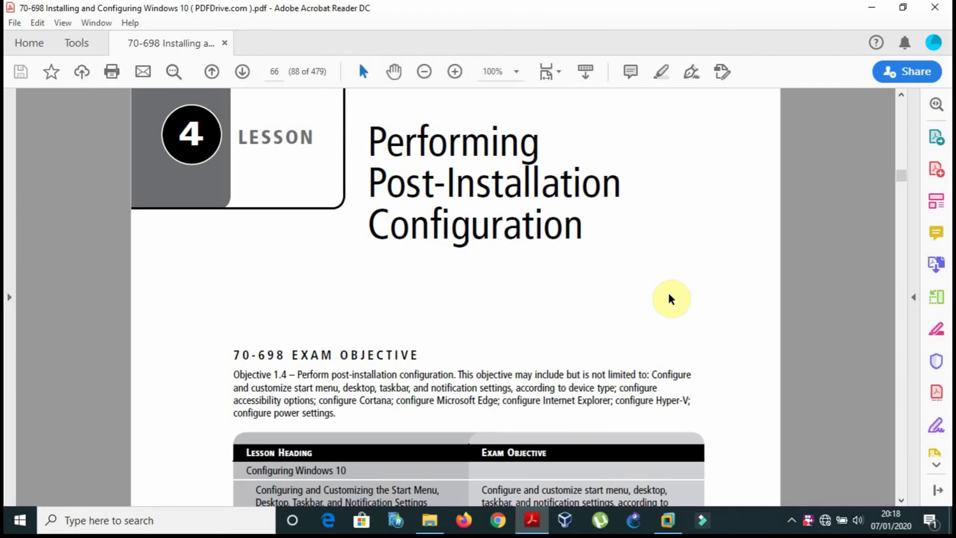
Review the Lesson 4 exam objectives, lesson headings table and key terms list on pages 66 and 67
scroll(669, 298, "down", 8)
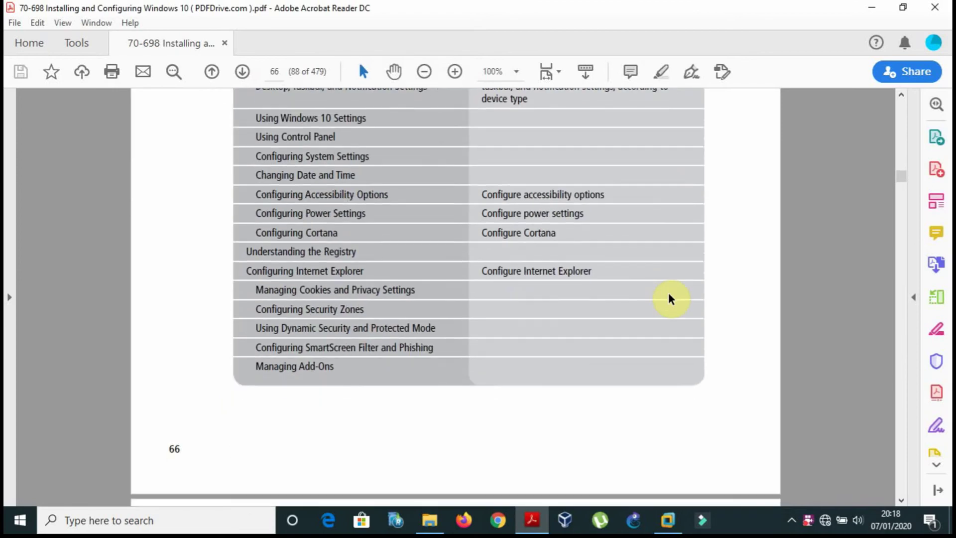
scroll(670, 297, "down", 10)
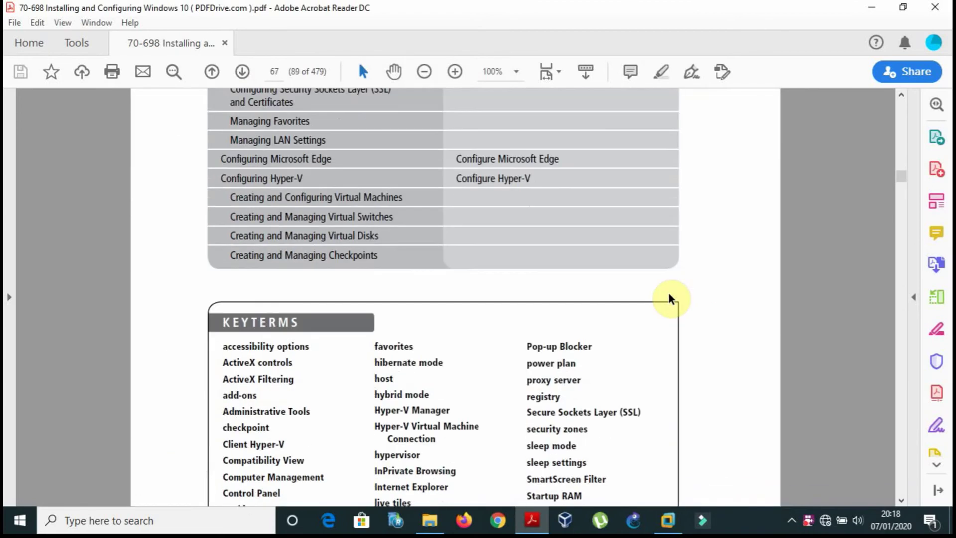
scroll(668, 298, "down", 3)
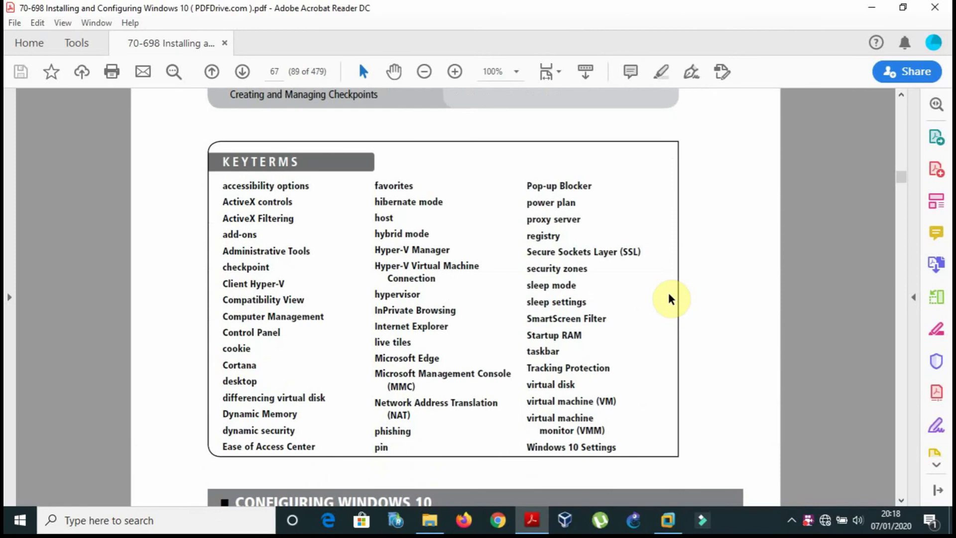
scroll(668, 297, "up", 9)
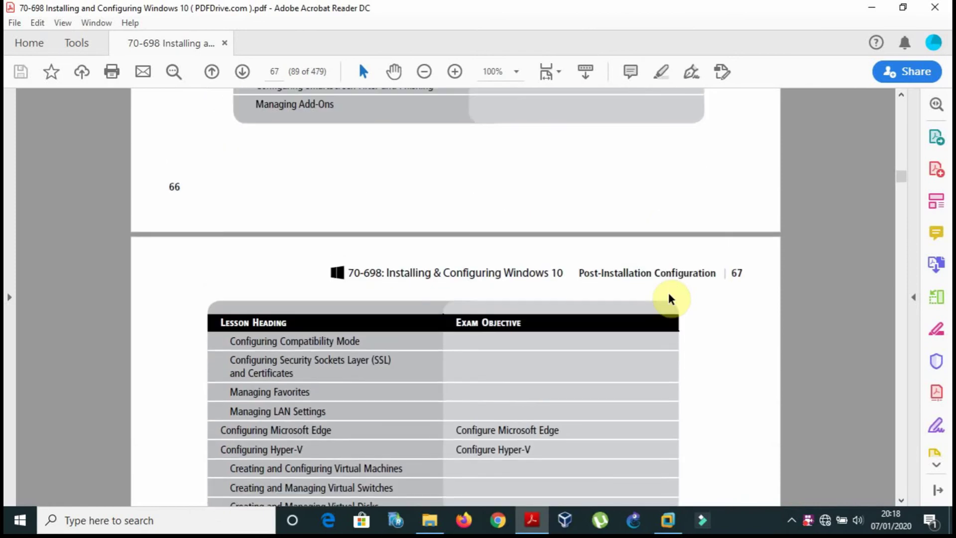
scroll(670, 298, "down", 1)
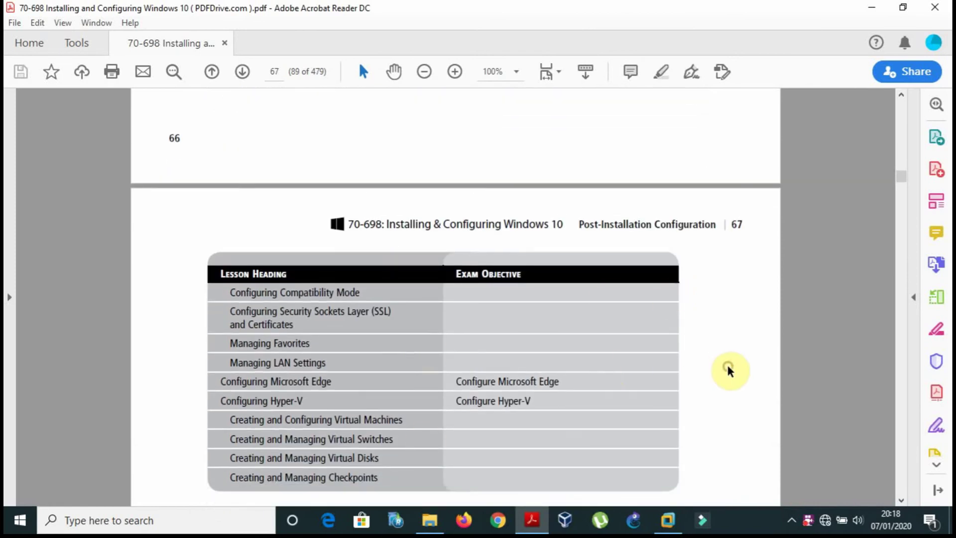
scroll(728, 369, "up", 9)
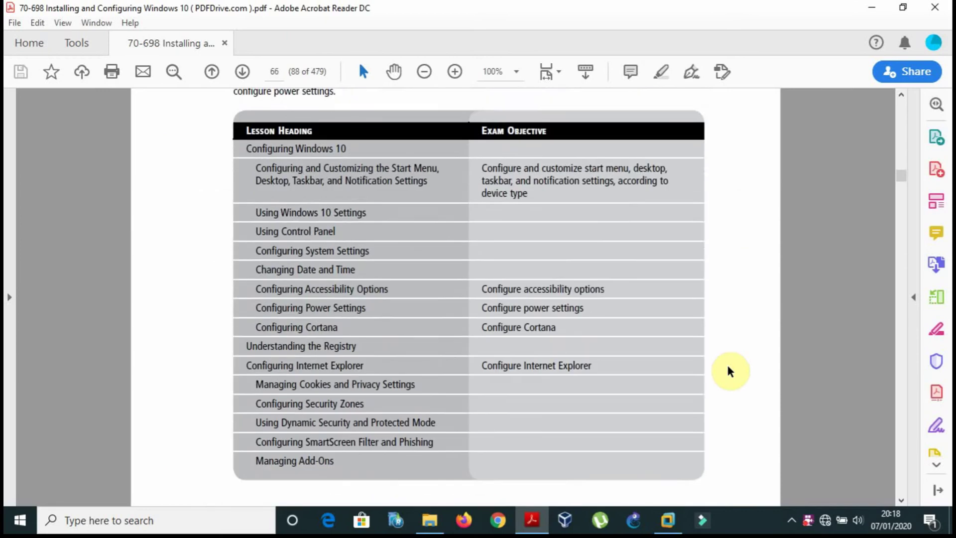
scroll(728, 369, "up", 8)
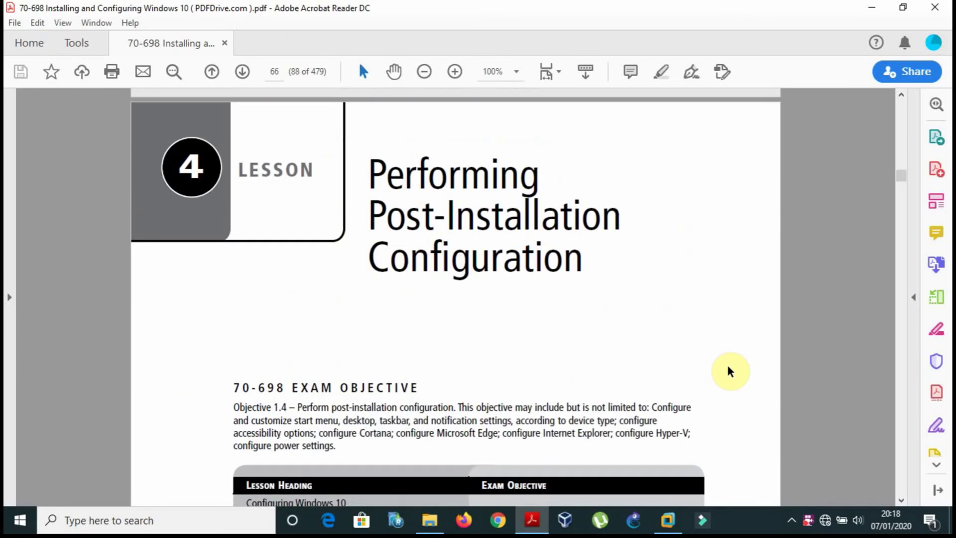
scroll(728, 371, "down", 17)
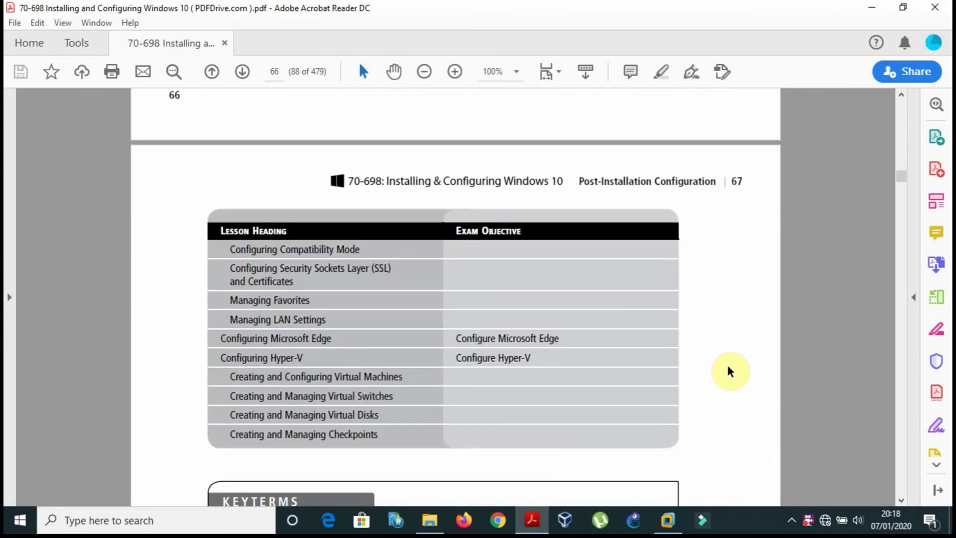
scroll(728, 371, "down", 3)
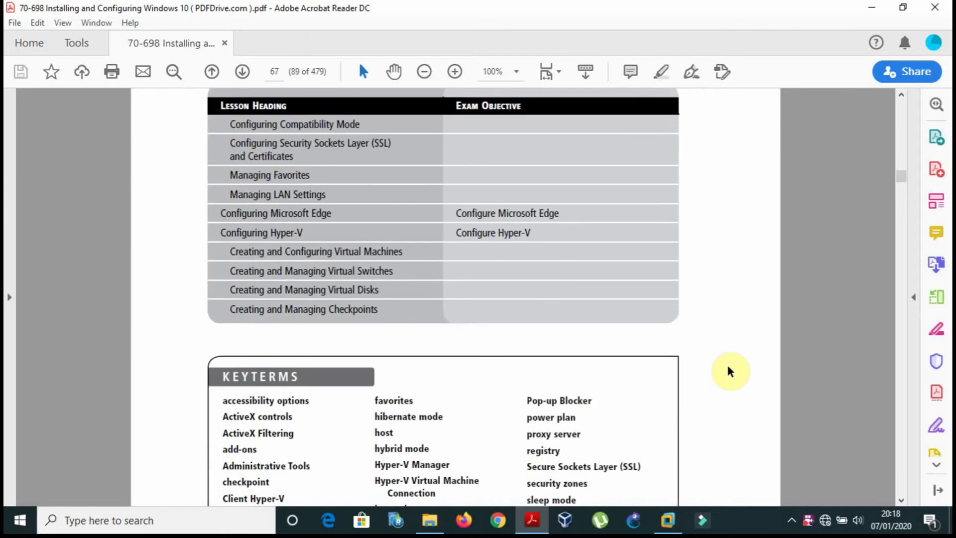
scroll(728, 369, "down", 2)
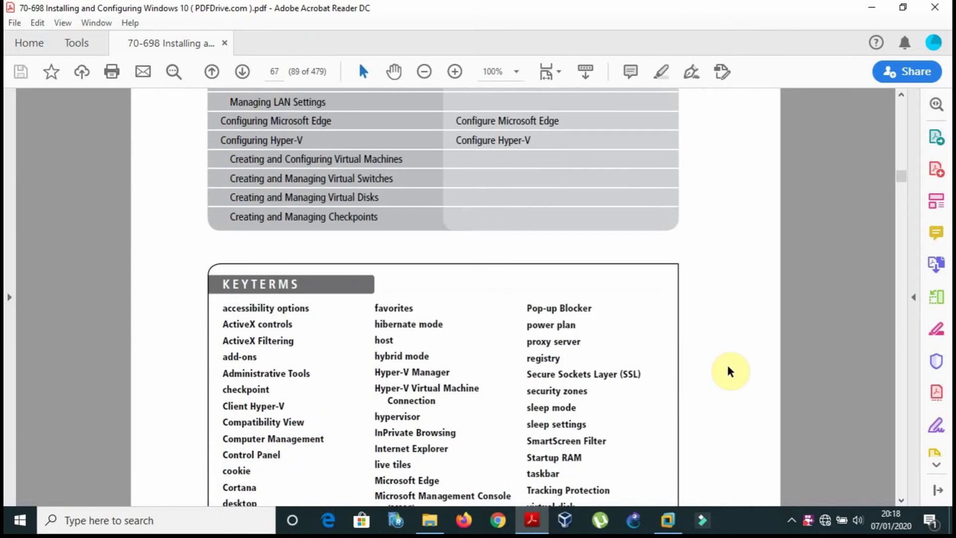
scroll(728, 369, "down", 7)
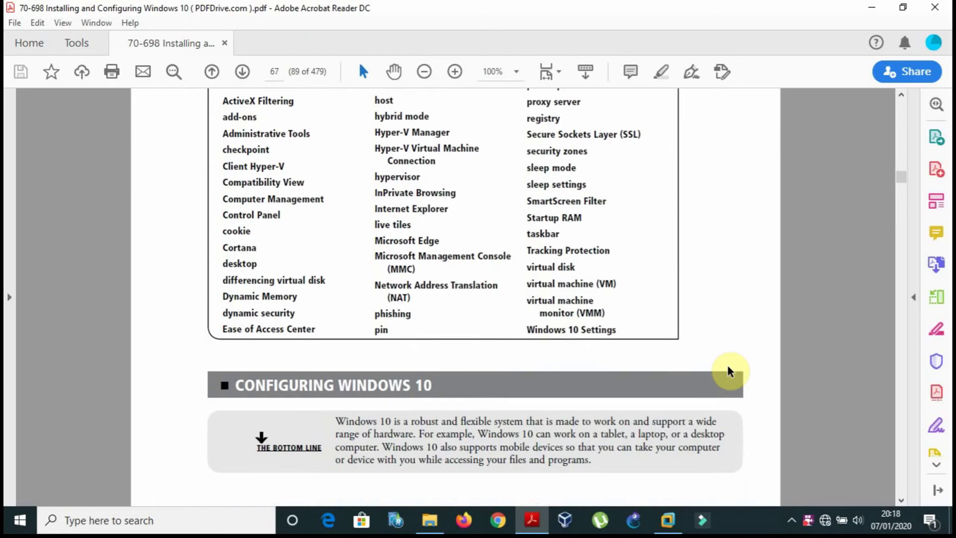
Read the section on customizing the Start menu, desktop, taskbar and notification settings, including the Windows 10 desktop and Start menu figures
scroll(727, 366, "down", 6)
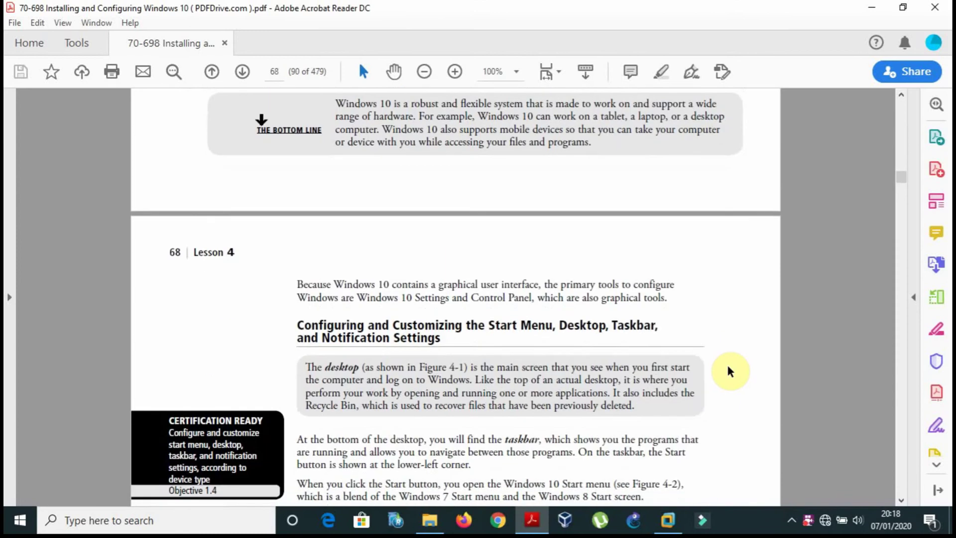
scroll(729, 371, "down", 1)
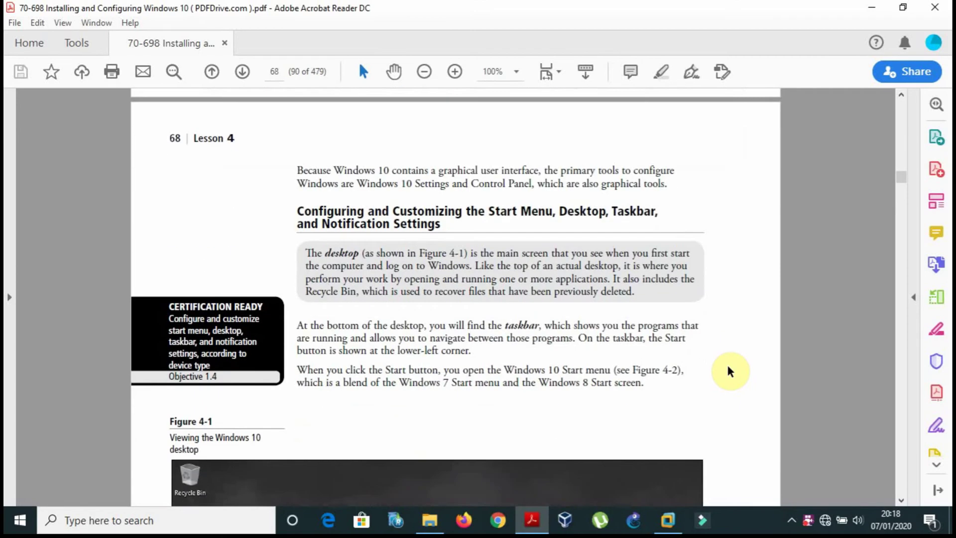
scroll(728, 371, "down", 2)
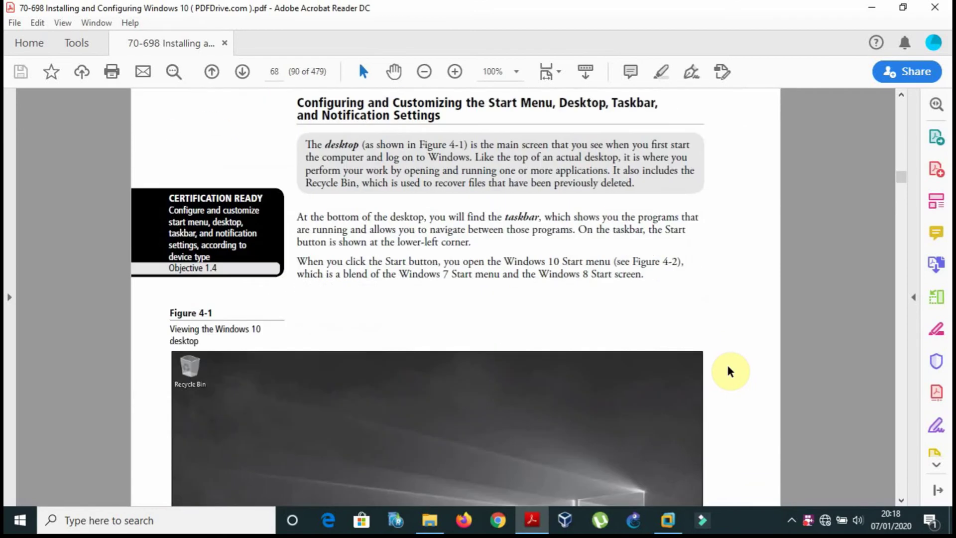
scroll(728, 369, "up", 1)
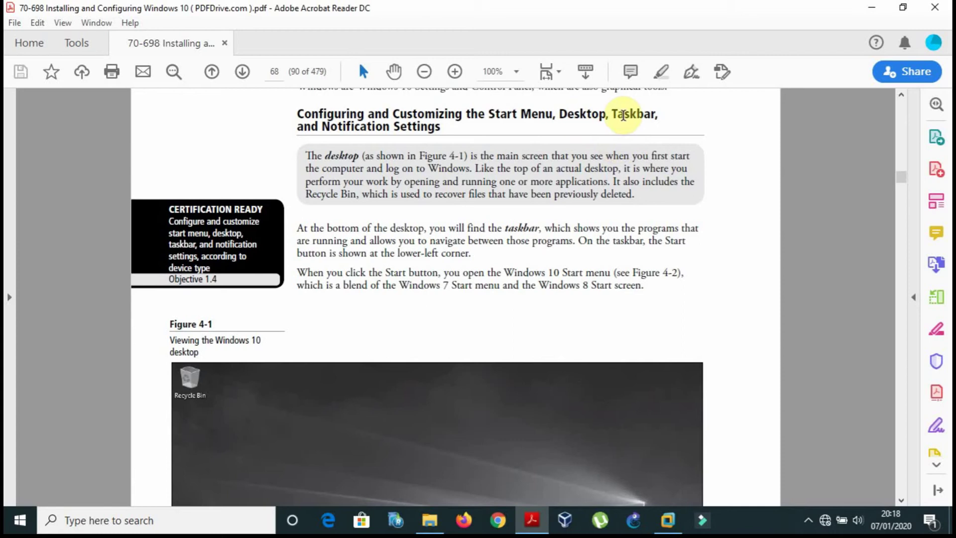
scroll(738, 254, "down", 10)
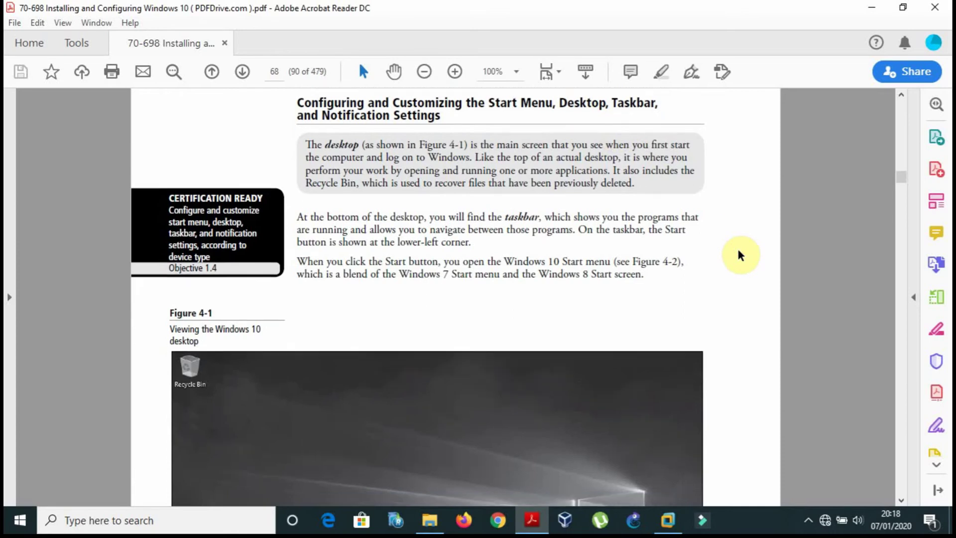
scroll(739, 254, "down", 10)
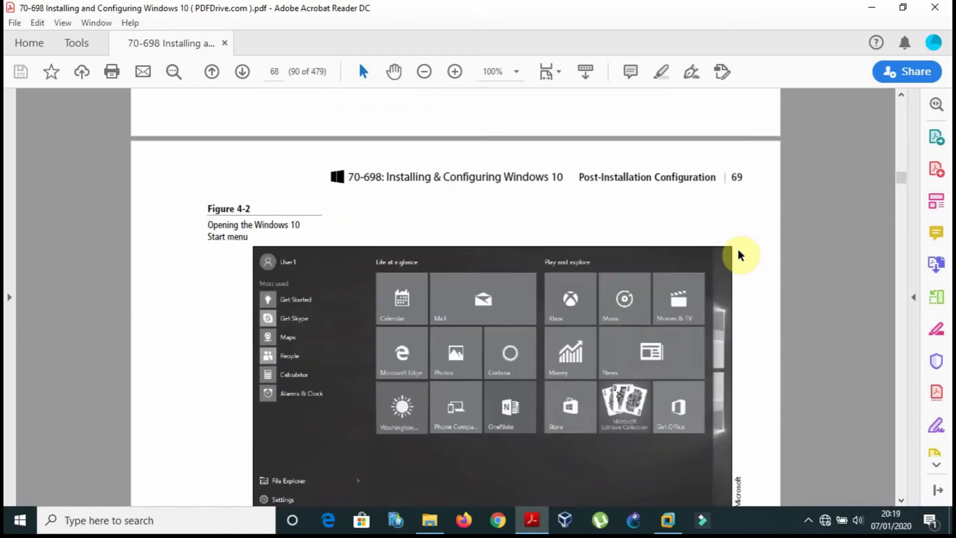
scroll(738, 250, "down", 10)
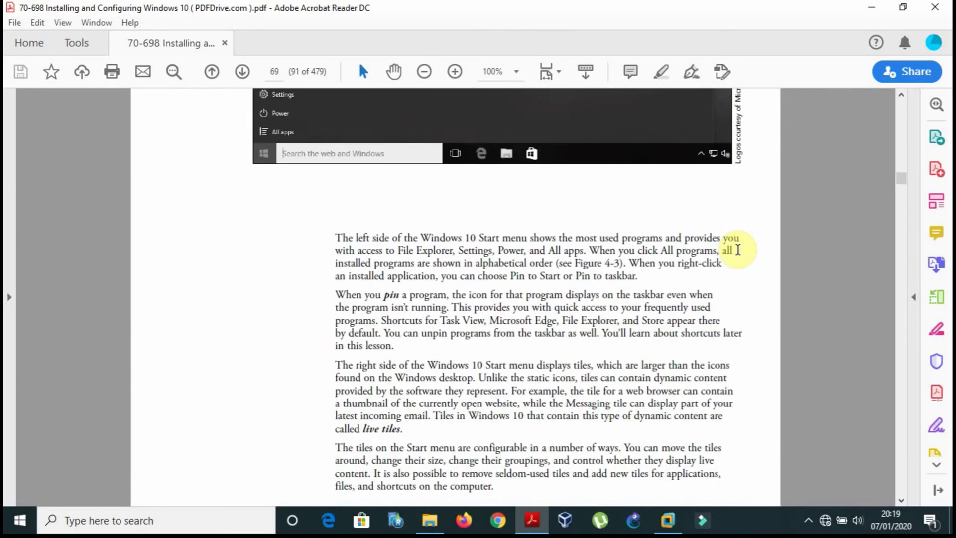
scroll(737, 249, "down", 3)
scroll(737, 249, "up", 5)
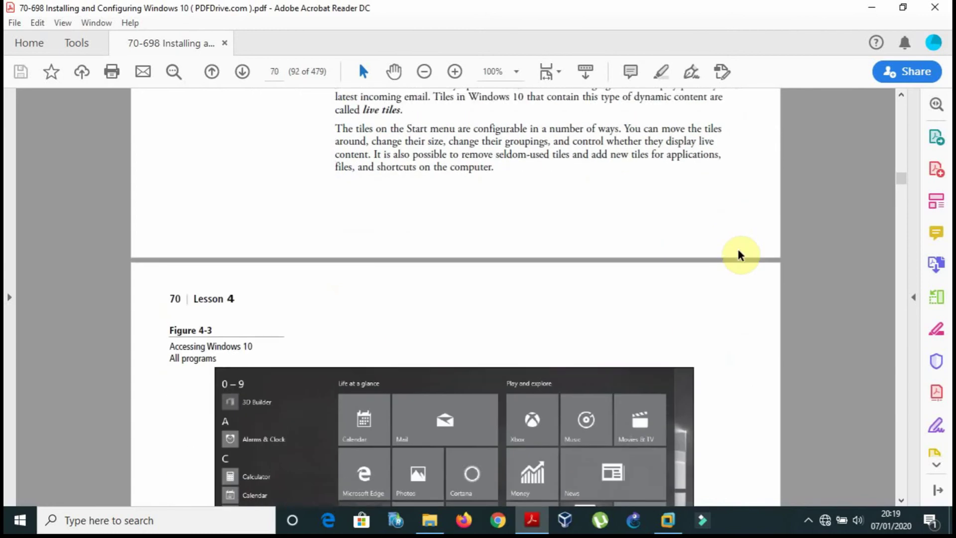
scroll(738, 252, "up", 8)
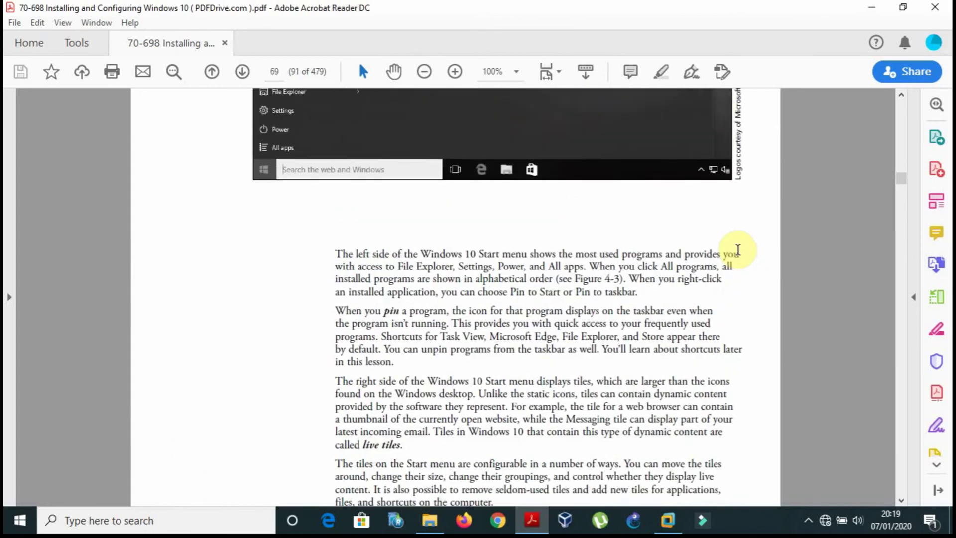
scroll(738, 249, "up", 15)
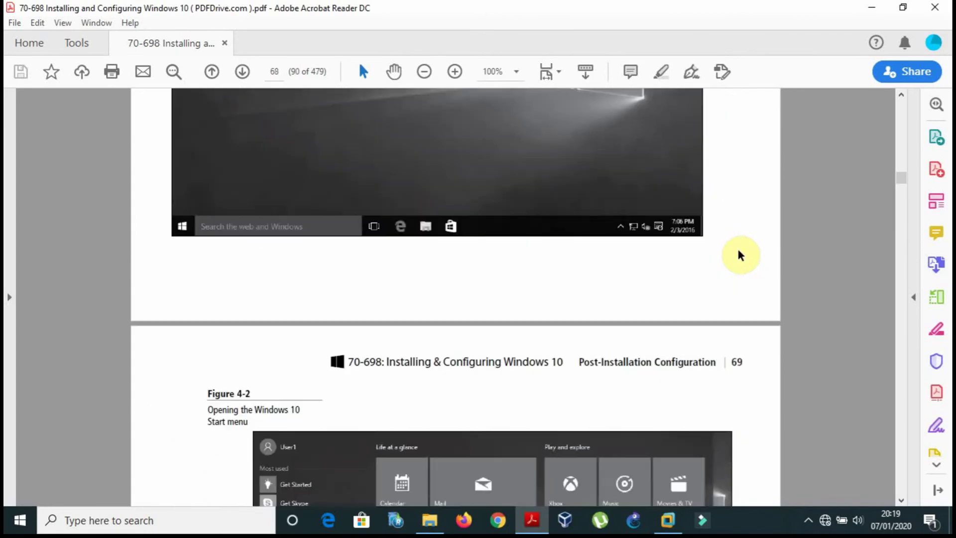
scroll(739, 254, "up", 15)
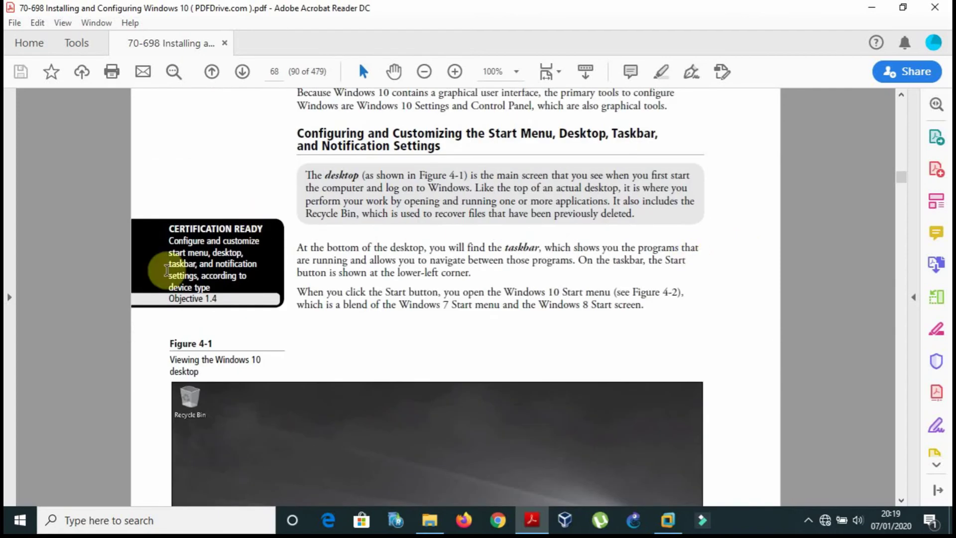
left_click(324, 337)
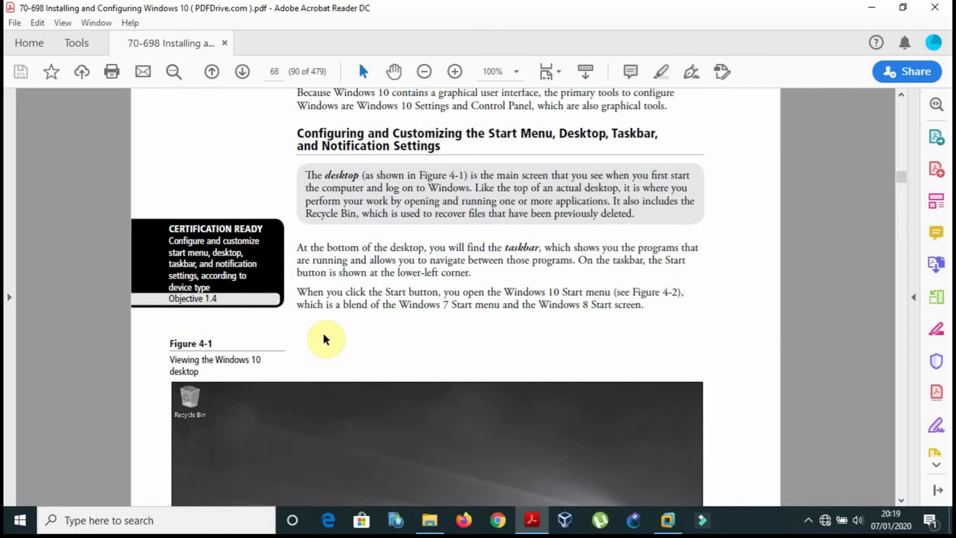
scroll(324, 337, "down", 12)
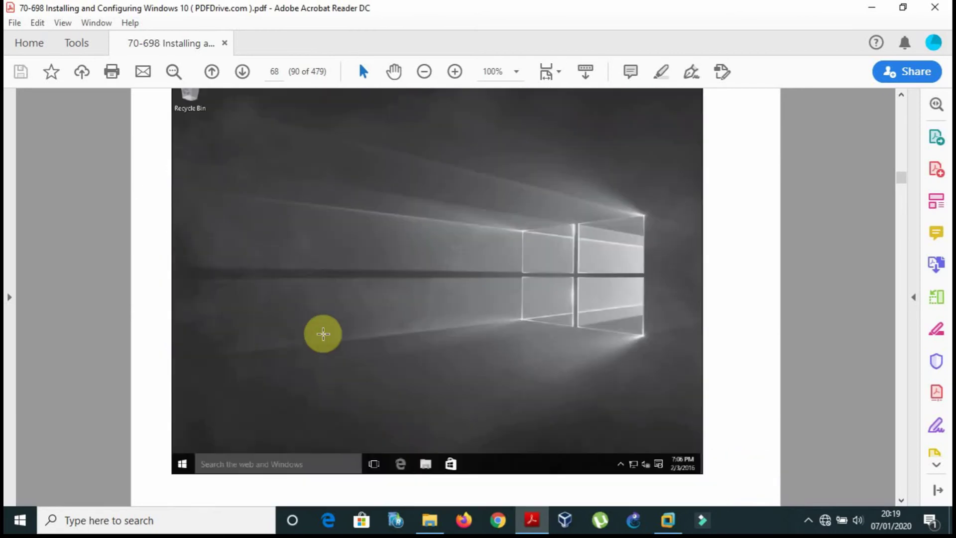
scroll(324, 333, "down", 20)
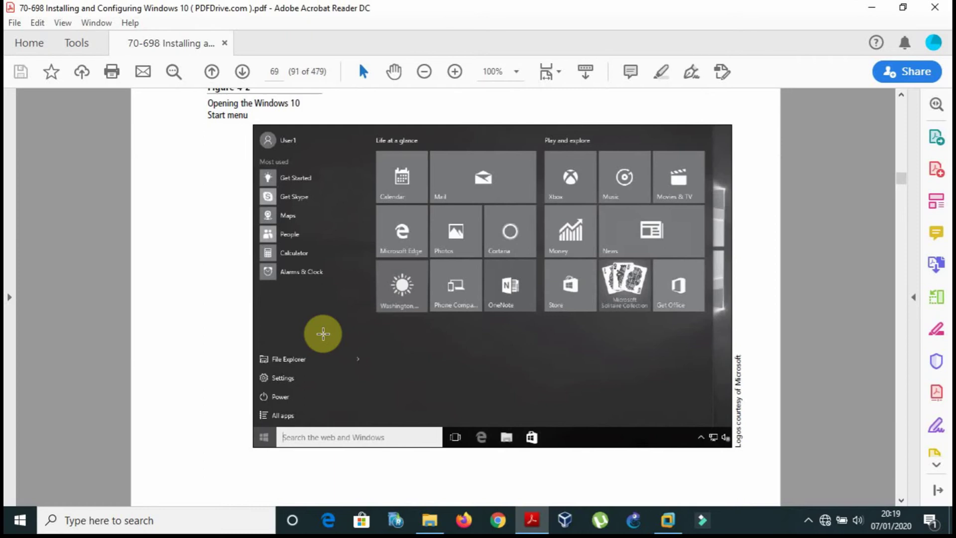
scroll(324, 334, "down", 1)
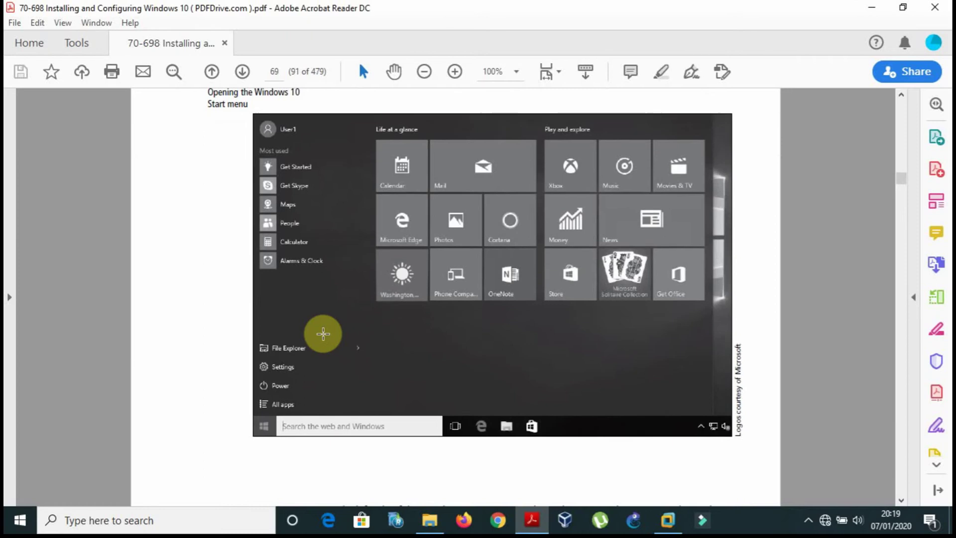
Switch to the Windows 10 x64 virtual machine in VMware Workstation, cancel the driver update wizard and close Device Manager
left_click(668, 520)
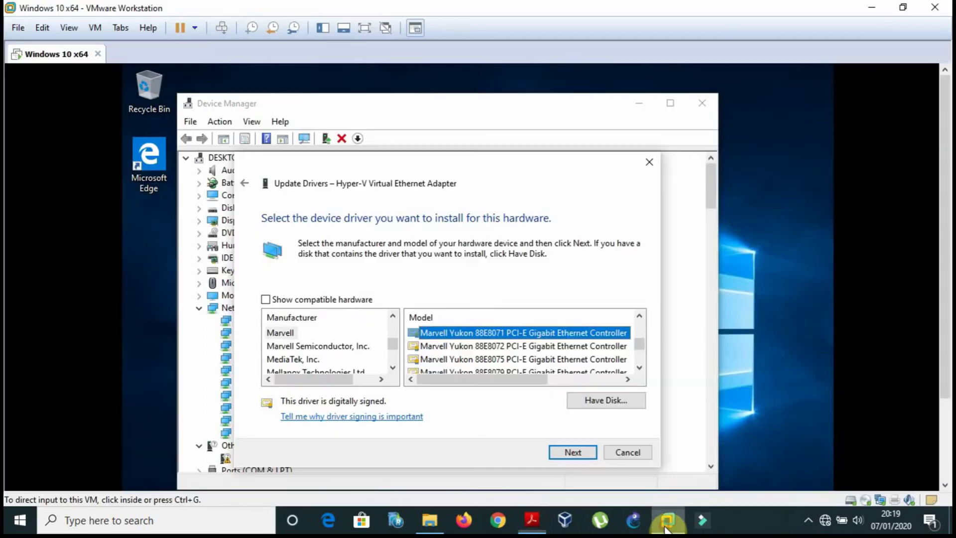
left_click(626, 453)
left_click(703, 103)
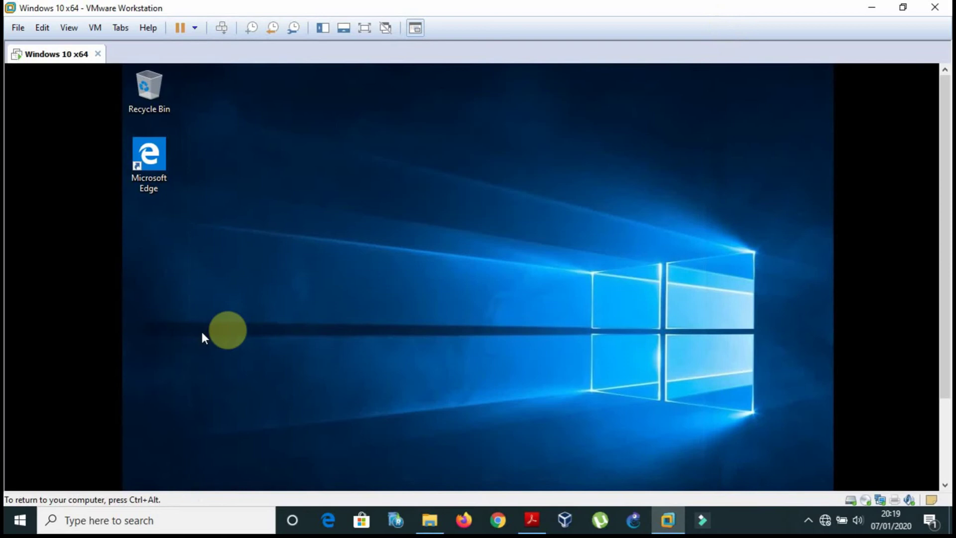
Open the Start menu of the Windows 10 virtual machine to view its app list and tiles
left_click(943, 463)
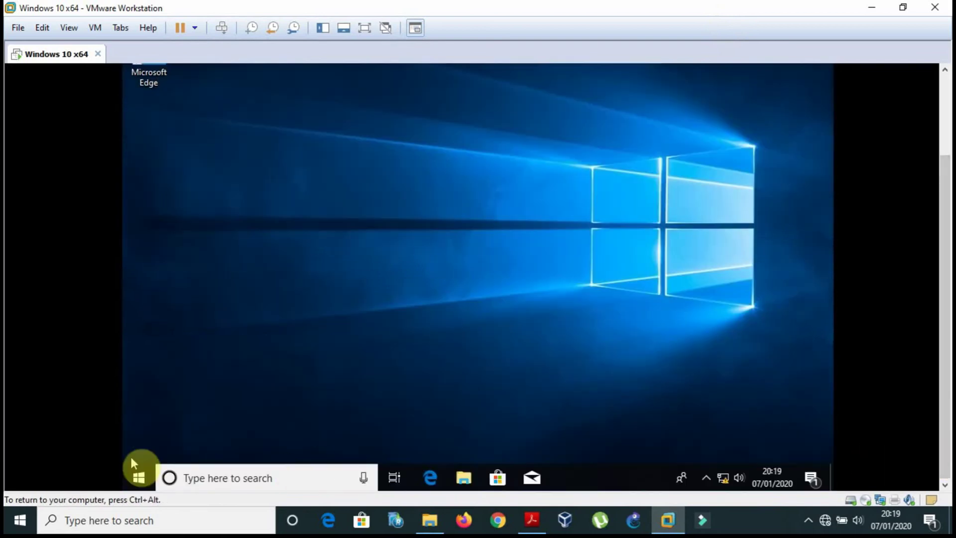
left_click(139, 475)
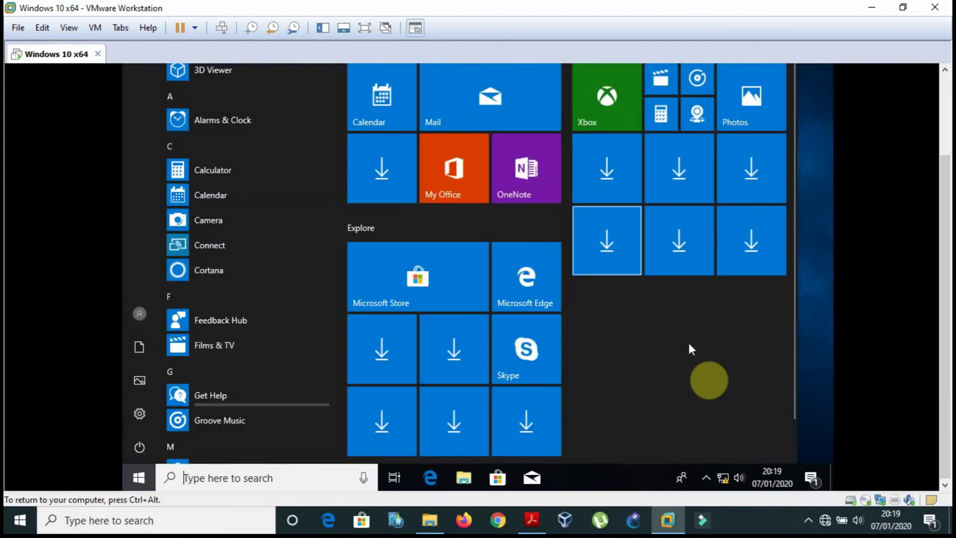
Switch back to the PDF in Acrobat Reader and read the touch screen gestures and taskbar customization settings on page 70
left_click(532, 520)
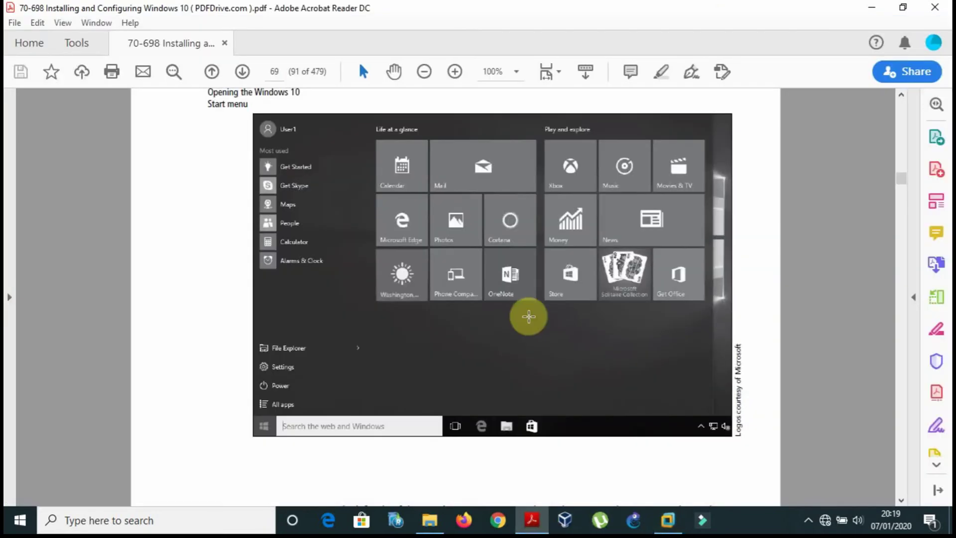
scroll(309, 492, "down", 8)
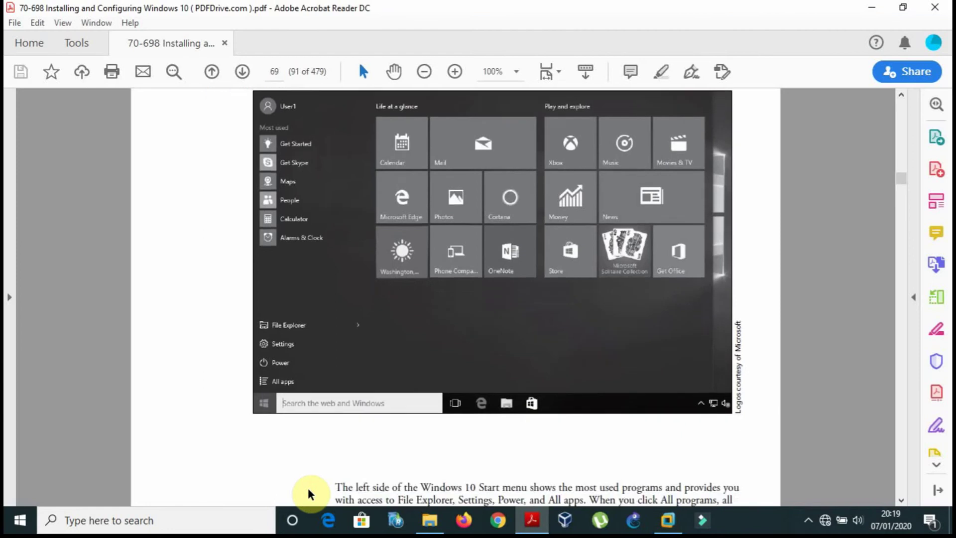
scroll(308, 491, "down", 8)
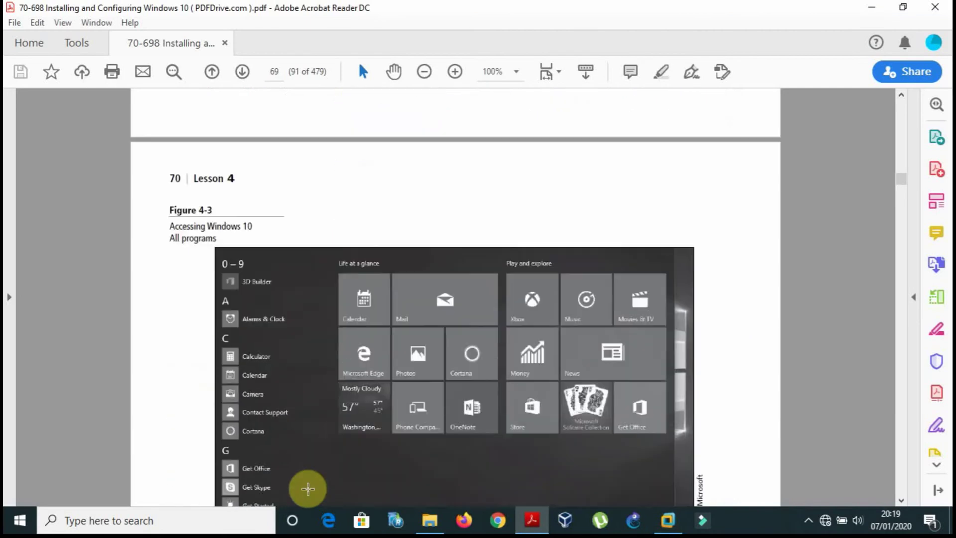
scroll(308, 488, "down", 10)
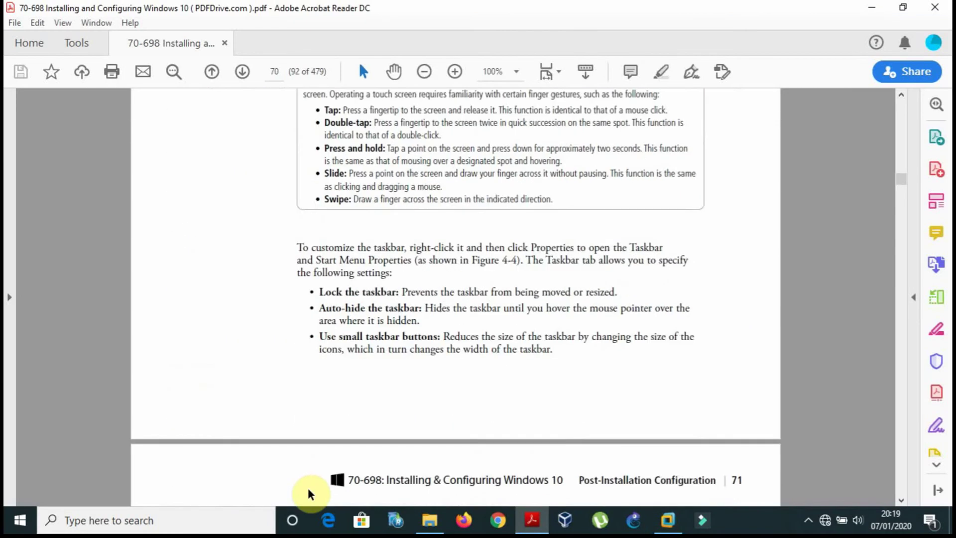
scroll(308, 488, "up", 2)
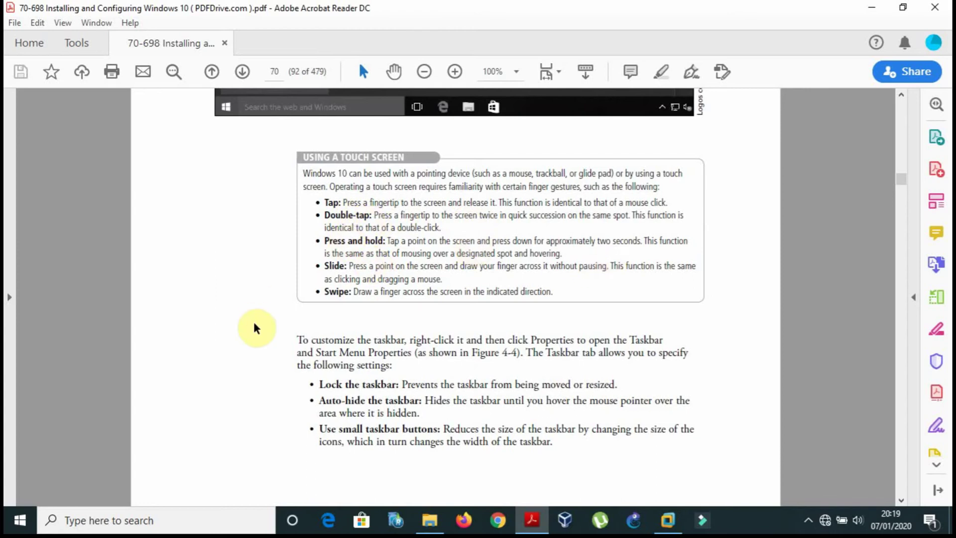
Review the "Using a Touch Screen" section on page 70, marking its heading while reading the finger gestures
scroll(255, 327, "down", 6)
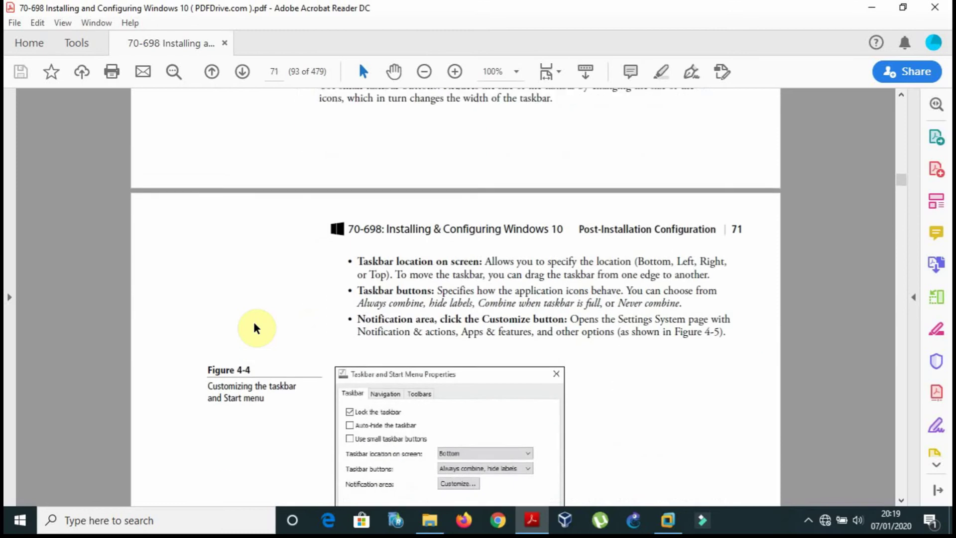
scroll(255, 328, "up", 6)
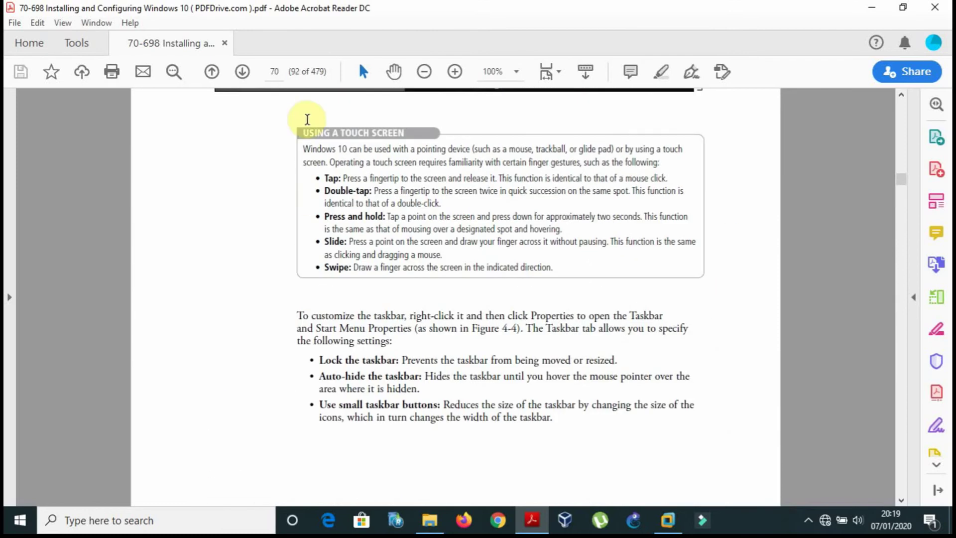
left_click_drag(342, 132, 345, 134)
left_click(367, 133)
left_click_drag(406, 131, 284, 132)
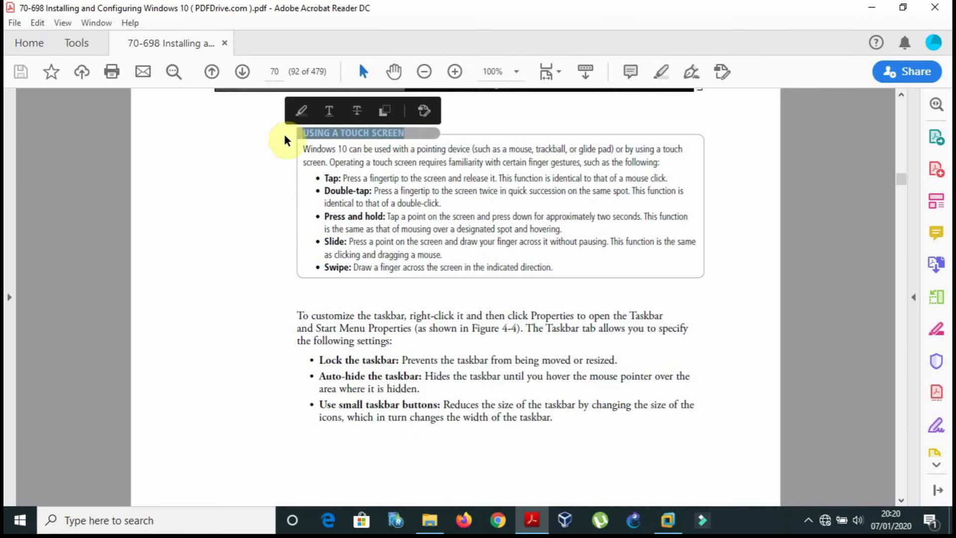
left_click(239, 252)
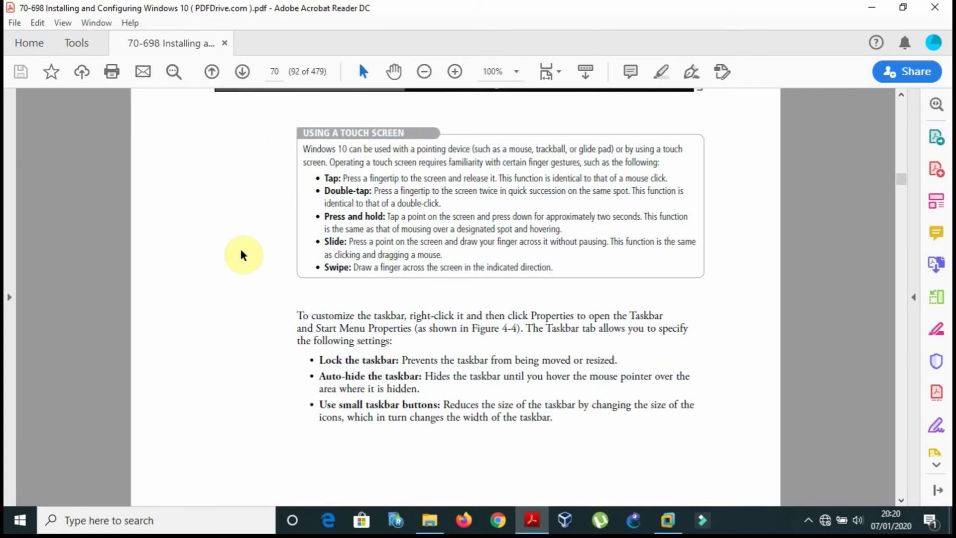
Read the taskbar customization paragraph on page 70 and select the description of the Lock the taskbar setting
scroll(406, 459, "down", 4)
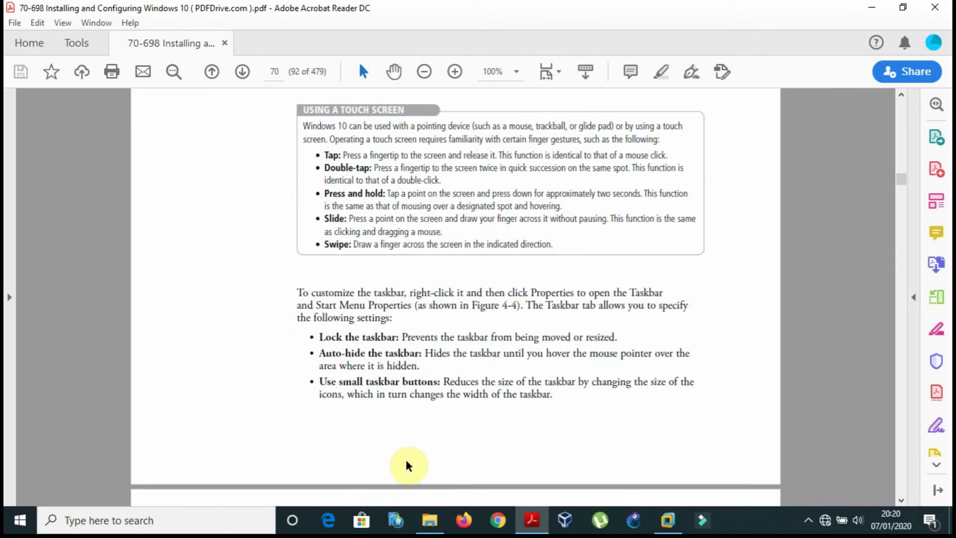
scroll(406, 460, "down", 2)
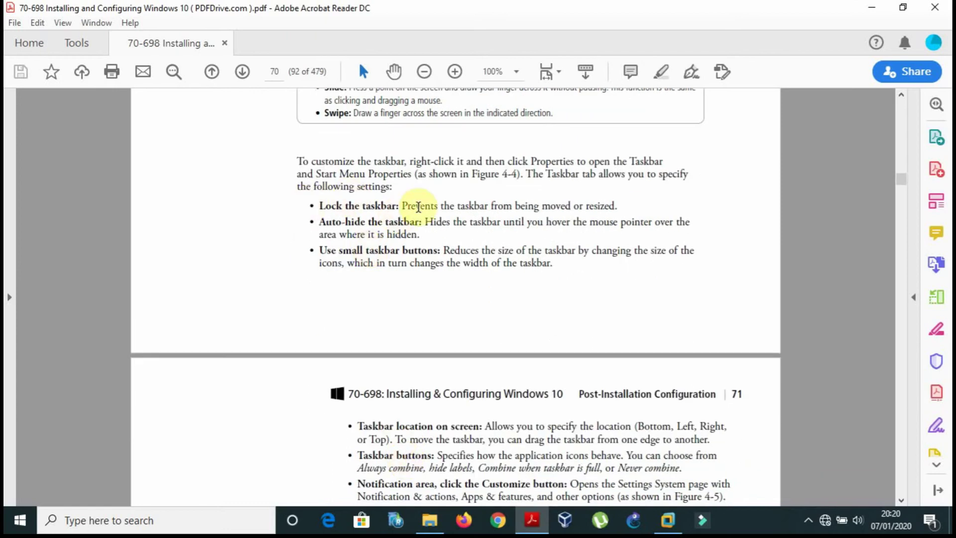
left_click_drag(403, 206, 616, 206)
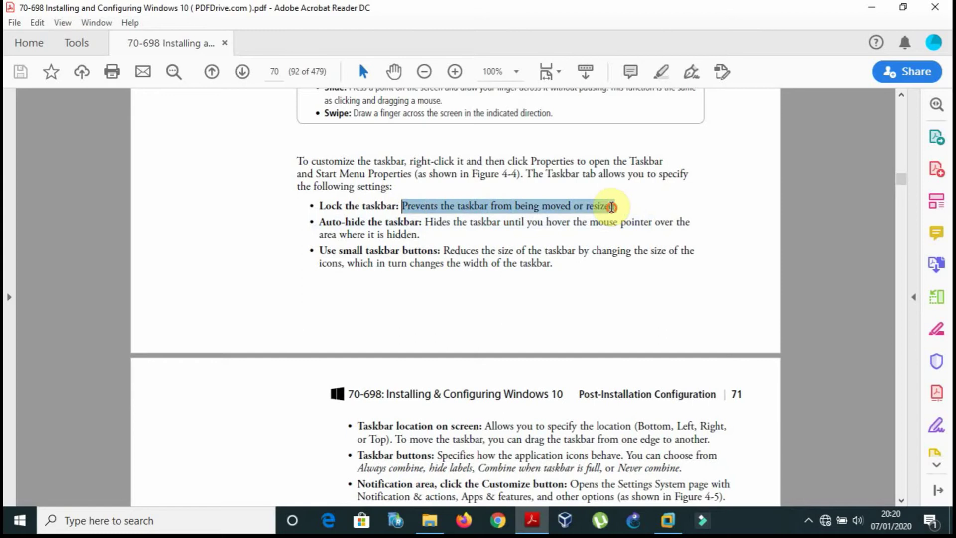
Switch to the Windows 10 x64 virtual machine in VMware Workstation, close its Start menu and unlock the taskbar
left_click(667, 519)
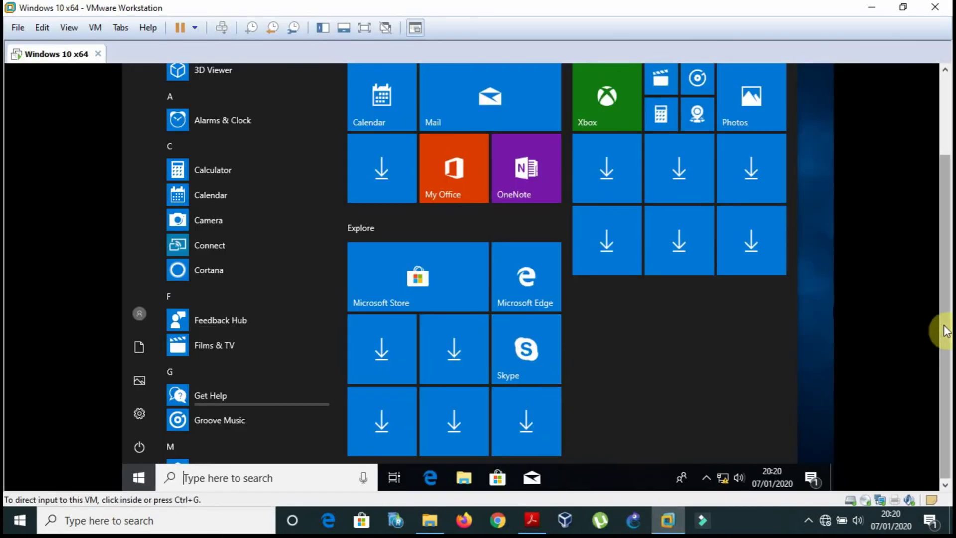
left_click_drag(943, 326, 946, 389)
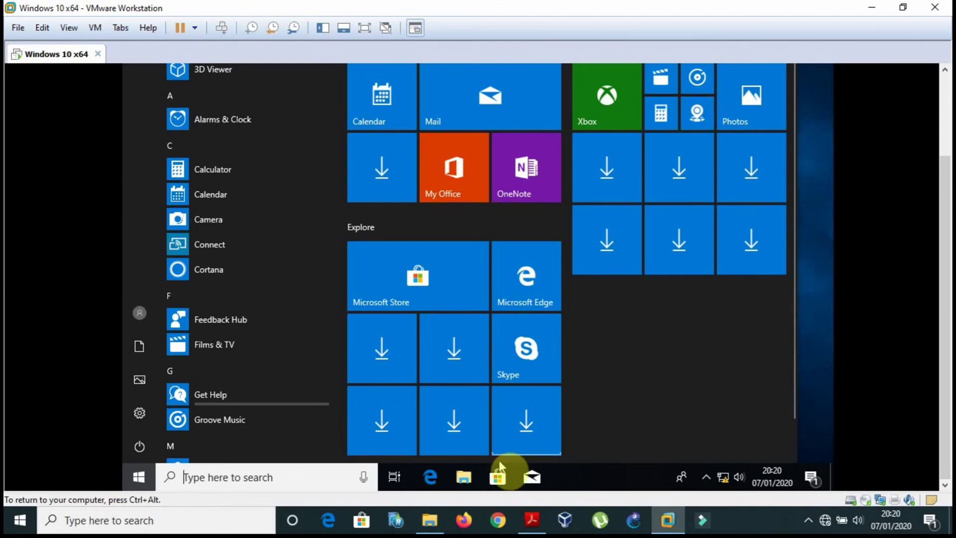
left_click(820, 238)
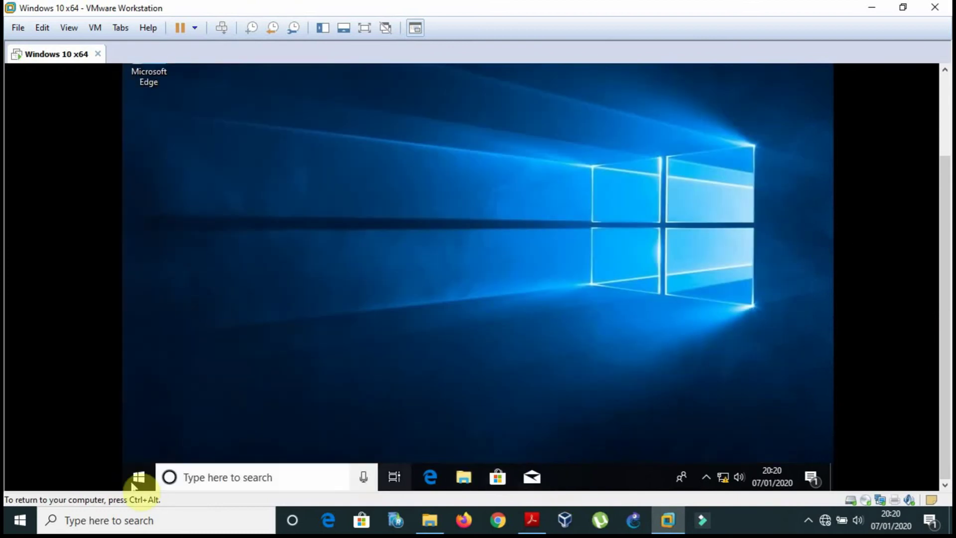
right_click(598, 476)
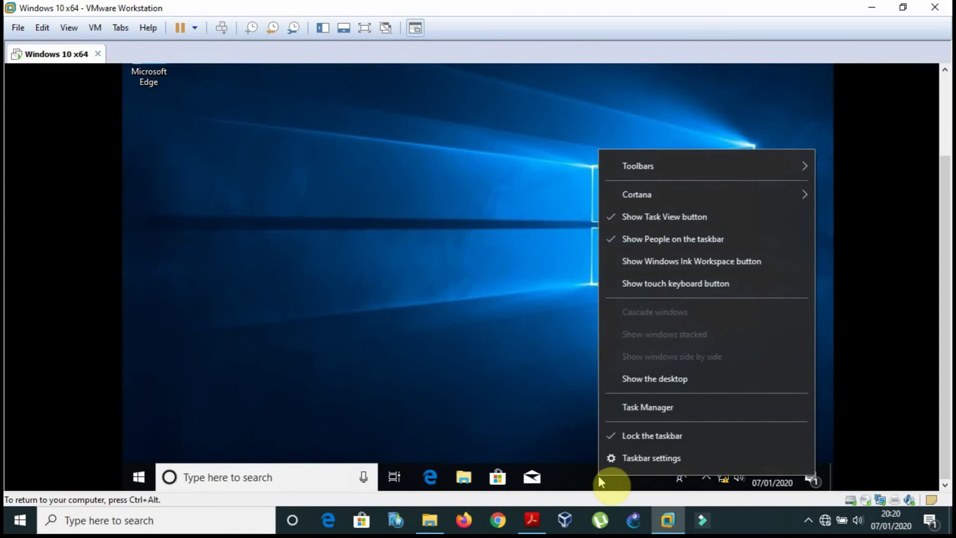
left_click(611, 437)
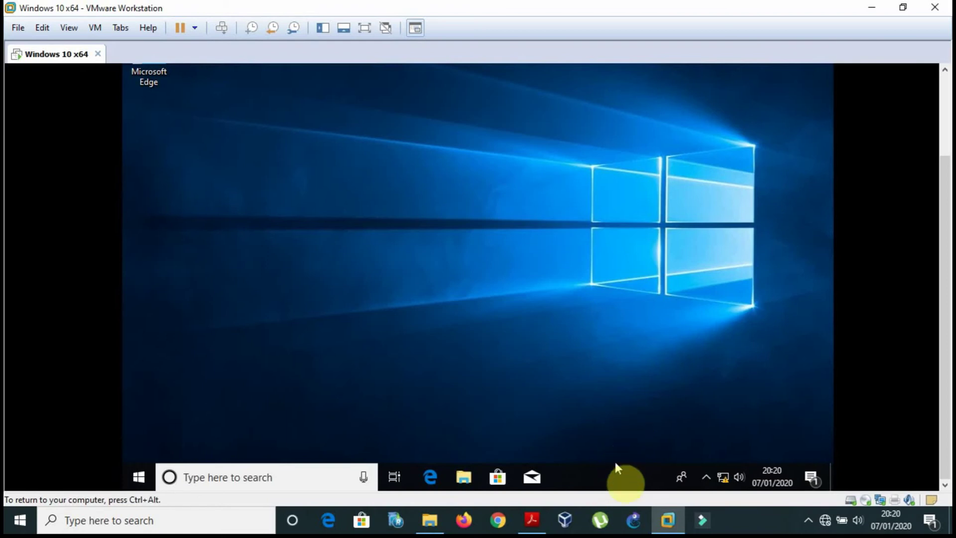
Hide the Task View button from the virtual machine's taskbar and show it again
right_click(616, 487)
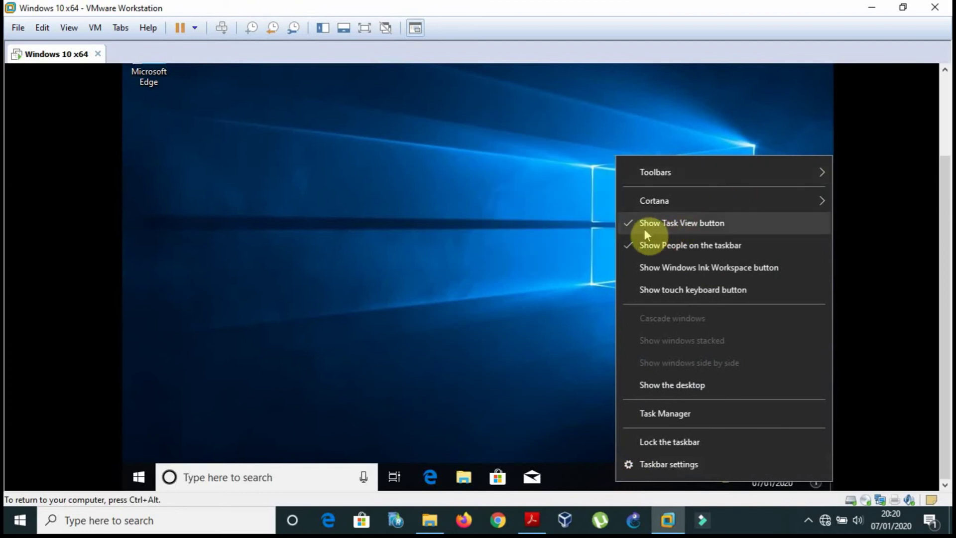
left_click(630, 225)
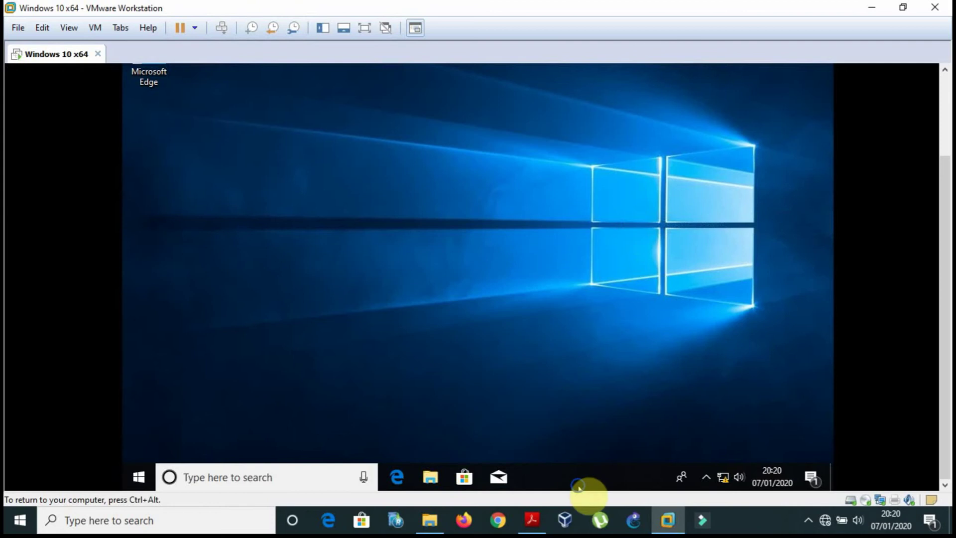
right_click(579, 483)
left_click(605, 226)
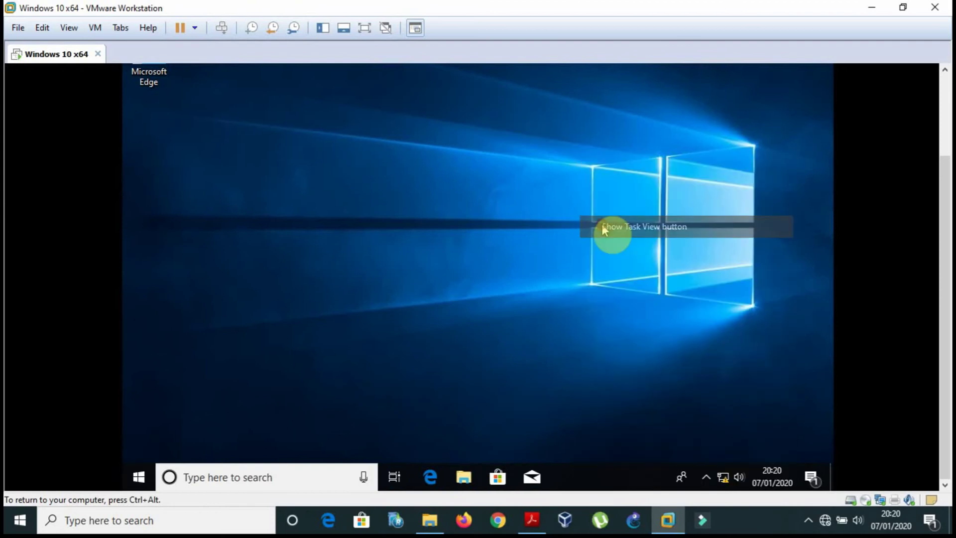
Turn off Show People on the taskbar in the virtual machine
right_click(627, 486)
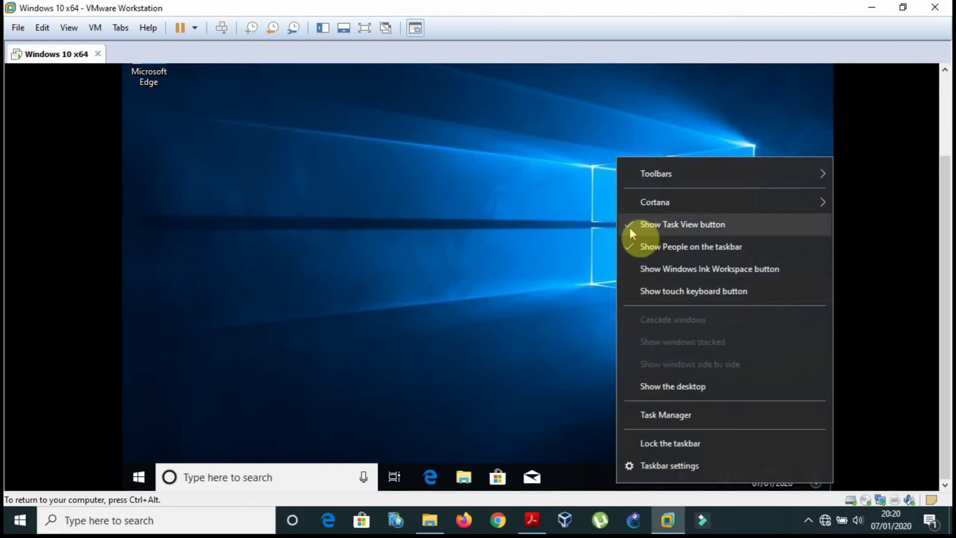
left_click(636, 247)
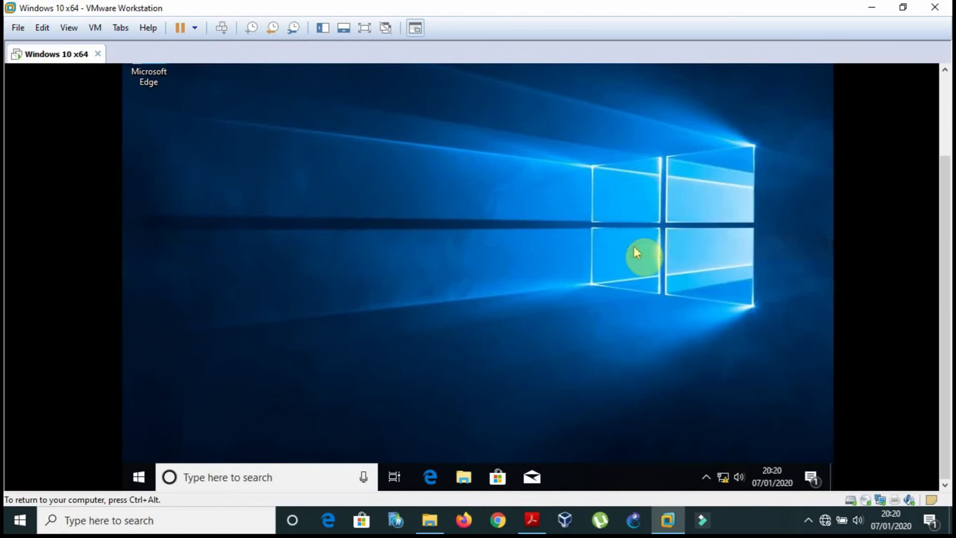
right_click(613, 490)
left_click(531, 420)
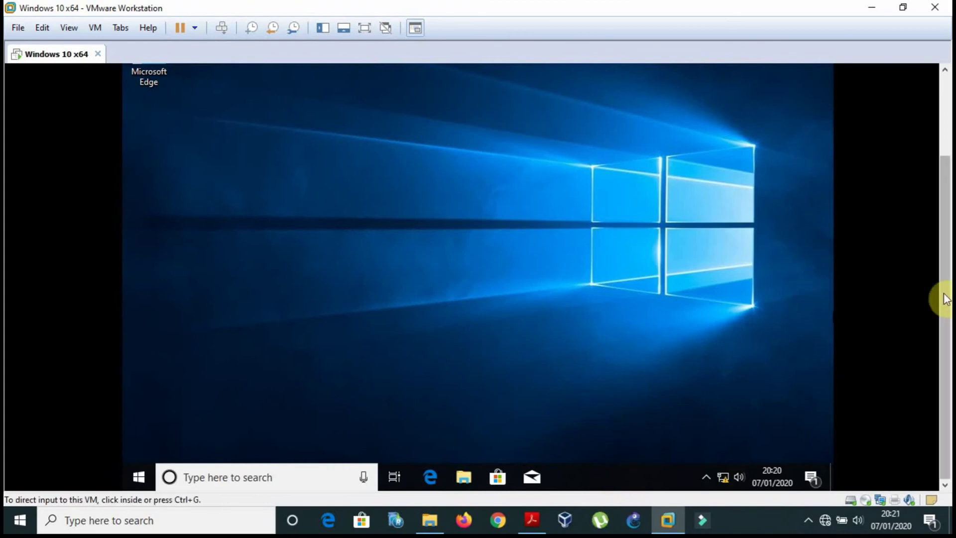
Open the Taskbar settings page of the virtual machine to view the options it offers
left_click(872, 403)
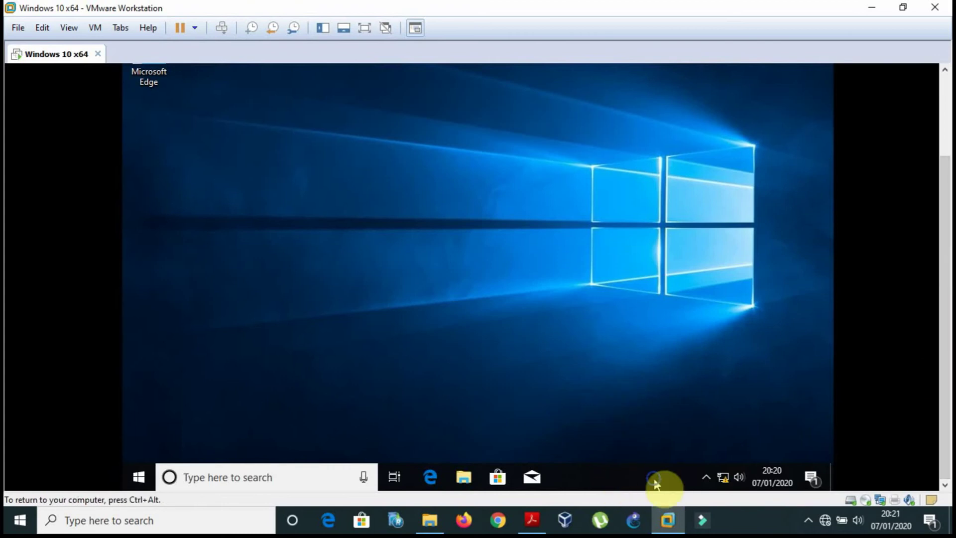
right_click(655, 482)
left_click(661, 461)
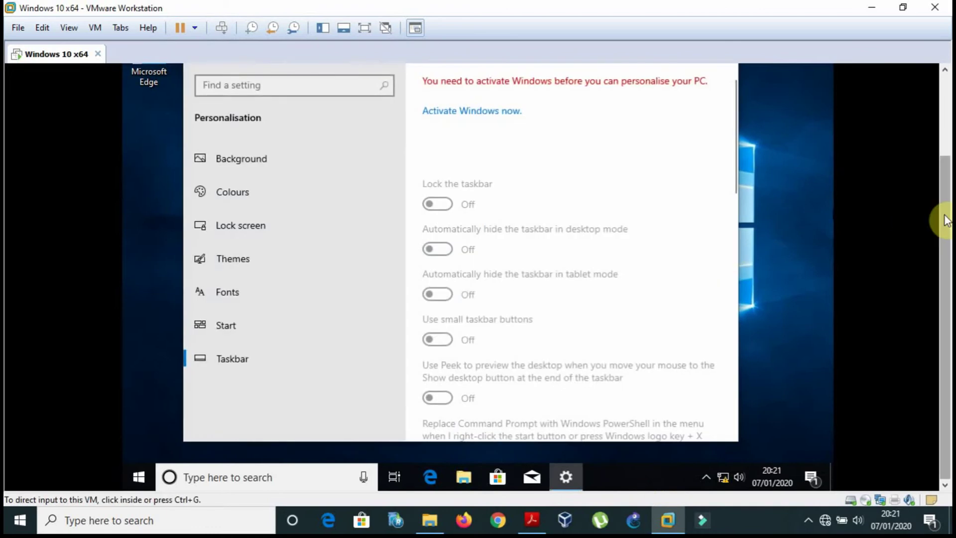
left_click_drag(940, 199, 933, 145)
Go to the Windows activation page from the Taskbar settings, review the activation details and close Settings
left_click(479, 184)
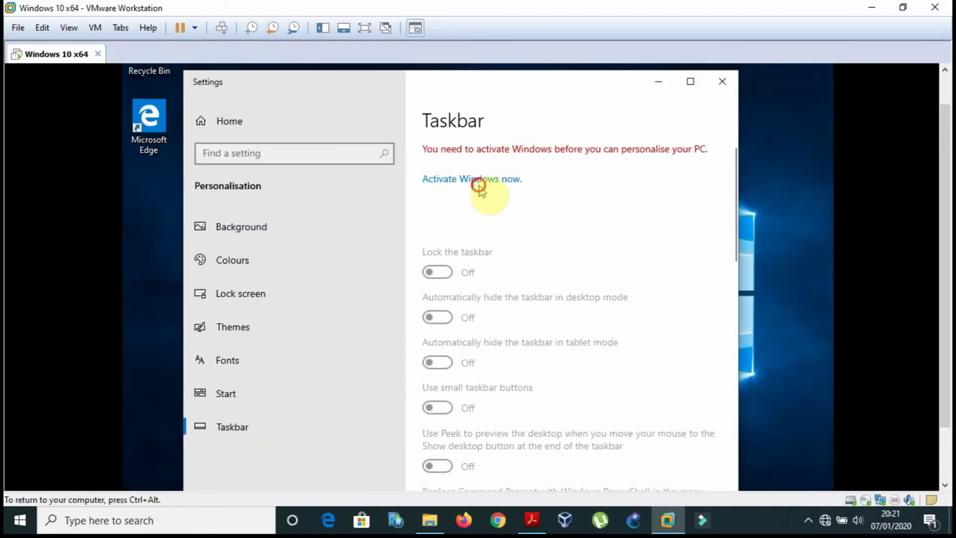
left_click(477, 181)
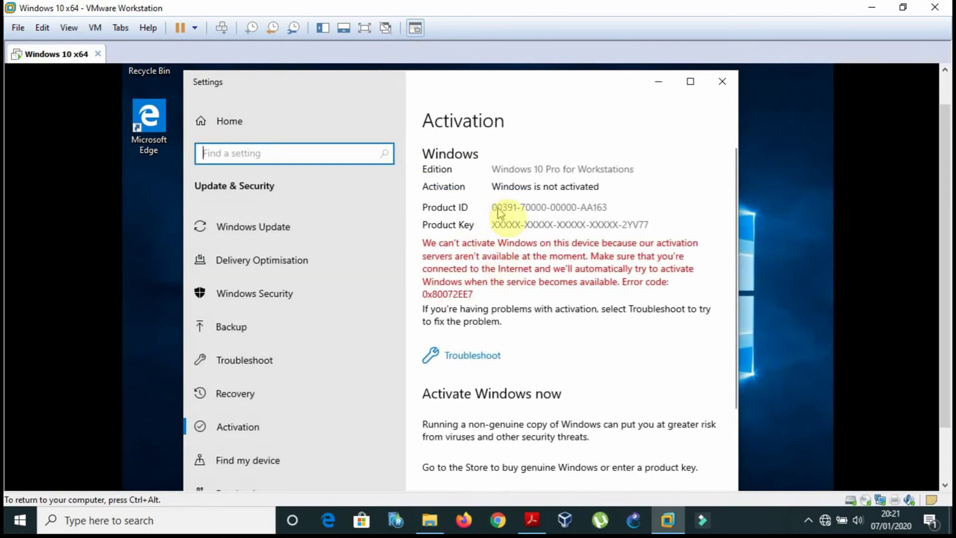
left_click(636, 208)
left_click(572, 212)
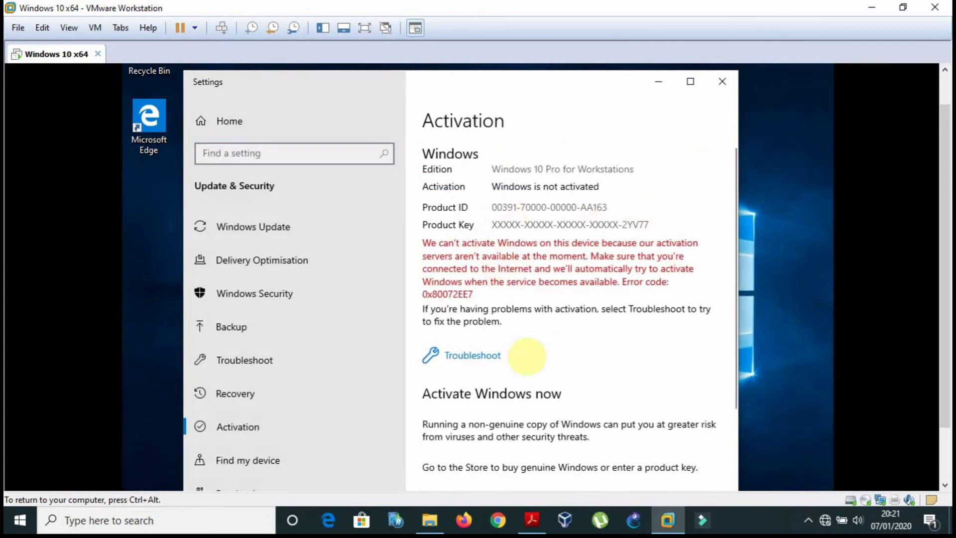
scroll(946, 281, "down", 1)
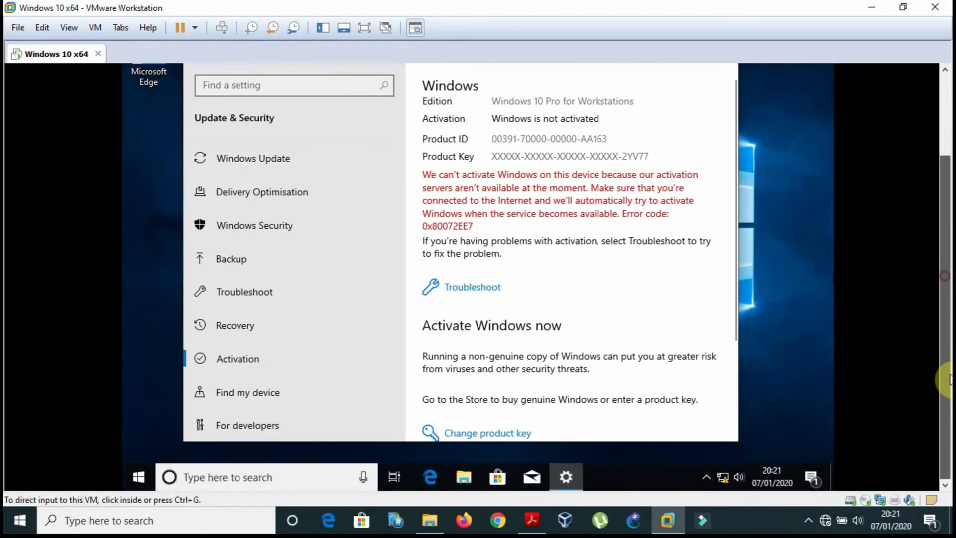
scroll(940, 151, "up", 2)
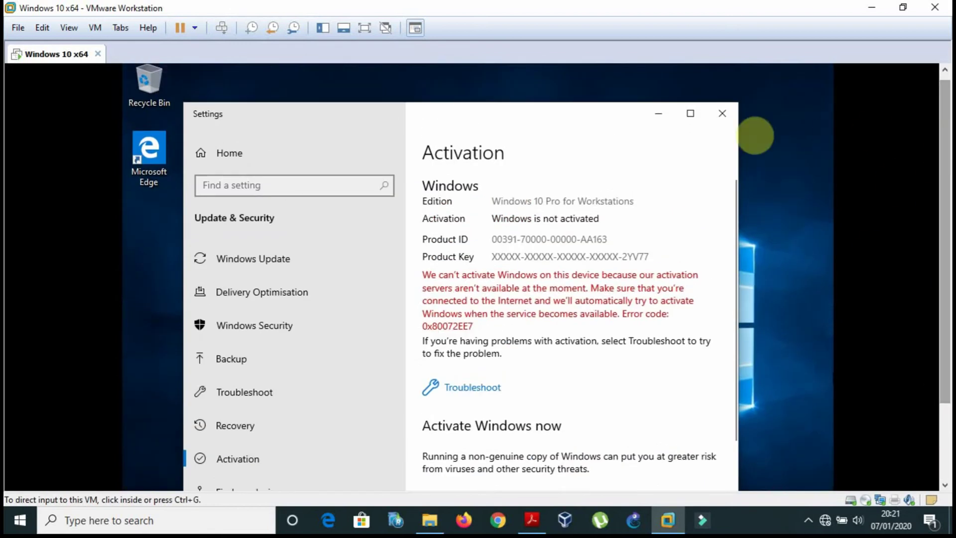
left_click(727, 113)
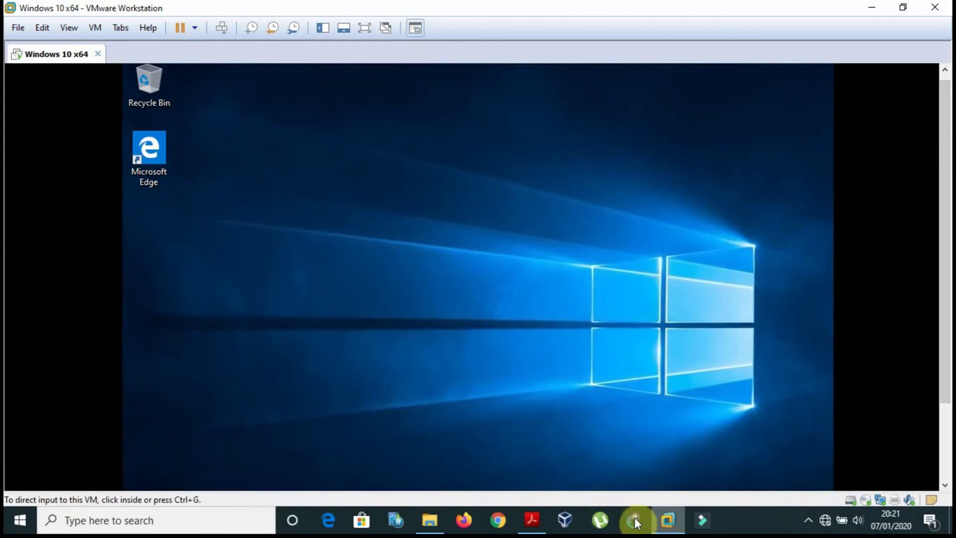
Switch back to the PDF in Acrobat Reader and read the Auto-hide the taskbar description, marking the setting's name
left_click(532, 520)
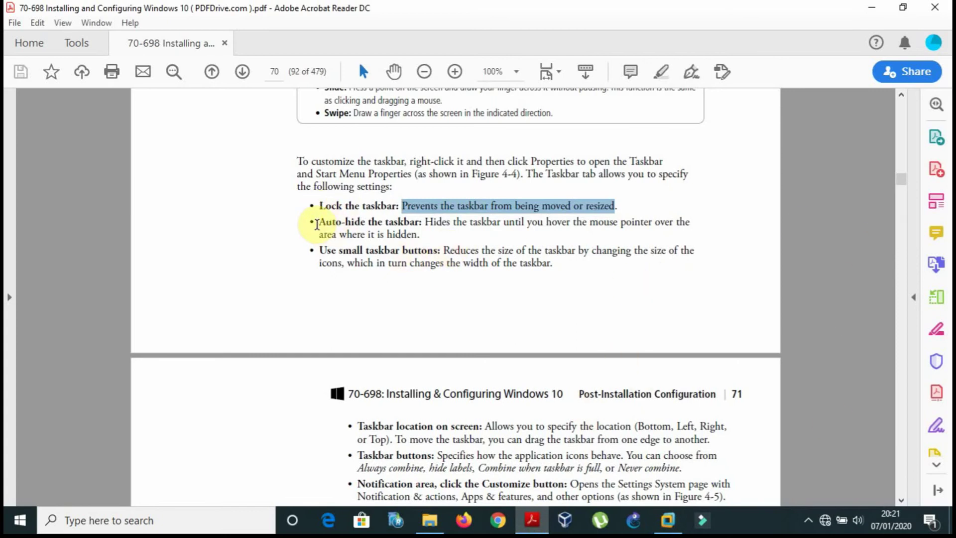
left_click_drag(316, 224, 420, 222)
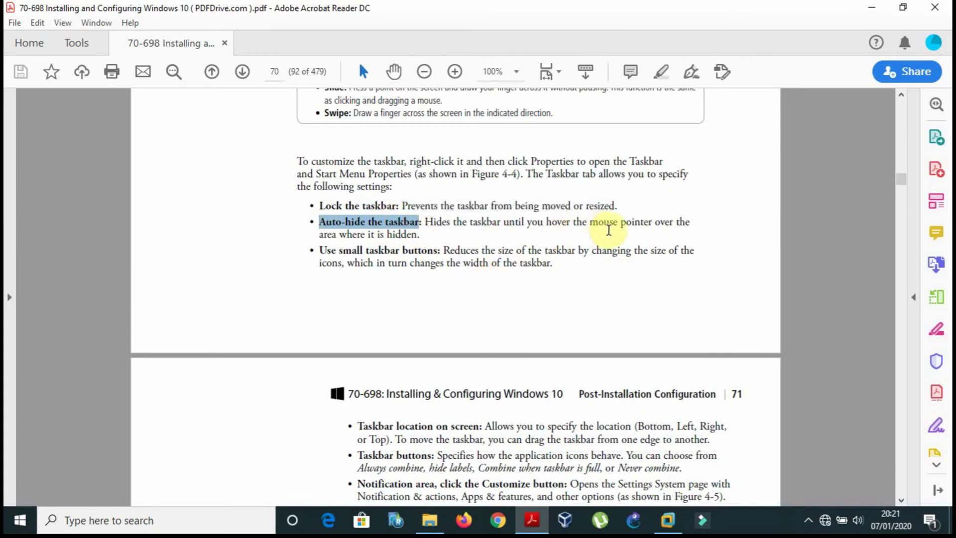
left_click(841, 343)
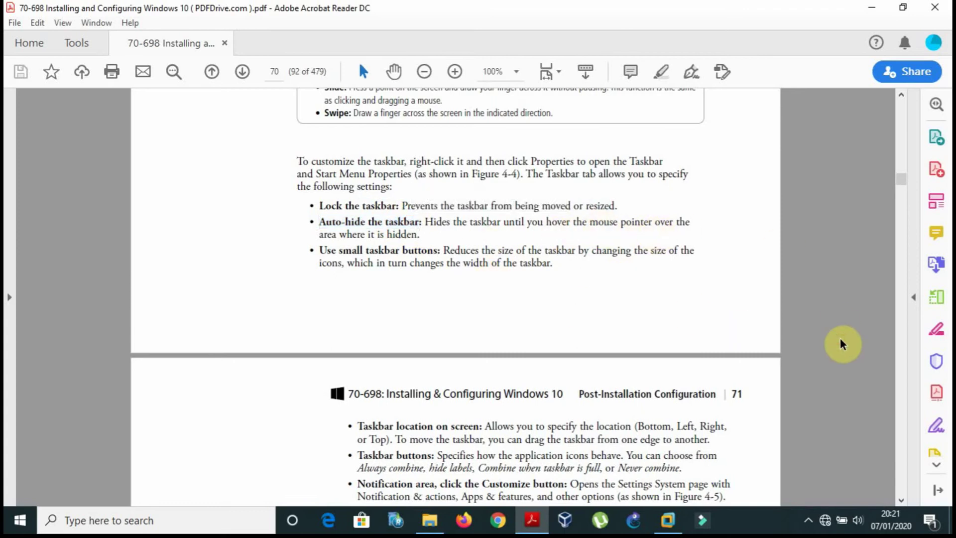
Switch to the Windows 10 virtual machine in VMware Workstation, lock its taskbar and unlock it again
left_click(667, 520)
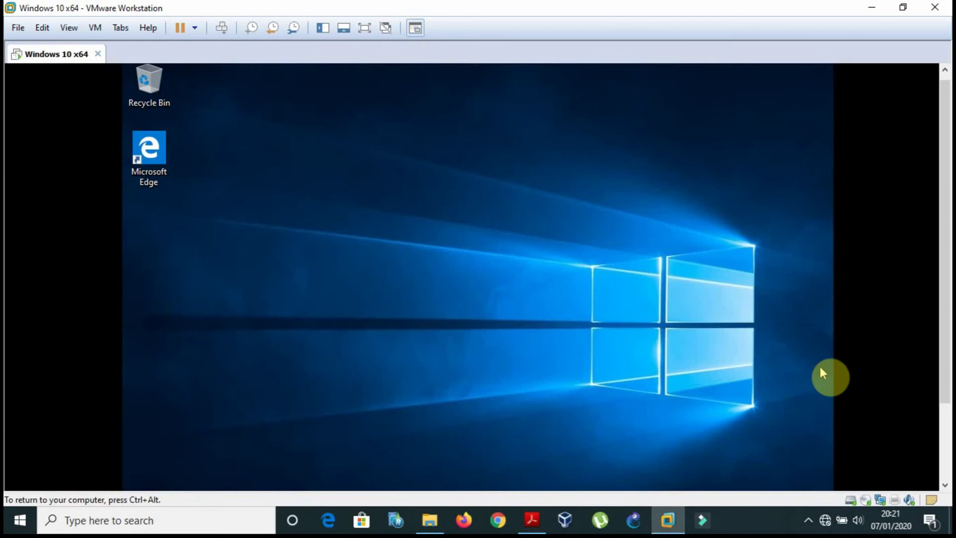
left_click_drag(945, 306, 933, 410)
right_click(586, 483)
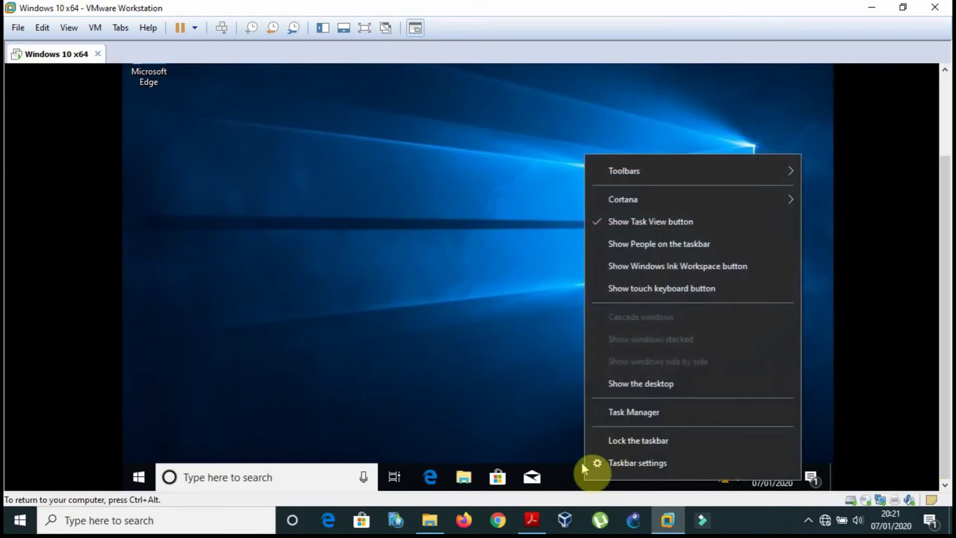
left_click(604, 439)
right_click(618, 485)
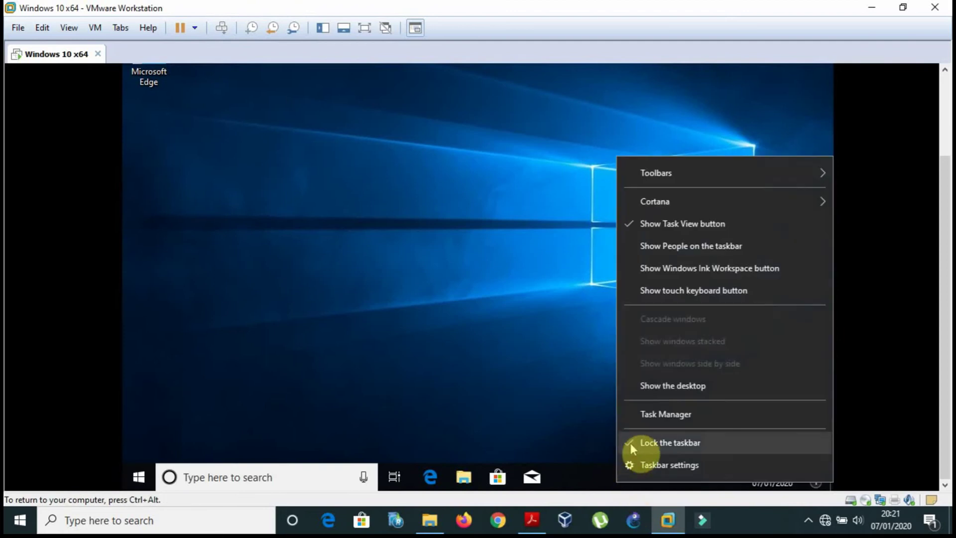
left_click(631, 443)
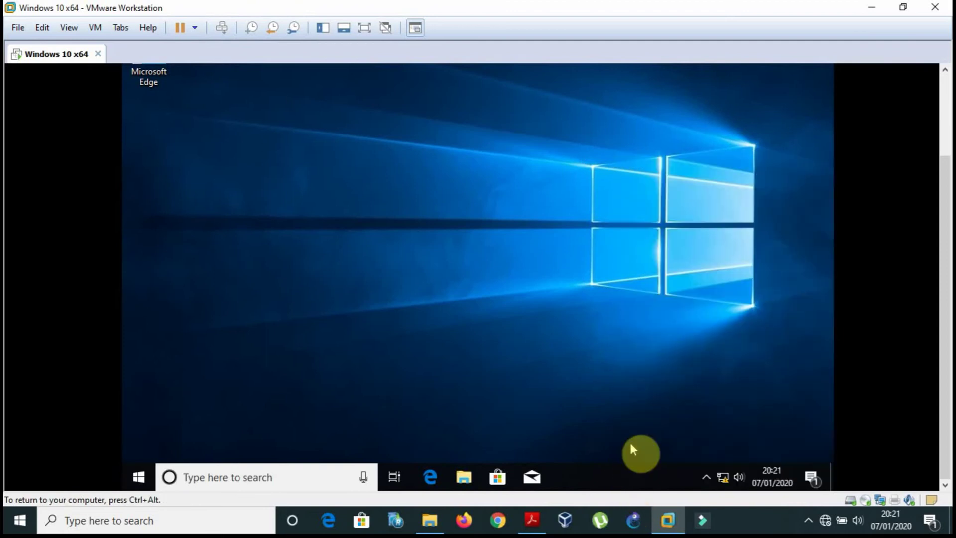
Open the virtual machine's Taskbar settings and view the Lock screen personalisation page
right_click(607, 484)
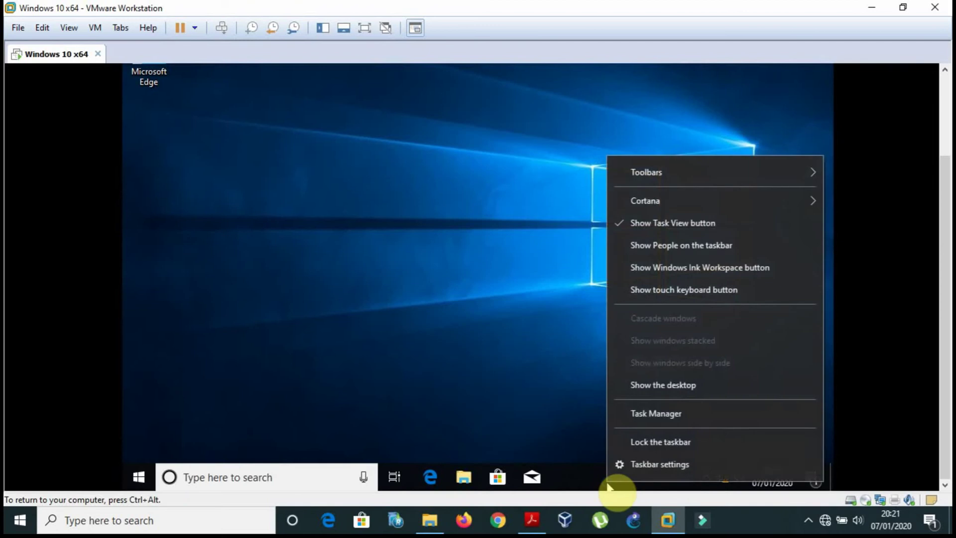
left_click(643, 470)
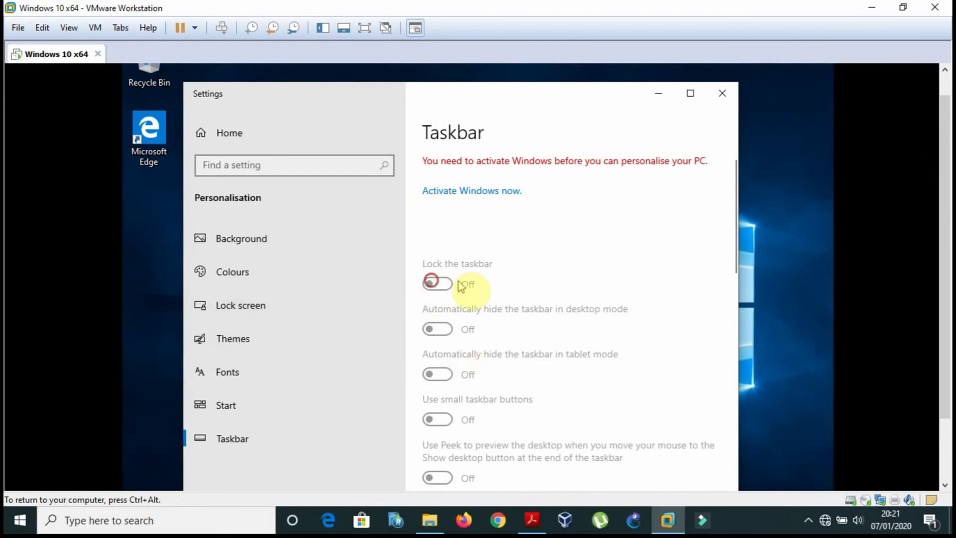
left_click(321, 299)
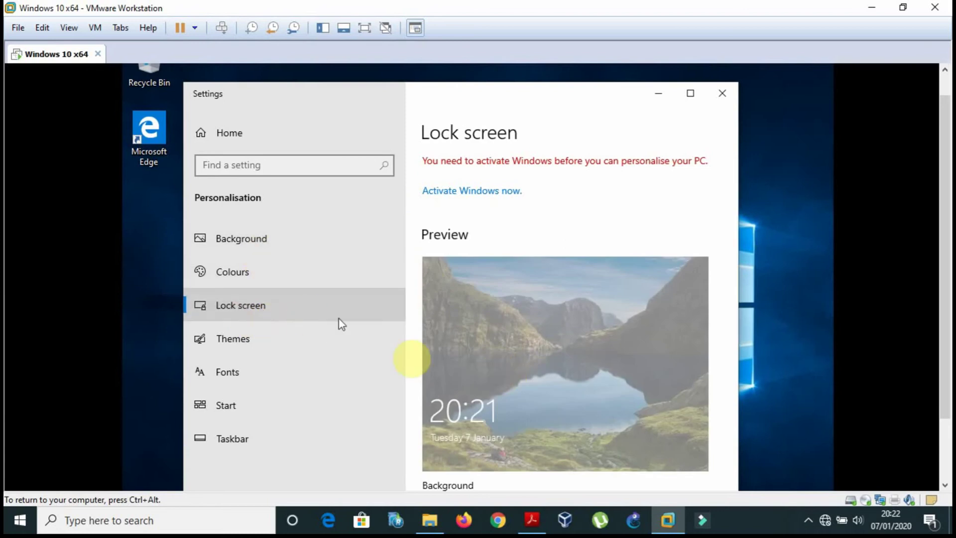
Return to the Taskbar settings page and examine the activation notice and the options down to Taskbar location on screen
left_click(249, 441)
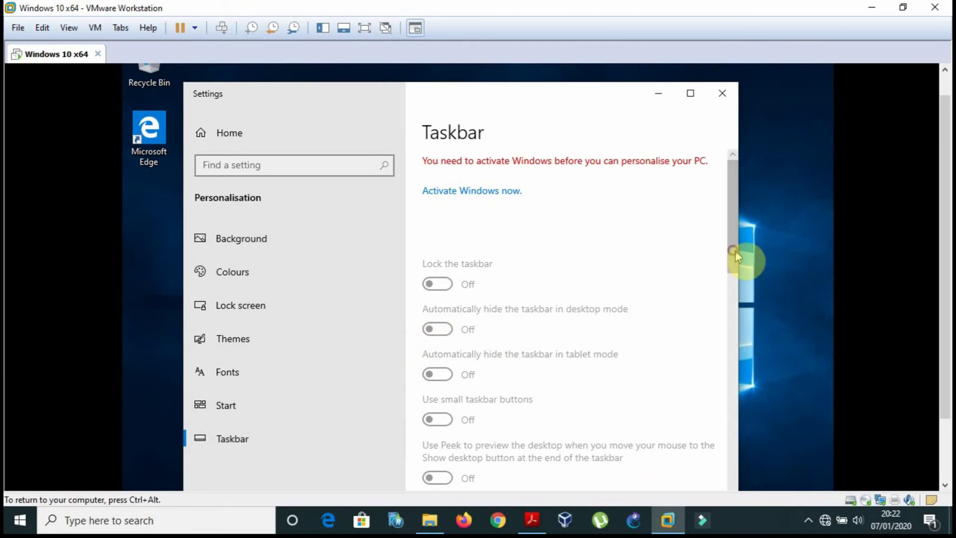
left_click(424, 161)
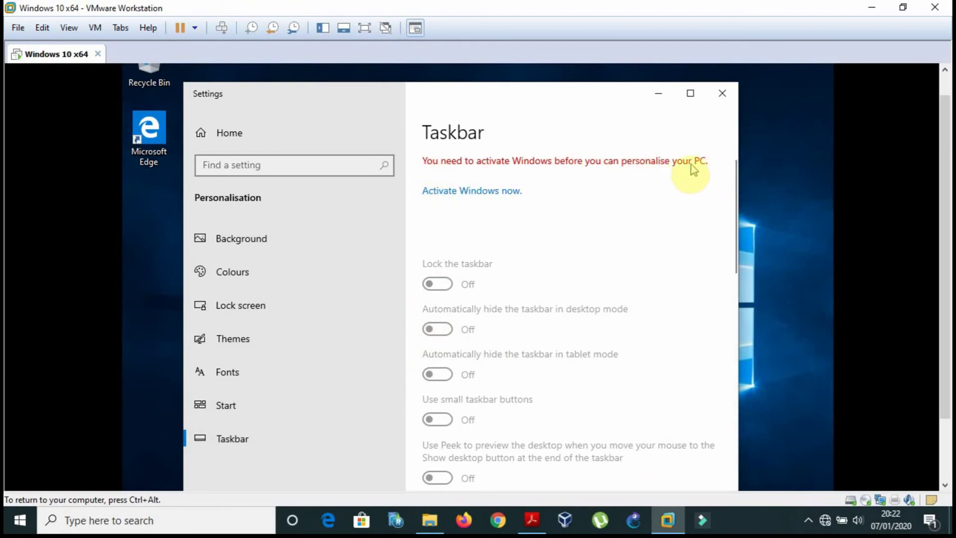
left_click(745, 188)
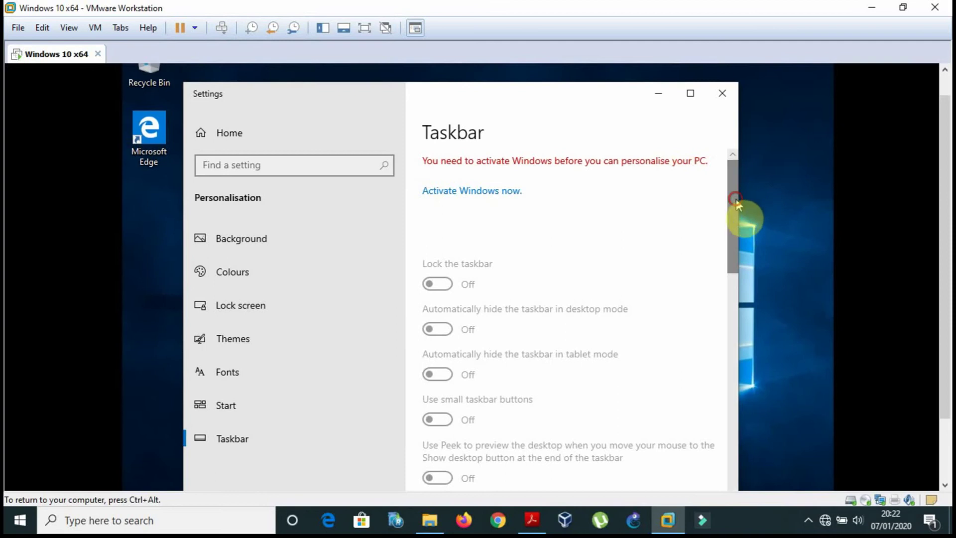
left_click_drag(736, 197, 733, 243)
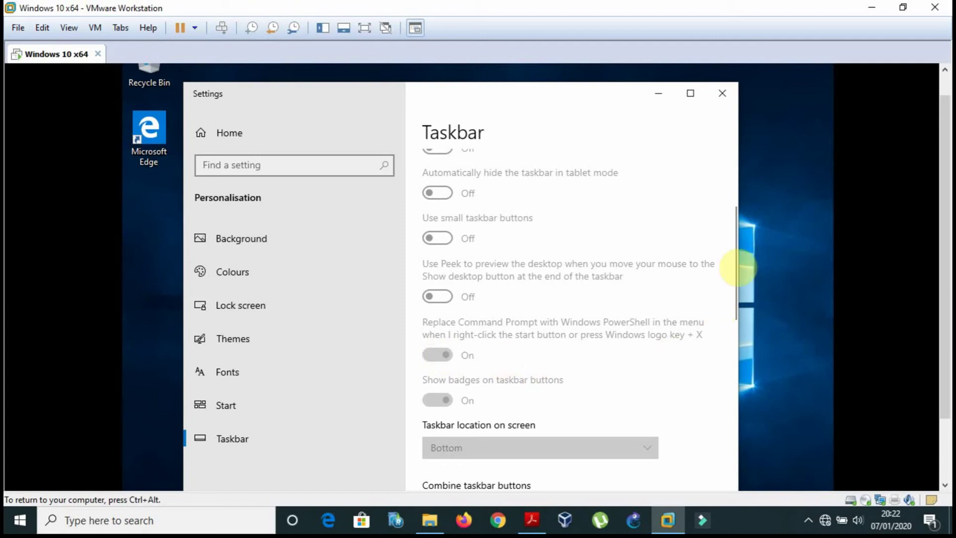
left_click_drag(738, 251, 712, 256)
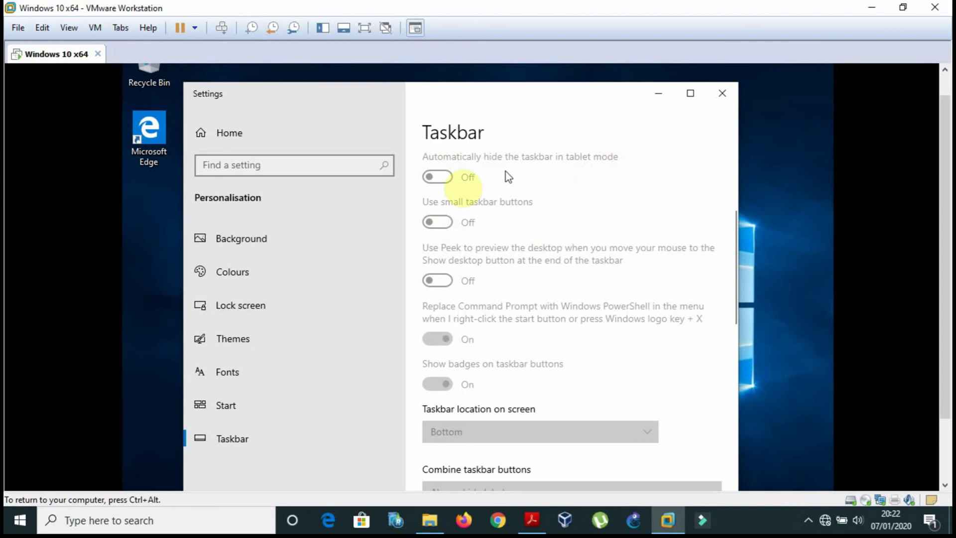
Switch to the PDF in Acrobat Reader, mark the Auto-hide the taskbar entry and return to the virtual machine in VMware Workstation
left_click(532, 520)
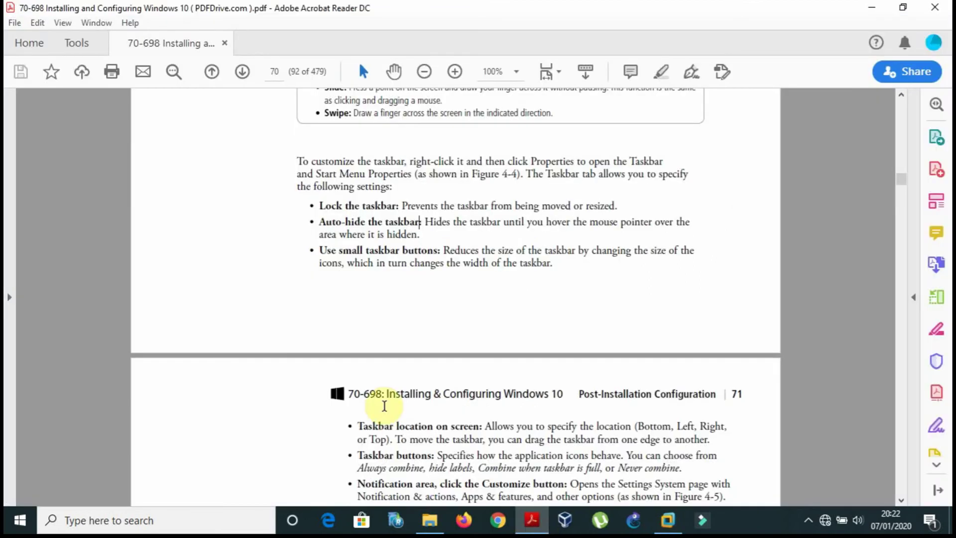
left_click_drag(320, 221, 450, 222)
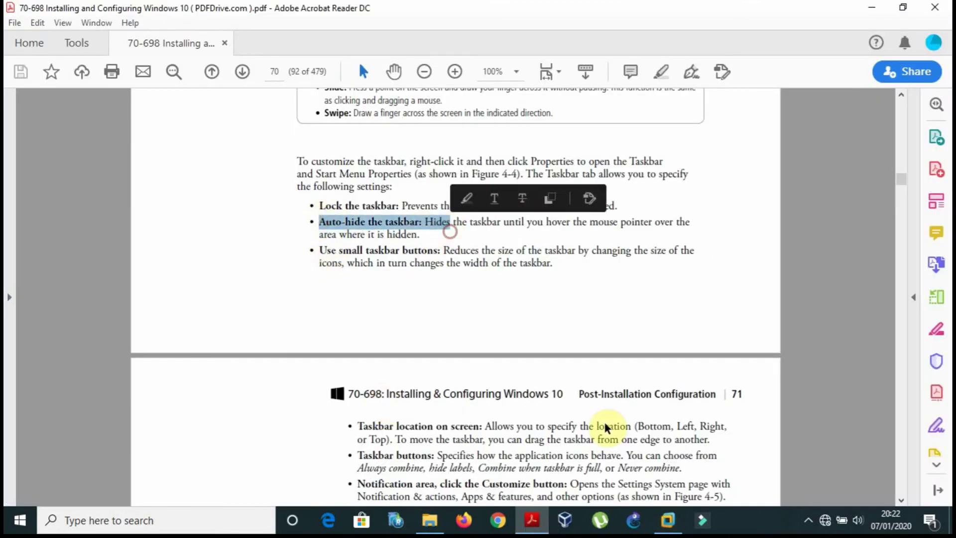
left_click(668, 520)
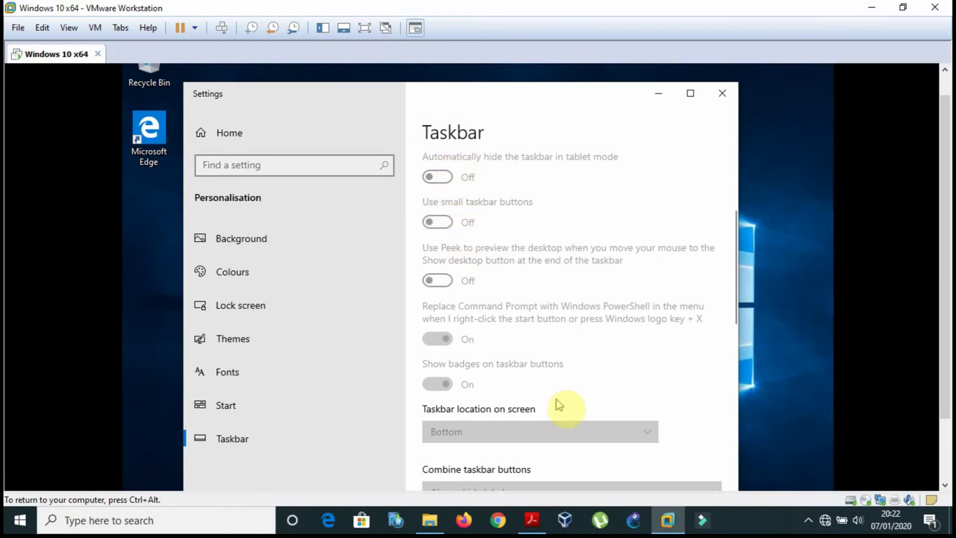
Switch to the PDF in Acrobat Reader and read the remaining taskbar settings and Figure 4-4 on page 71
left_click(534, 522)
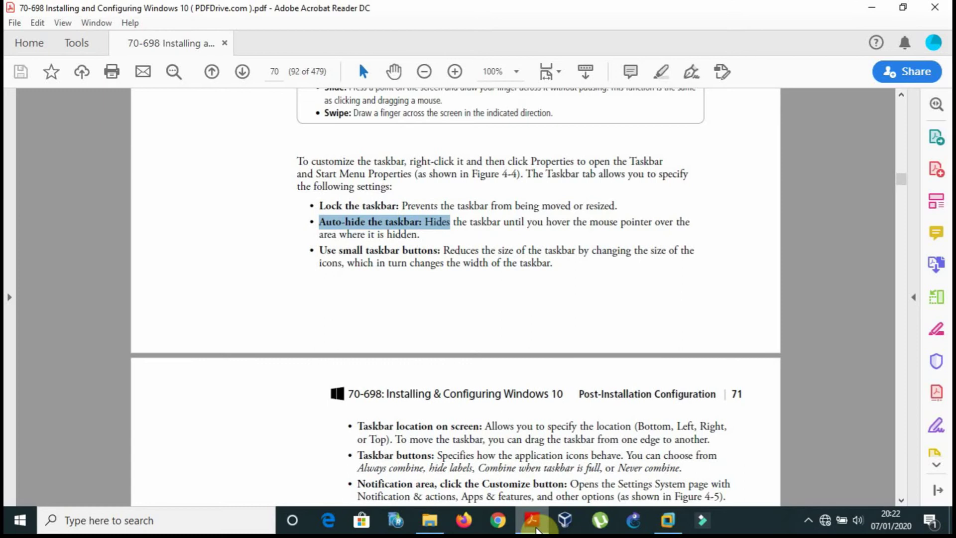
left_click(727, 327)
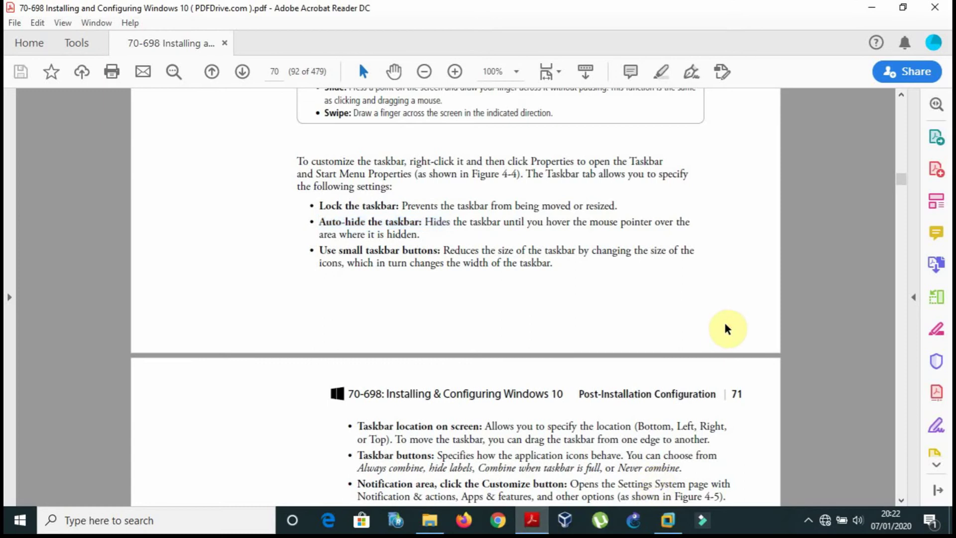
scroll(727, 329, "down", 3)
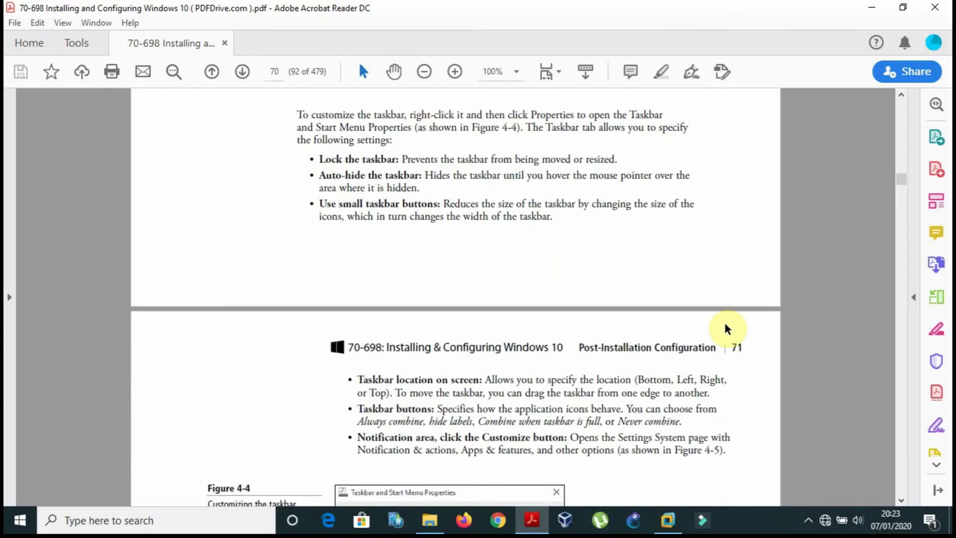
scroll(726, 329, "down", 5)
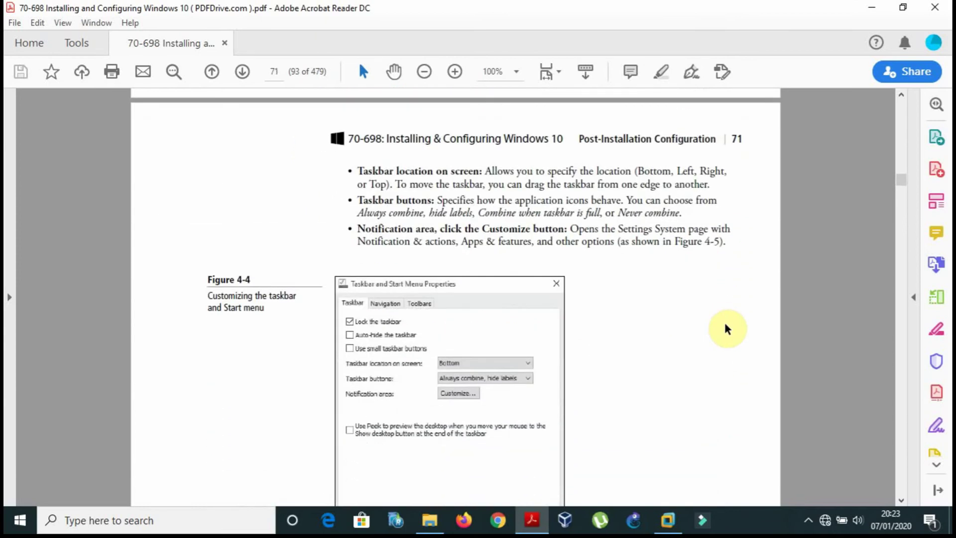
scroll(726, 328, "down", 2)
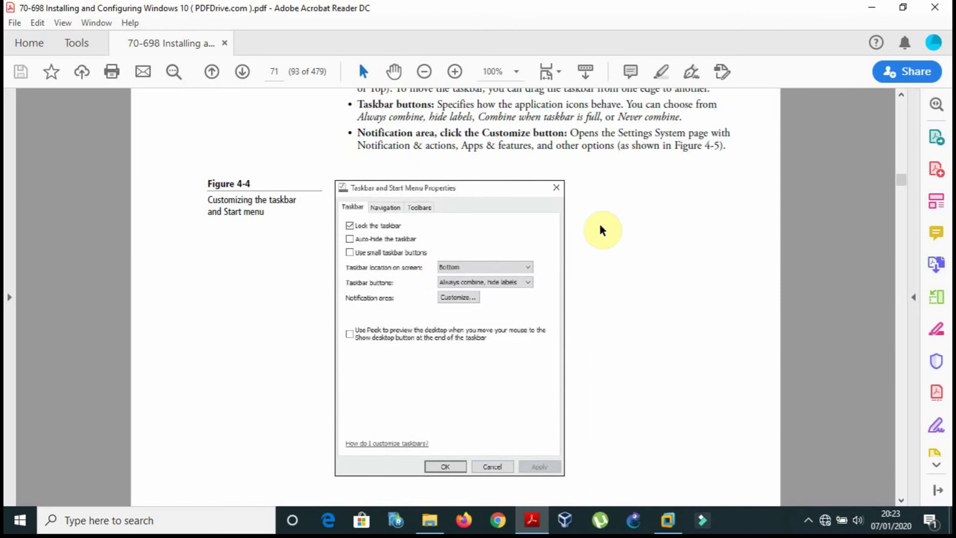
Switch to the Windows 10 virtual machine in VMware Workstation and close its Settings window
left_click(675, 518)
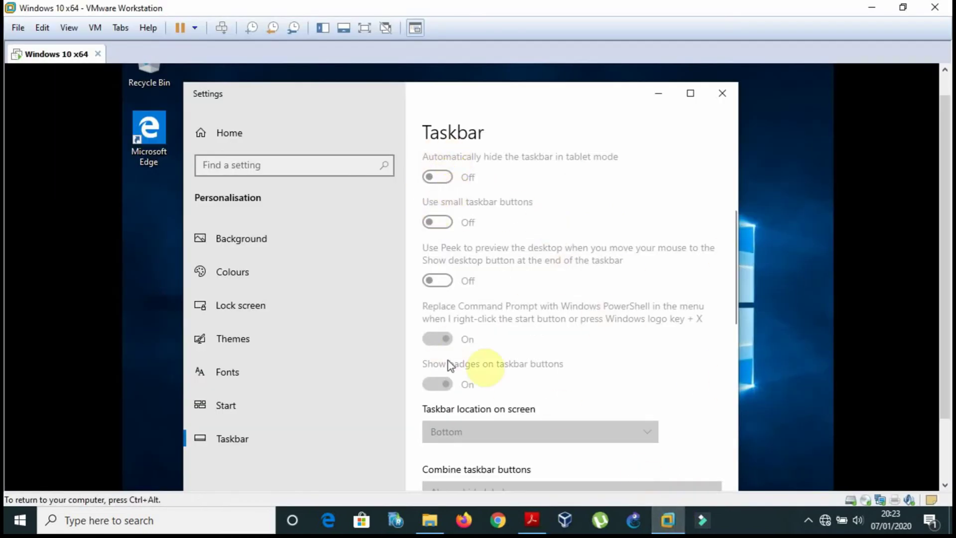
left_click(723, 96)
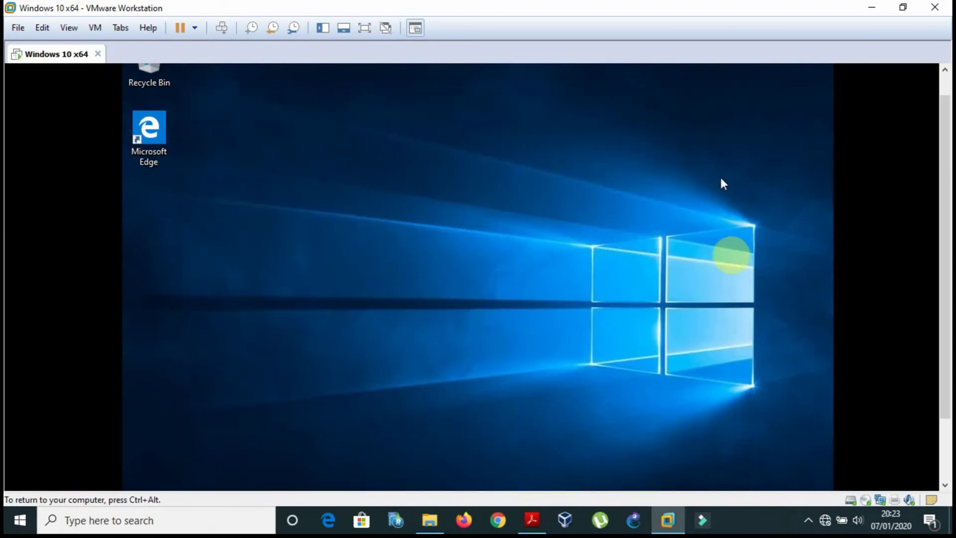
Switch to the PDF in Acrobat Reader and look through the Windows 10 Settings and Control Panel sections on pages 71 to 73
left_click(529, 507)
scroll(677, 275, "down", 1)
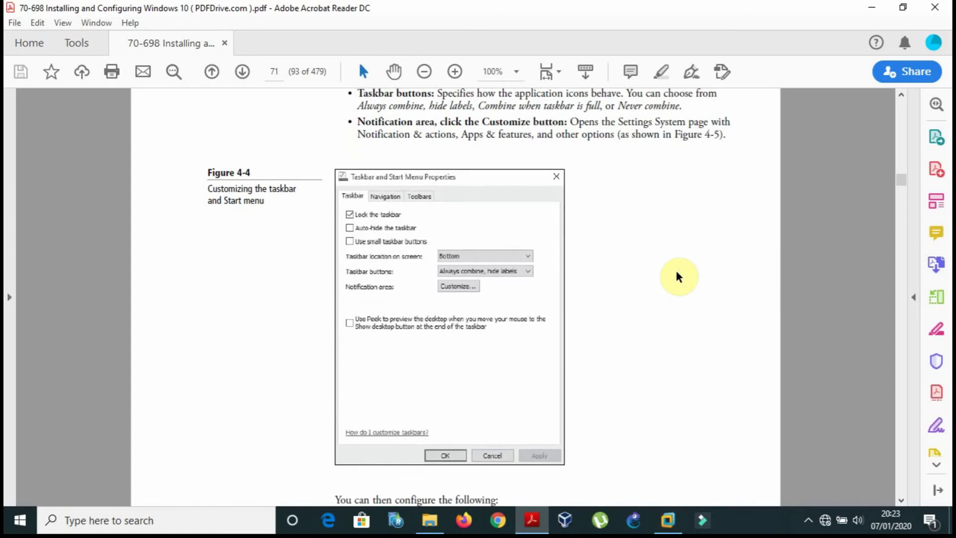
scroll(677, 275, "down", 10)
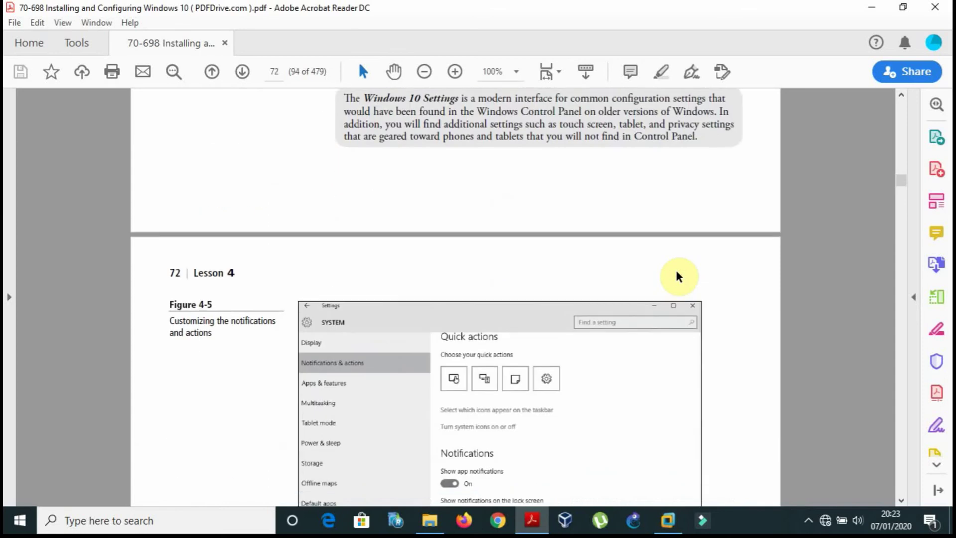
scroll(677, 277, "down", 10)
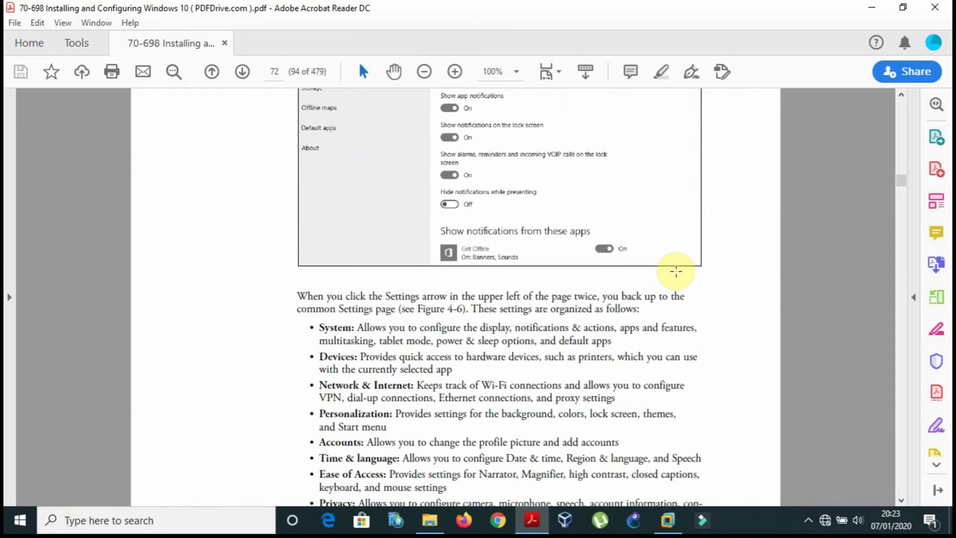
scroll(676, 271, "down", 10)
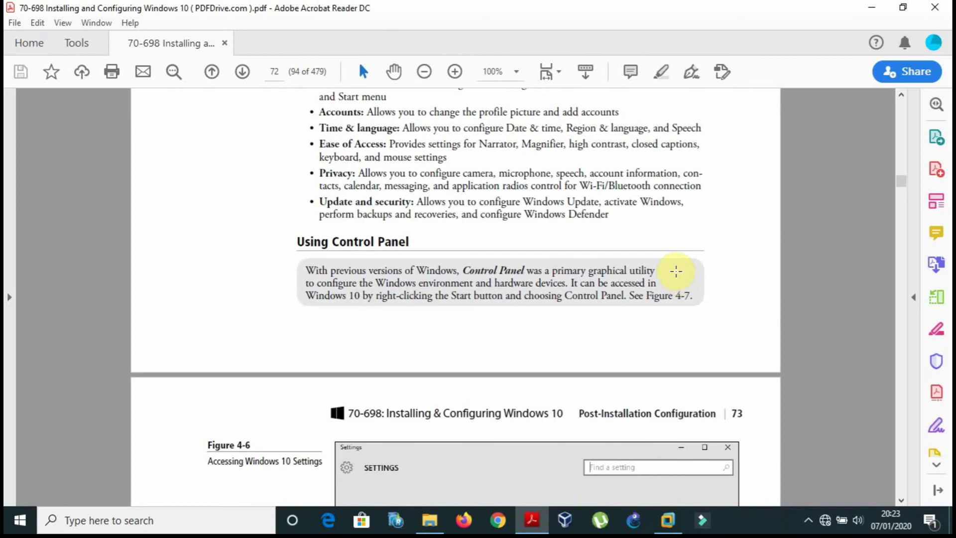
scroll(677, 272, "down", 10)
scroll(676, 271, "down", 10)
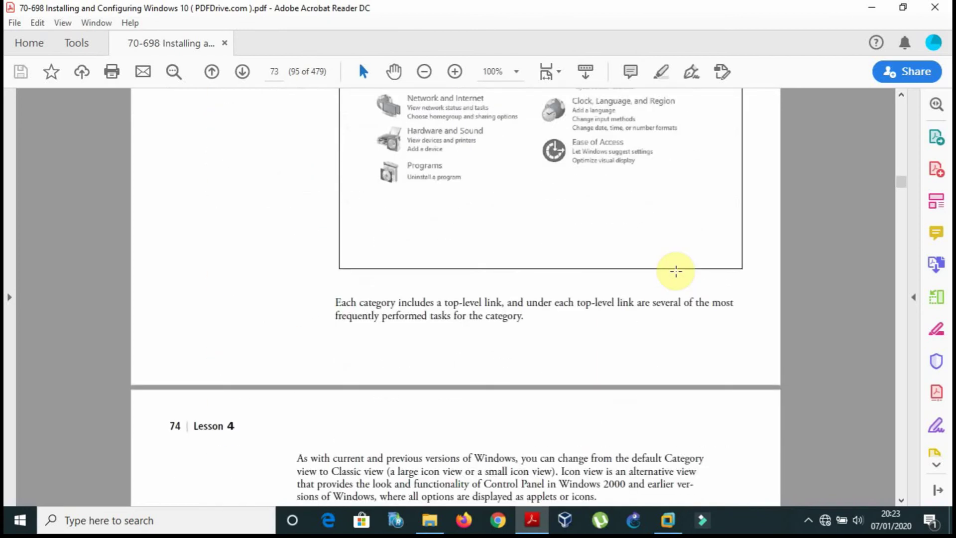
scroll(676, 272, "up", 5)
scroll(676, 272, "up", 3)
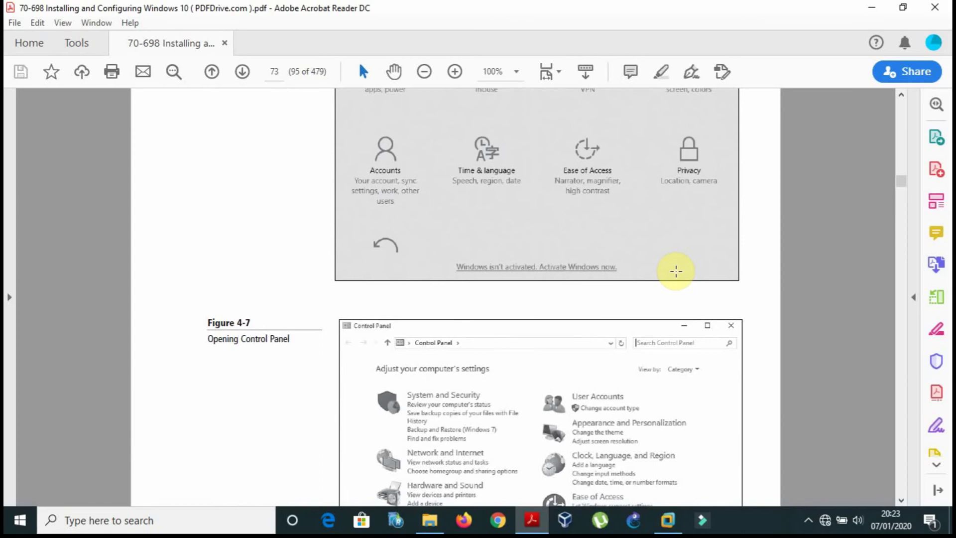
Read the Administrative Tools section from page 74 and continue to the System settings in Figure 4-9 on page 76
scroll(676, 272, "down", 2)
scroll(677, 271, "down", 12)
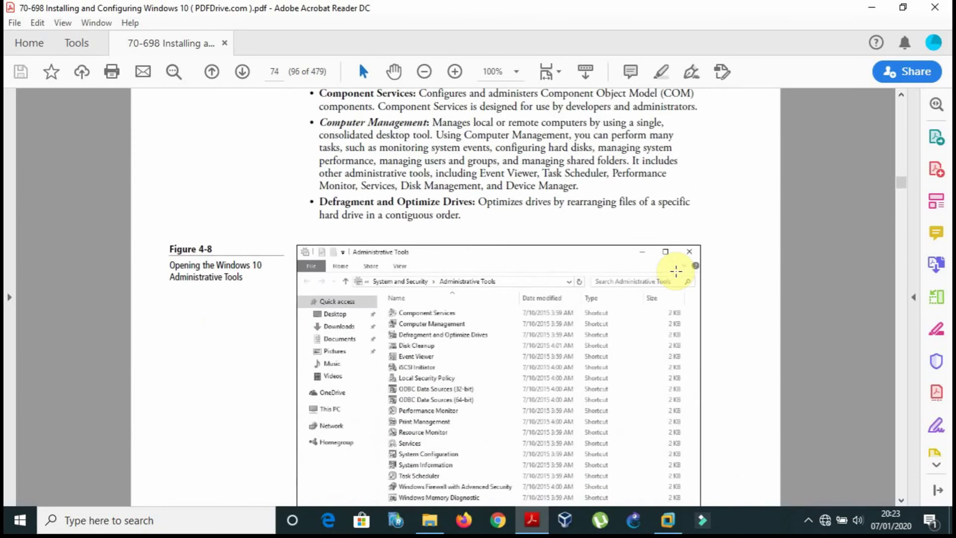
scroll(676, 271, "up", 10)
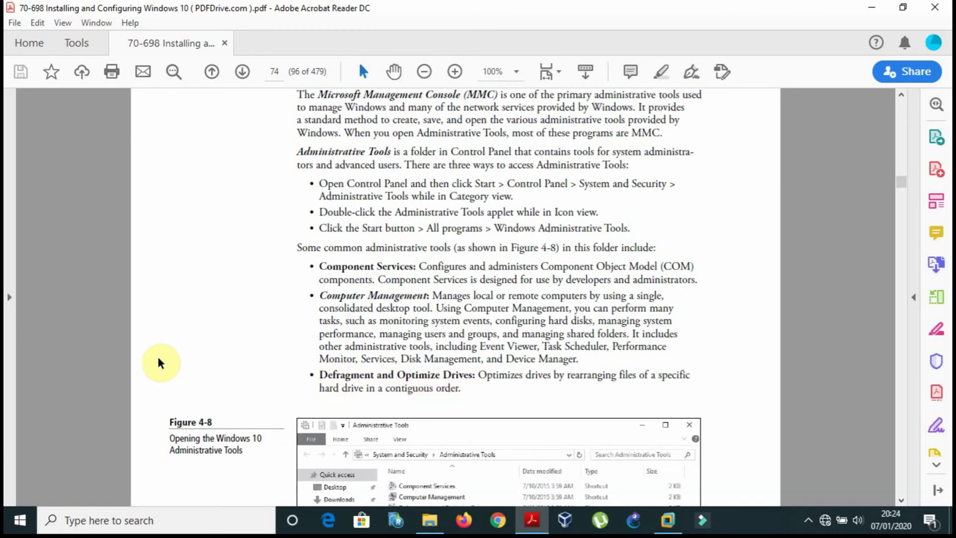
scroll(160, 362, "down", 5)
scroll(159, 363, "down", 10)
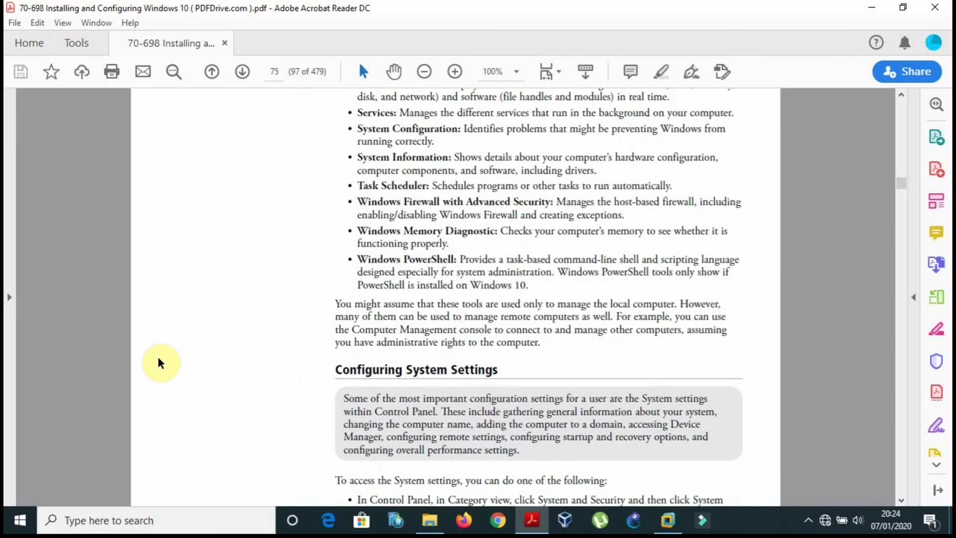
scroll(160, 362, "down", 13)
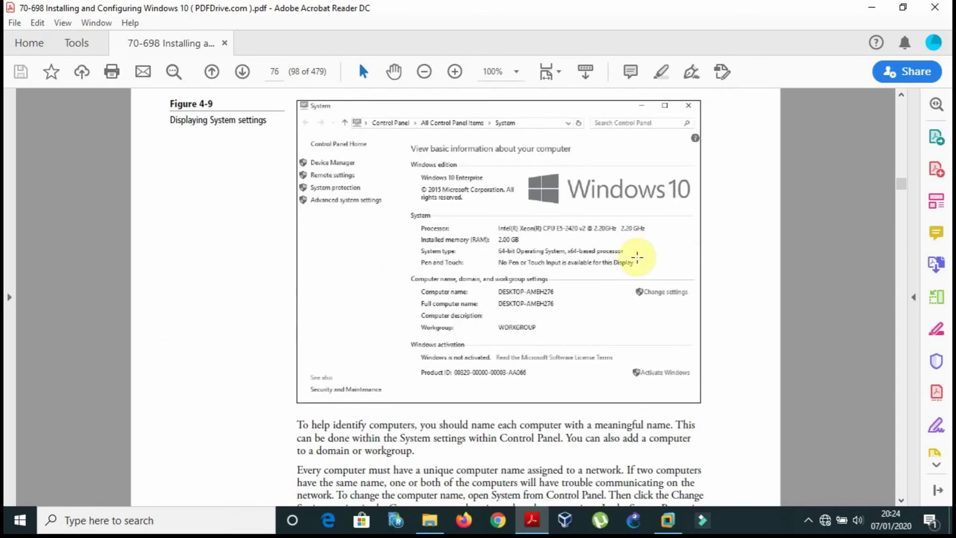
Switch to the Windows 10 virtual machine in VMware Workstation, view its Start menu and the Start button's context menu, and close both
left_click(667, 520)
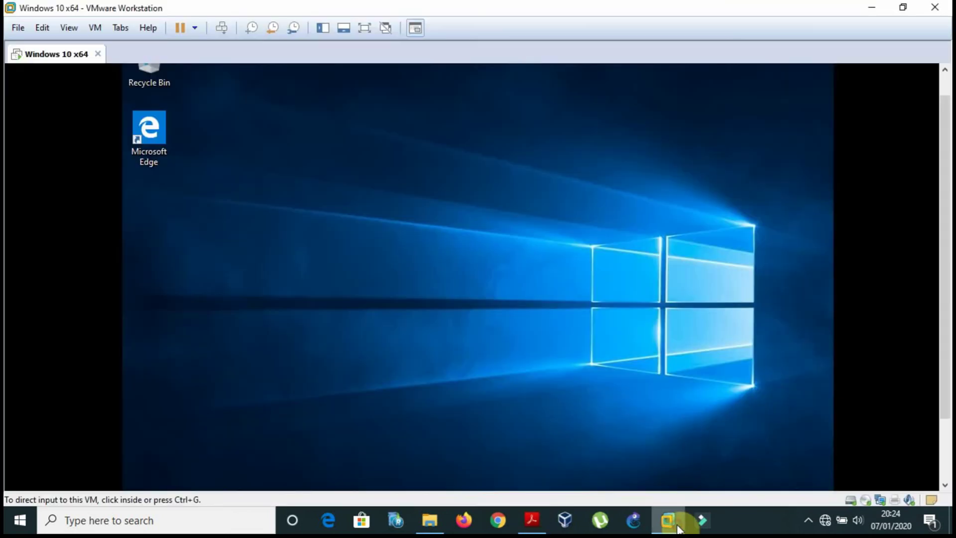
left_click_drag(946, 280, 914, 390)
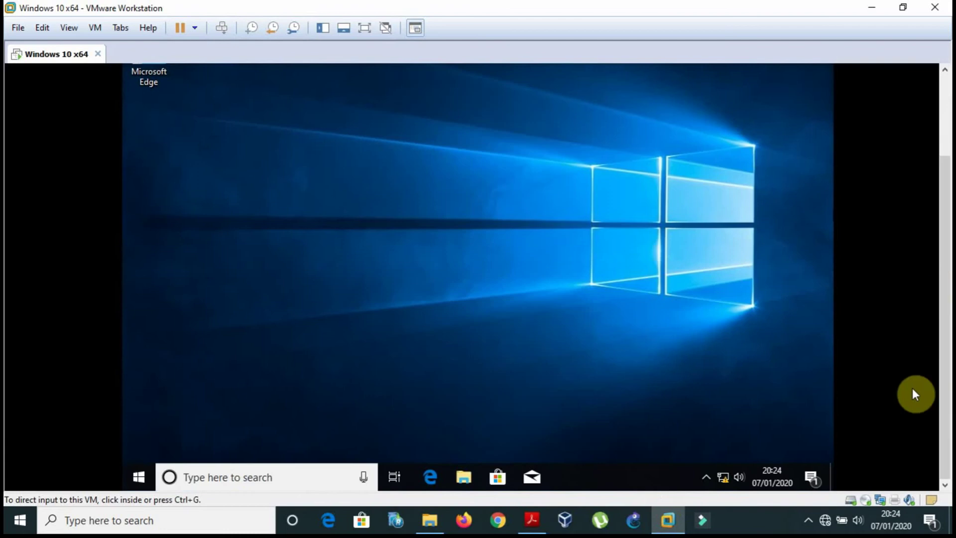
left_click(388, 404)
left_click(141, 477)
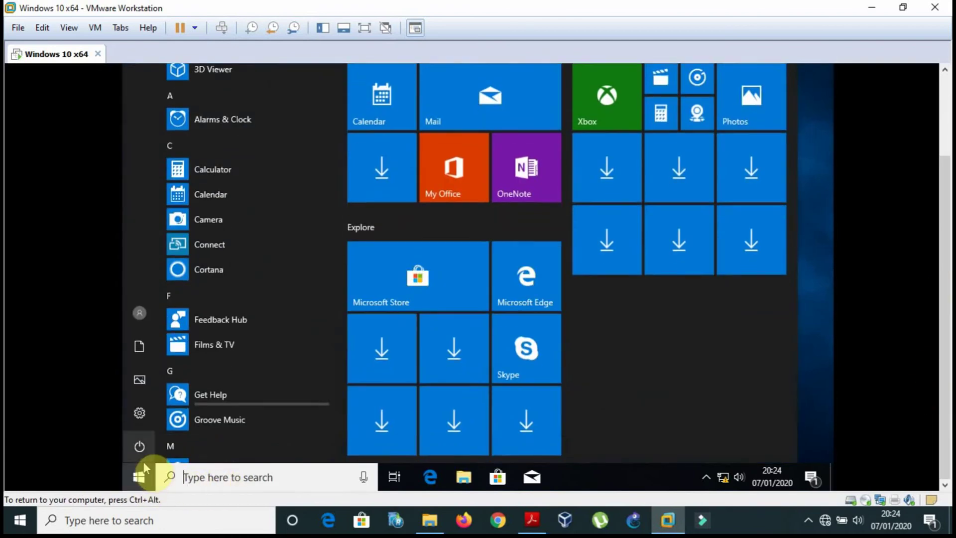
right_click(141, 480)
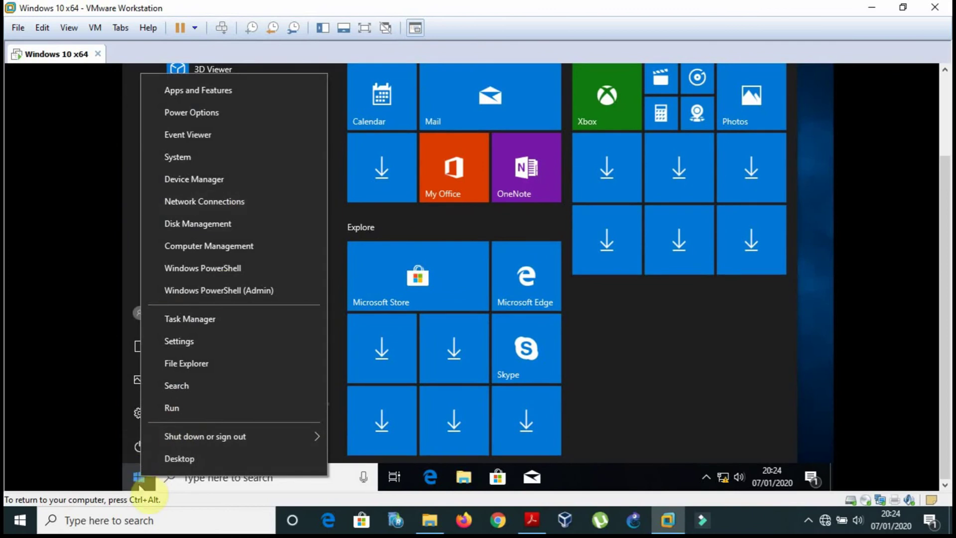
left_click(141, 486)
left_click(141, 486)
right_click(142, 486)
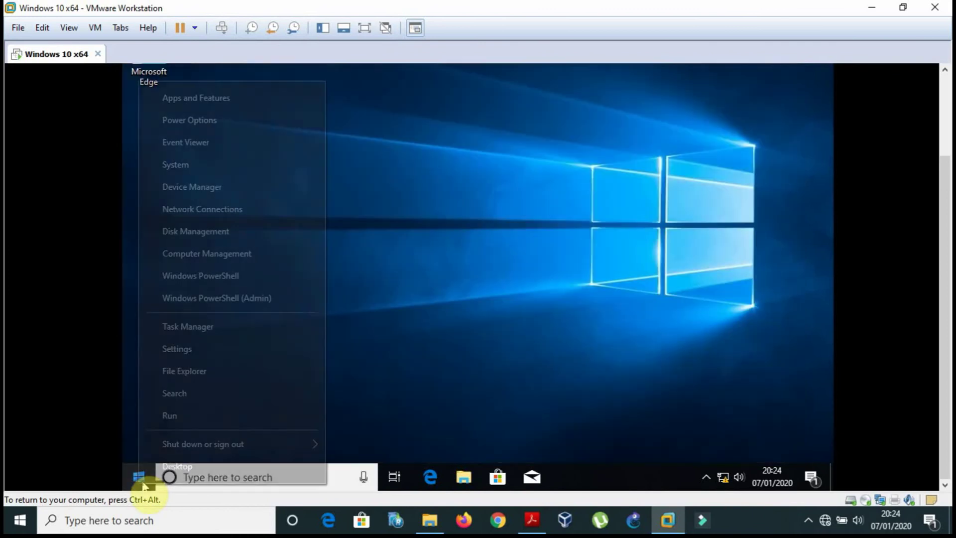
left_click(139, 486)
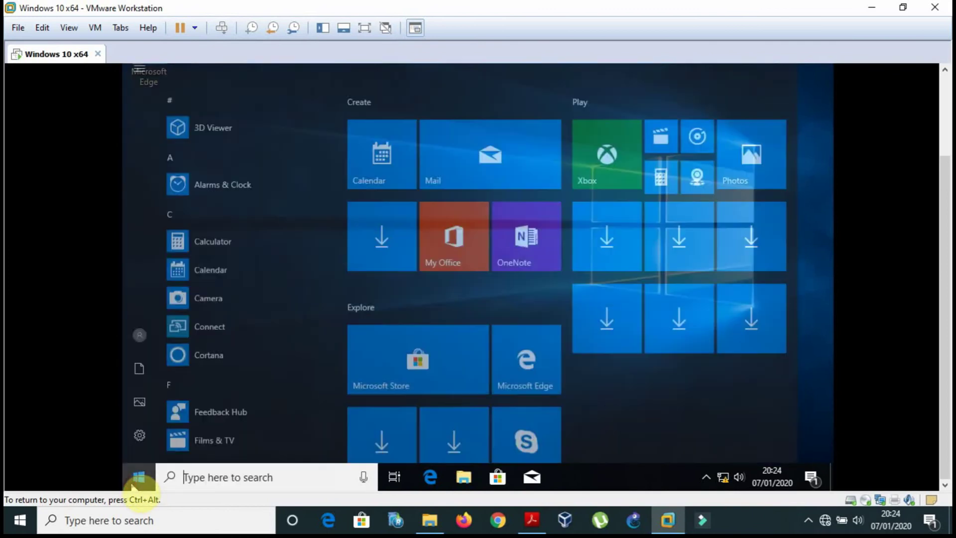
left_click(135, 485)
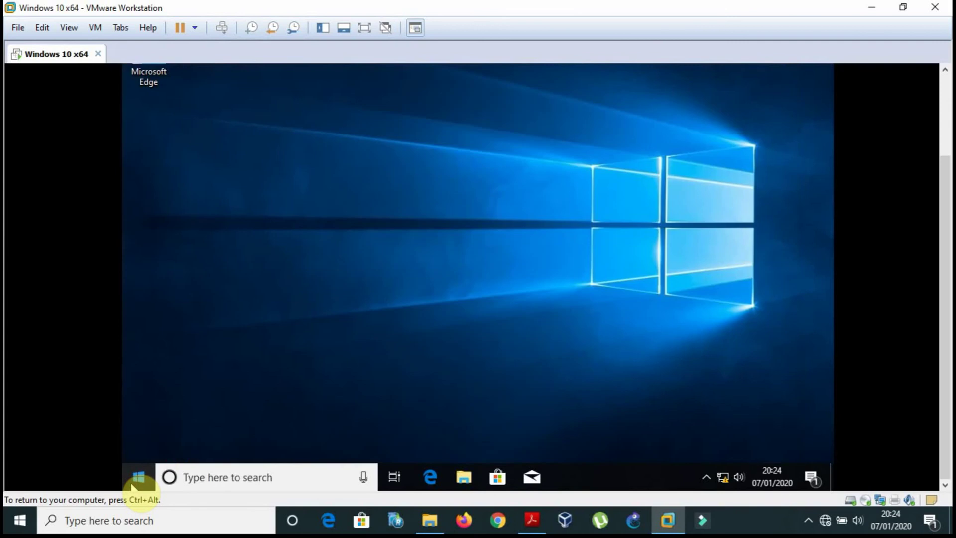
Open the System About page in Settings and follow its System info link to the Control Panel System page
right_click(137, 486)
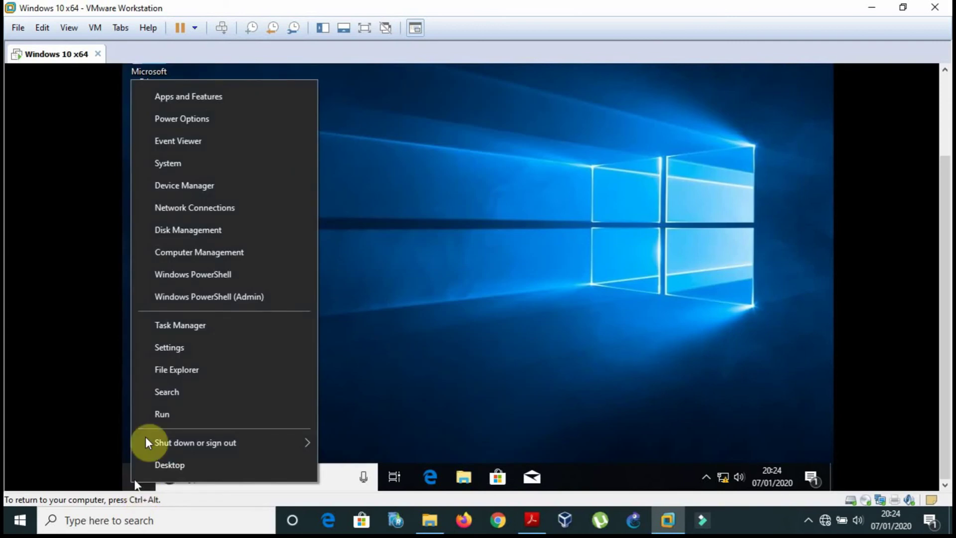
left_click(226, 160)
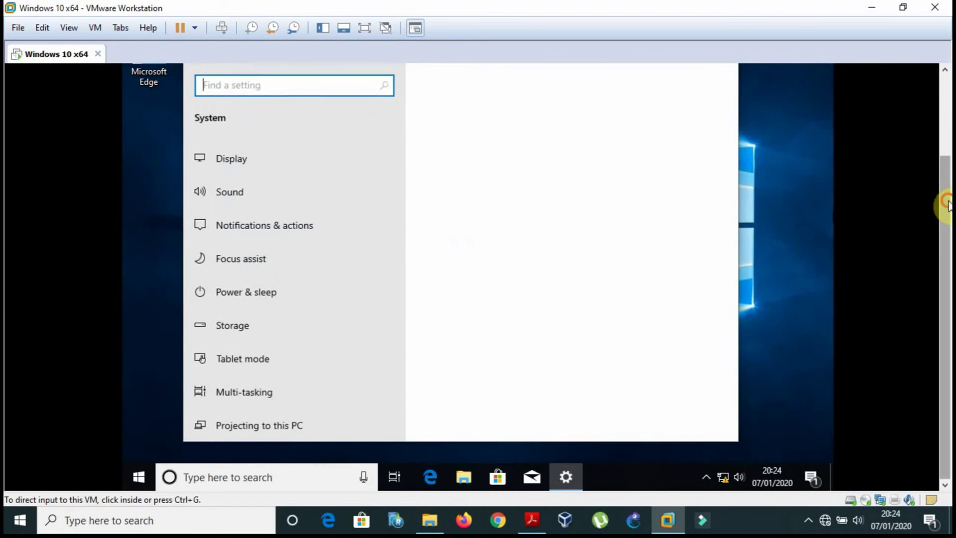
left_click_drag(946, 203, 933, 155)
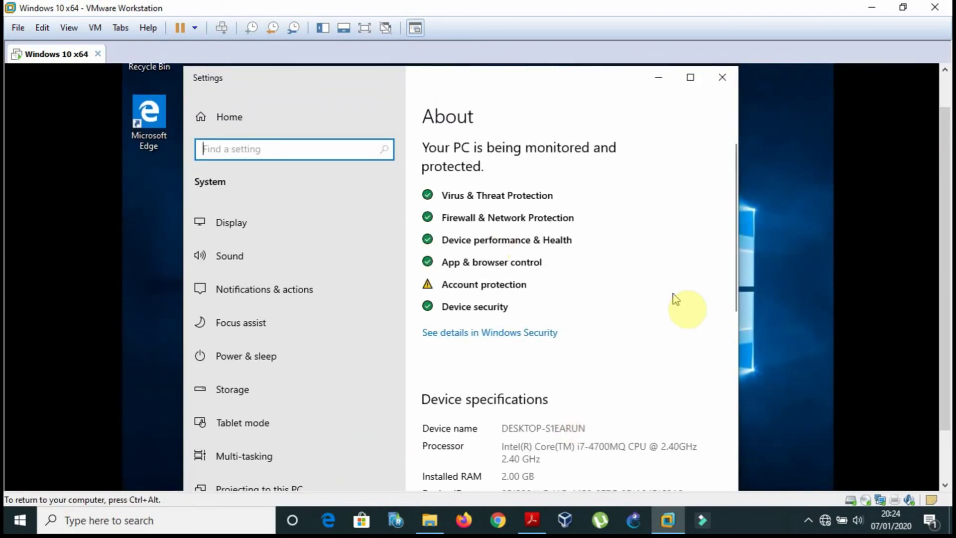
left_click_drag(742, 228, 725, 438)
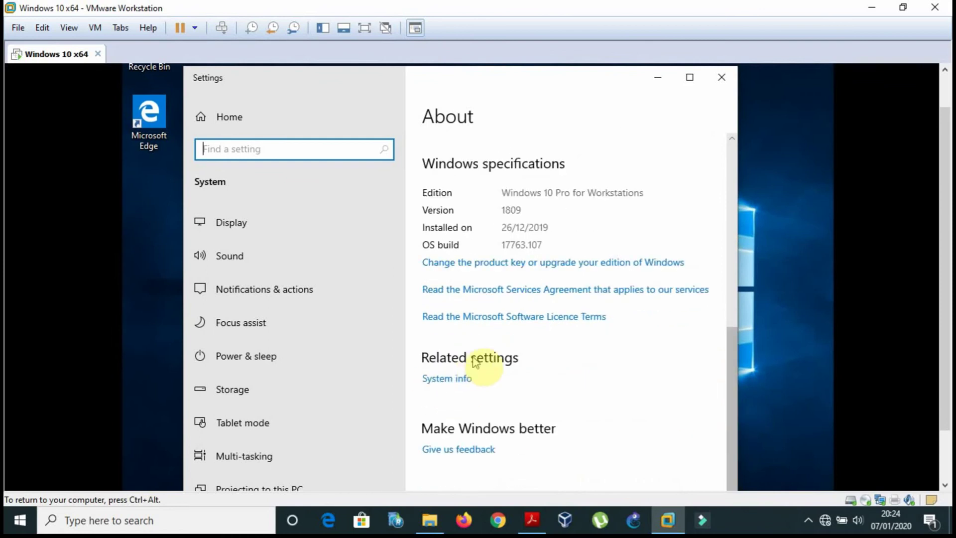
left_click(429, 387)
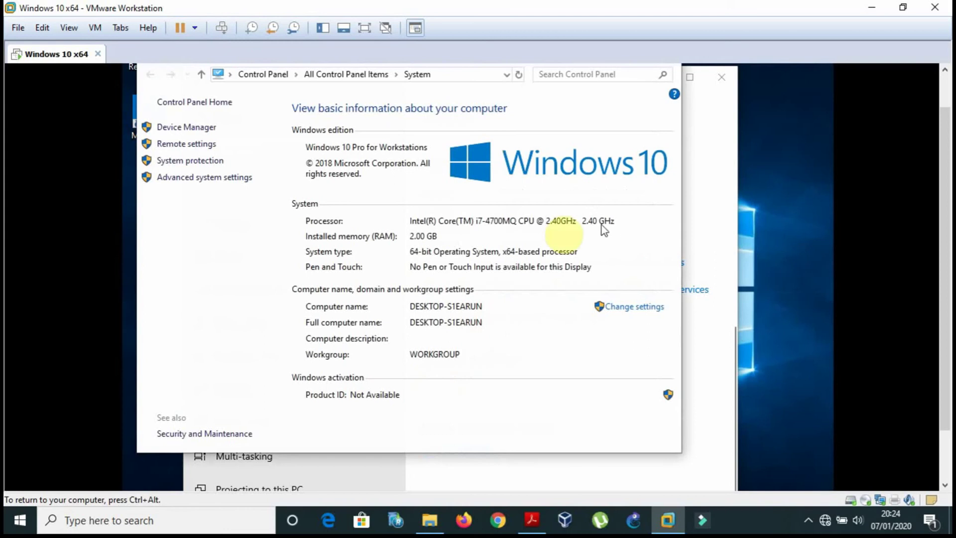
Check Figure 4-9 in the Acrobat Reader PDF and return to the System window in the VMware virtual machine
left_click(532, 520)
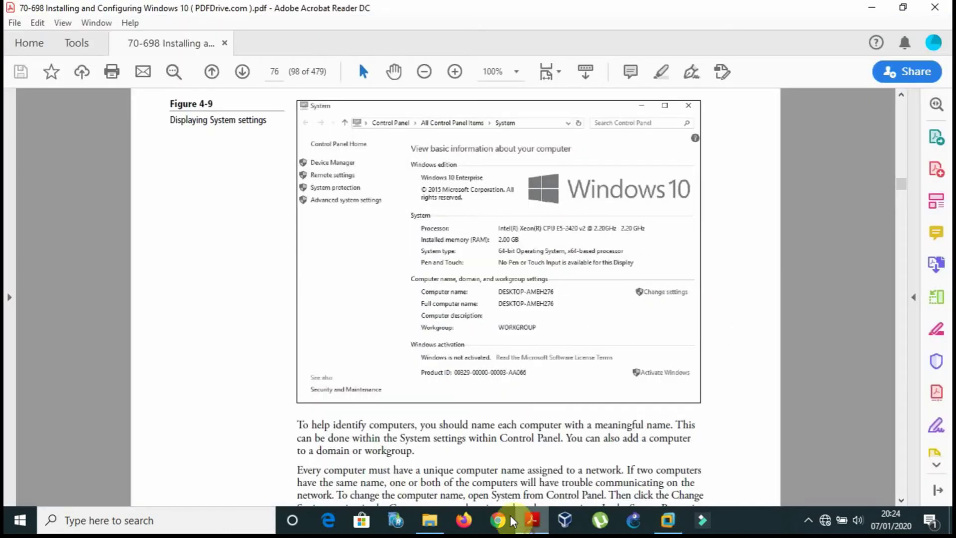
left_click(531, 520)
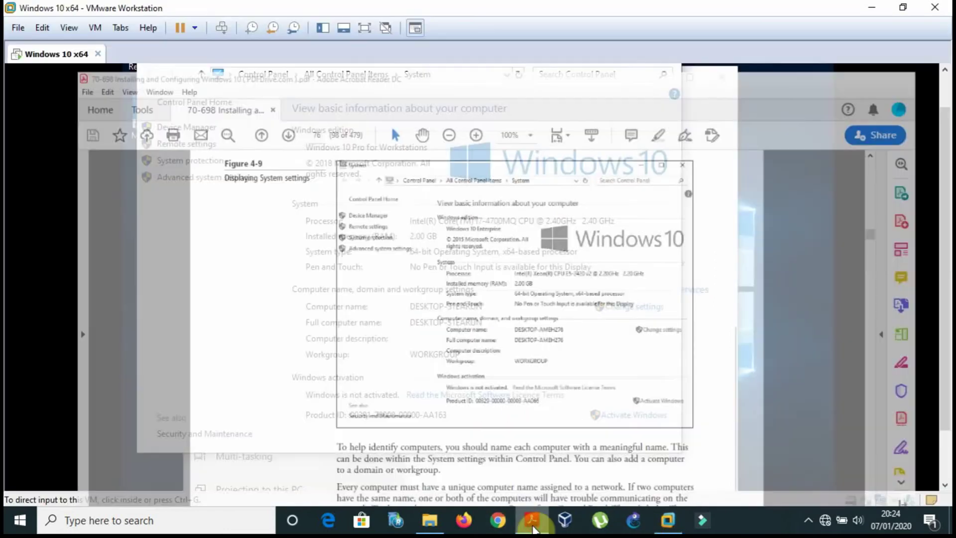
scroll(938, 248, "up", 1)
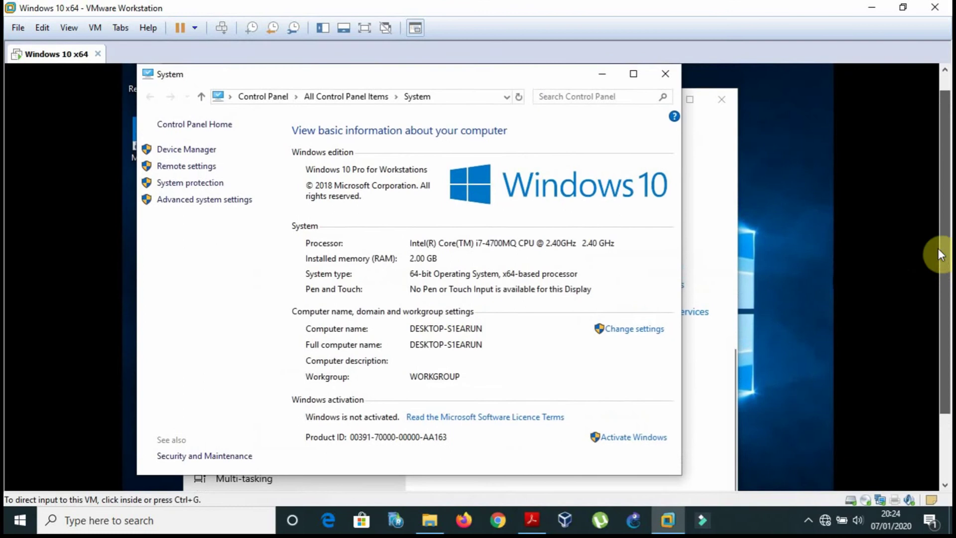
scroll(936, 249, "up", 1)
left_click(551, 112)
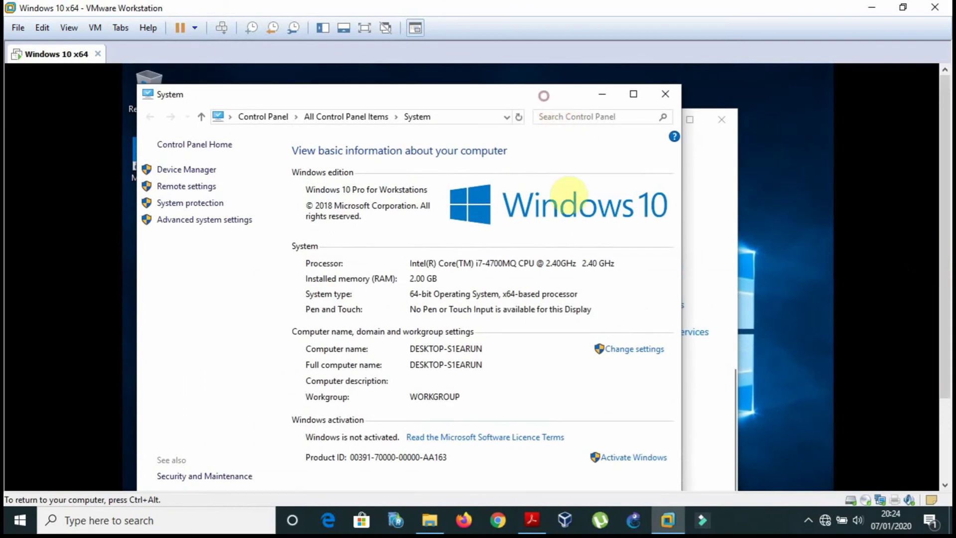
Snap the System window to the right half of the virtual desktop and close the Settings window
left_click_drag(548, 95, 842, 234)
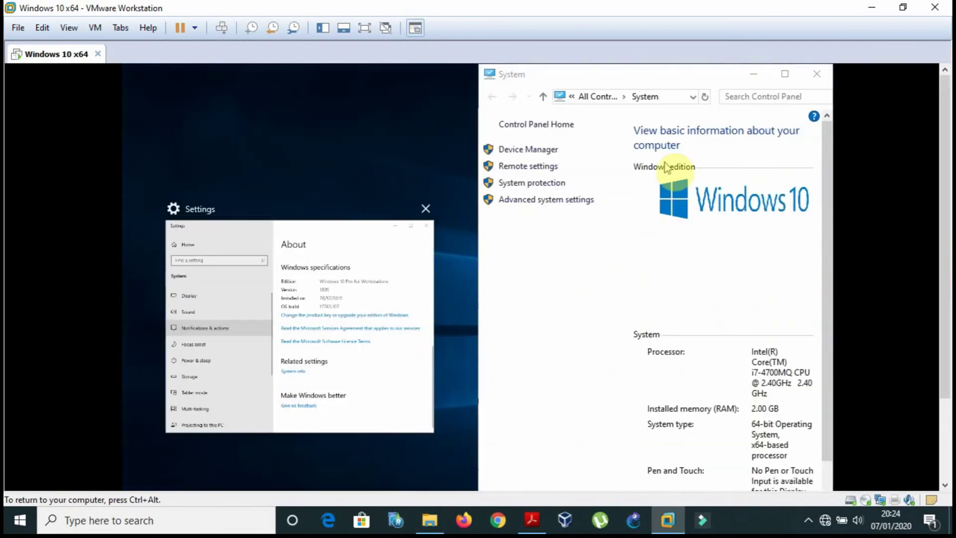
left_click(344, 244)
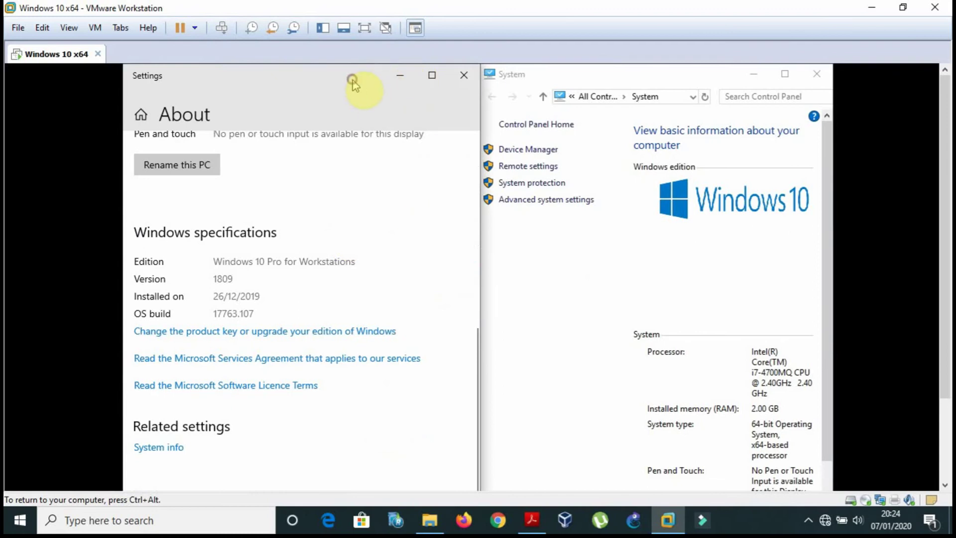
left_click_drag(353, 84, 428, 85)
left_click_drag(553, 357, 519, 410)
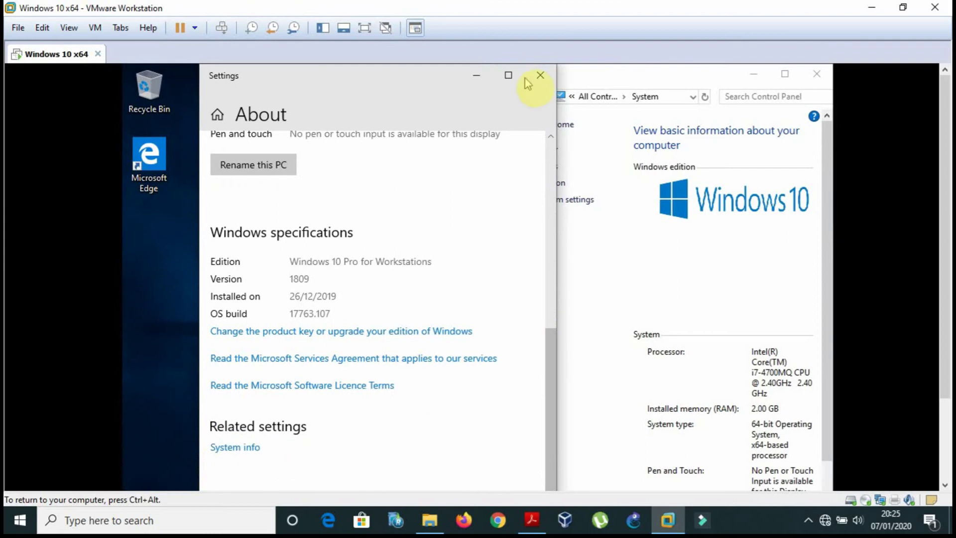
left_click(540, 76)
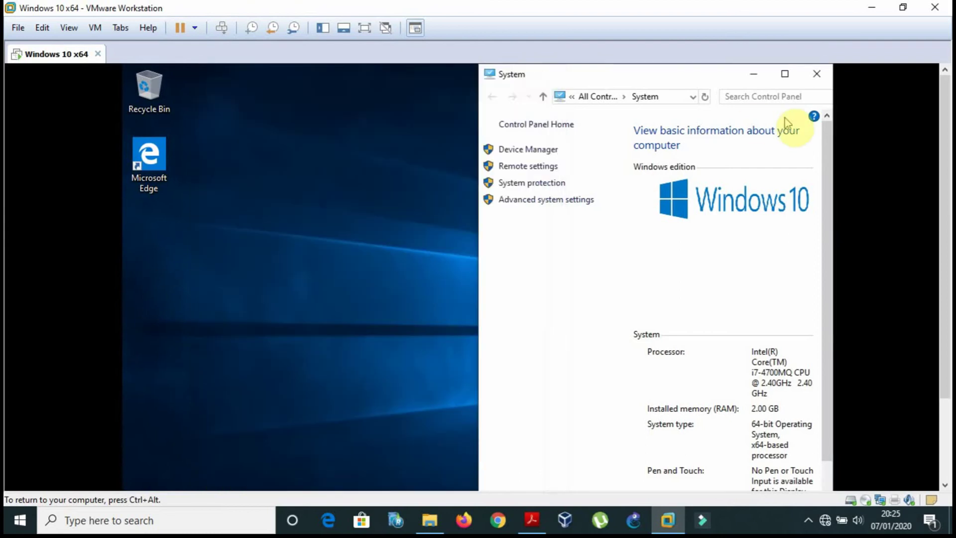
Maximize the System window, examine the processor and installed memory details, and close it
left_click(785, 74)
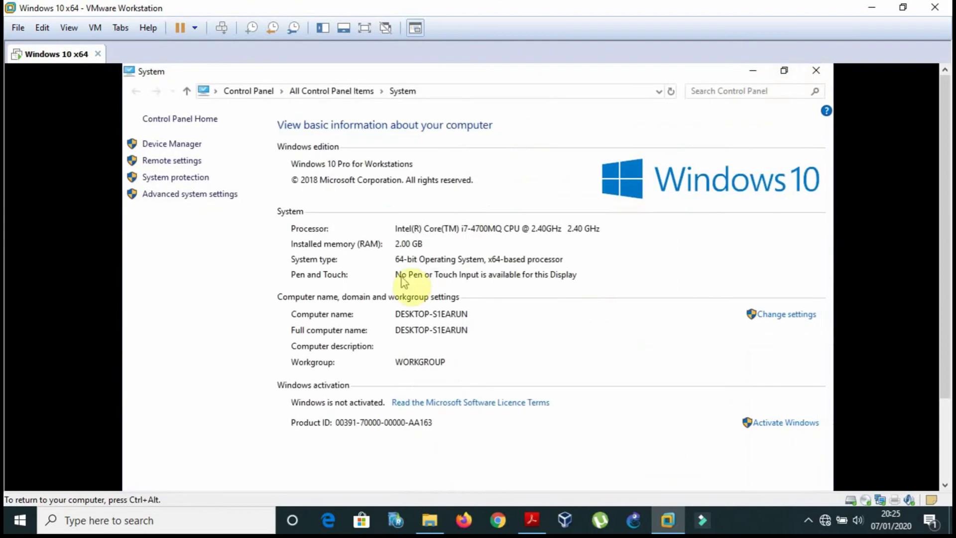
left_click_drag(398, 243, 442, 239)
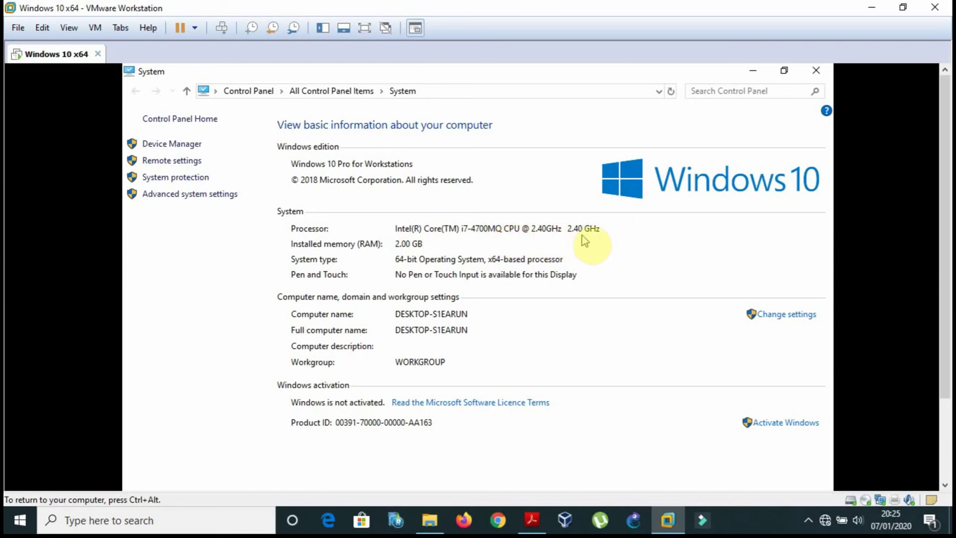
left_click(818, 73)
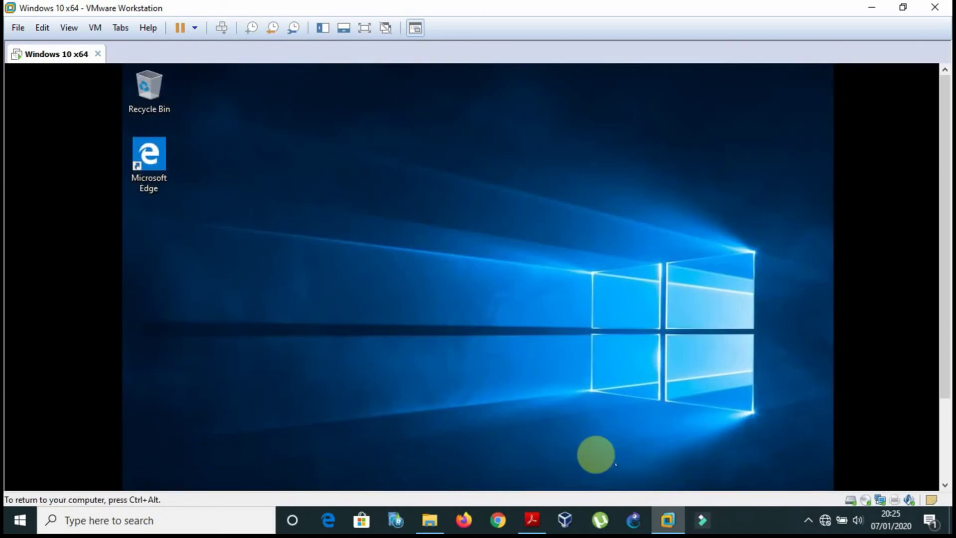
Switch to the Acrobat Reader PDF, read Changing Date and Time and Figure 4-10 on pages 76 to 77, and return to the VMware virtual machine
left_click(532, 519)
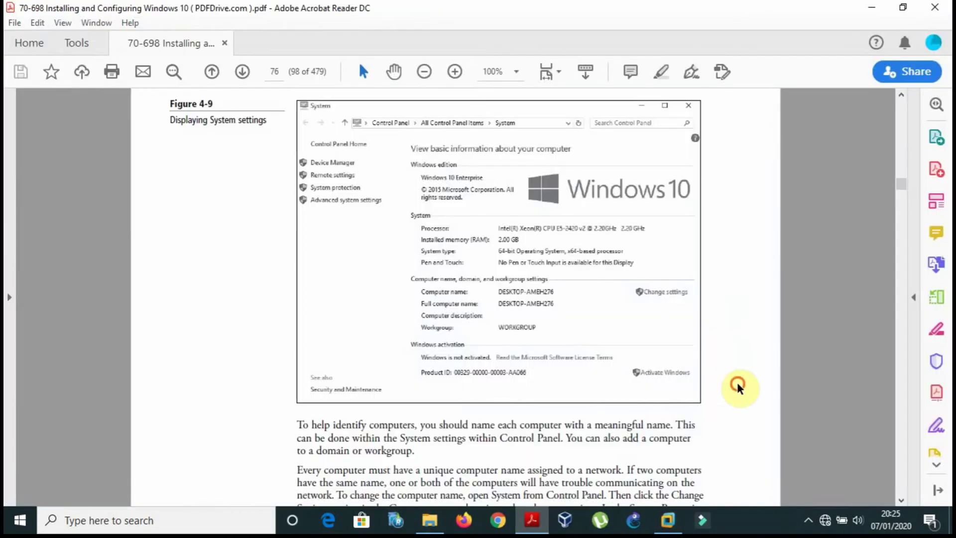
scroll(739, 388, "down", 10)
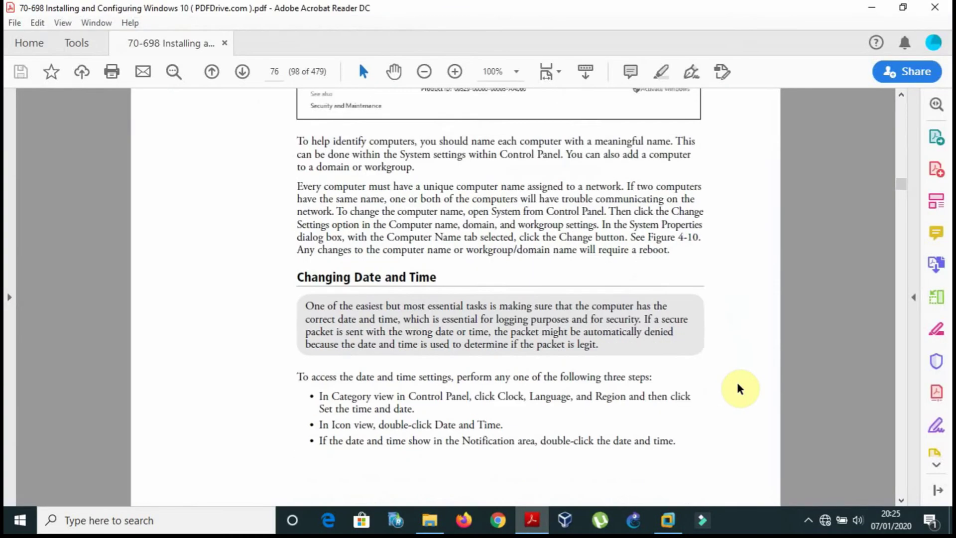
scroll(740, 388, "down", 4)
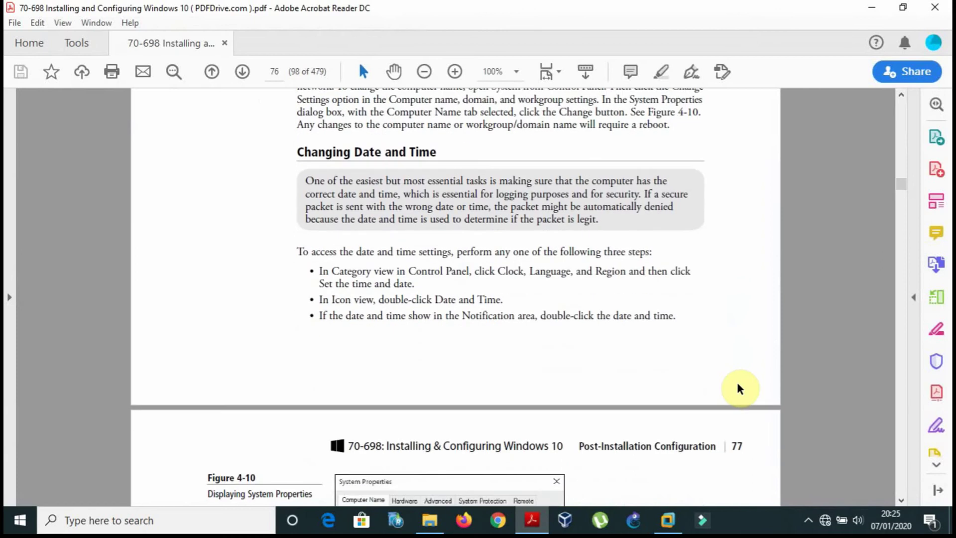
scroll(739, 388, "down", 9)
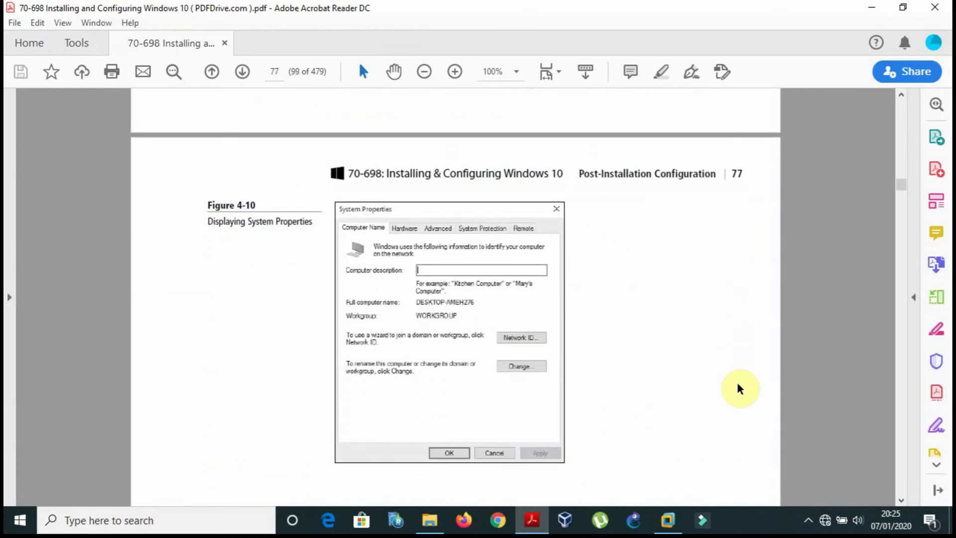
scroll(740, 388, "down", 3)
scroll(740, 389, "up", 1)
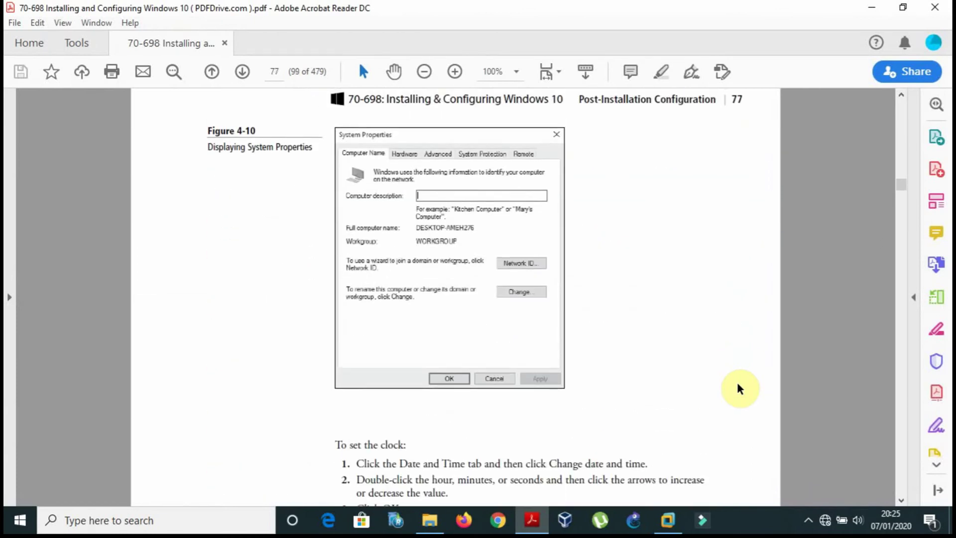
left_click(667, 523)
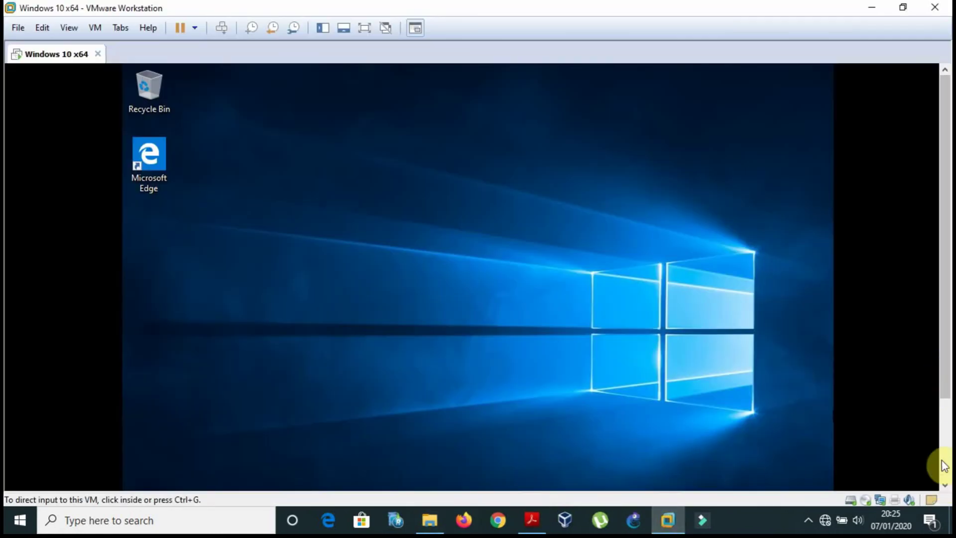
left_click_drag(946, 384, 945, 460)
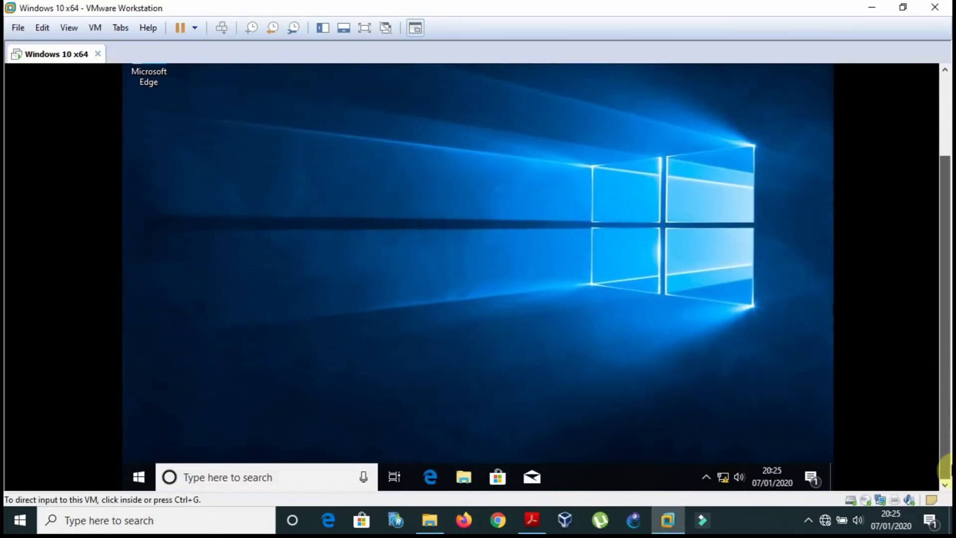
left_click(306, 476)
type("sysy")
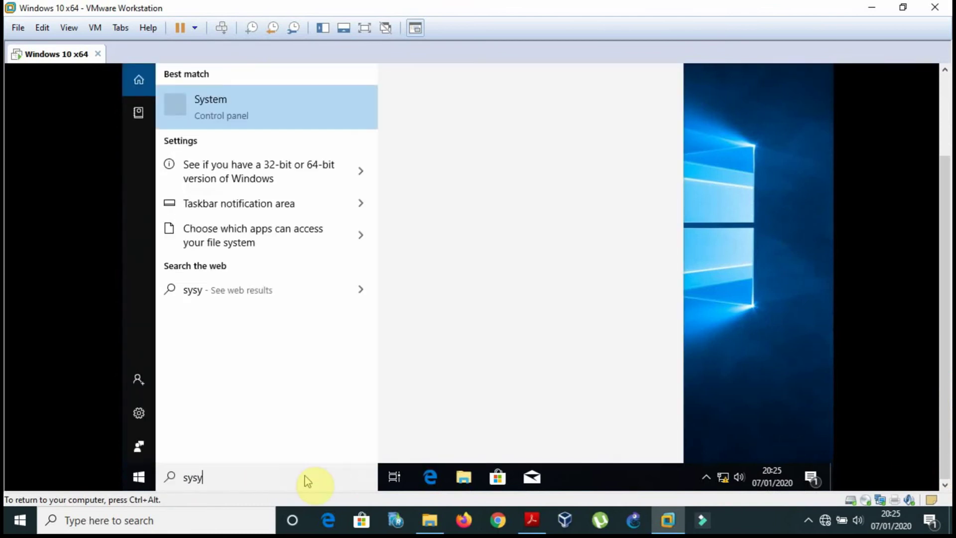
type("tem")
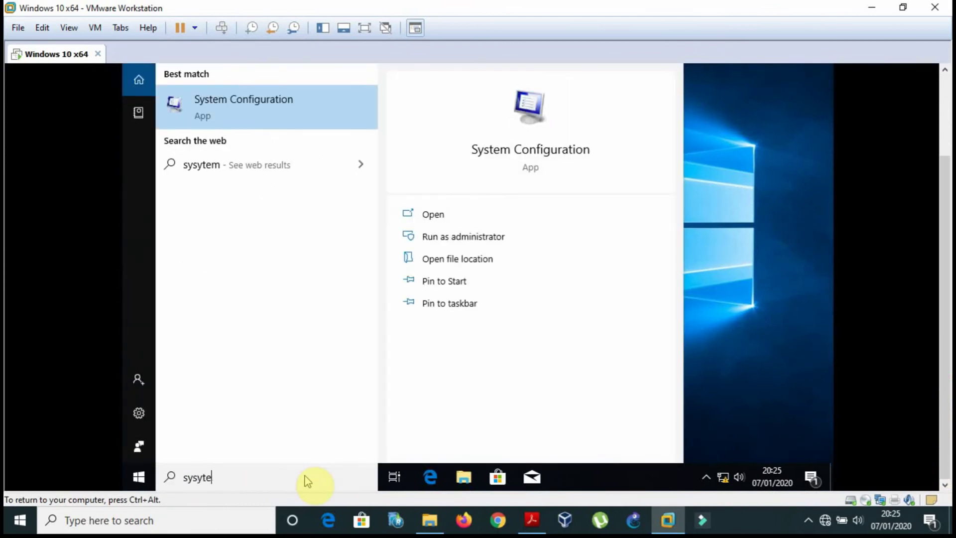
key("BackSpace")
type("stem")
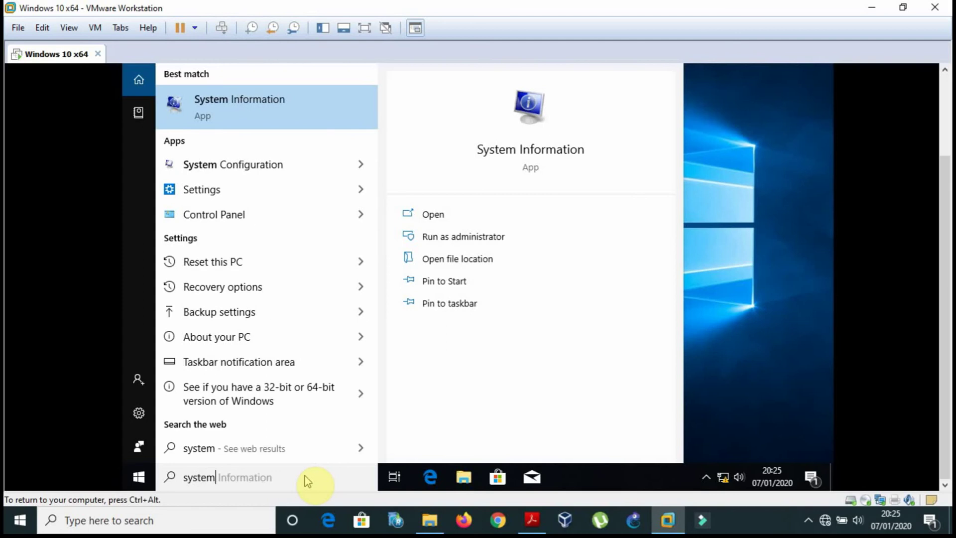
key("Return")
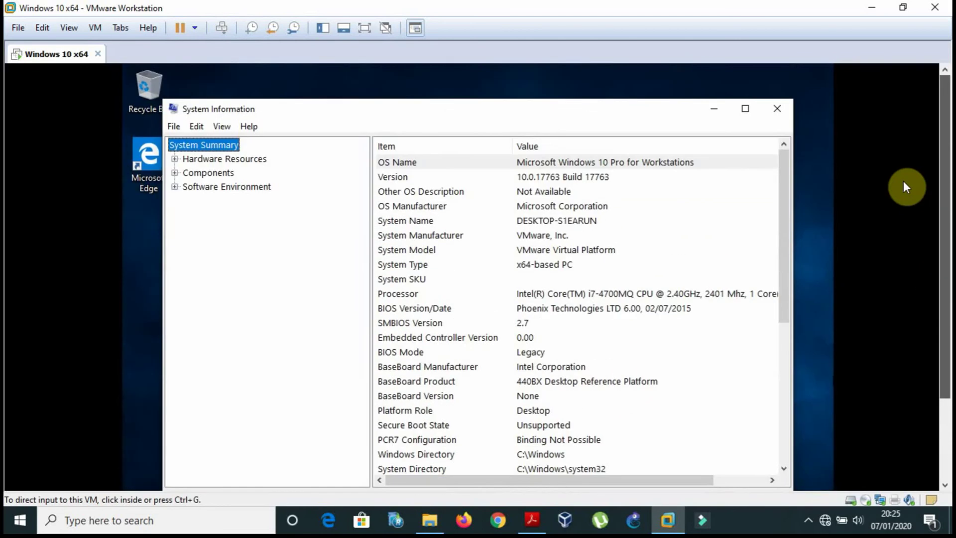
left_click(903, 181)
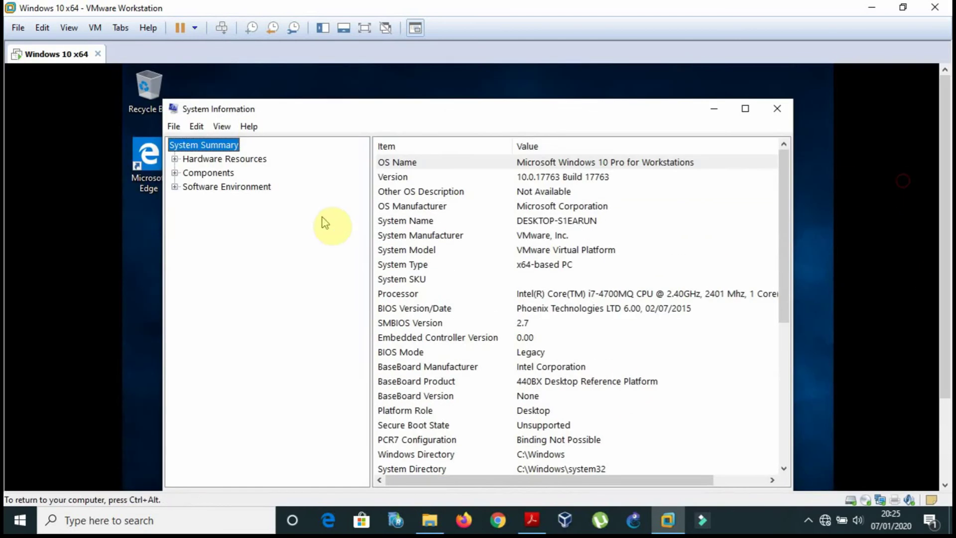
left_click(780, 109)
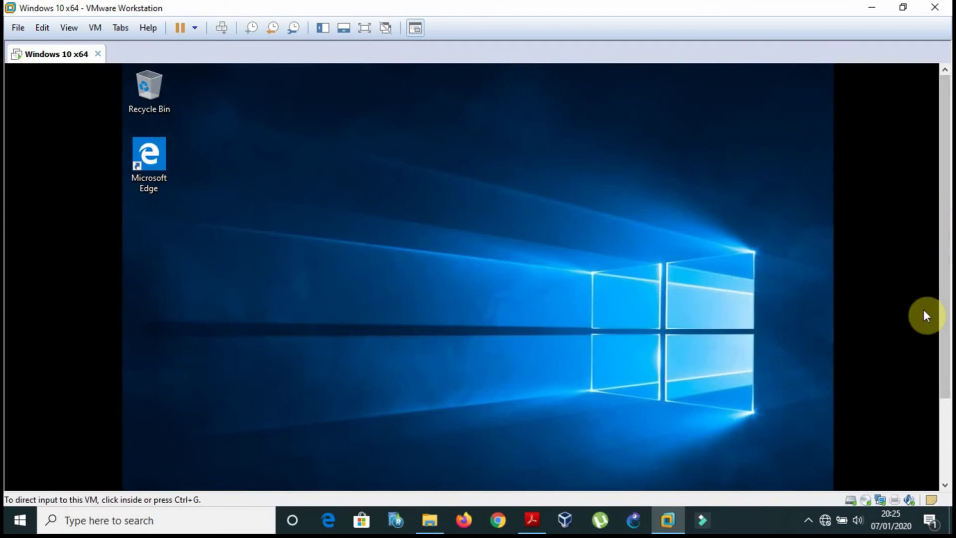
Search Windows for "system info", open the System result, and choose to change the computer name, domain and workgroup settings
left_click(941, 301)
left_click_drag(941, 301, 940, 434)
left_click(201, 467)
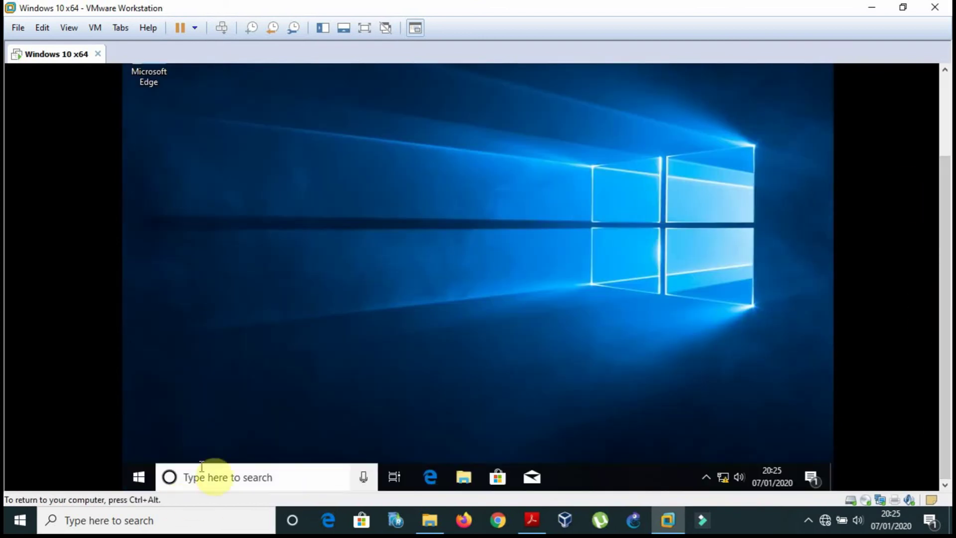
left_click(220, 482)
type("sys")
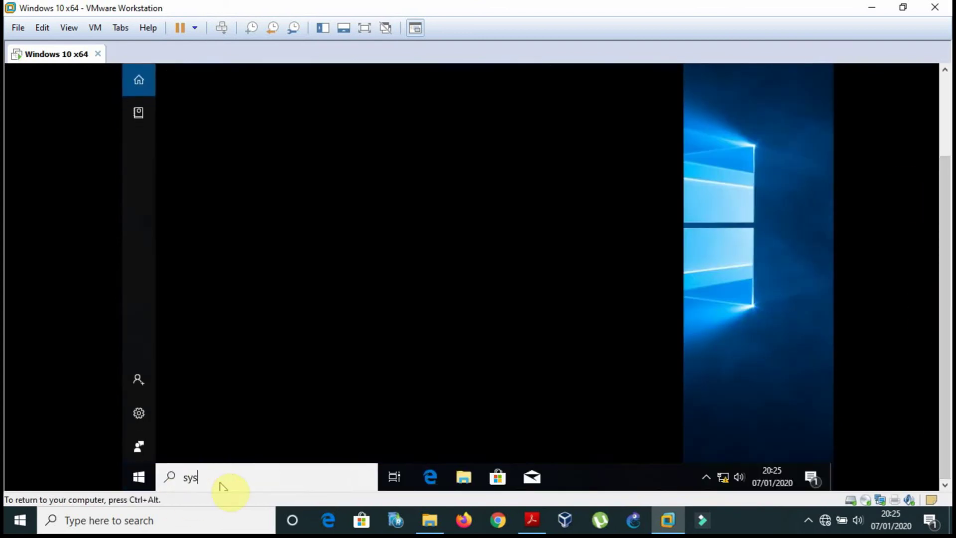
type("tem")
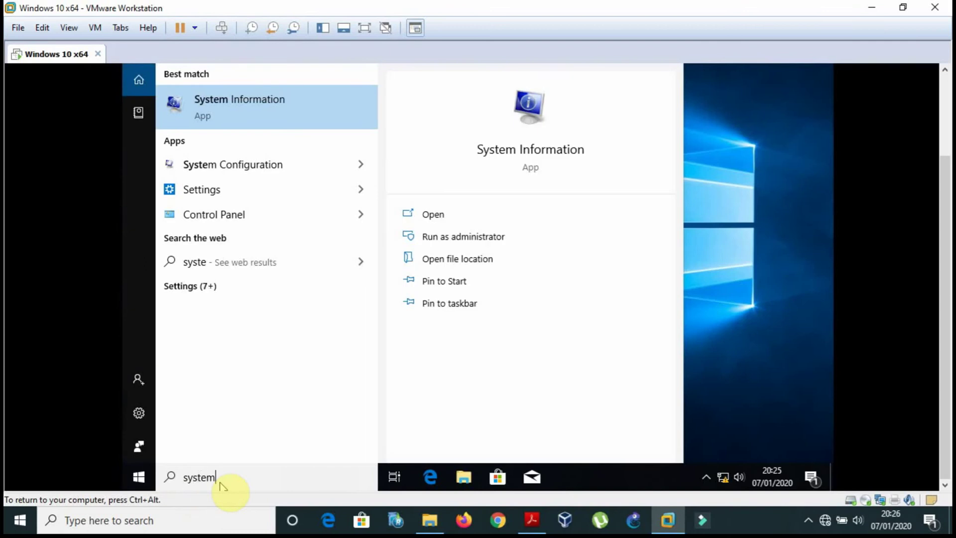
type(" info")
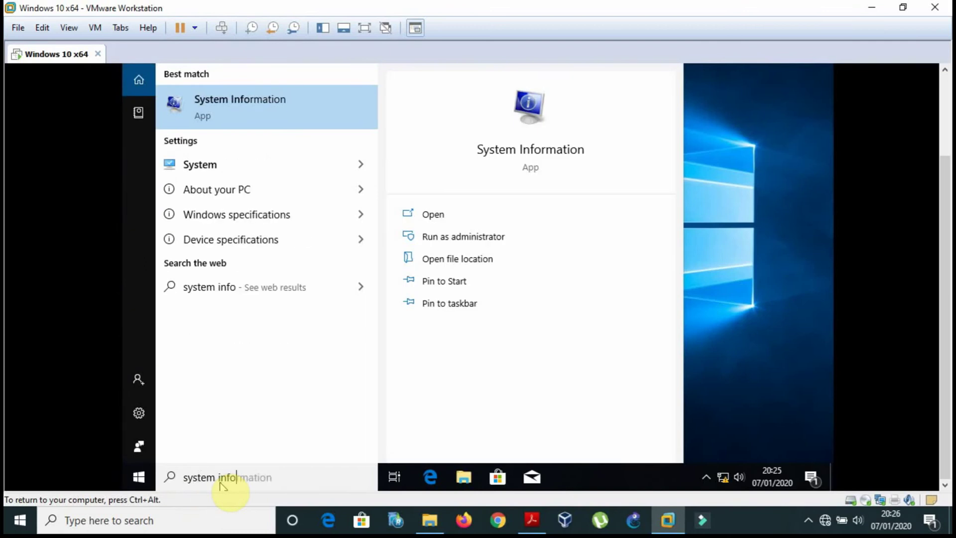
key("Down")
key("Return")
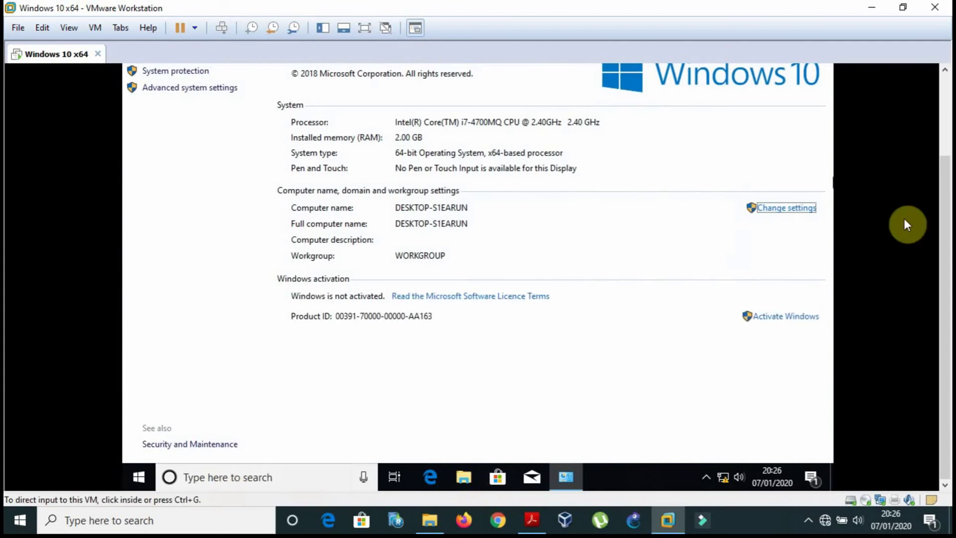
left_click_drag(940, 238, 931, 205)
left_click(773, 260)
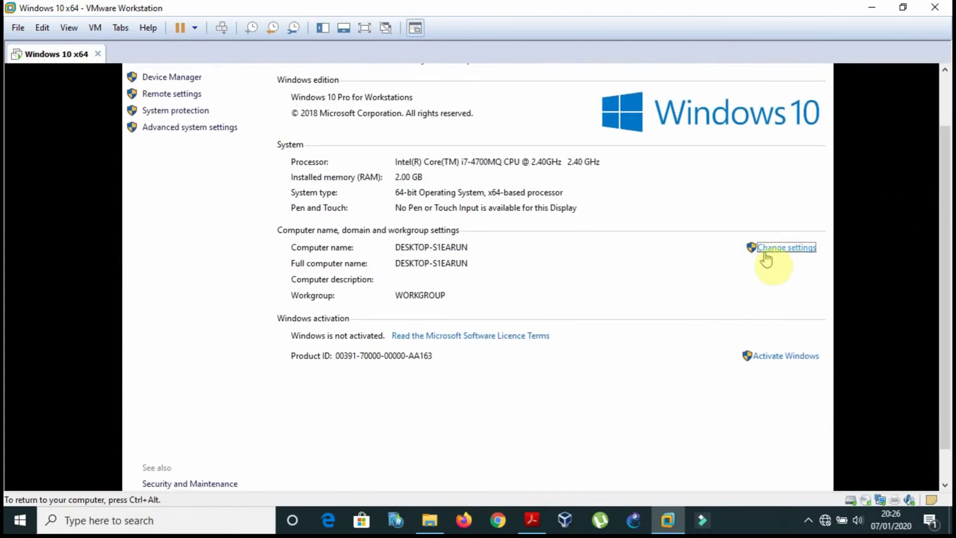
Check Figure 4-10 in the Acrobat Reader PDF against the virtual machine's System Properties computer name settings, and cancel the dialog
left_click(536, 518)
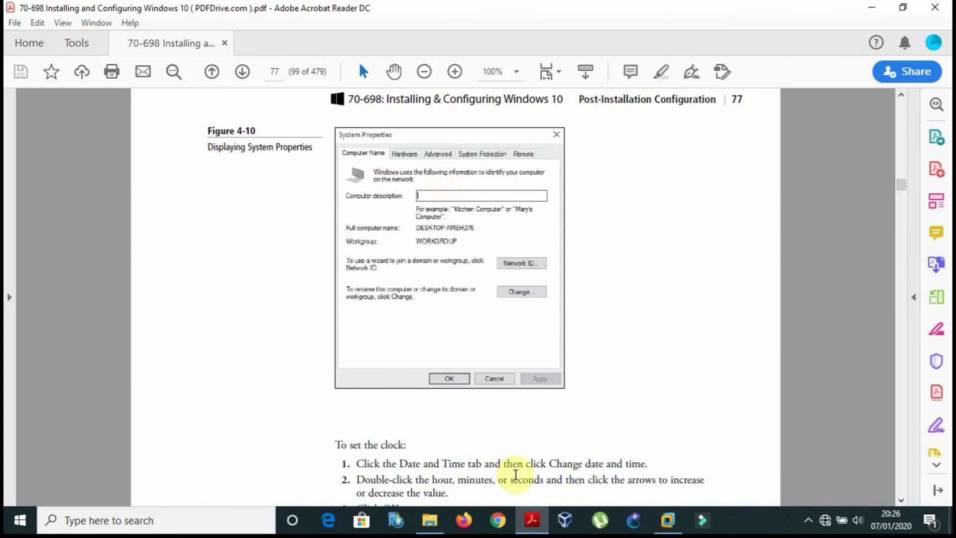
left_click(532, 520)
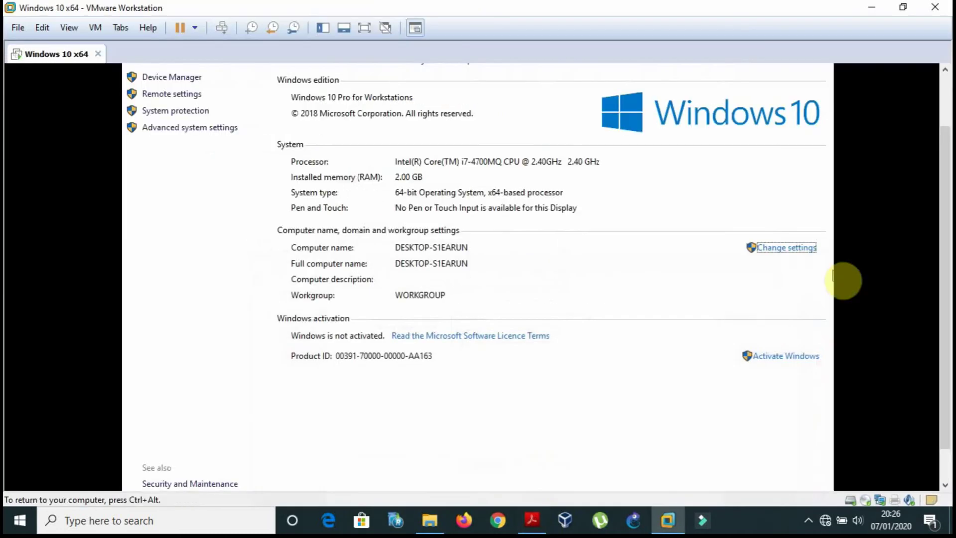
left_click(812, 248)
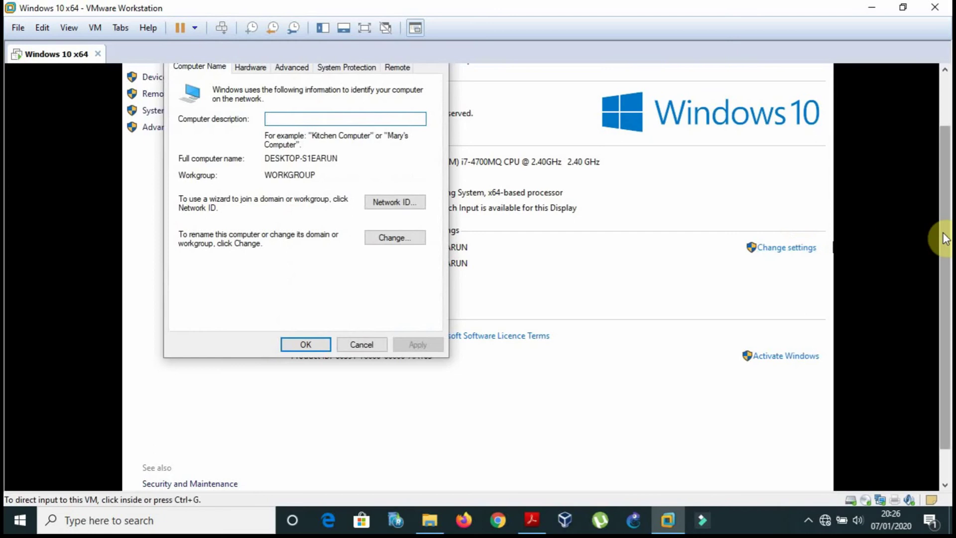
left_click_drag(941, 236, 945, 229)
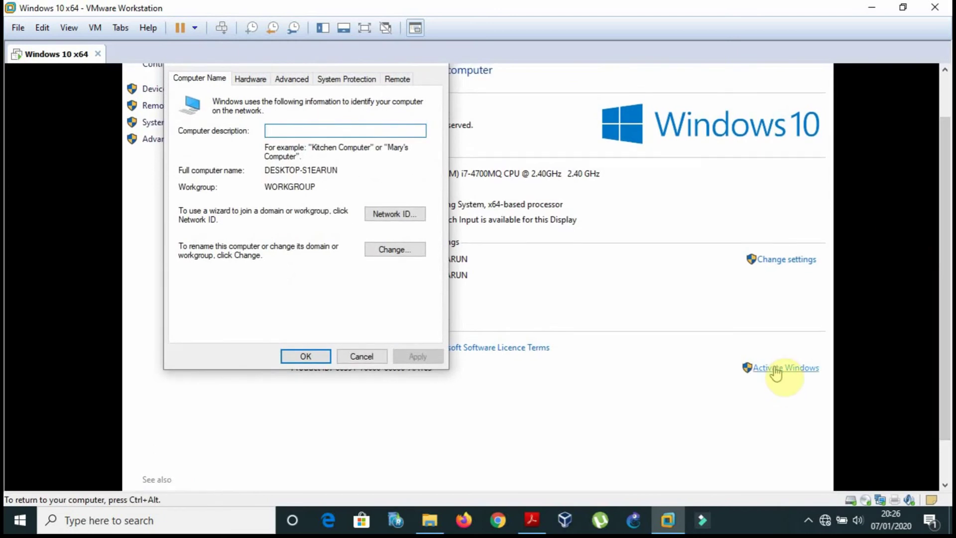
left_click(381, 357)
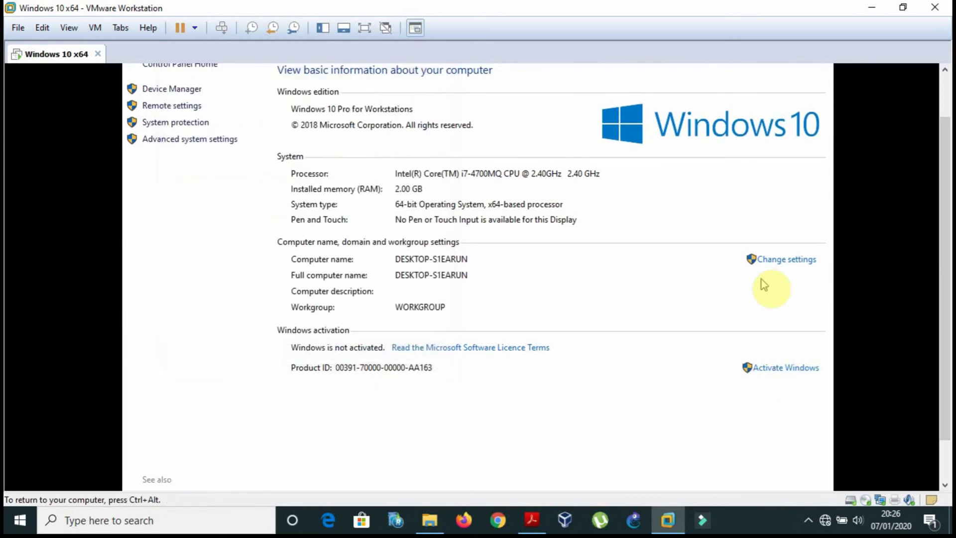
Examine the product details and the product key entry form in the Windows activation settings, and close them without entering a key
left_click(774, 371)
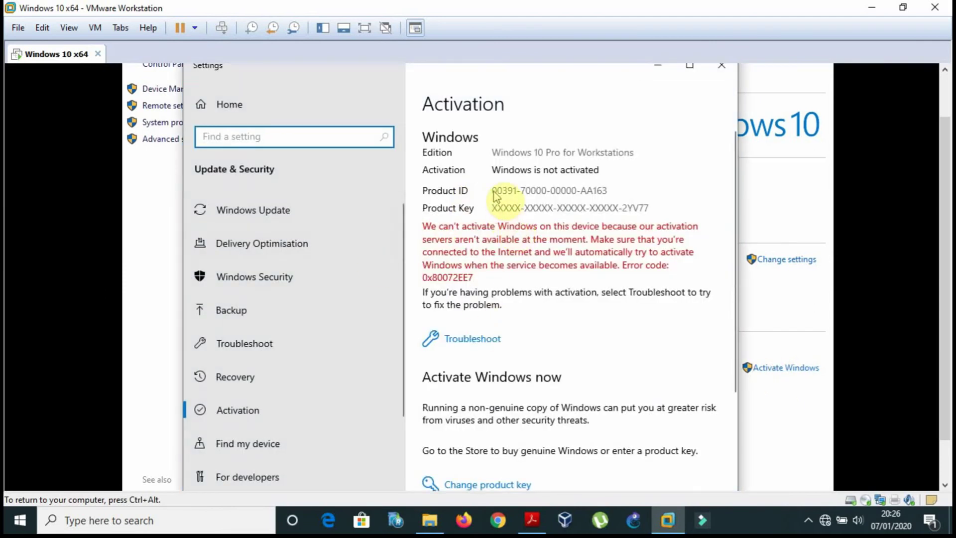
left_click(495, 209)
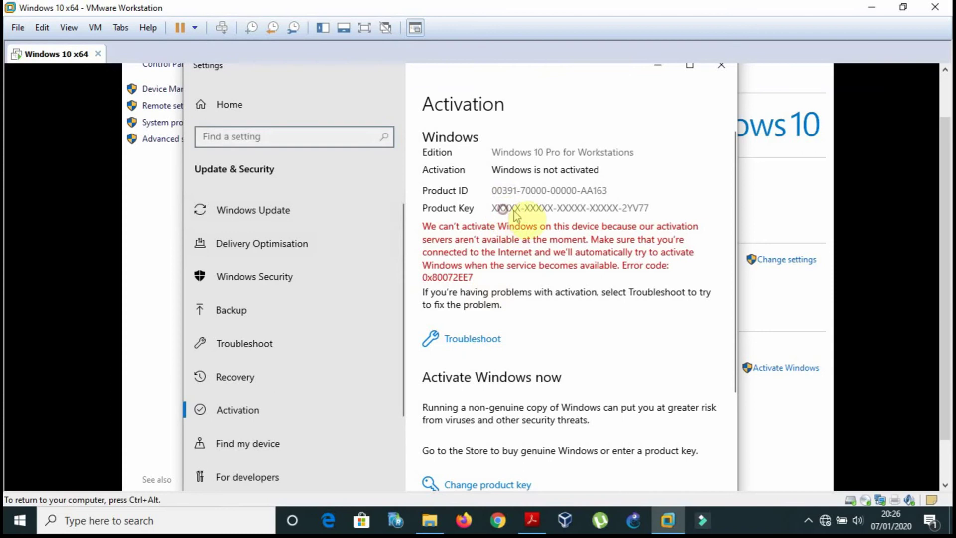
left_click(573, 208)
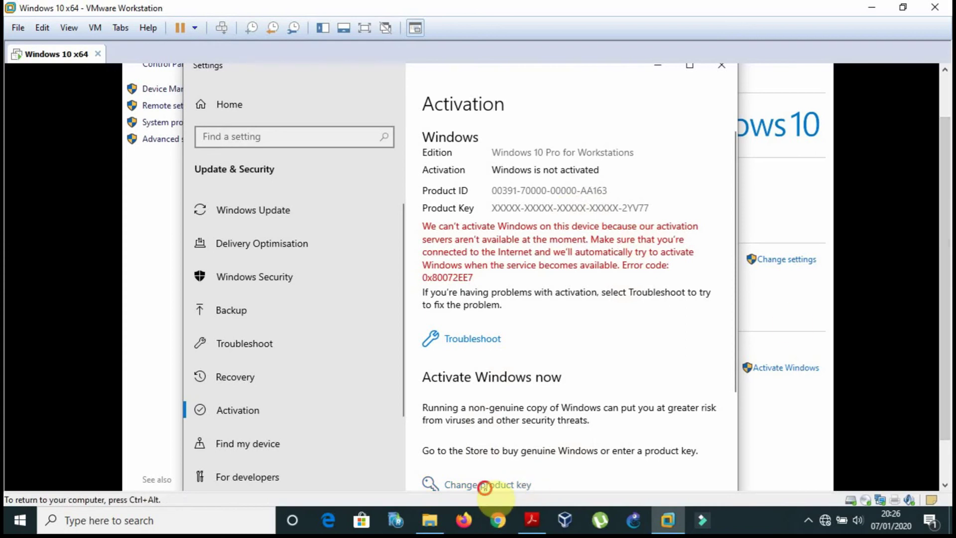
left_click(487, 485)
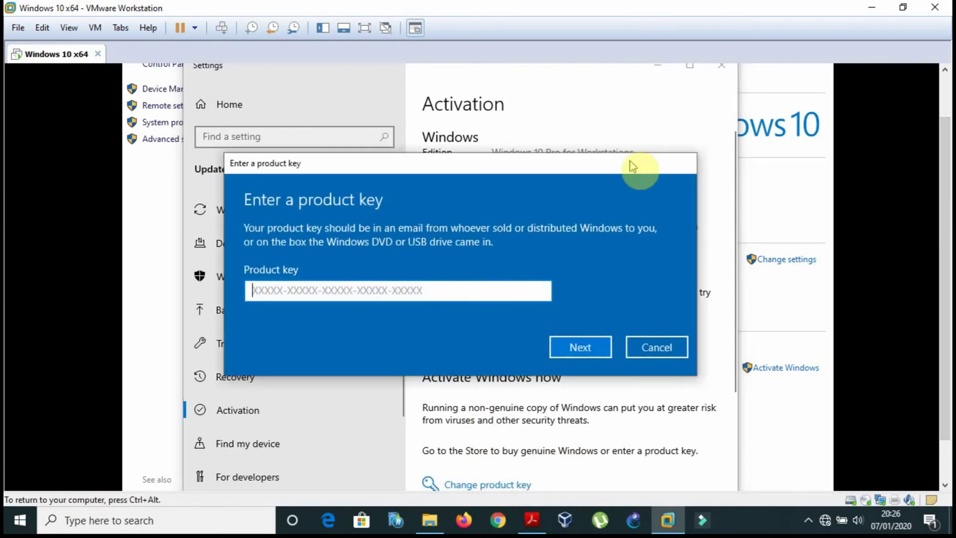
left_click(663, 349)
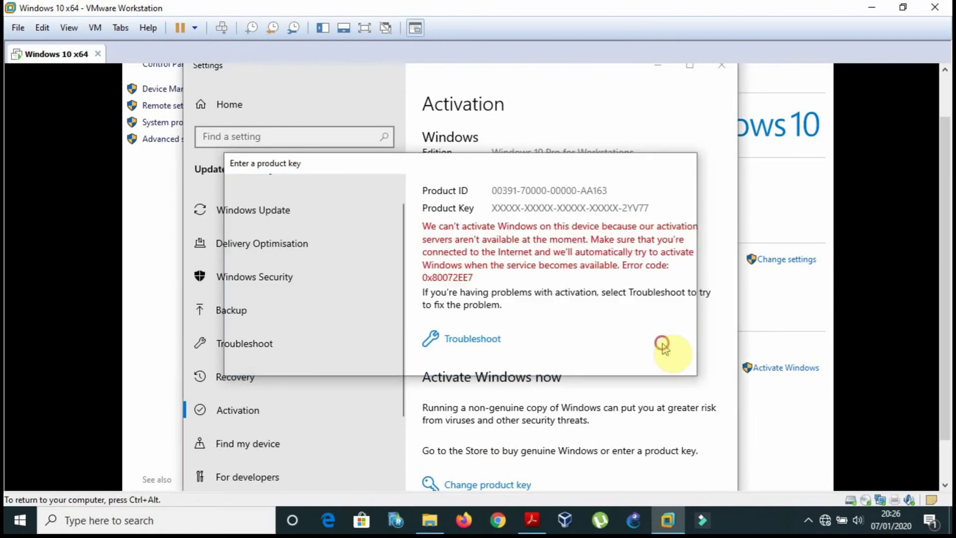
left_click(723, 68)
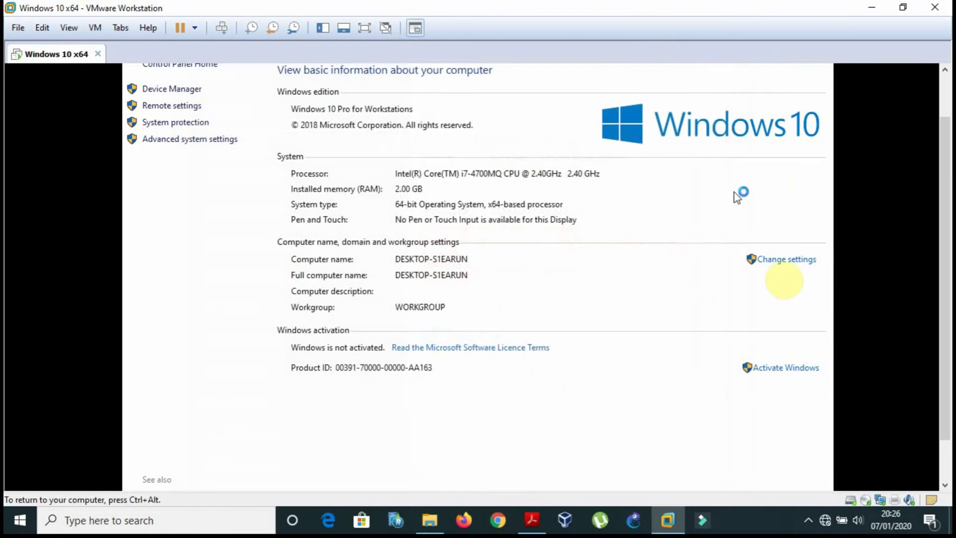
Open the computer rename dialog from System Properties, move it beside that window, and replace the computer name with a first name
left_click(792, 259)
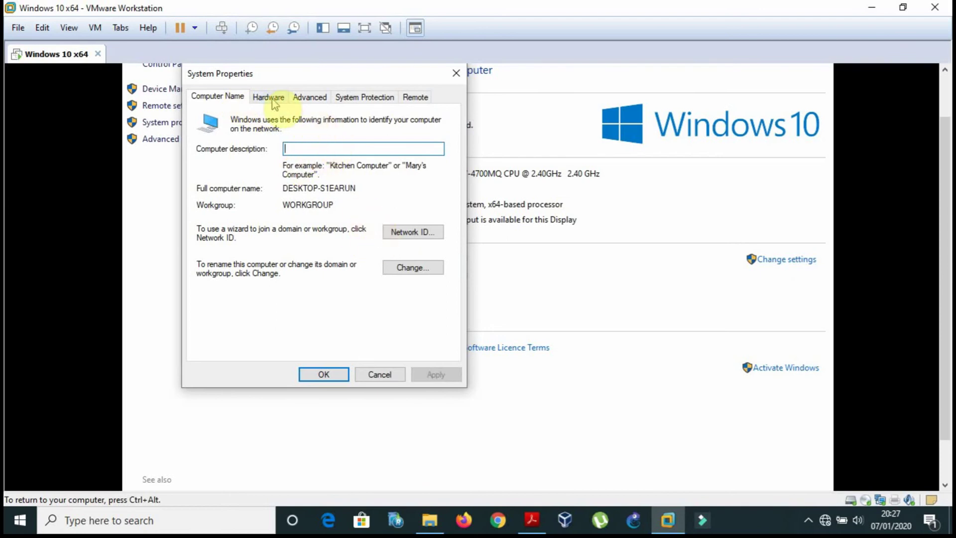
left_click(409, 269)
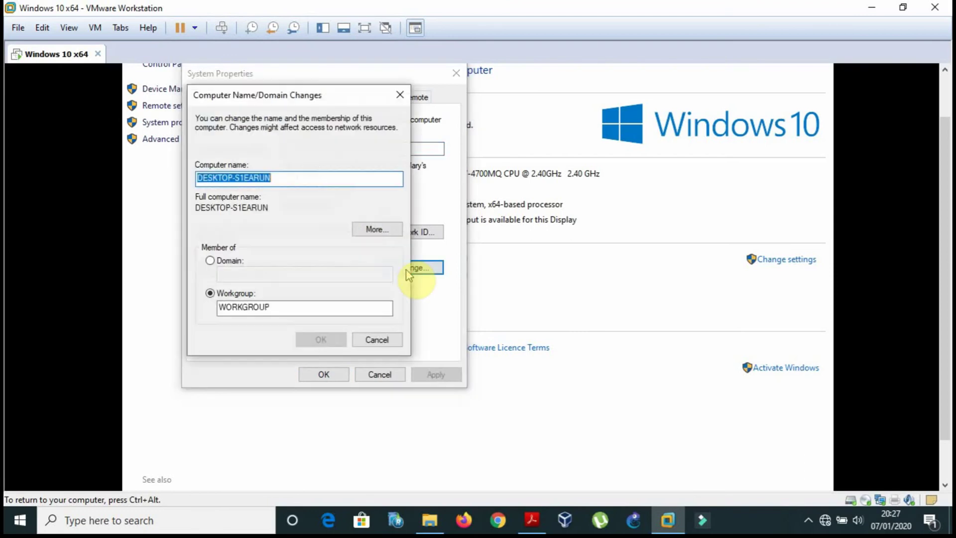
left_click_drag(304, 93, 623, 100)
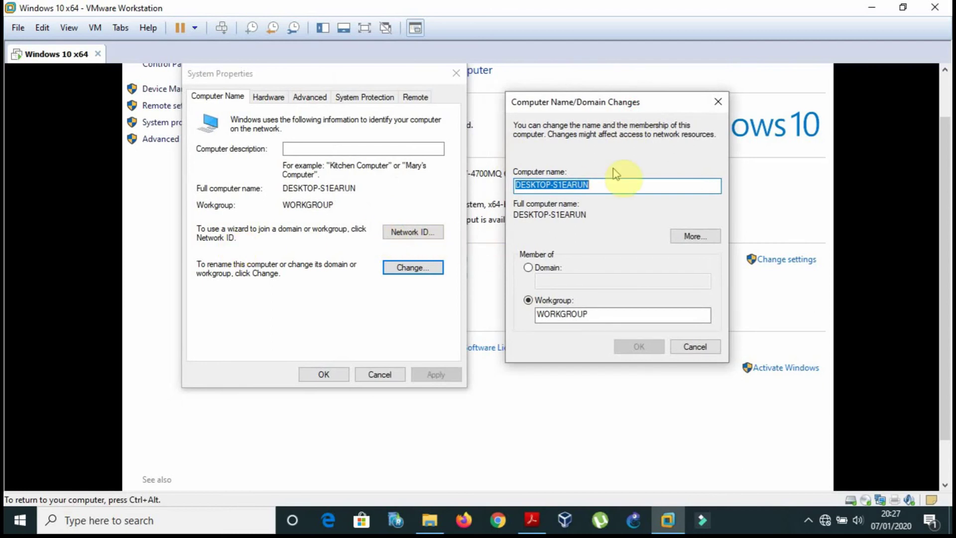
left_click(602, 190)
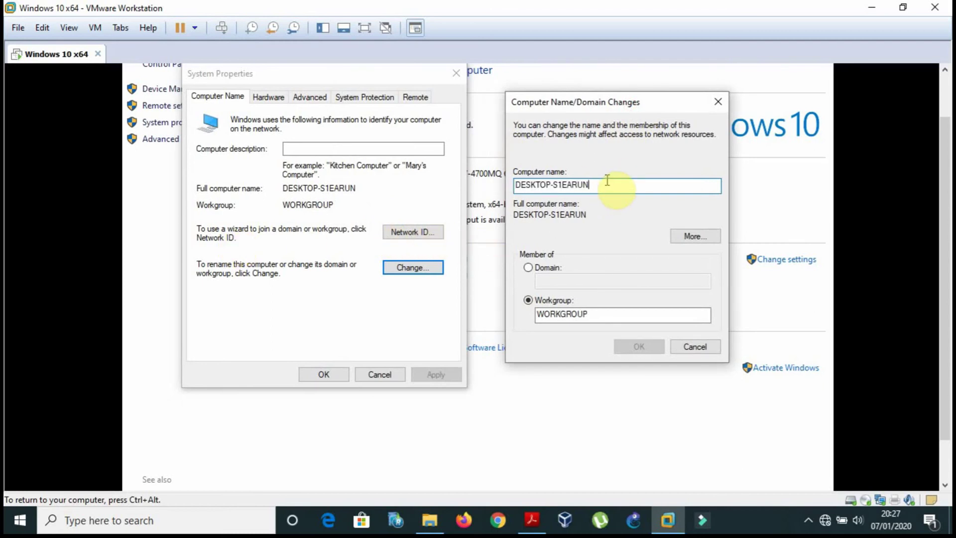
mouse_move(595, 183)
left_mouse_down()
mouse_move(521, 186)
mouse_move(591, 185)
left_mouse_up()
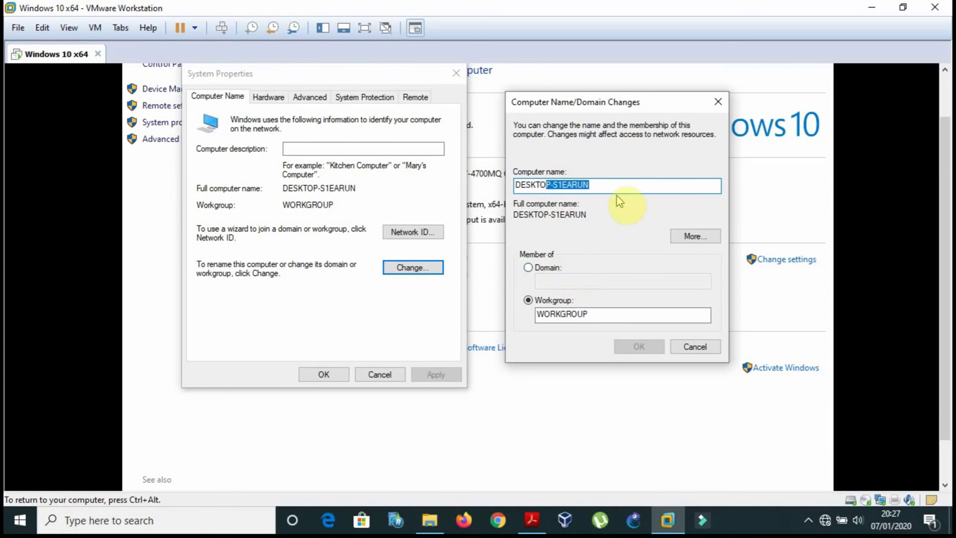
left_click(561, 185)
left_click_drag(601, 184, 479, 191)
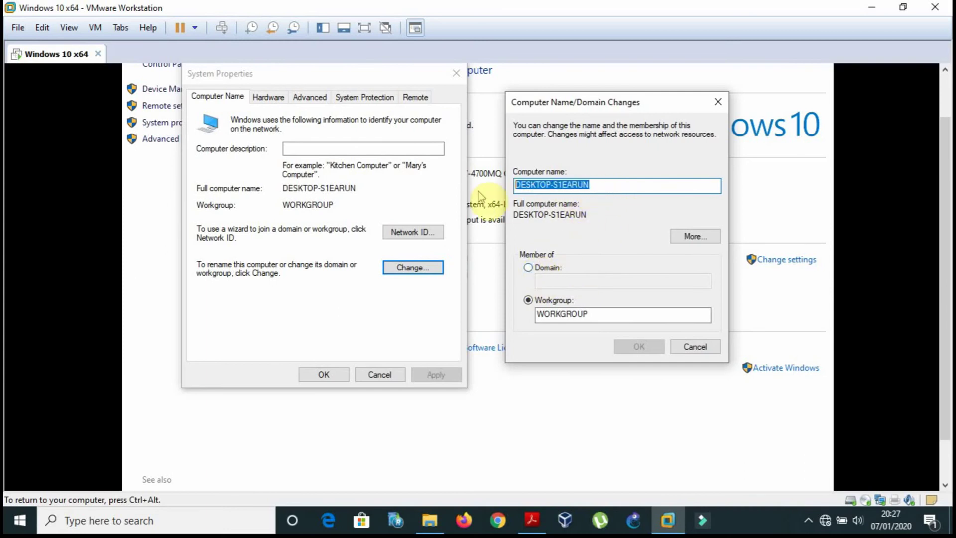
type("s")
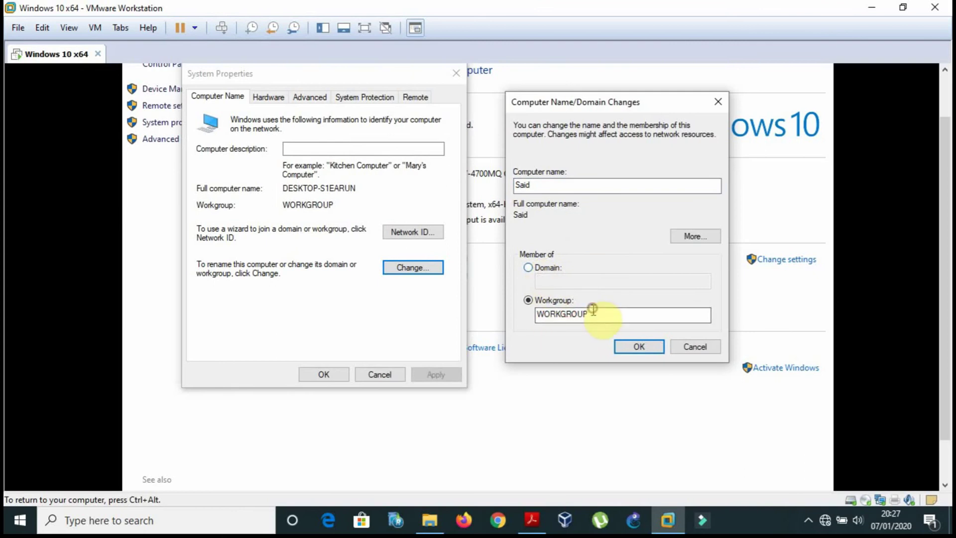
Try switching the membership from workgroup to the domain lab.com, and cancel the computer name and domain changes
left_click_drag(589, 314, 550, 318)
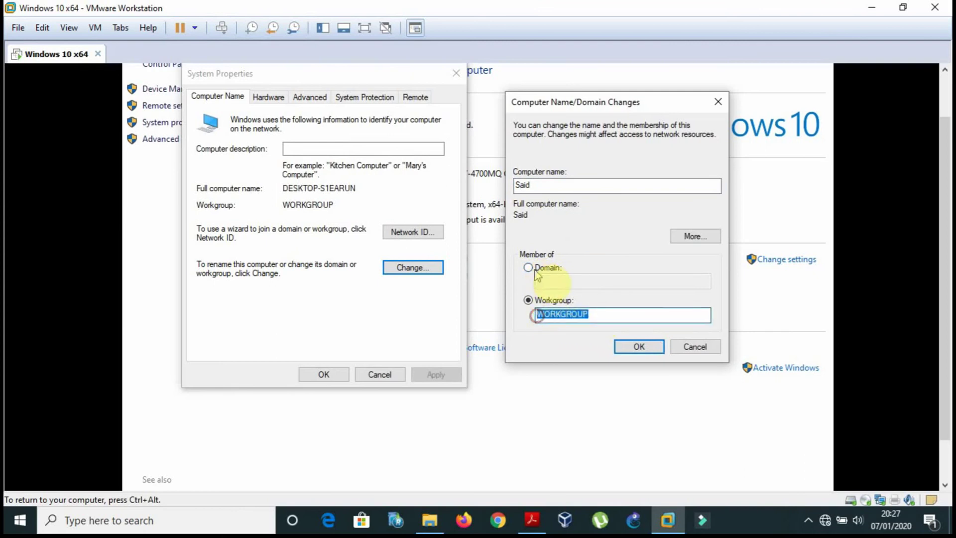
left_click(600, 316)
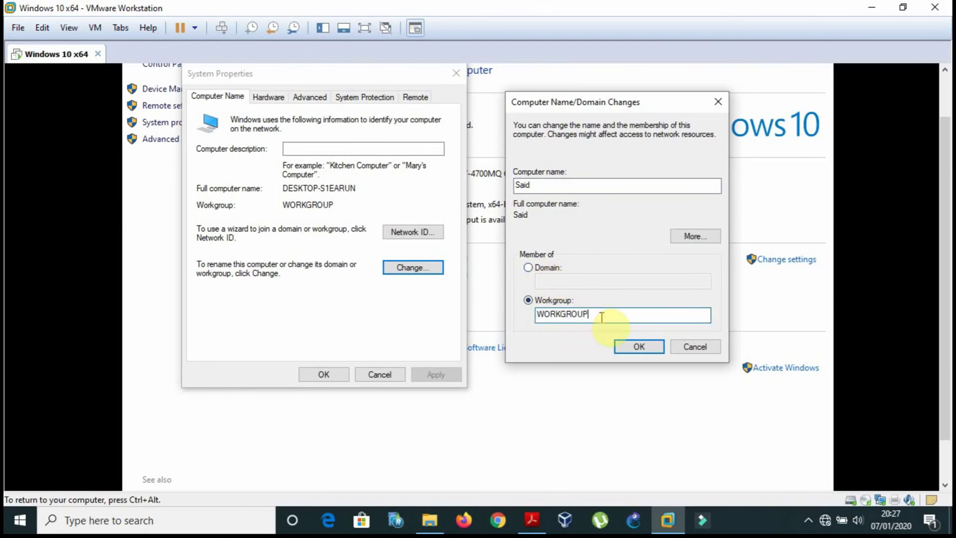
left_click(528, 269)
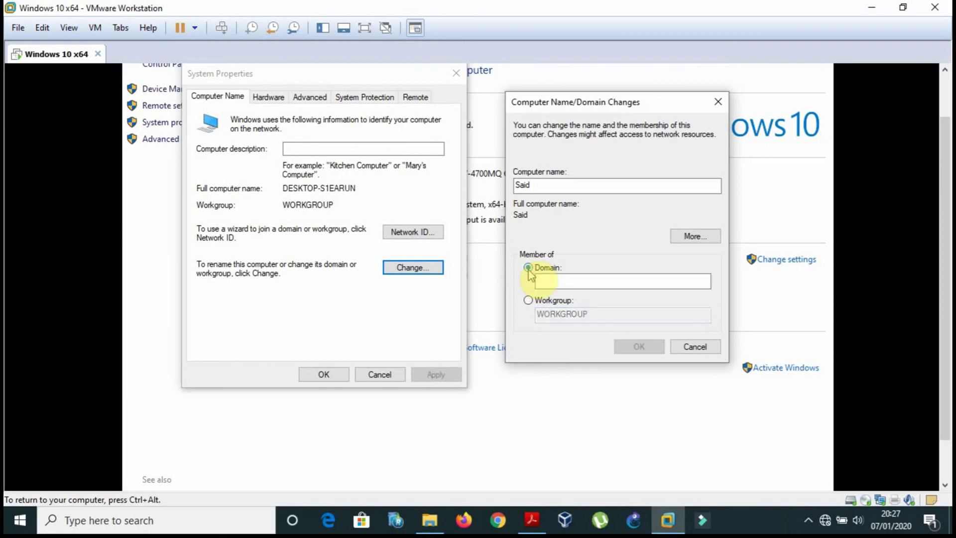
left_click(554, 282)
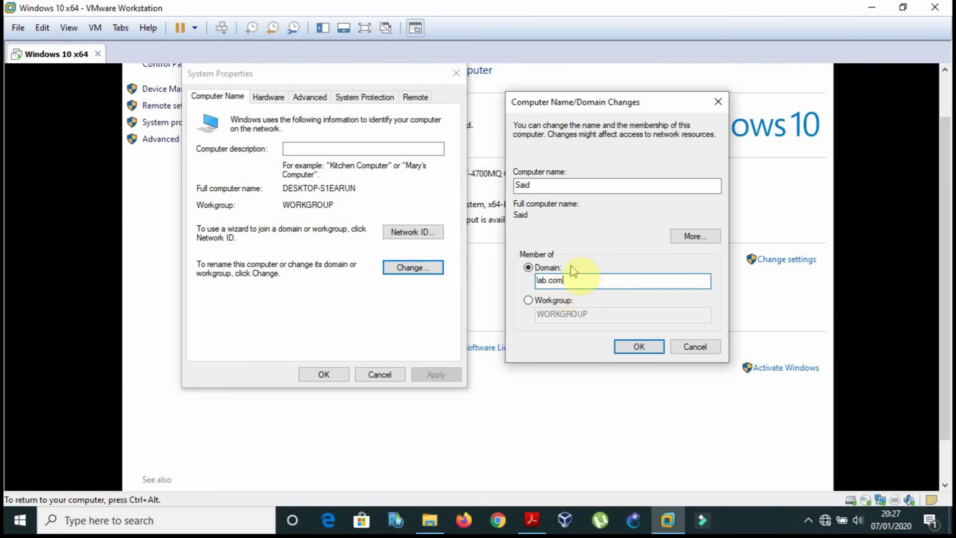
left_click(695, 347)
Switch to the Acrobat Reader PDF and read about setting the clock and configuring accessibility options on pages 77 to 79
left_click(529, 527)
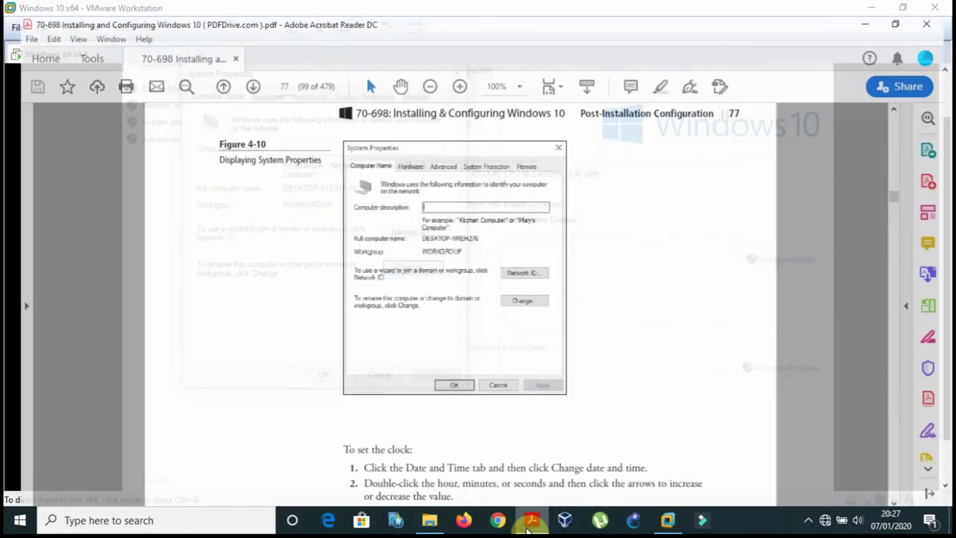
scroll(681, 333, "down", 5)
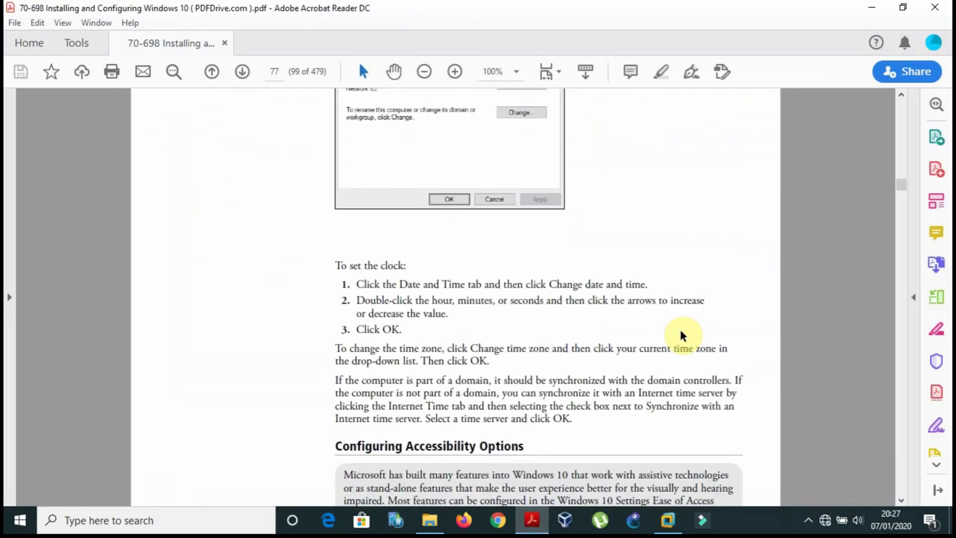
scroll(683, 334, "down", 6)
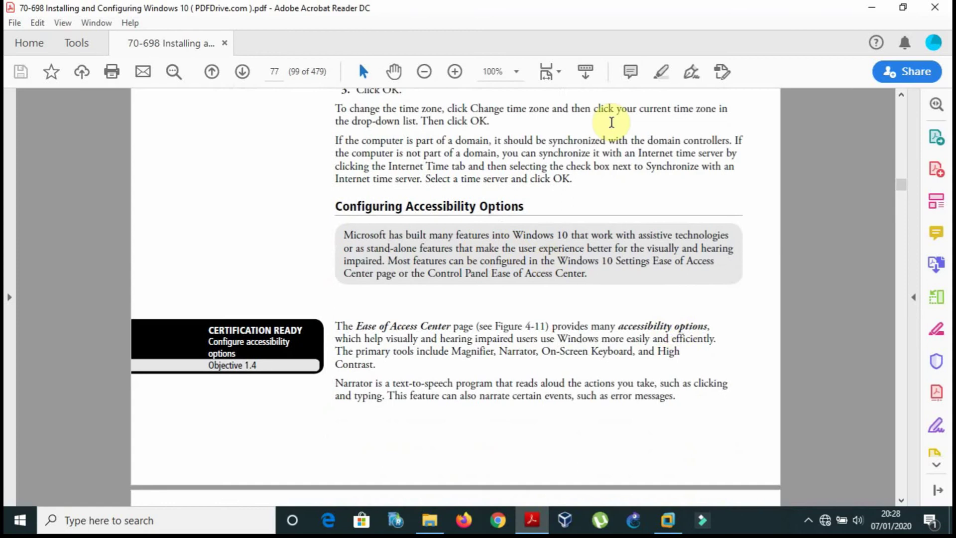
scroll(223, 218, "down", 12)
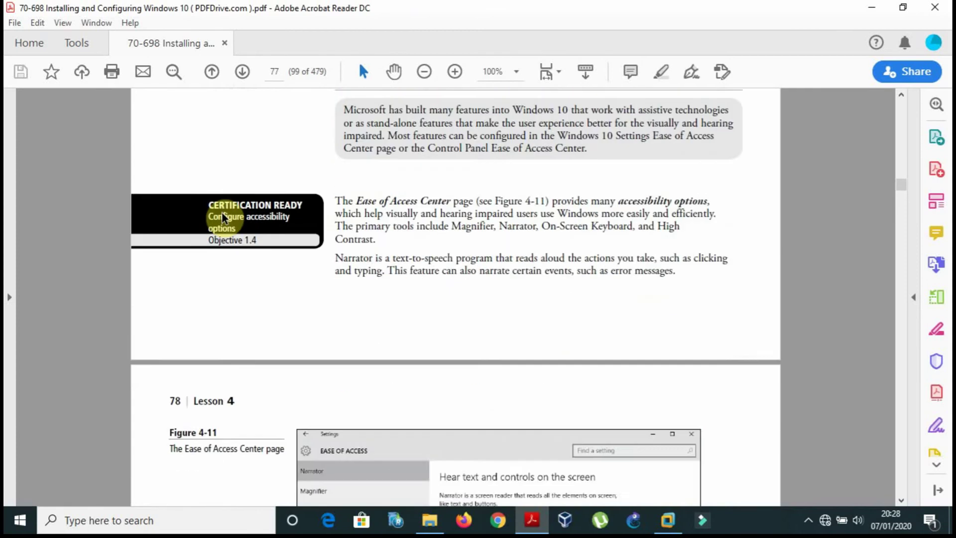
scroll(222, 218, "up", 4)
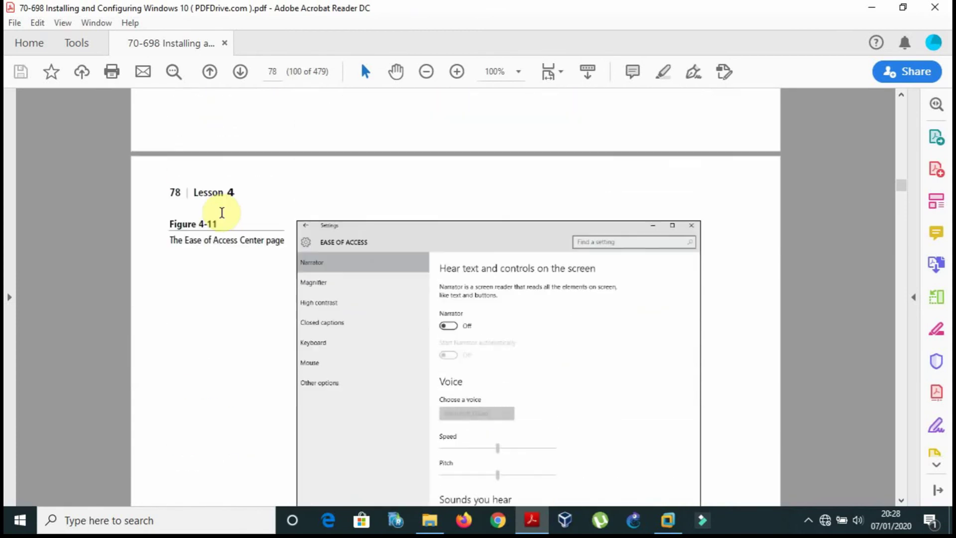
scroll(222, 215, "down", 10)
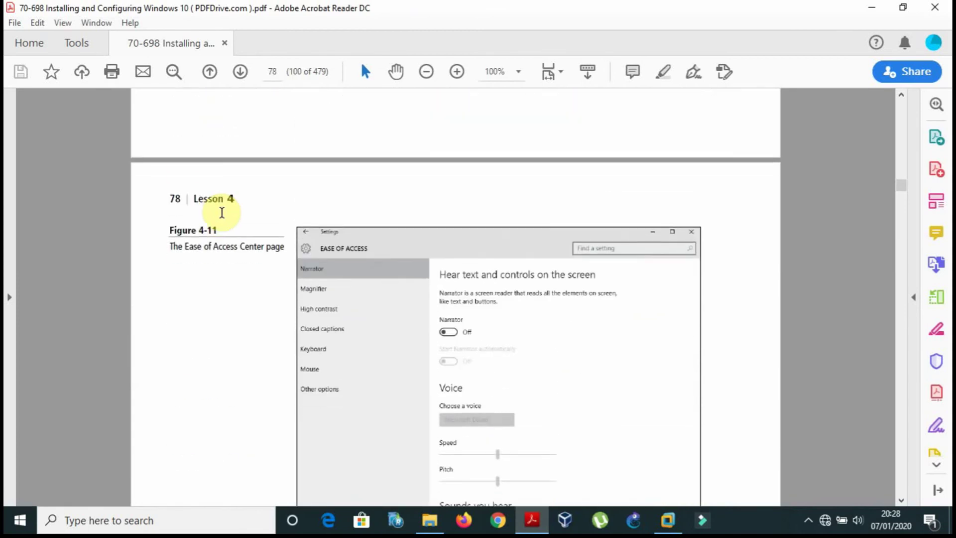
scroll(223, 217, "down", 10)
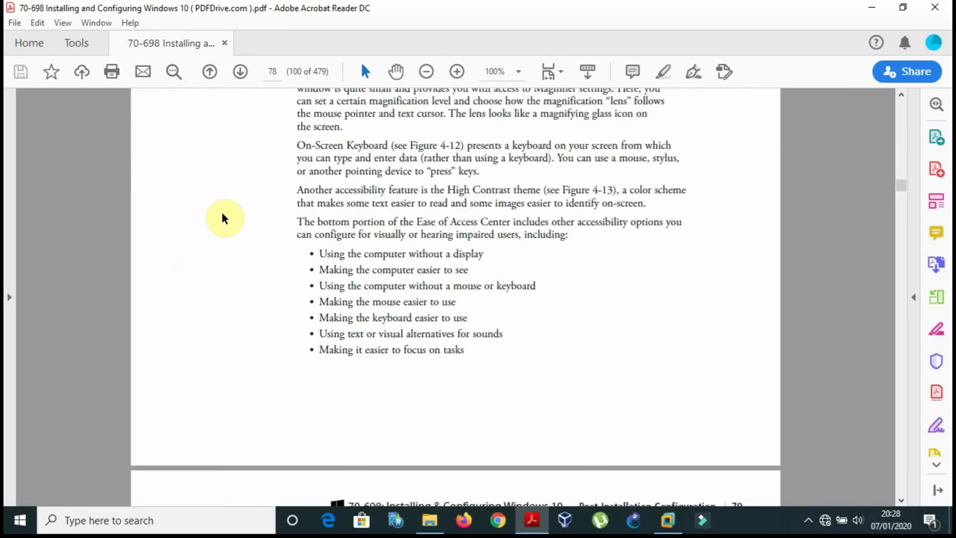
scroll(222, 213, "down", 1)
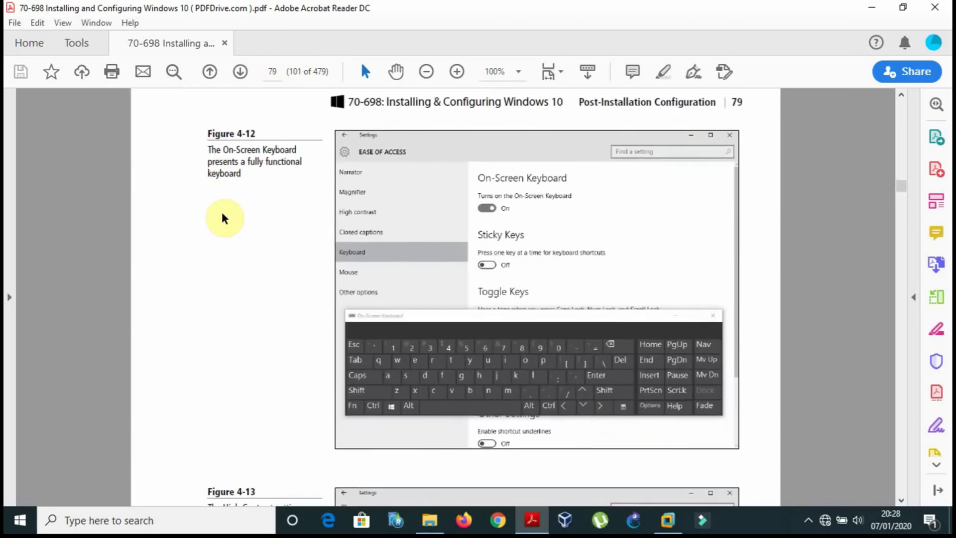
scroll(225, 218, "down", 8)
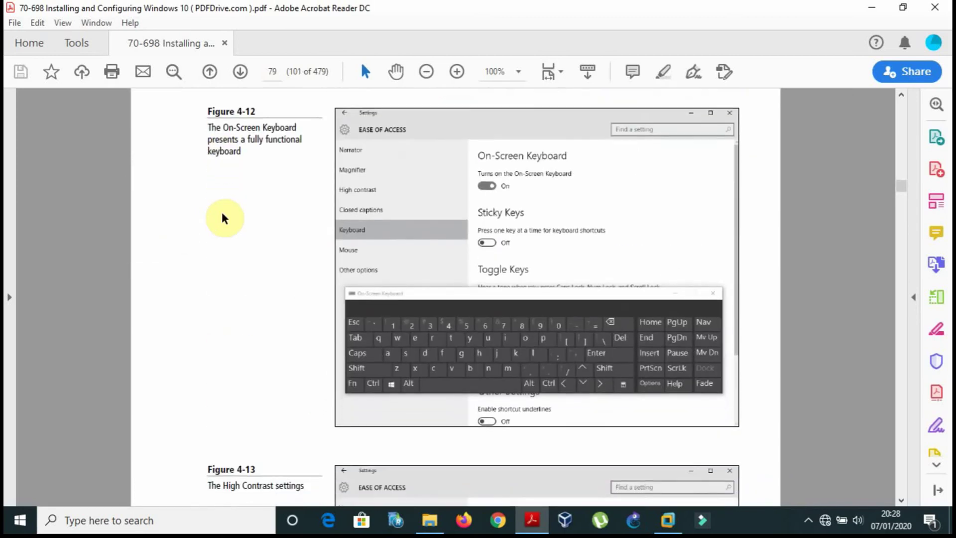
scroll(224, 218, "down", 15)
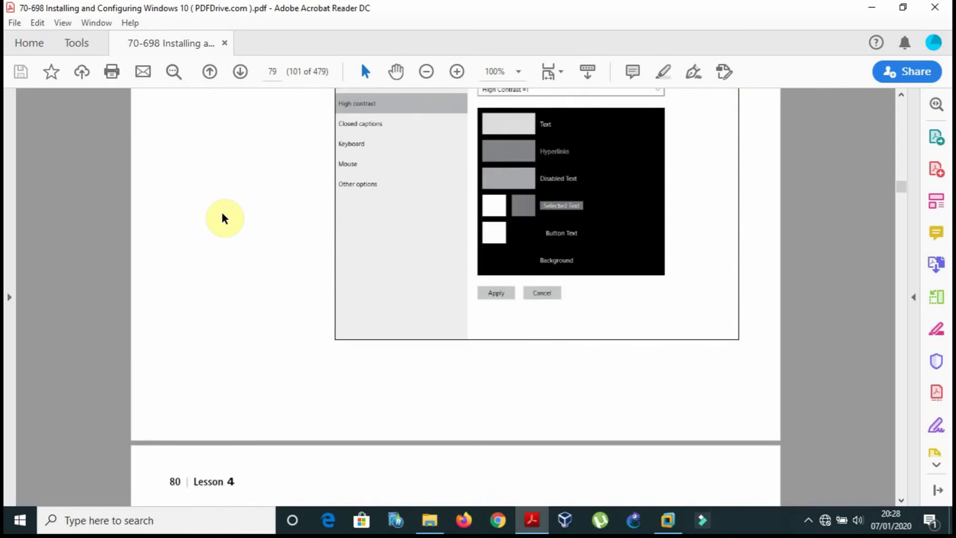
Read about the power tile, power settings and sleep mode on page 80, including Figure 4-14
scroll(223, 215, "down", 9)
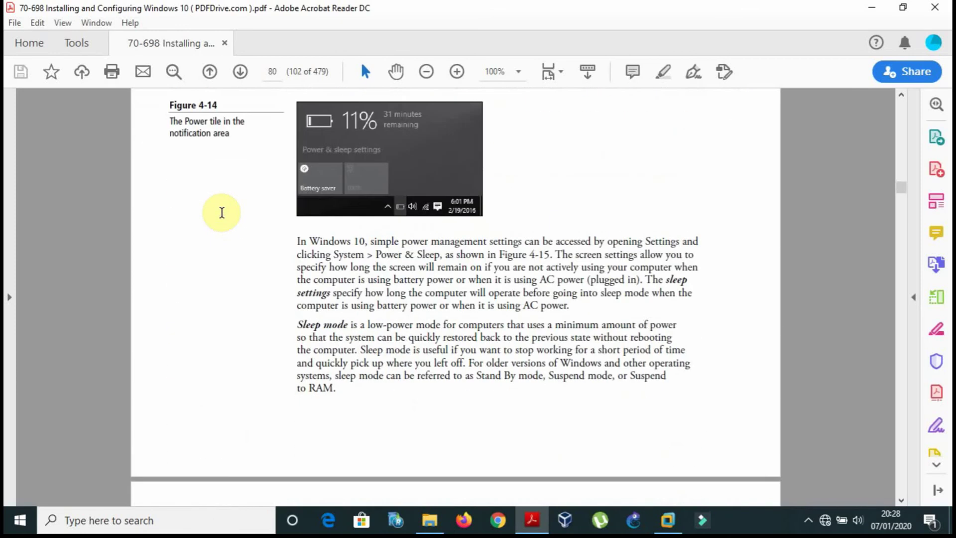
scroll(222, 212, "up", 3)
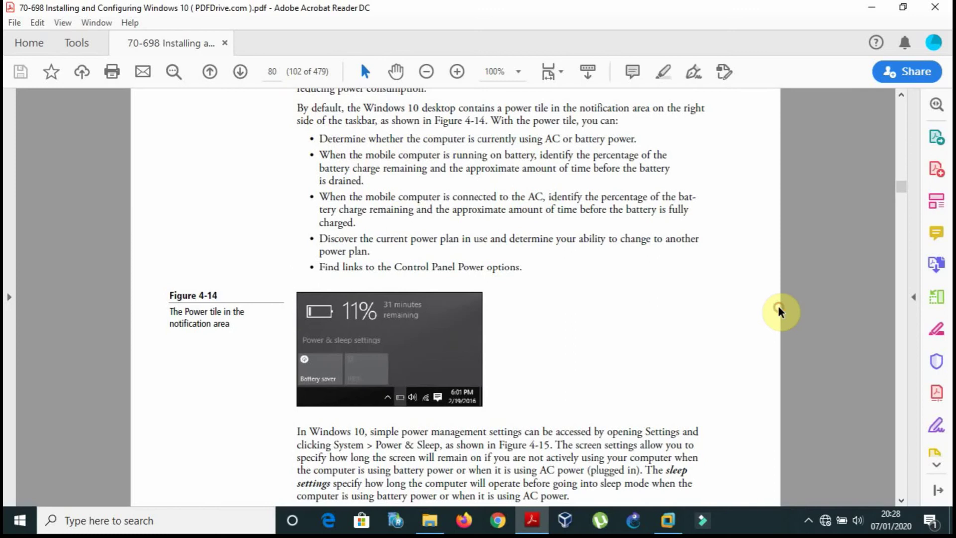
scroll(680, 322, "down", 5)
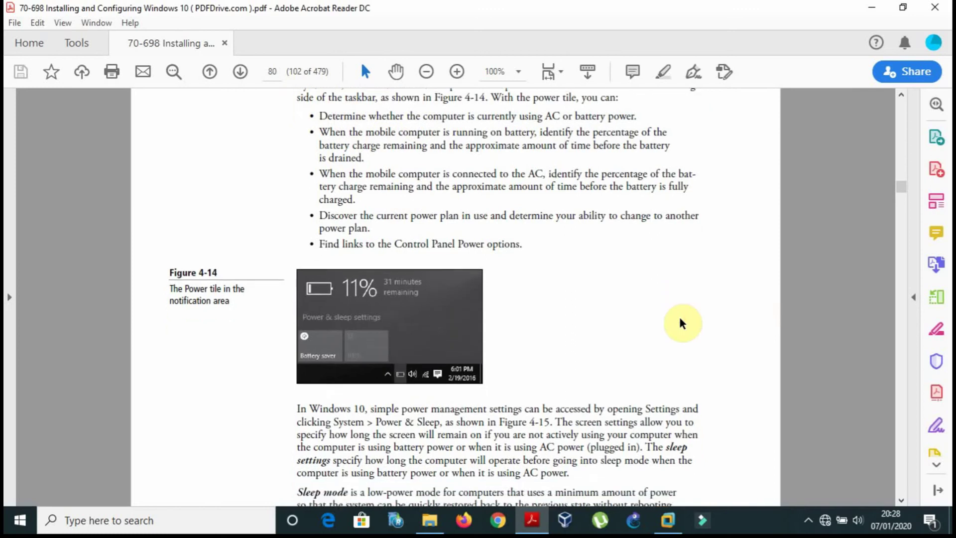
Examine the power tile section with Figure 4-14 on page 80 and the Power & sleep settings in Figure 4-15 on page 81
scroll(679, 318, "up", 12)
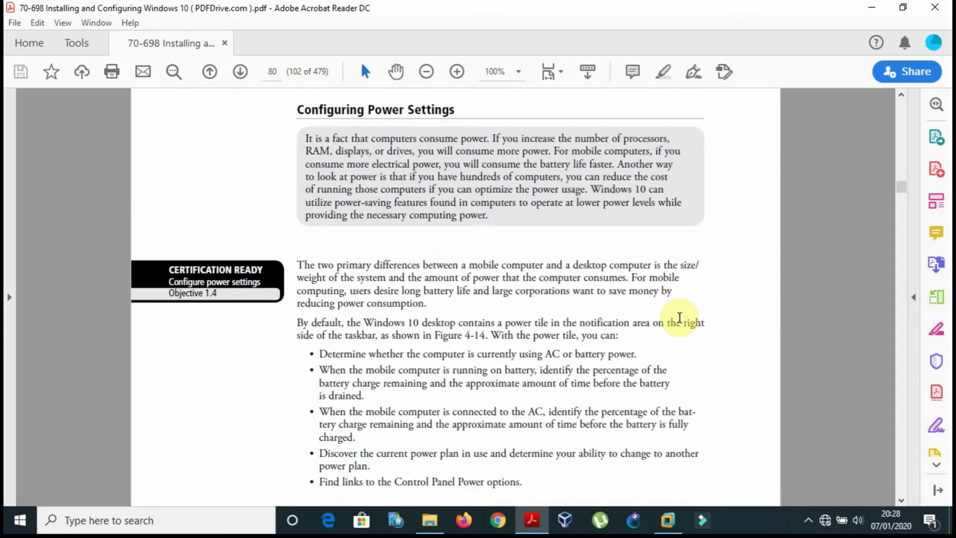
scroll(680, 318, "down", 8)
scroll(679, 317, "down", 18)
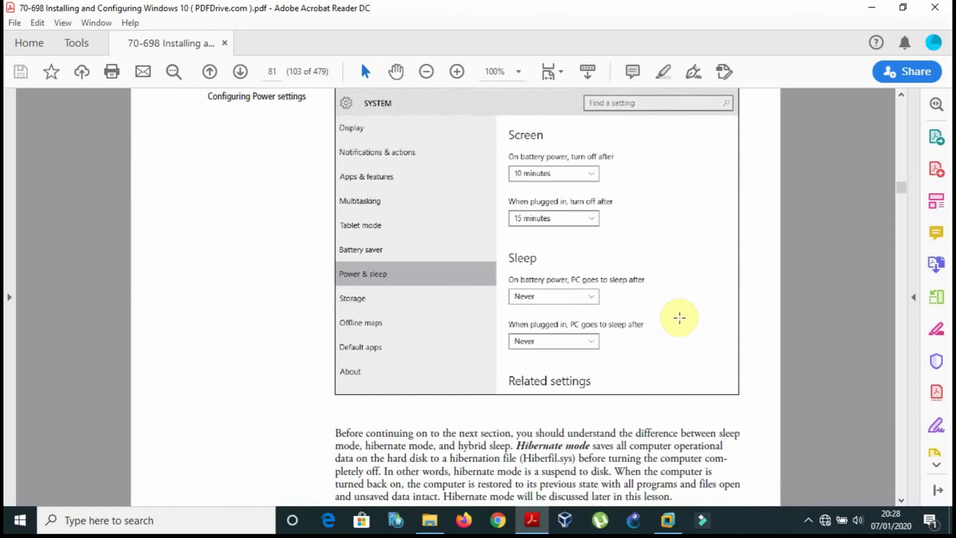
scroll(680, 317, "up", 9)
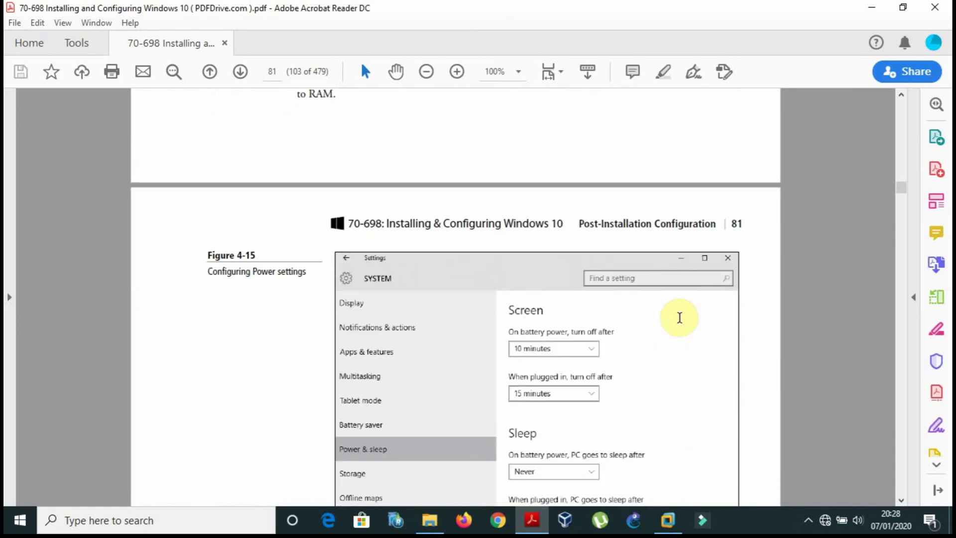
left_click(809, 519)
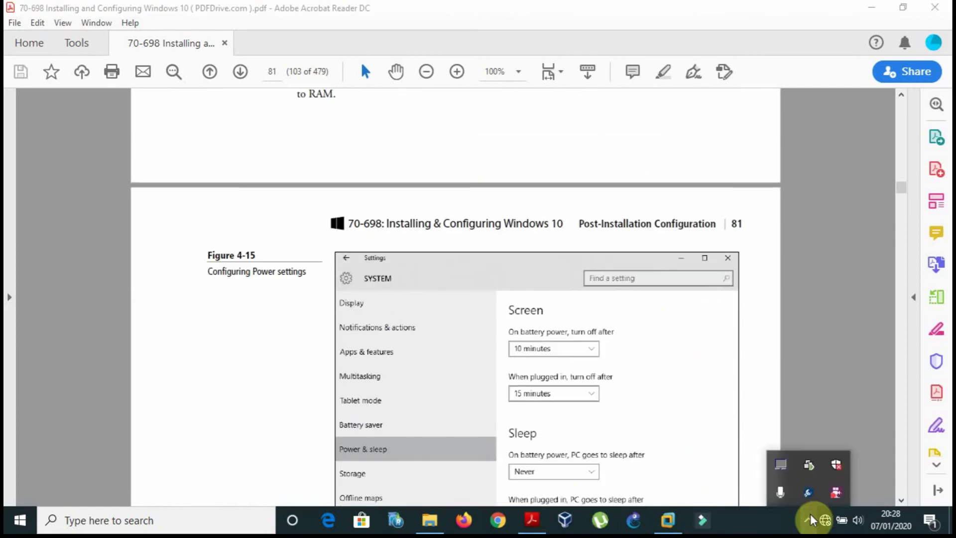
left_click(761, 330)
scroll(761, 331, "up", 10)
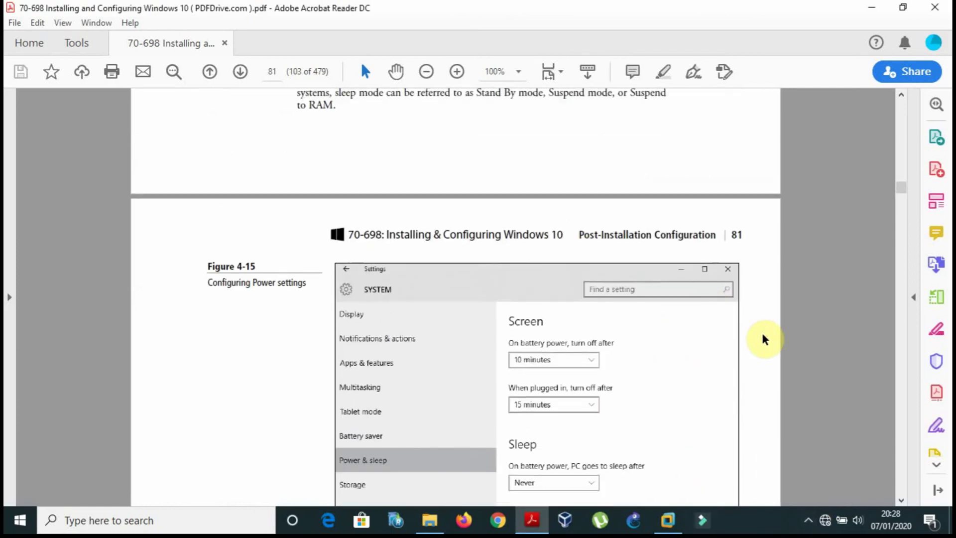
scroll(761, 330, "up", 3)
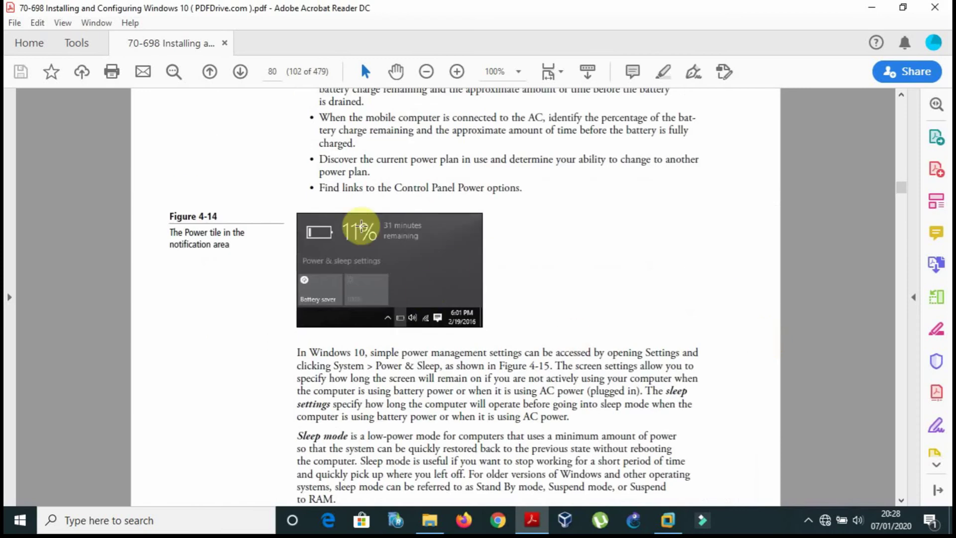
scroll(584, 204, "up", 7)
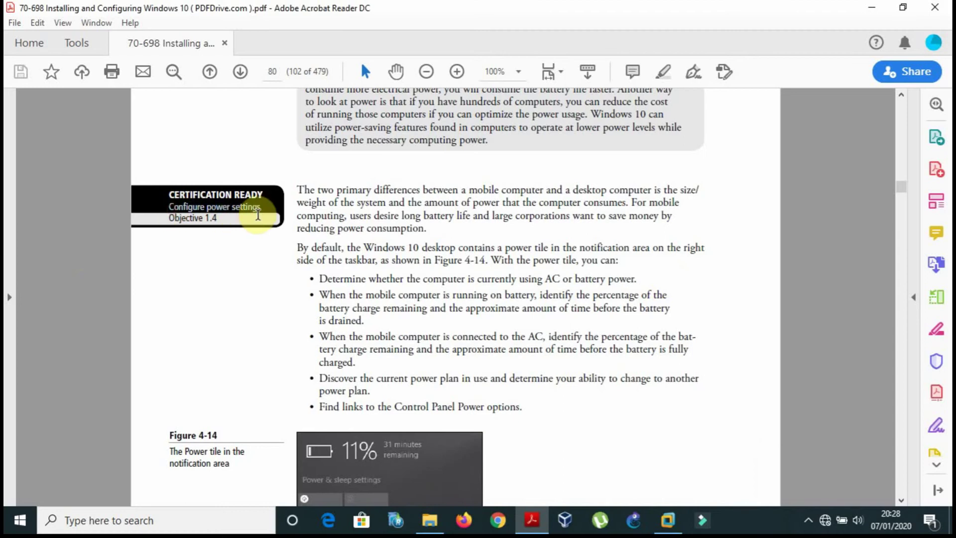
Check the host computer's battery status and power mode, and open its Power Options window
left_click(813, 519)
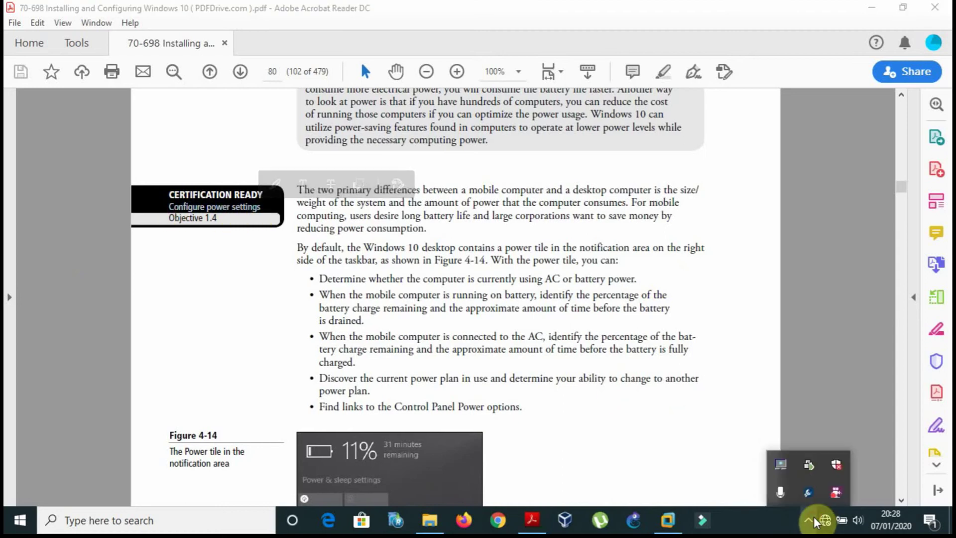
left_click(843, 521)
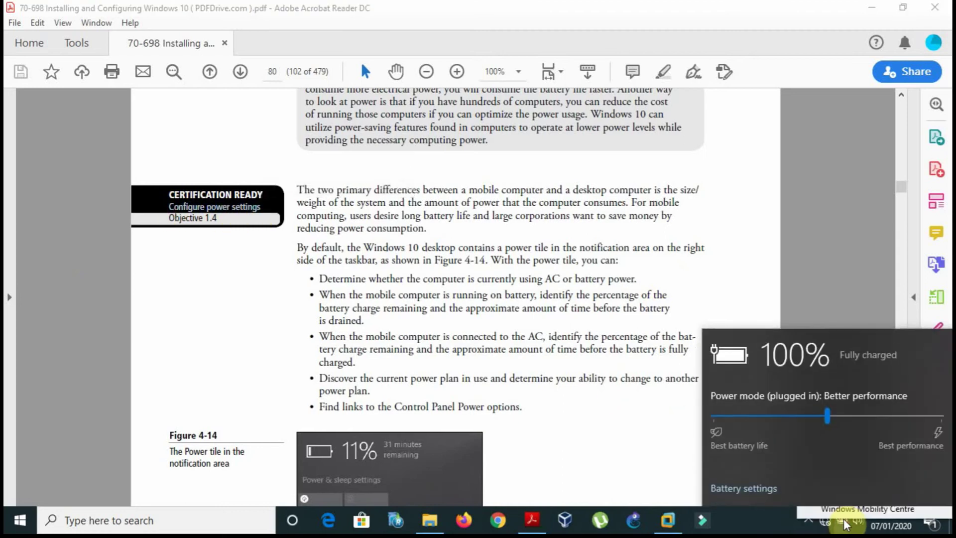
right_click(844, 518)
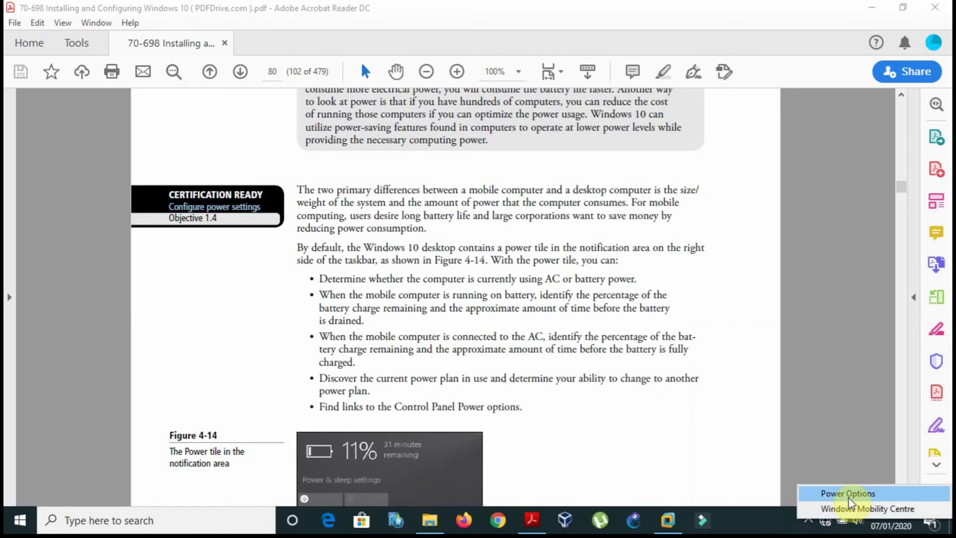
left_click(848, 494)
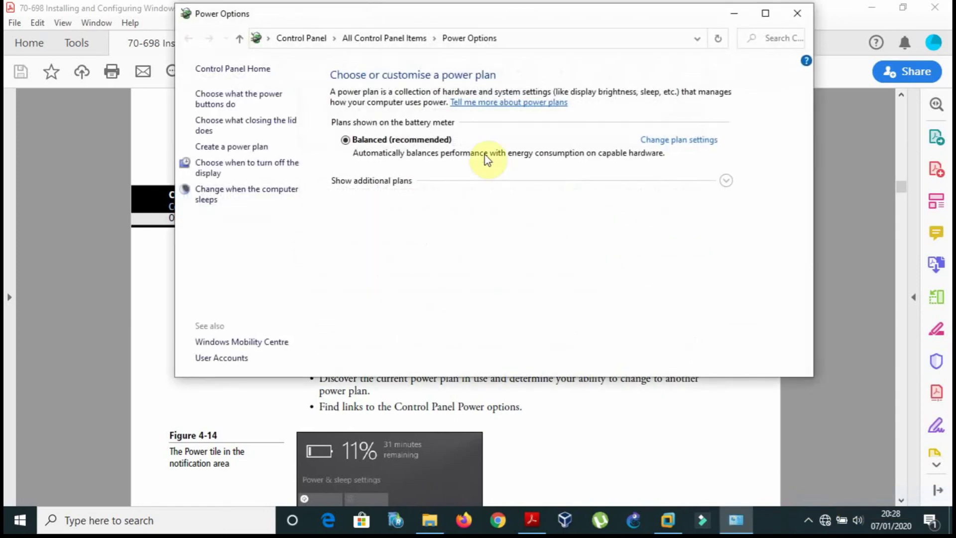
Open the settings for what the power buttons do and view the plugged-in choices for the power button
left_click(258, 102)
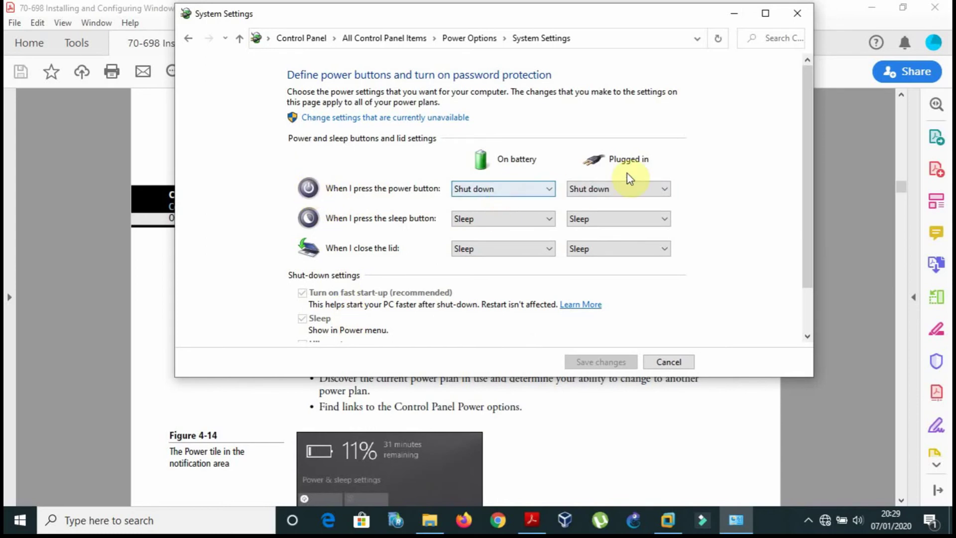
left_click(608, 192)
left_click(606, 191)
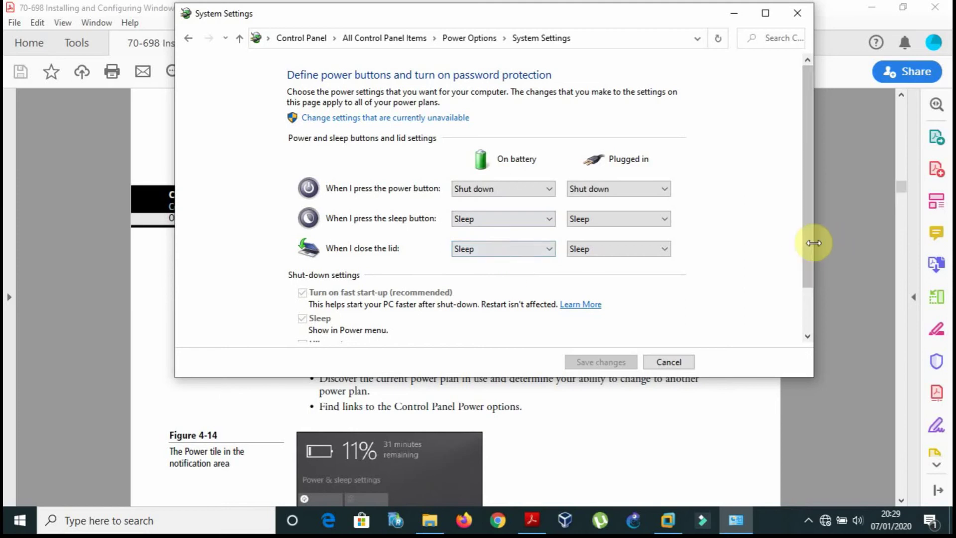
left_click_drag(810, 242, 770, 126)
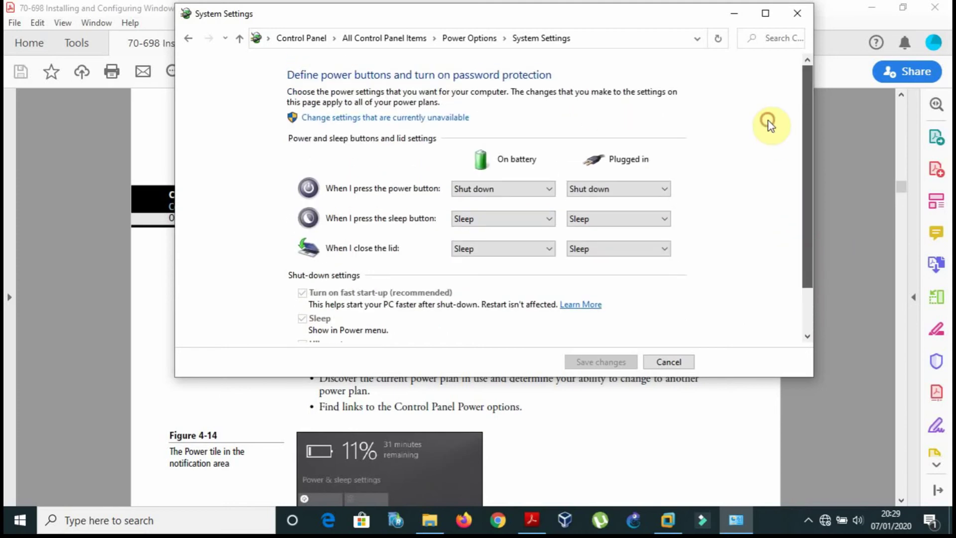
Unlock the currently unavailable power settings, review the shut-down options, and close the System Settings window
left_click(414, 119)
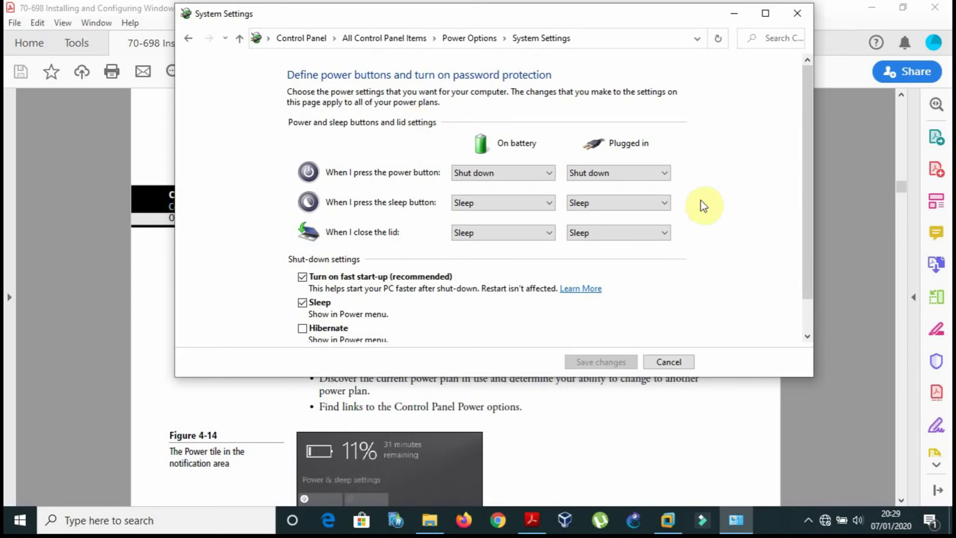
left_click_drag(809, 167, 806, 213)
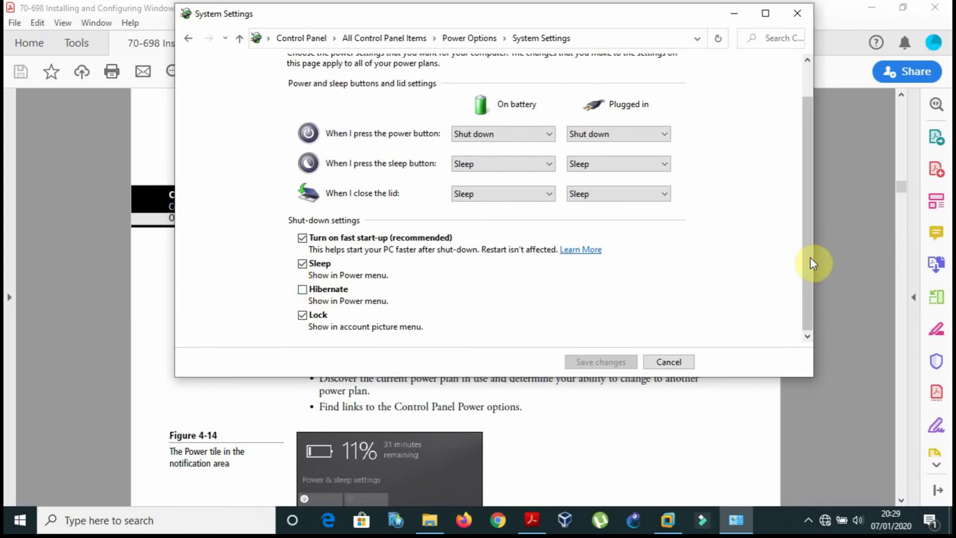
left_click_drag(808, 260, 799, 143)
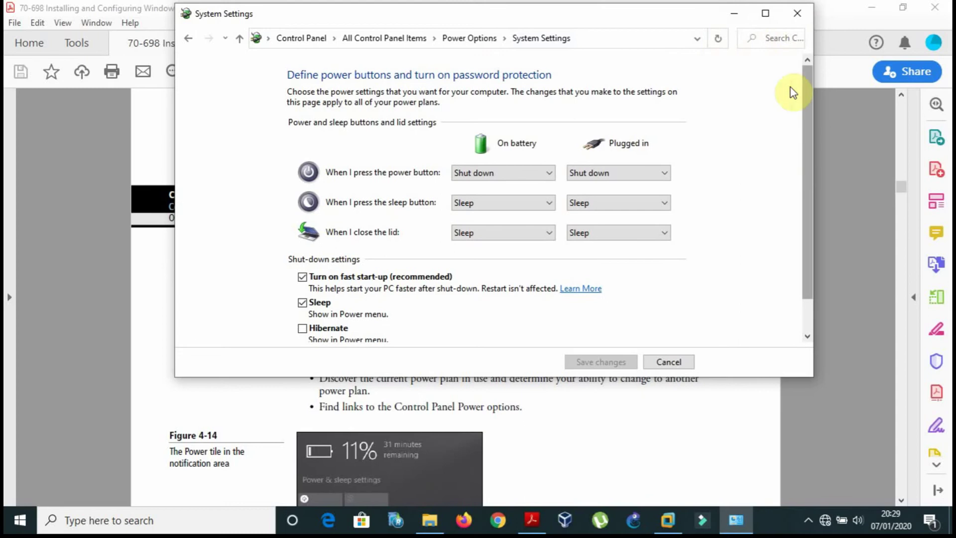
left_click(794, 8)
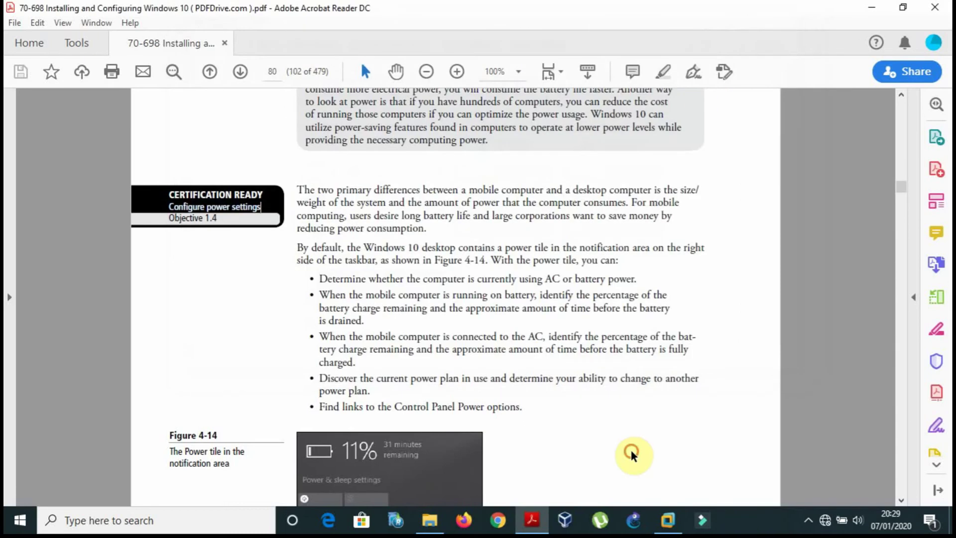
Read about hibernate and hybrid mode on page 81 and compare the default power plans in Table 4-1 on page 82
scroll(629, 447, "down", 12)
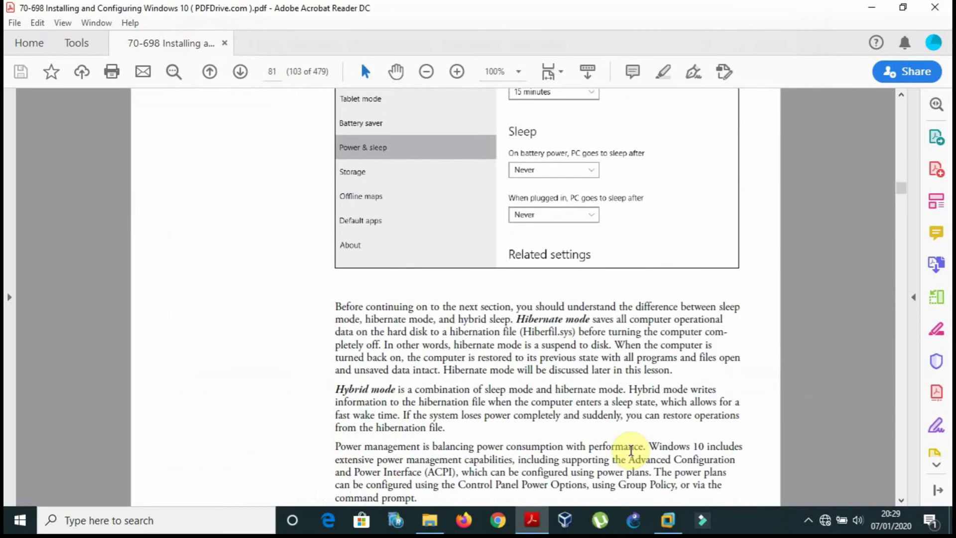
scroll(631, 450, "down", 10)
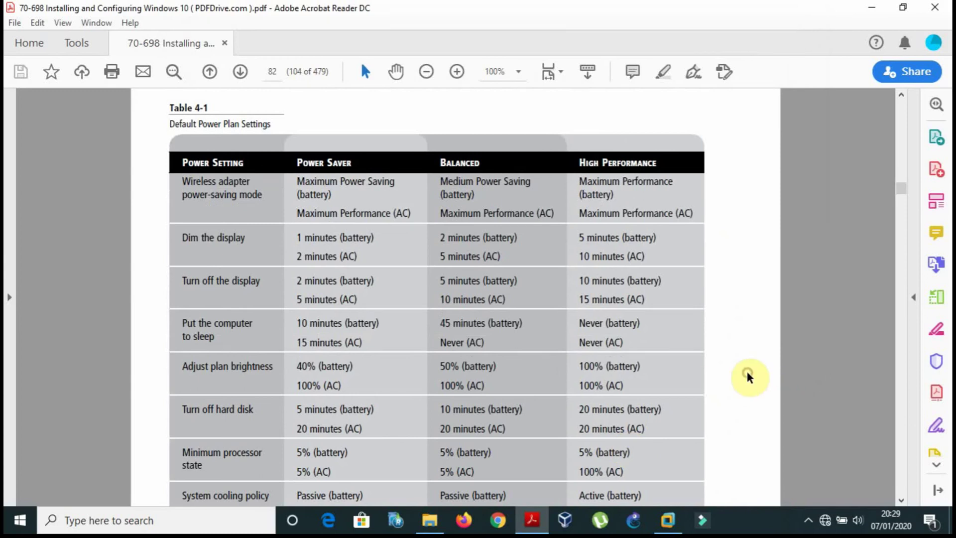
scroll(747, 373, "down", 1)
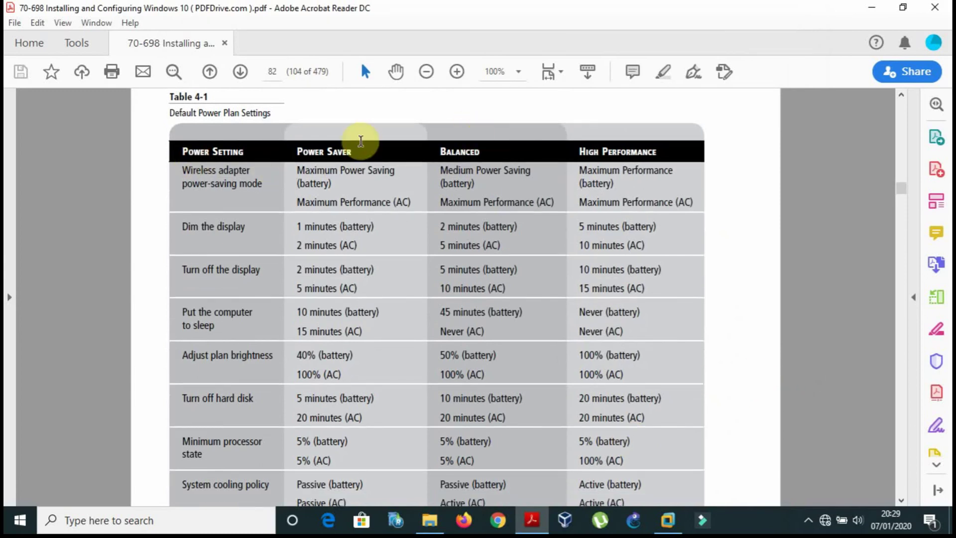
left_click(742, 272)
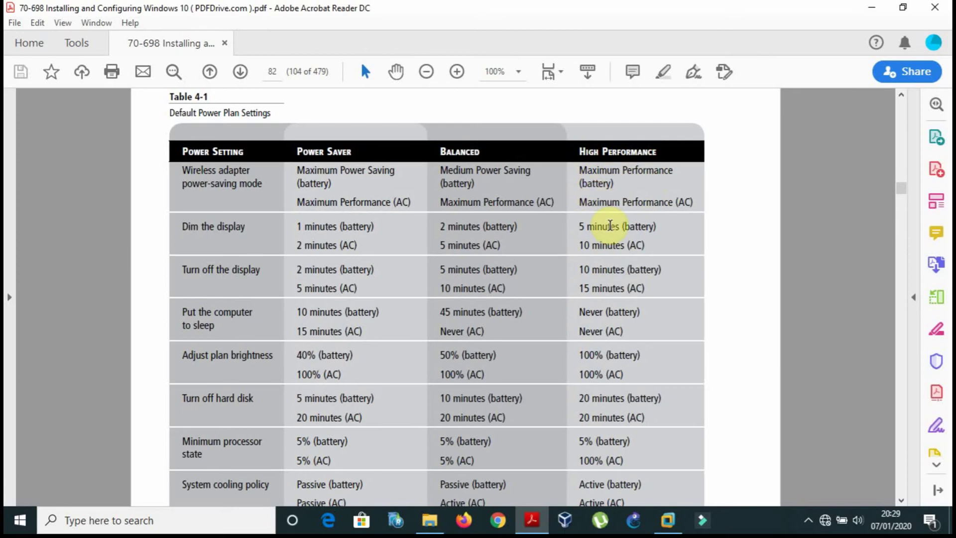
left_click(799, 239)
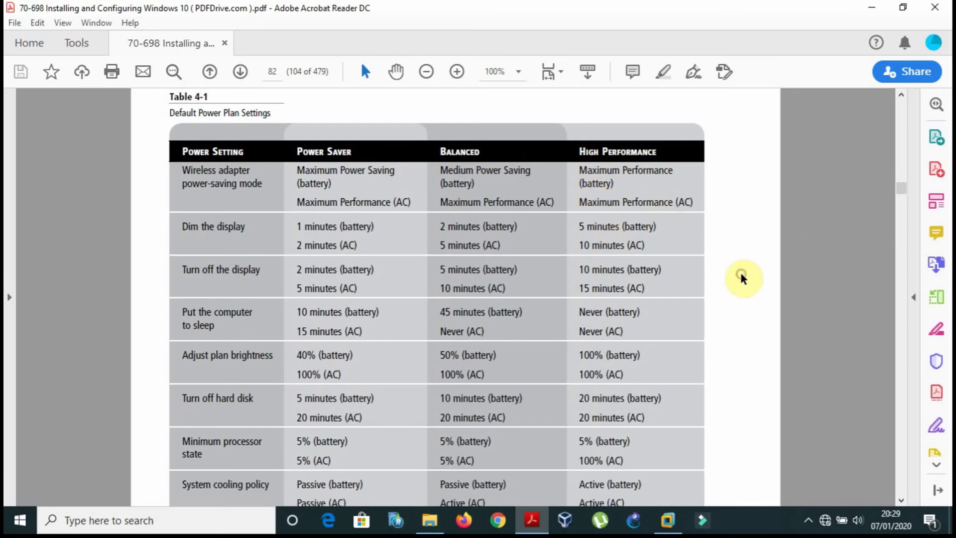
Skim the pages after Table 4-1 up to page 86 and return to the Cortana page 85
key("Right")
key("Right")
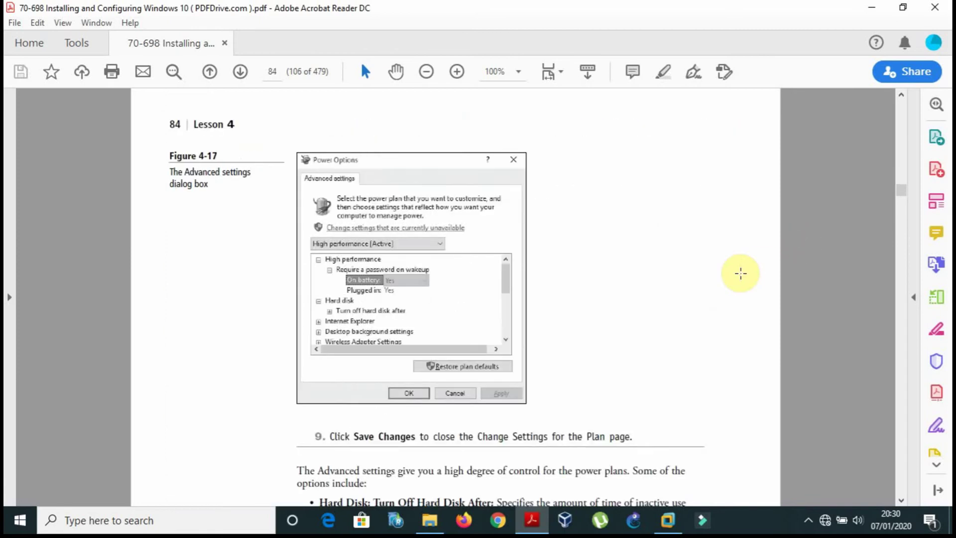
key("Right")
key("Right")
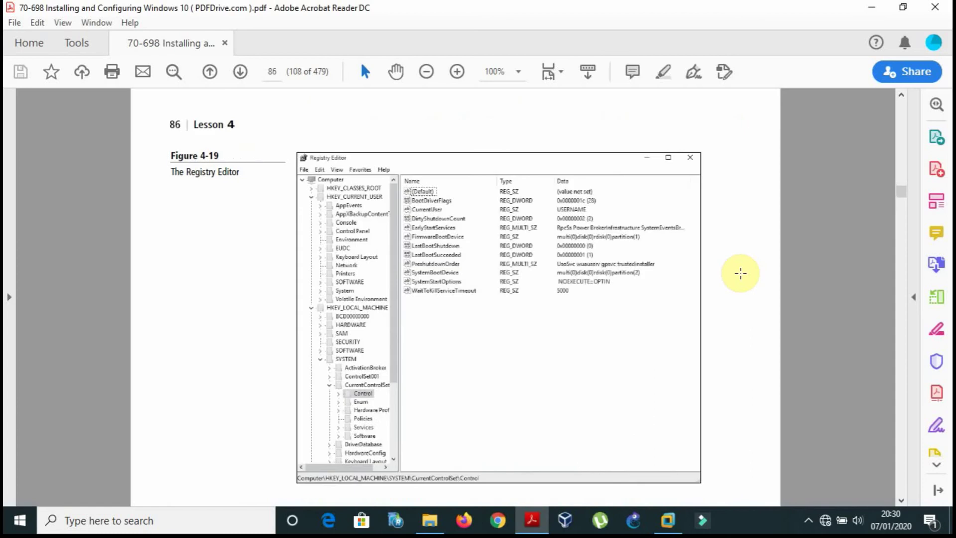
key("Left")
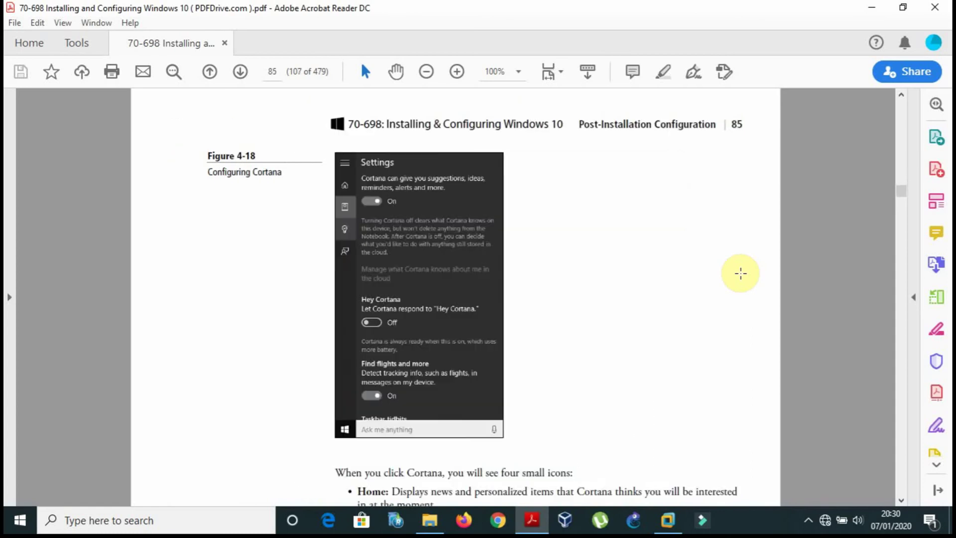
Read the Understanding the Registry section on pages 85 and 86, including Figure 4-19 and the root key descriptions
scroll(740, 273, "down", 10)
scroll(740, 273, "down", 2)
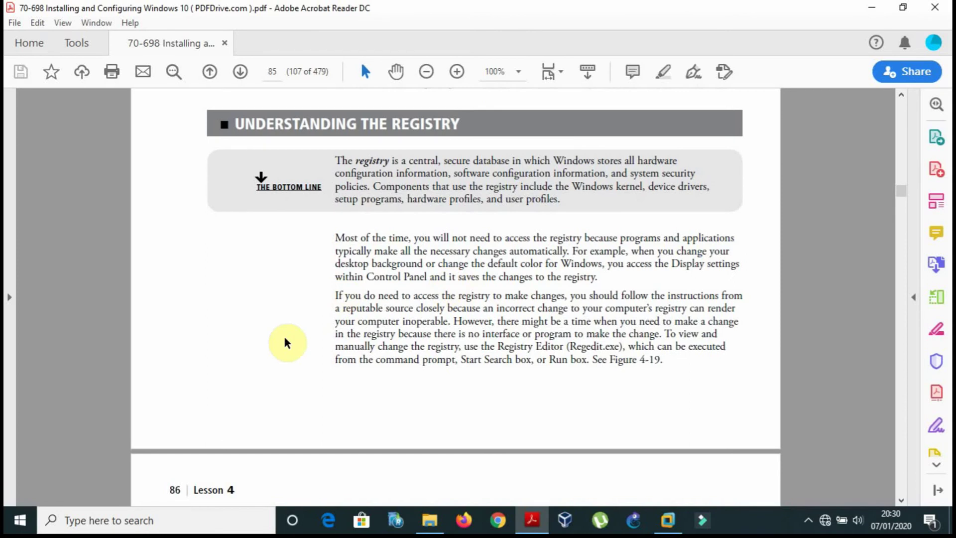
scroll(286, 342, "down", 2)
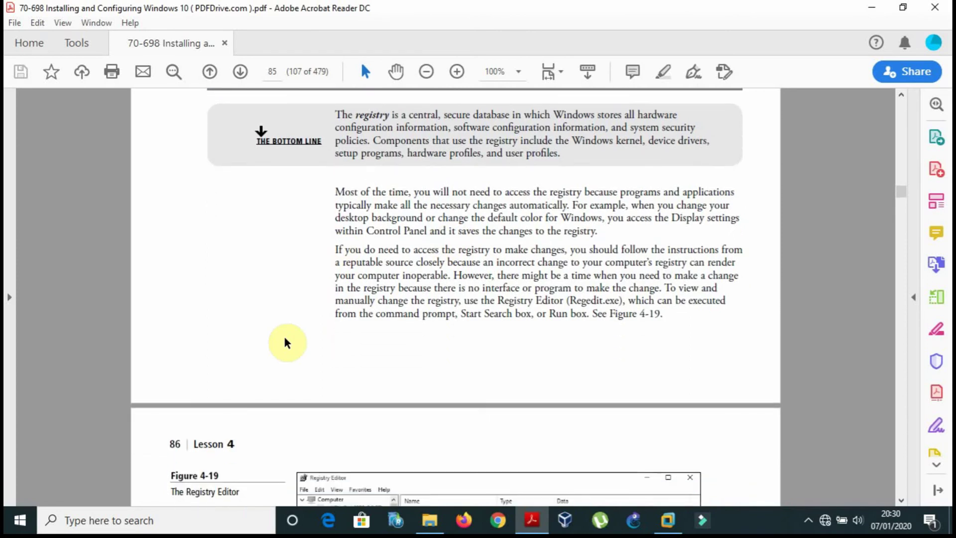
scroll(286, 342, "down", 4)
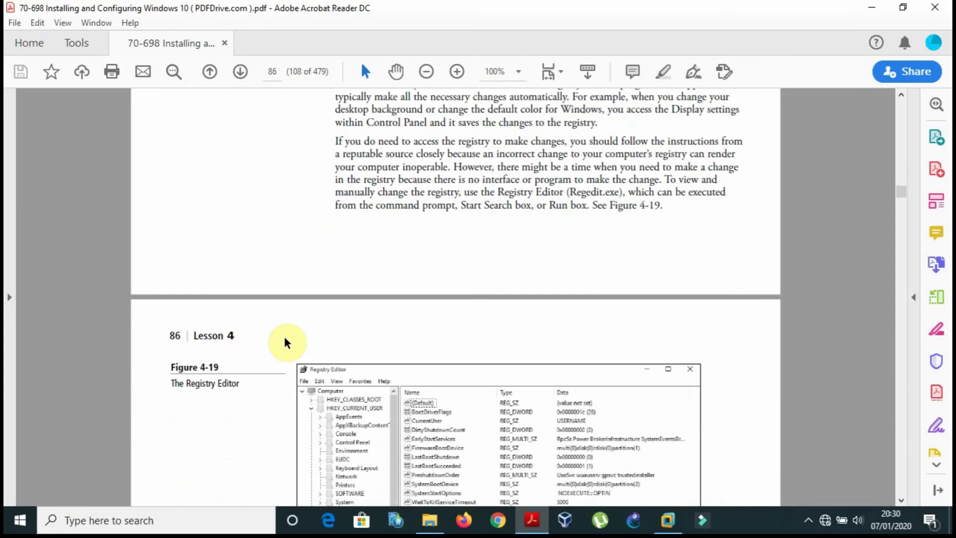
scroll(286, 342, "up", 5)
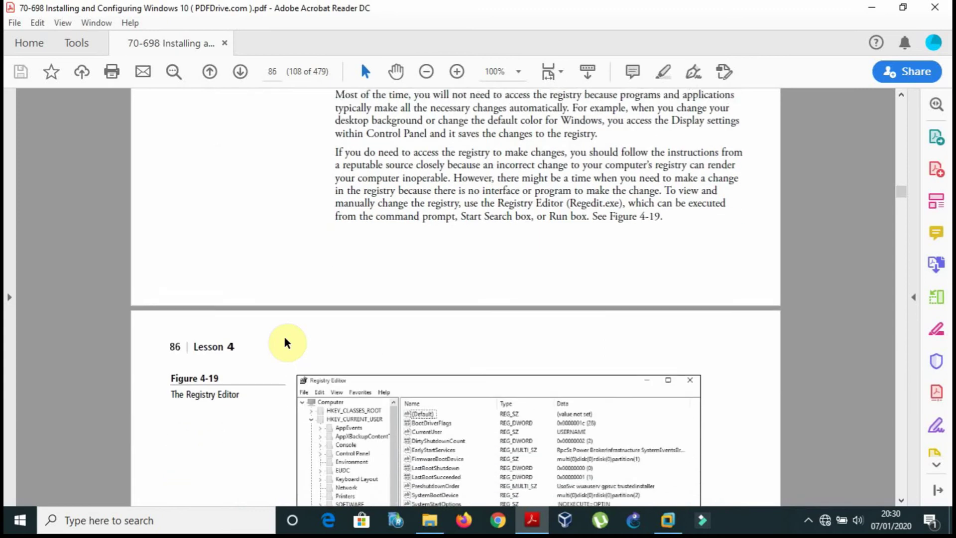
scroll(286, 341, "down", 15)
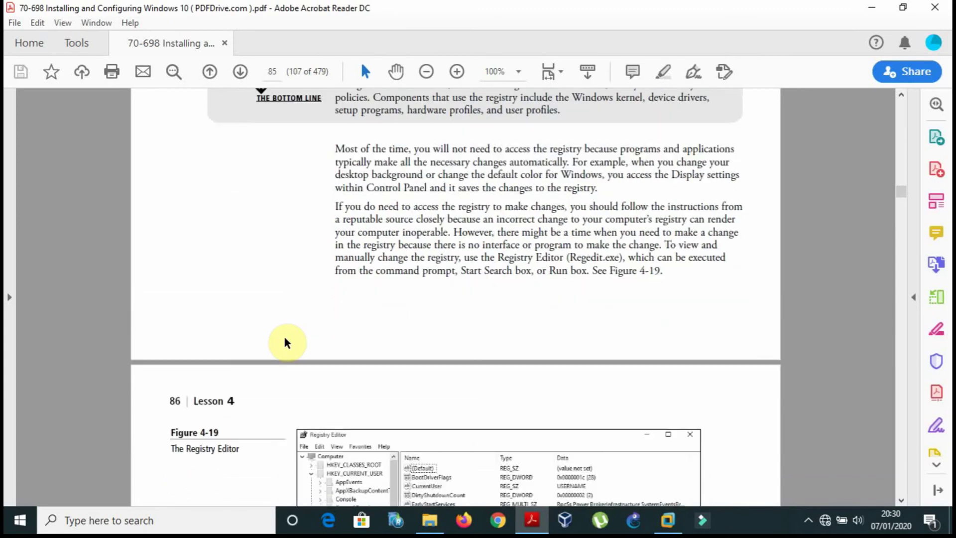
scroll(286, 342, "down", 5)
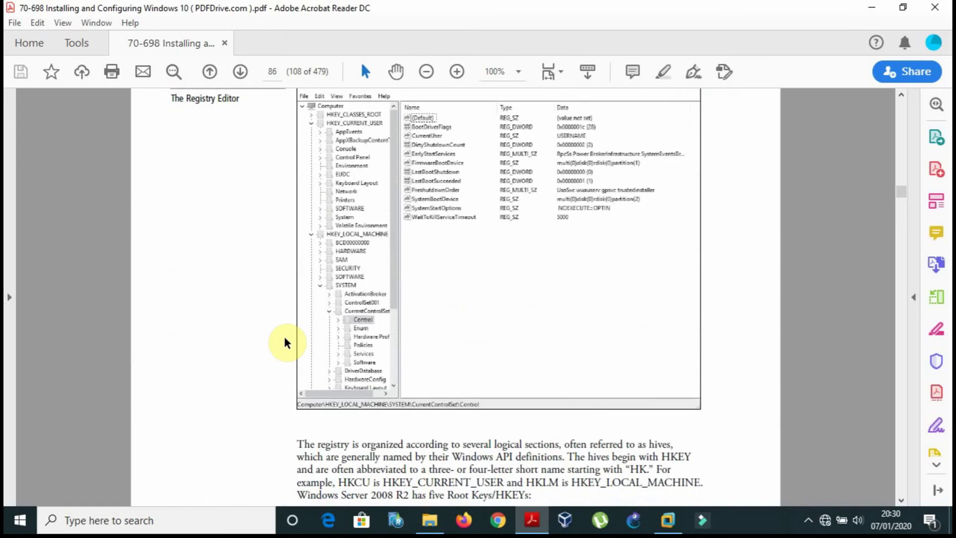
scroll(284, 338, "down", 5)
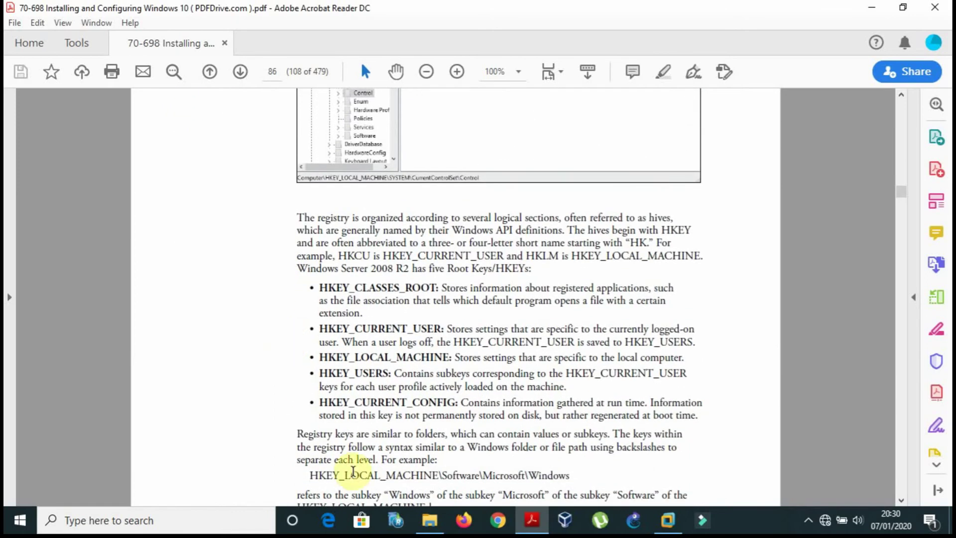
Switch to the Windows 10 virtual machine in VMware Workstation, cancel System Properties, and close the System window
left_click(668, 520)
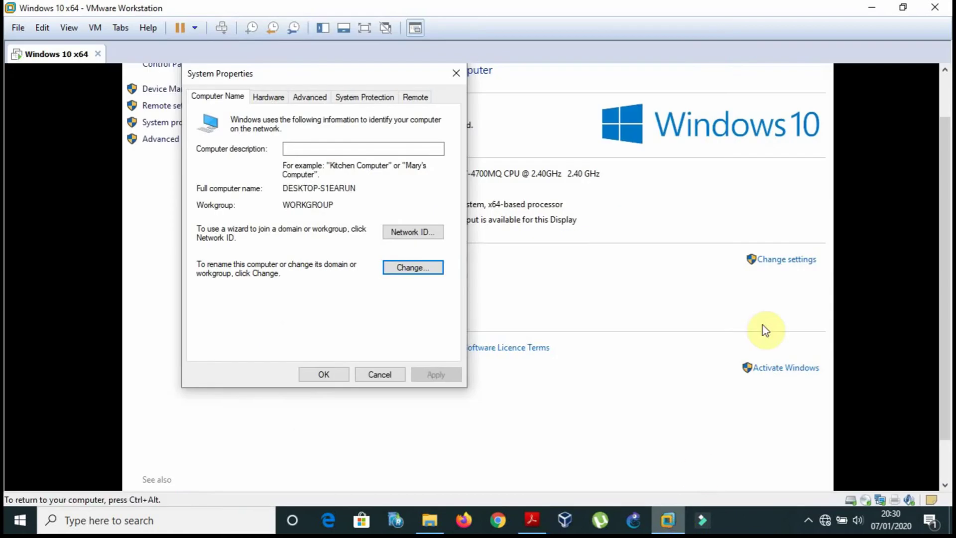
left_click(379, 374)
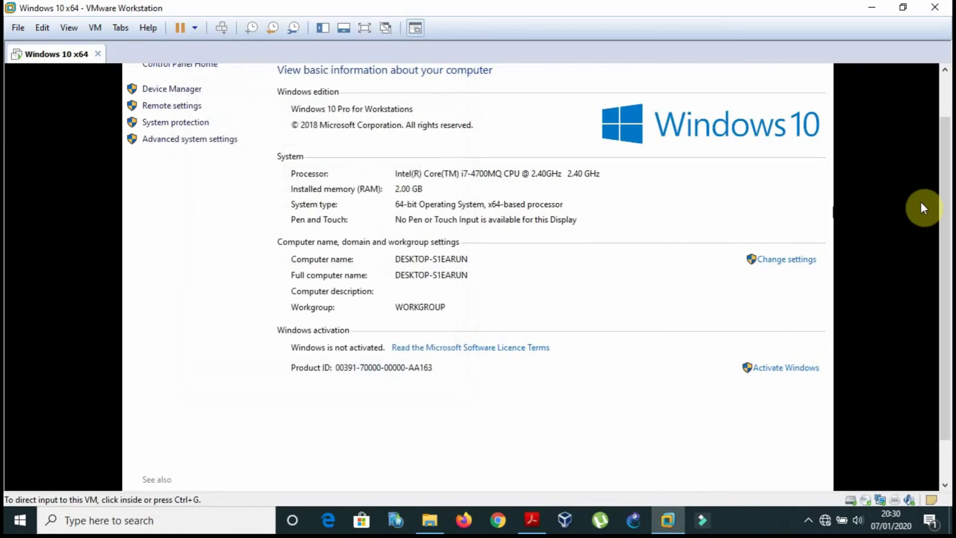
left_click_drag(939, 167, 837, 89)
left_click(816, 71)
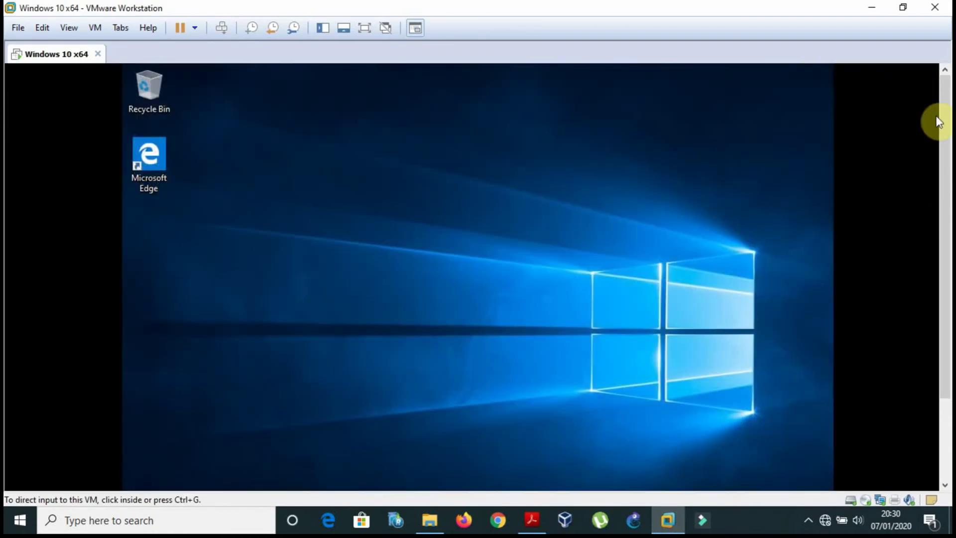
Search for "run" inside the virtual machine and open the Run dialog
left_click_drag(935, 122, 935, 239)
left_click(316, 486)
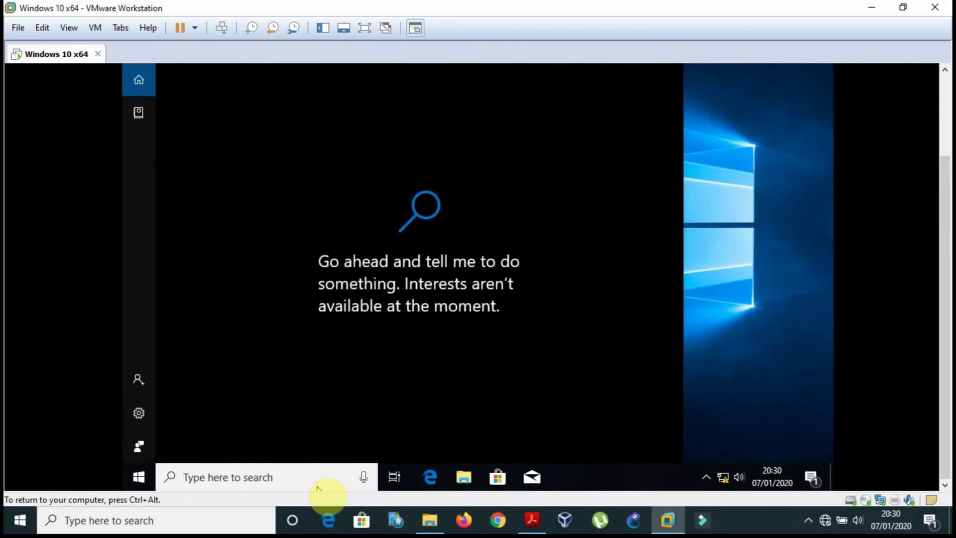
type("run")
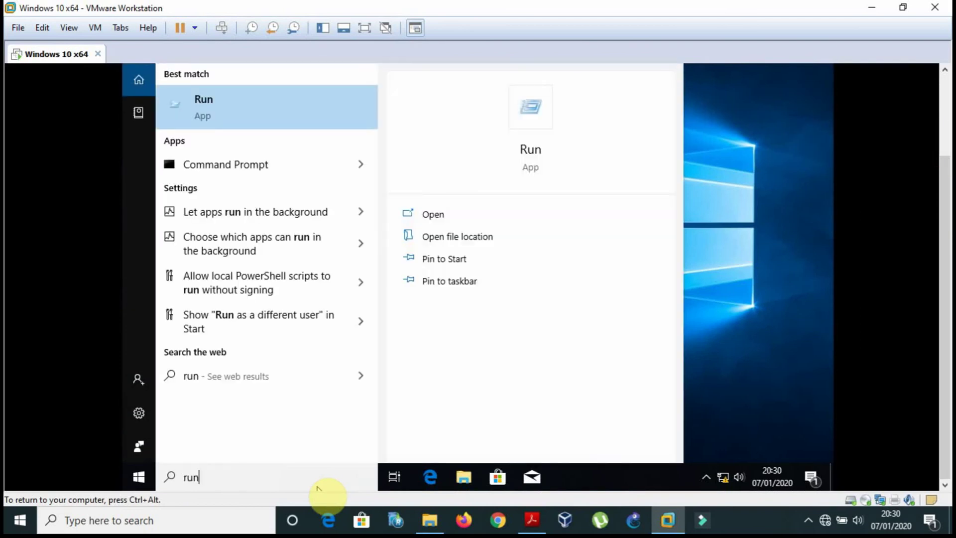
key("Return")
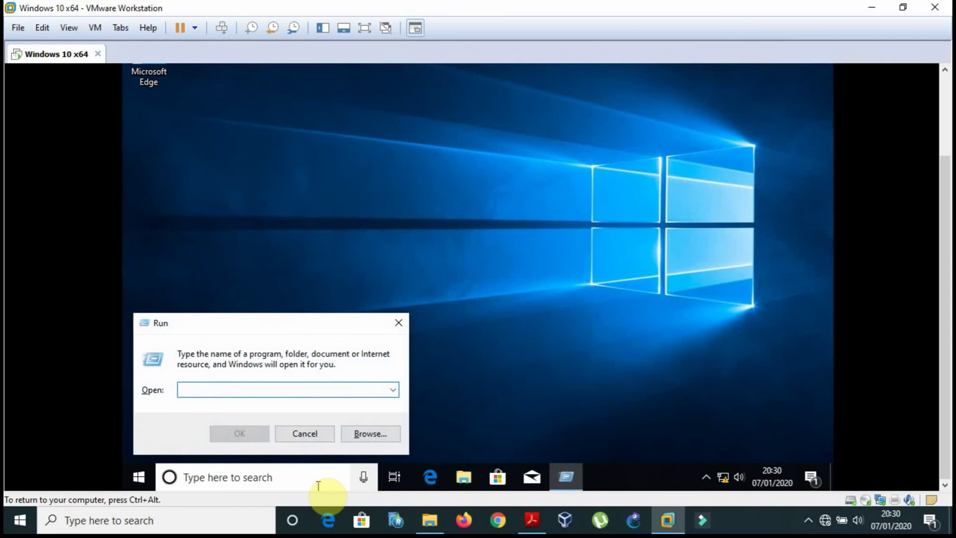
Try to run regedit.msc from the Run dialog in the Windows 10 virtual machine
type("regedit")
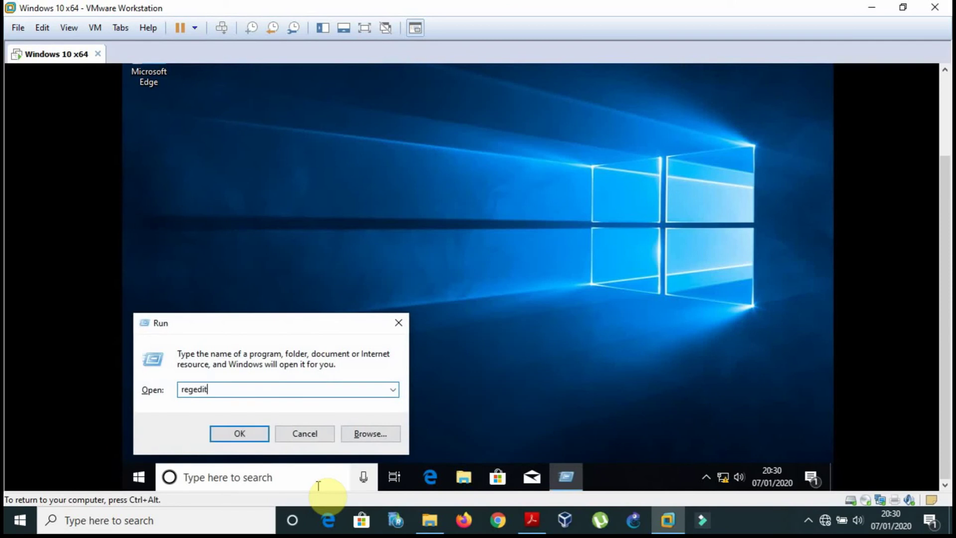
type(".msc")
key("Return")
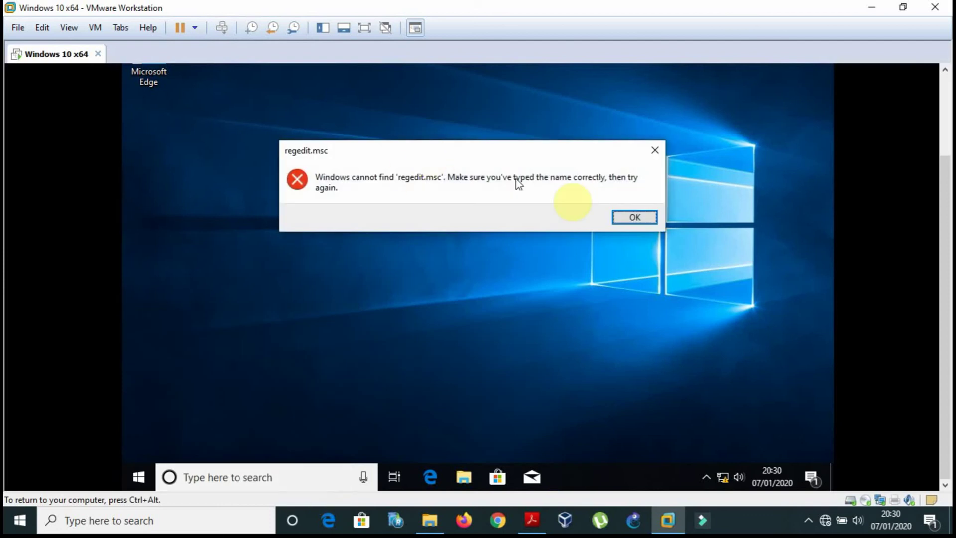
left_click(639, 217)
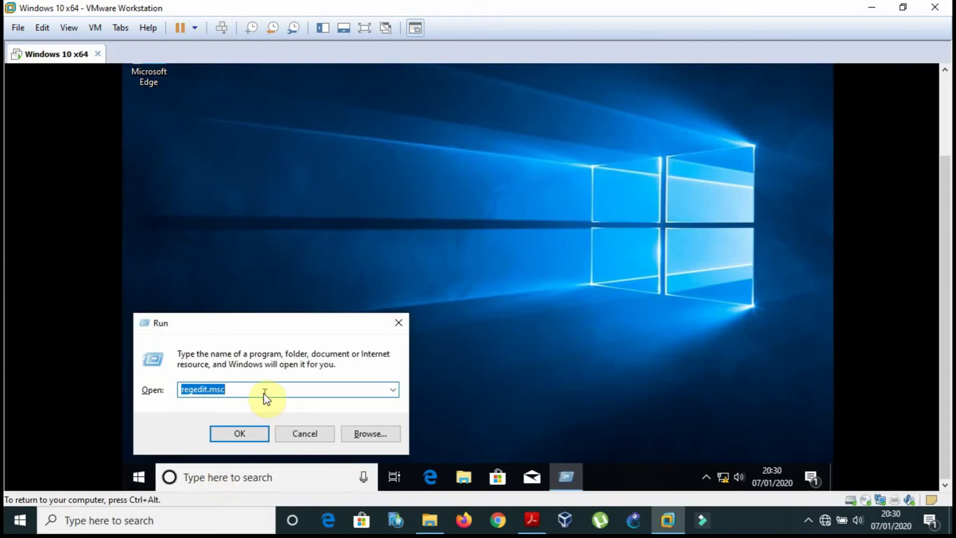
Launch Registry Editor by running regedit, and allow it to make changes to the device
left_click(267, 391)
key("BackSpace")
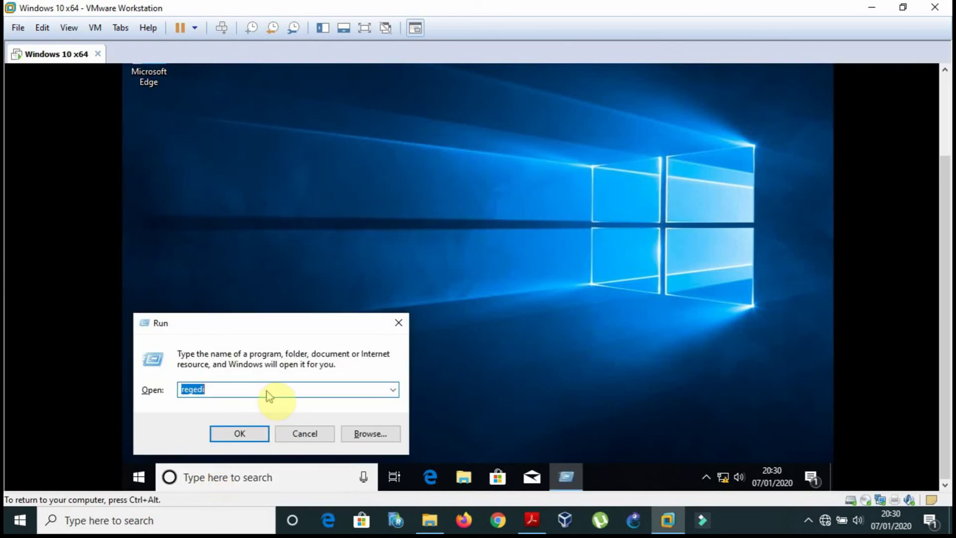
key("Return")
key("Return")
left_click(267, 390)
key("Return")
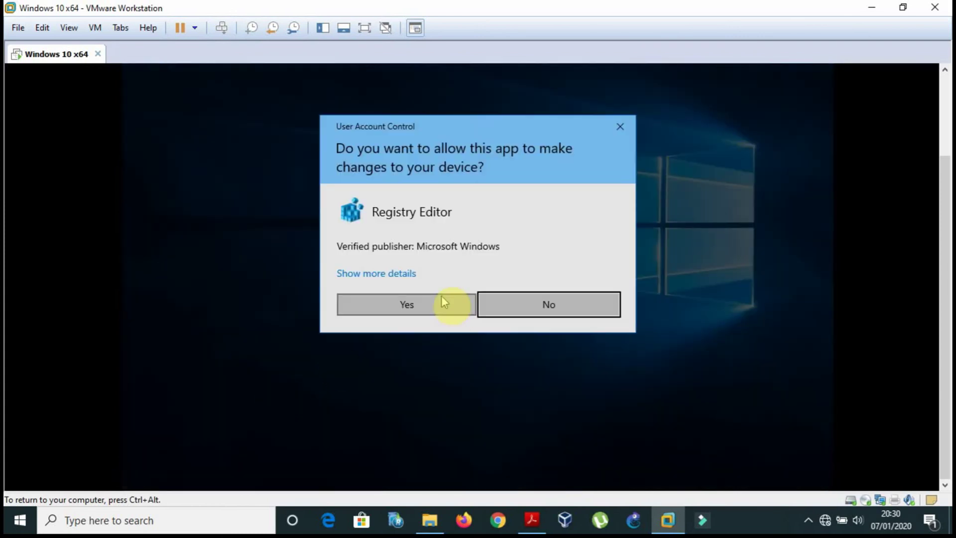
left_click(443, 298)
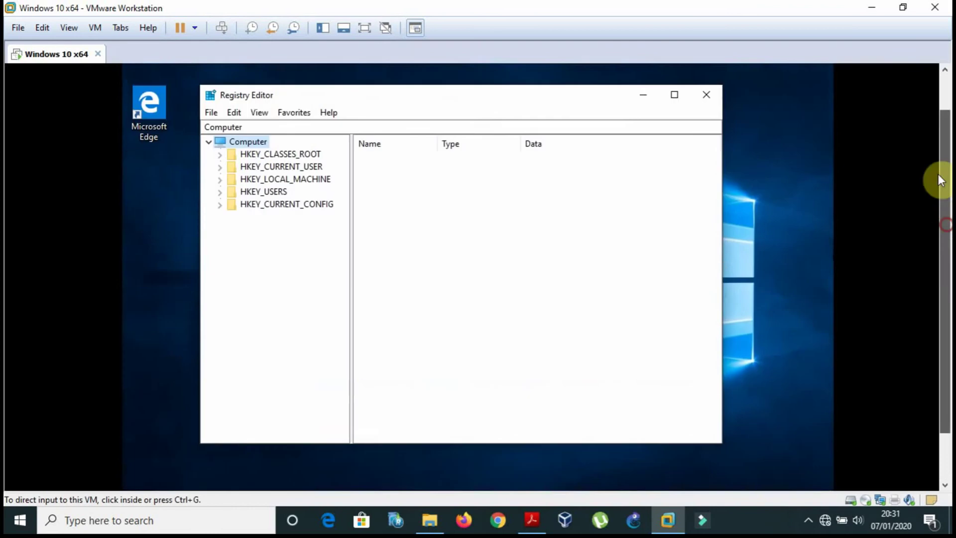
left_click_drag(939, 175, 938, 160)
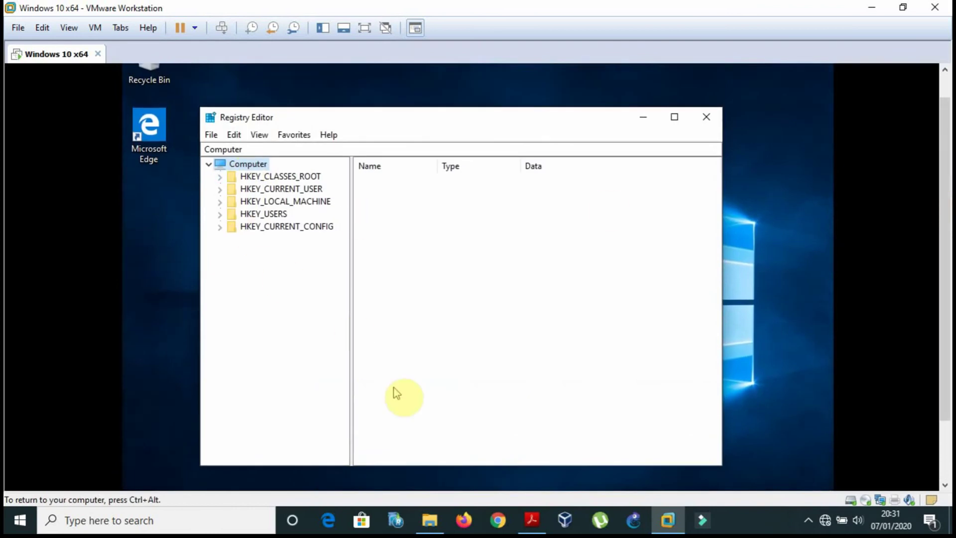
Search for and reopen the Run dialog, highlight part of its regedit entry, and bring Registry Editor back to the front
left_click_drag(941, 282, 908, 390)
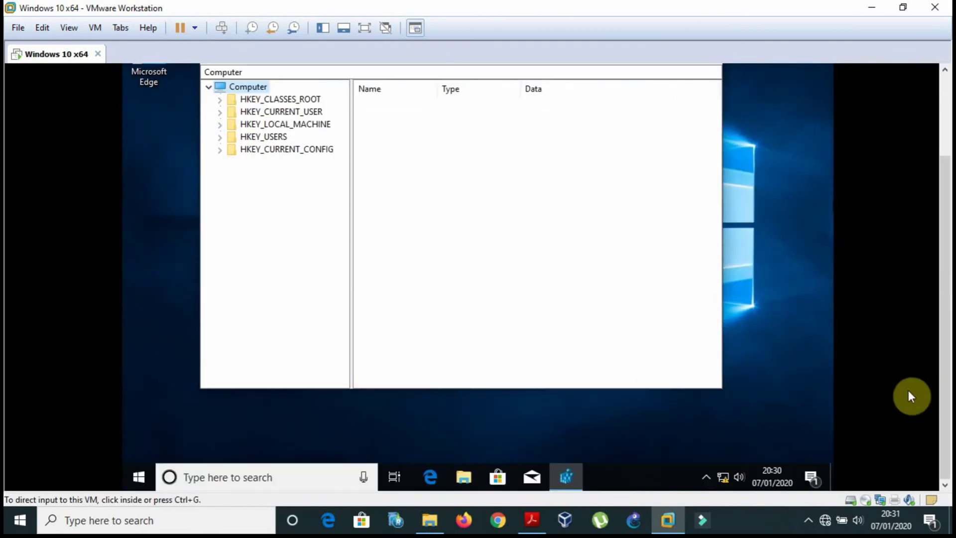
left_click(326, 481)
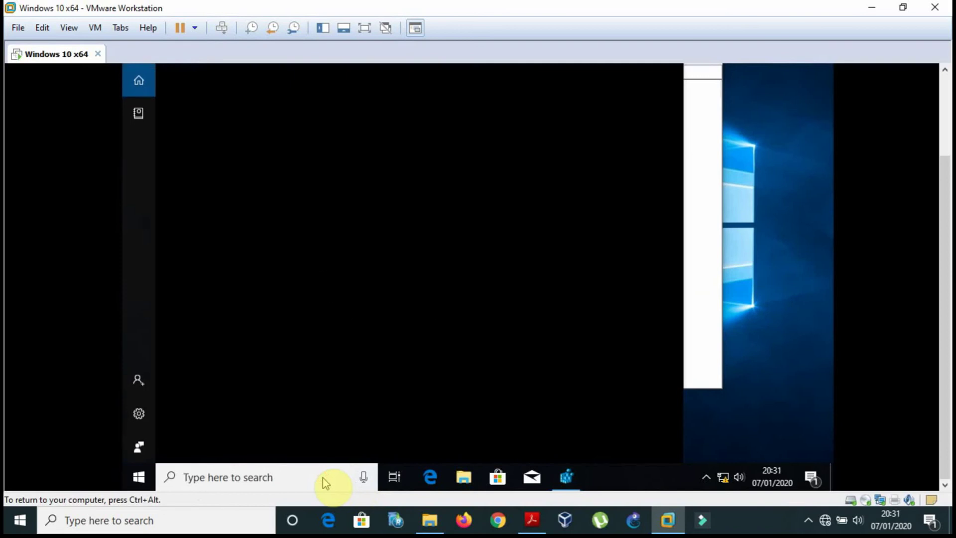
type("run")
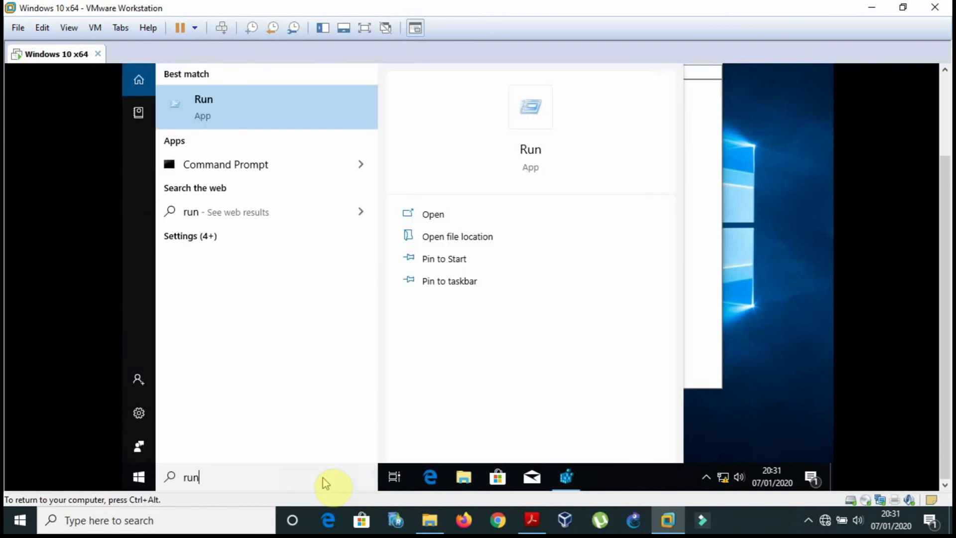
key("Return")
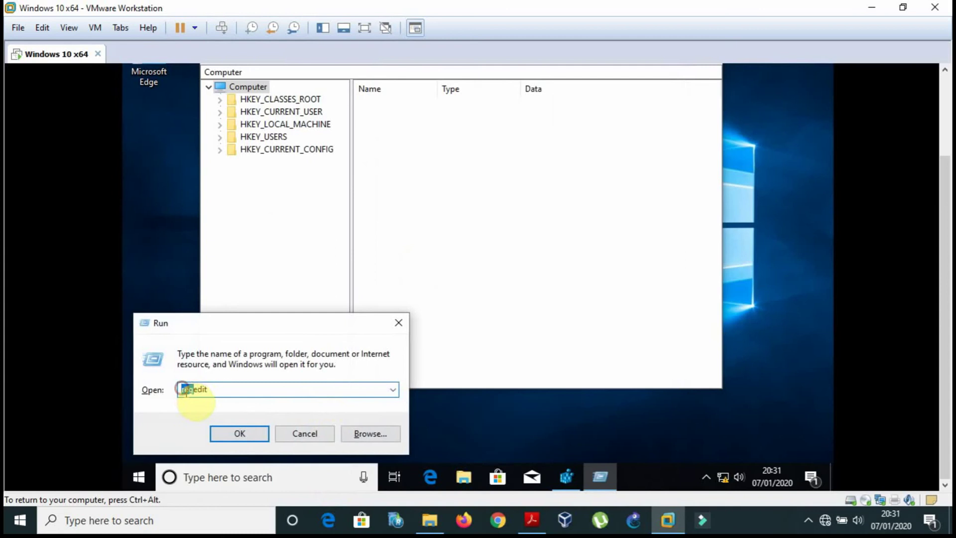
left_click_drag(193, 390, 206, 390)
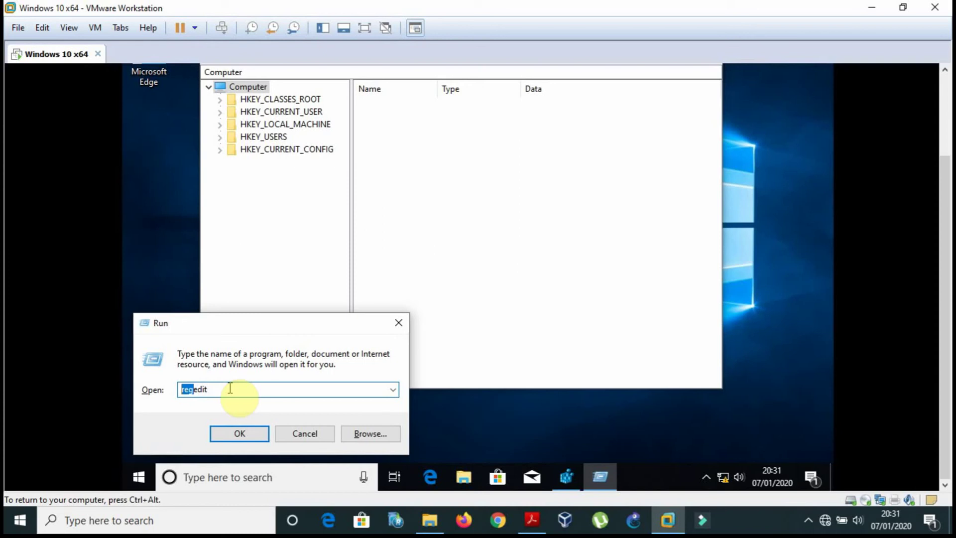
left_click(514, 242)
Check the root key list in the PDF guide, and view the subkeys under HKEY_CLASSES_ROOT in Registry Editor
left_click(532, 520)
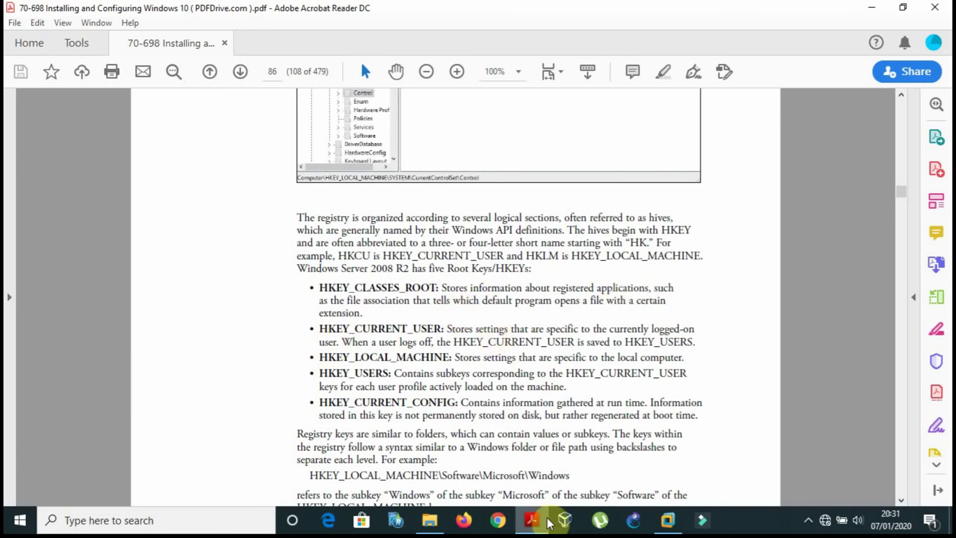
left_click(660, 527)
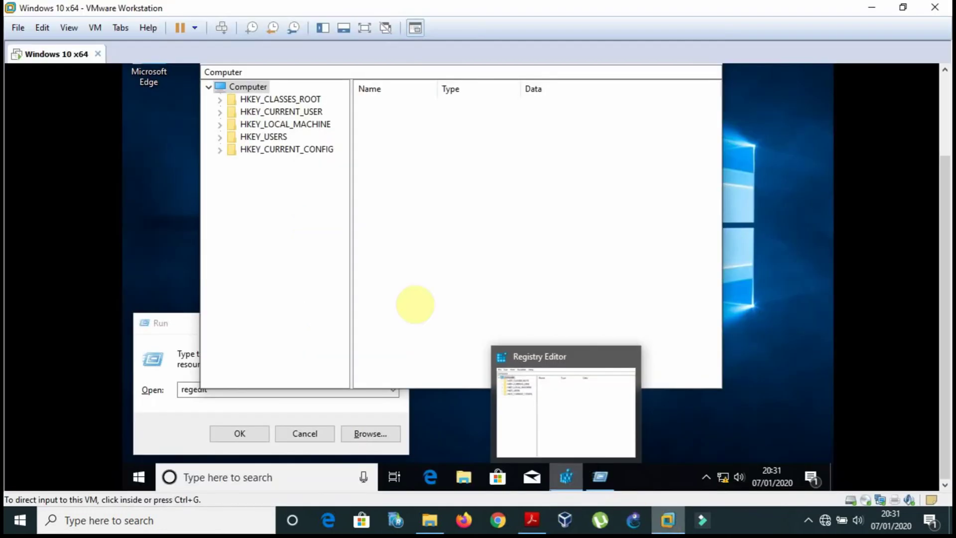
left_click(220, 100)
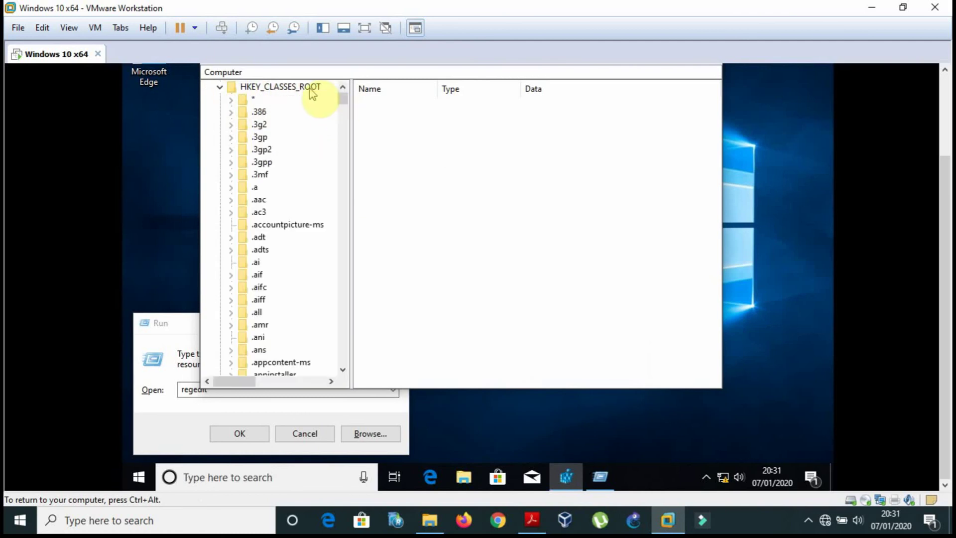
left_click(220, 88)
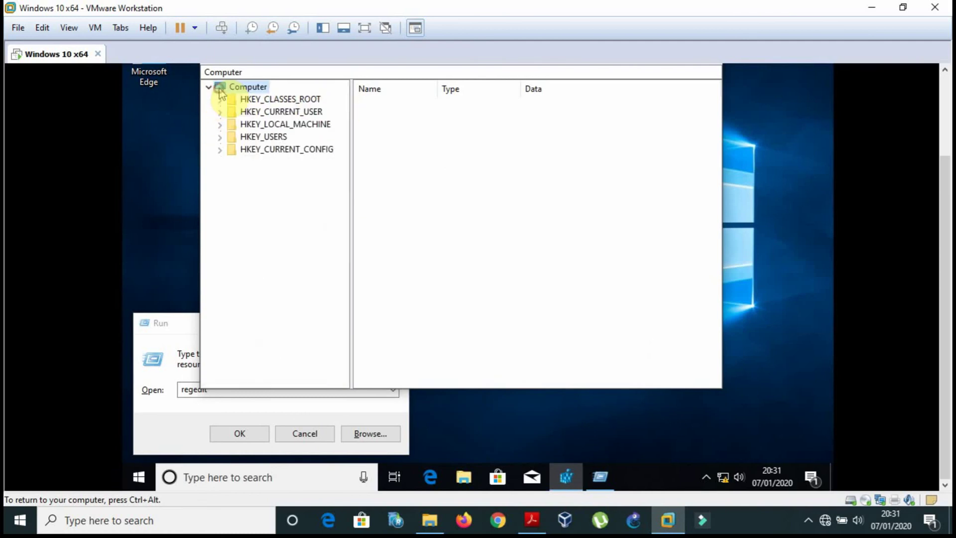
Read the HKEY_CLASSES_ROOT and HKEY_CURRENT_USER descriptions in the Acrobat Reader guide, comparing them with the keys in Registry Editor
left_click(524, 528)
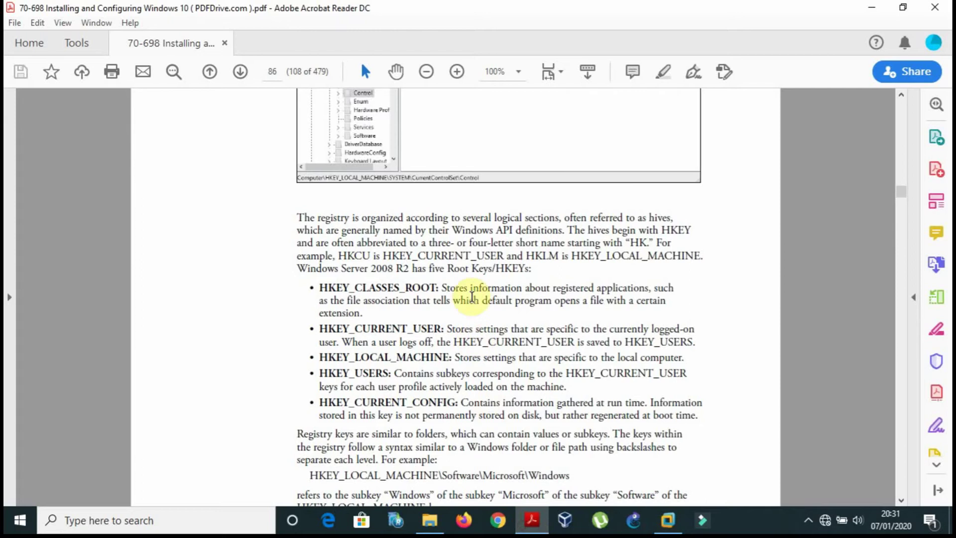
left_click_drag(445, 290, 653, 290)
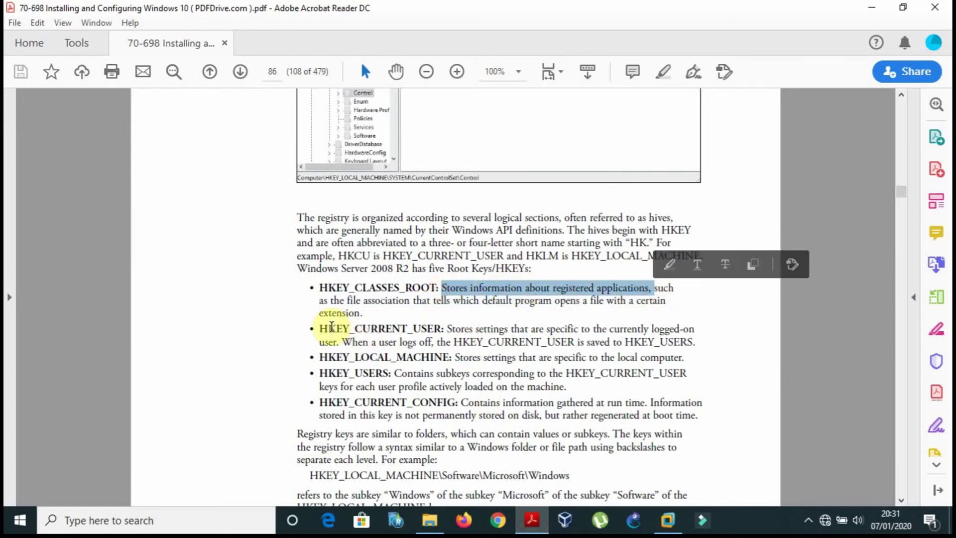
left_click_drag(319, 329, 427, 330)
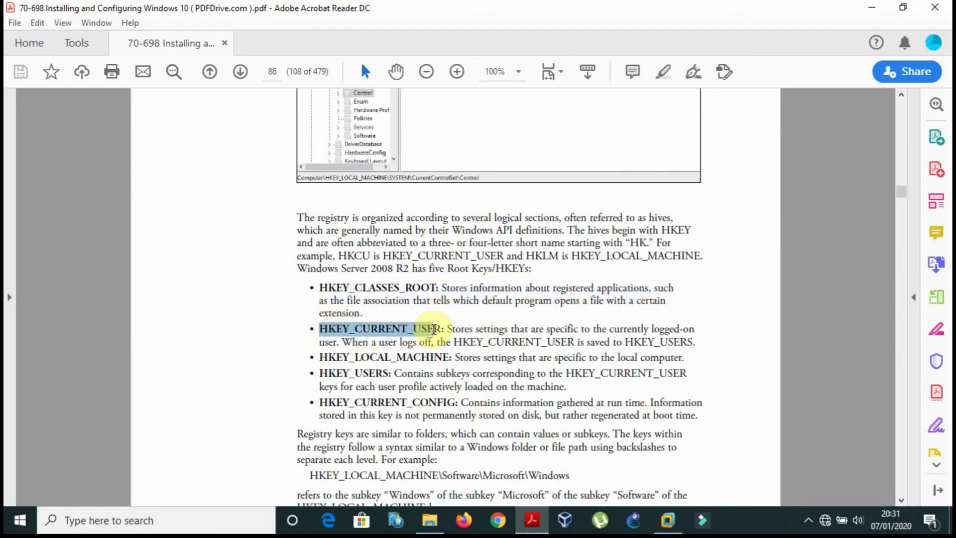
left_click(532, 520)
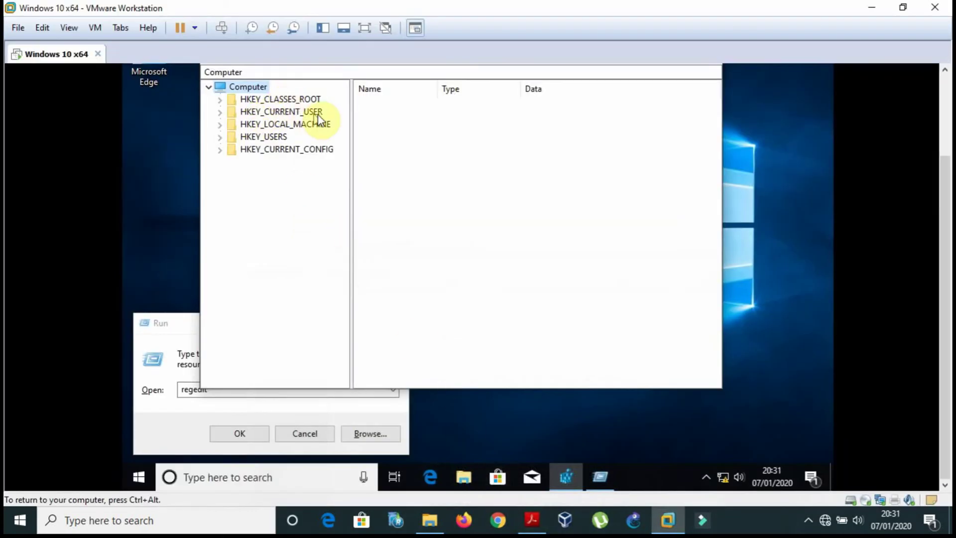
left_click(534, 521)
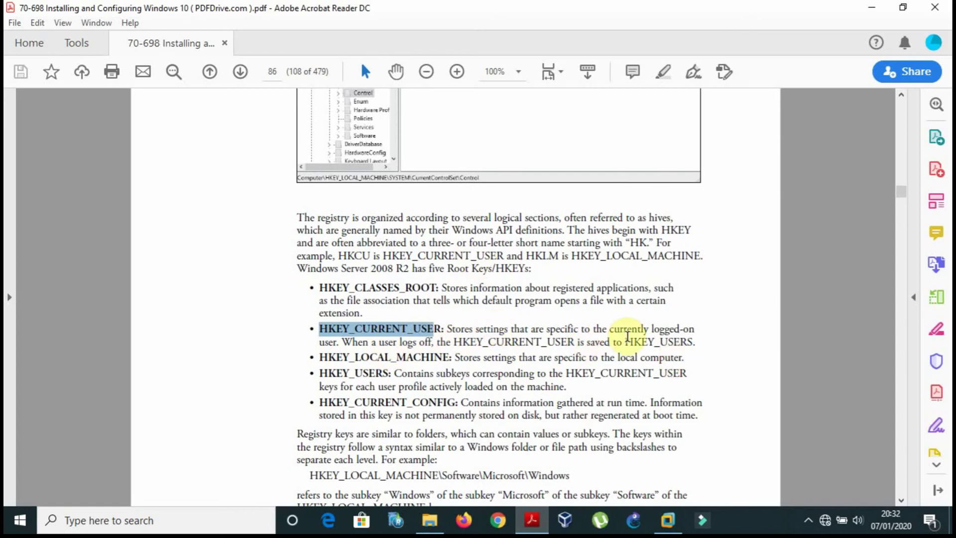
left_click(757, 363)
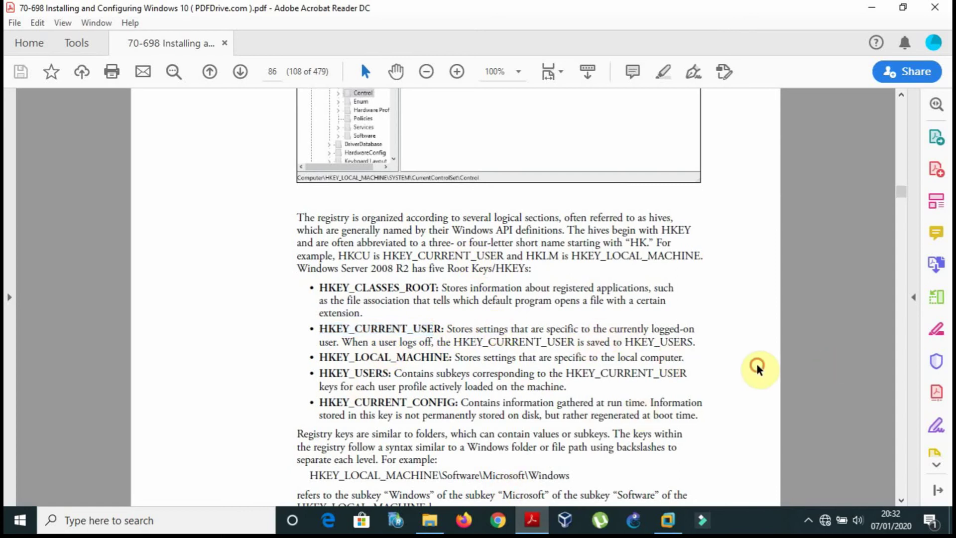
Find the Managing Cookies and Privacy Settings section on page 88 of the PDF guide
scroll(757, 363, "down", 10)
scroll(757, 368, "down", 15)
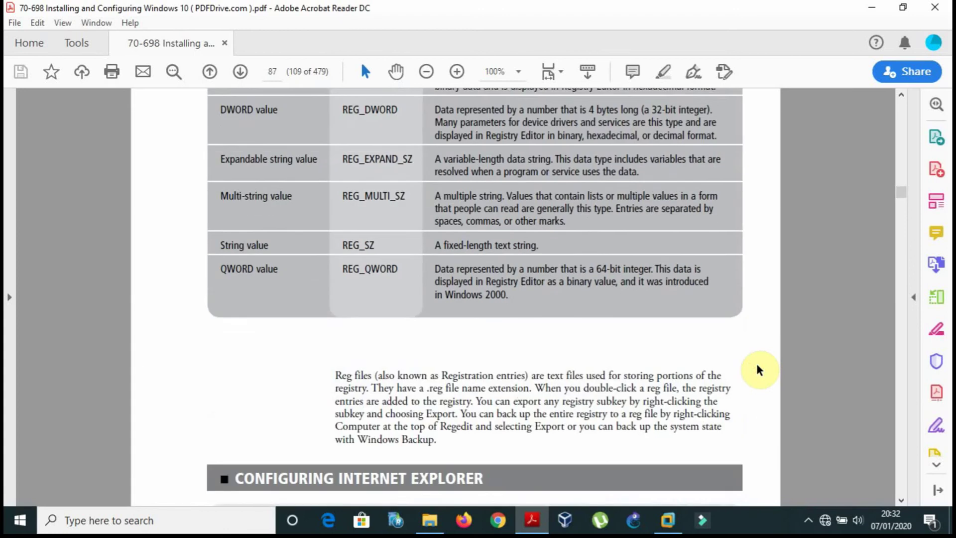
scroll(758, 368, "down", 15)
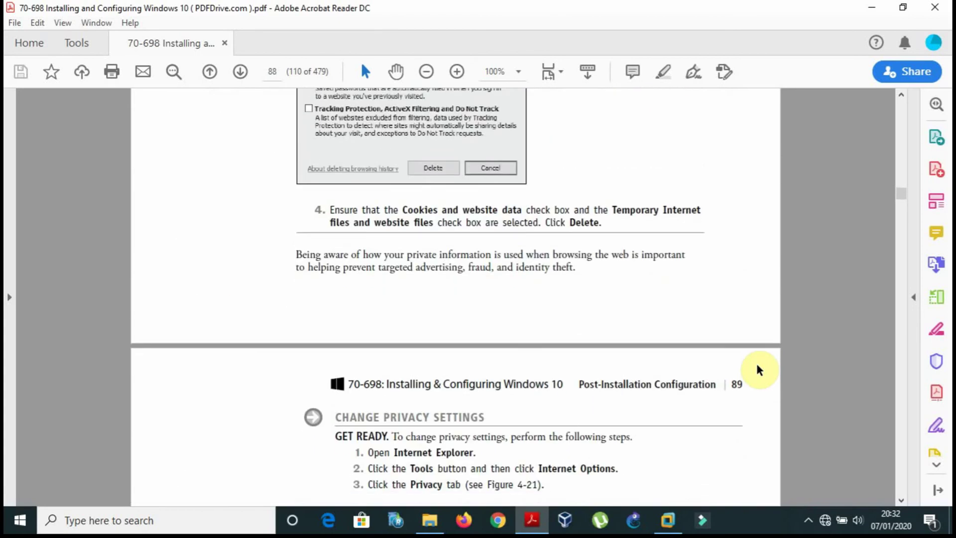
scroll(758, 368, "down", 10)
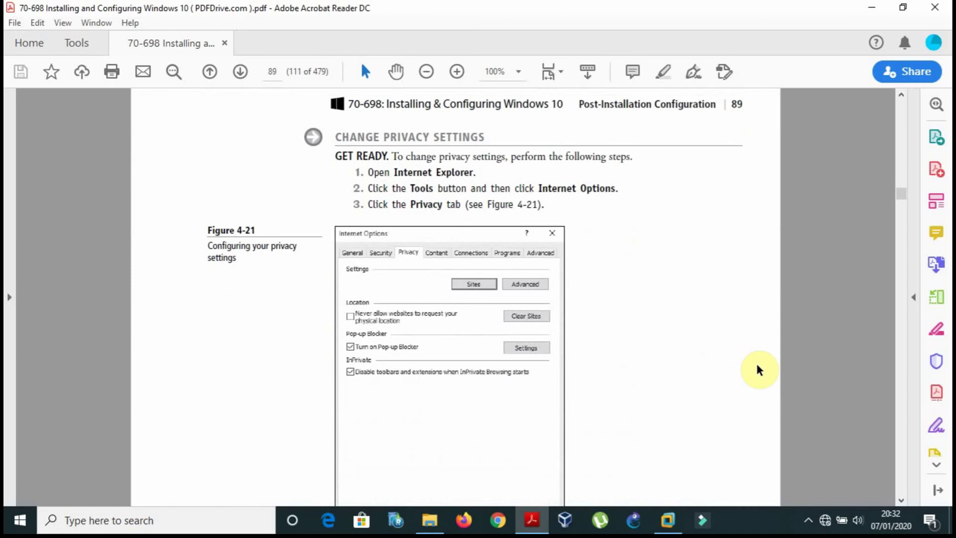
scroll(758, 369, "up", 8)
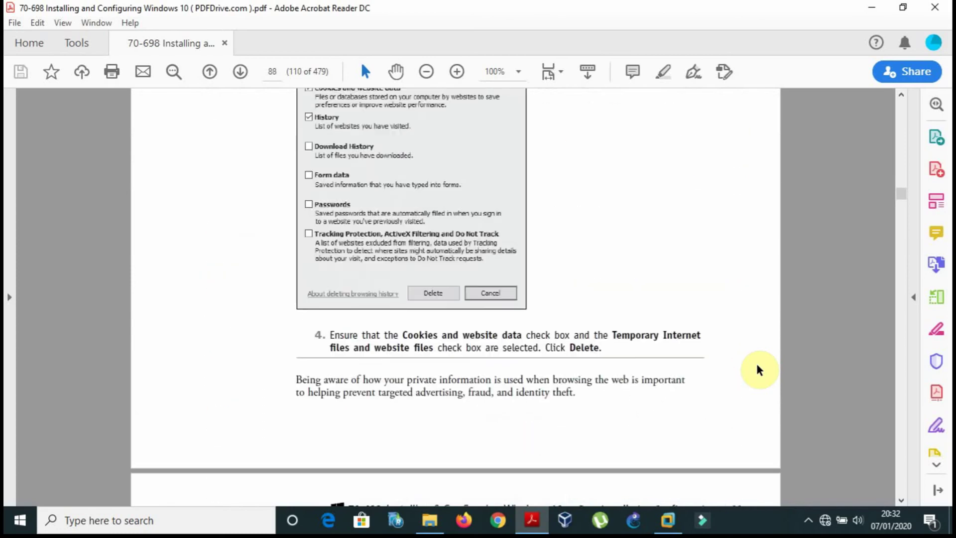
scroll(757, 367, "up", 3)
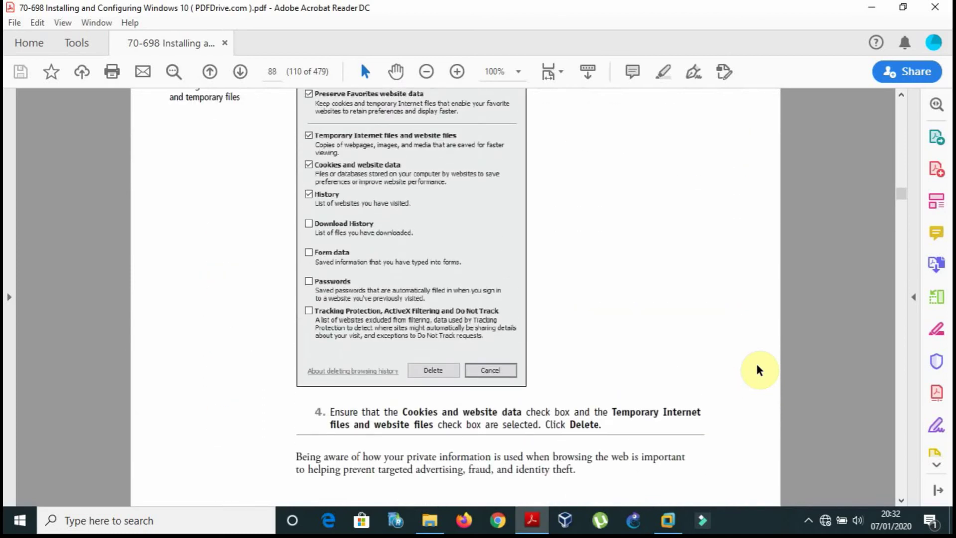
scroll(757, 368, "up", 15)
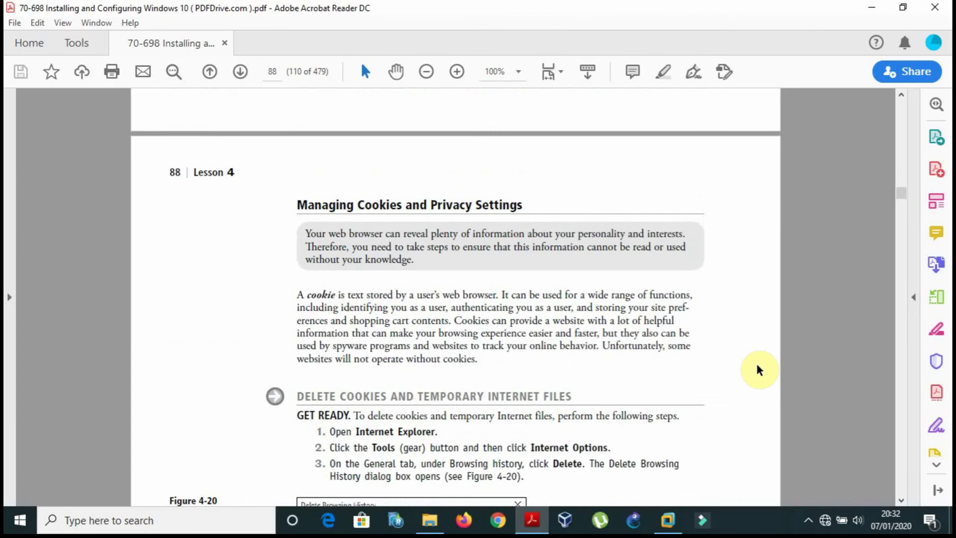
scroll(758, 369, "down", 1)
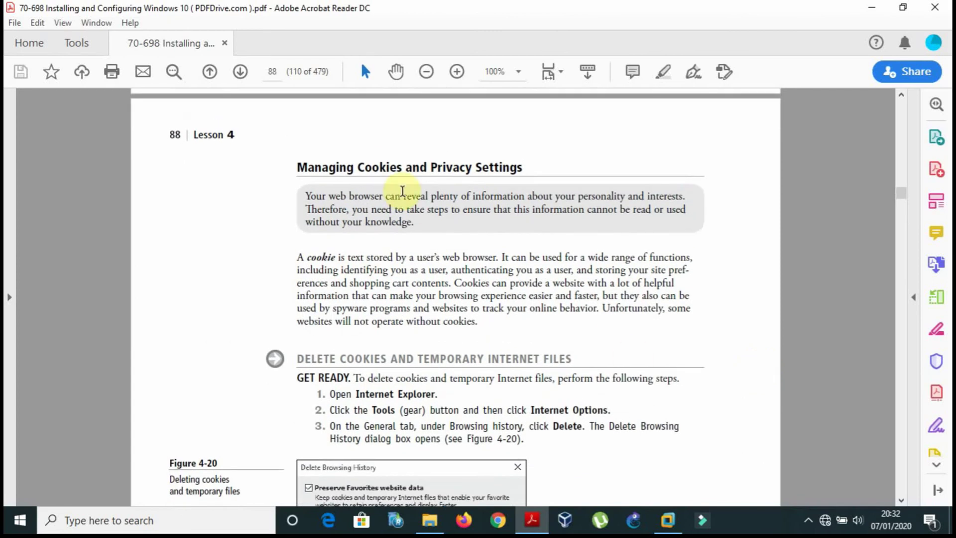
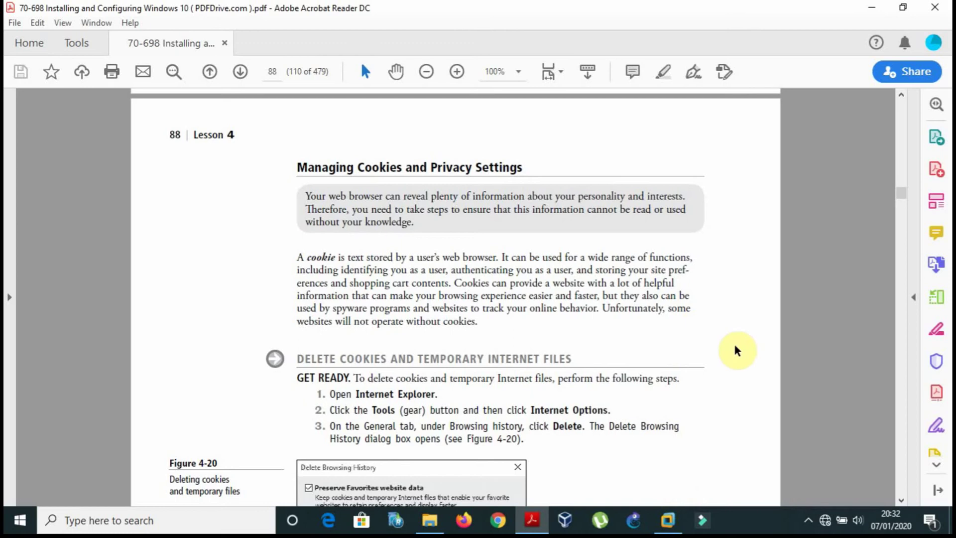
Read the steps for deleting cookies and temporary Internet files, and highlight the words Internet Options
scroll(735, 349, "down", 5)
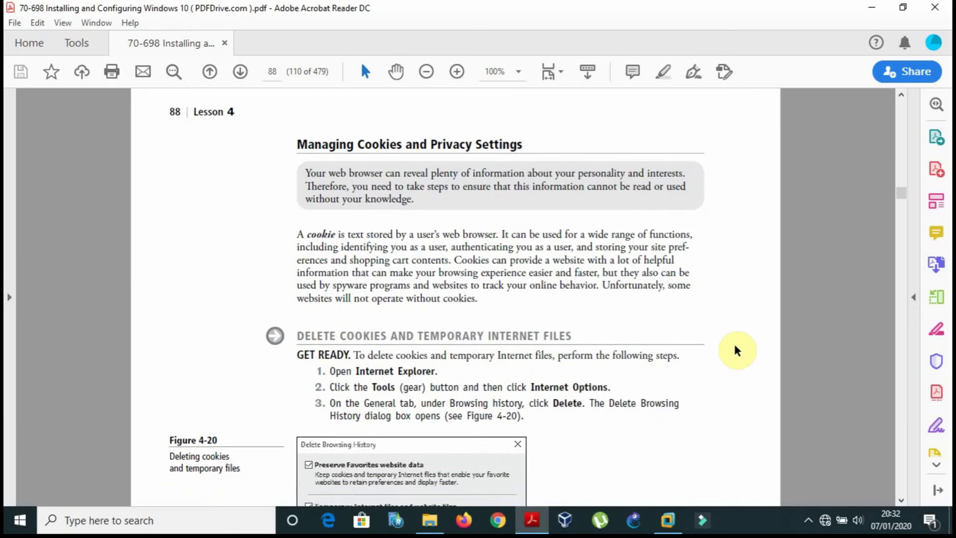
scroll(736, 349, "down", 3)
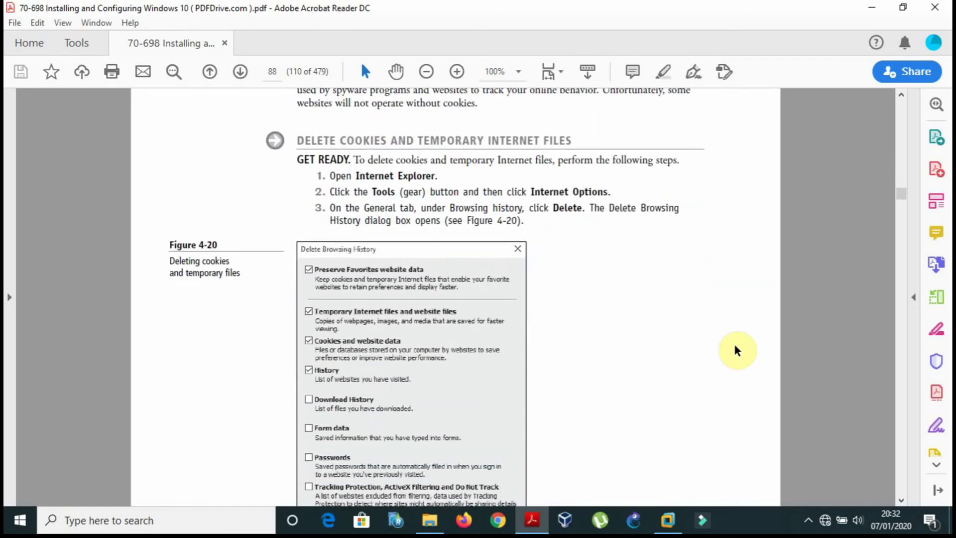
scroll(735, 348, "up", 1)
scroll(735, 347, "down", 1)
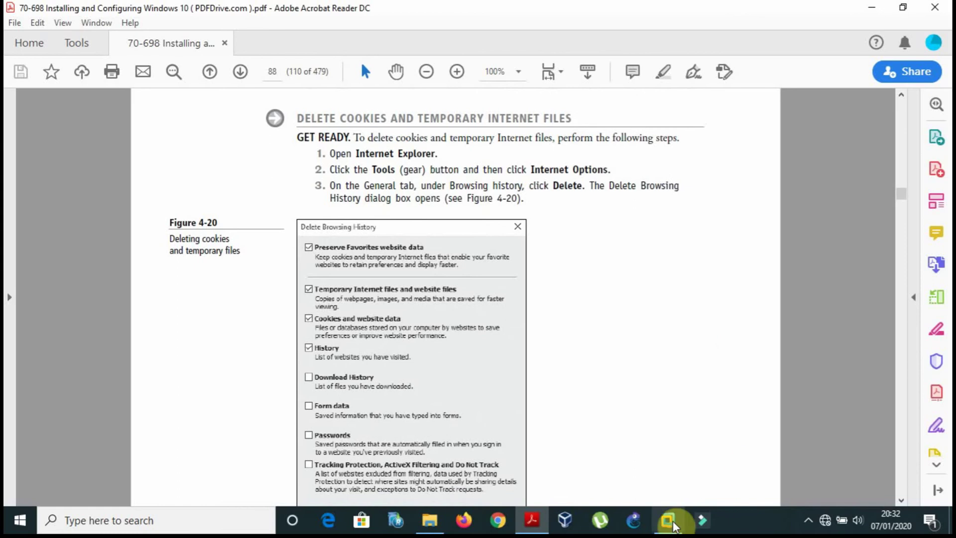
mouse_move(667, 531)
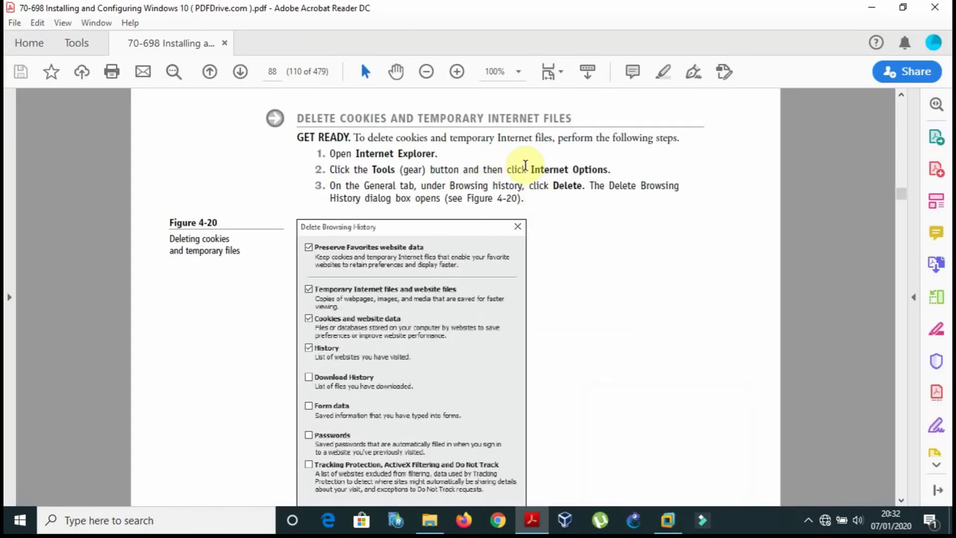
left_click_drag(530, 169, 608, 170)
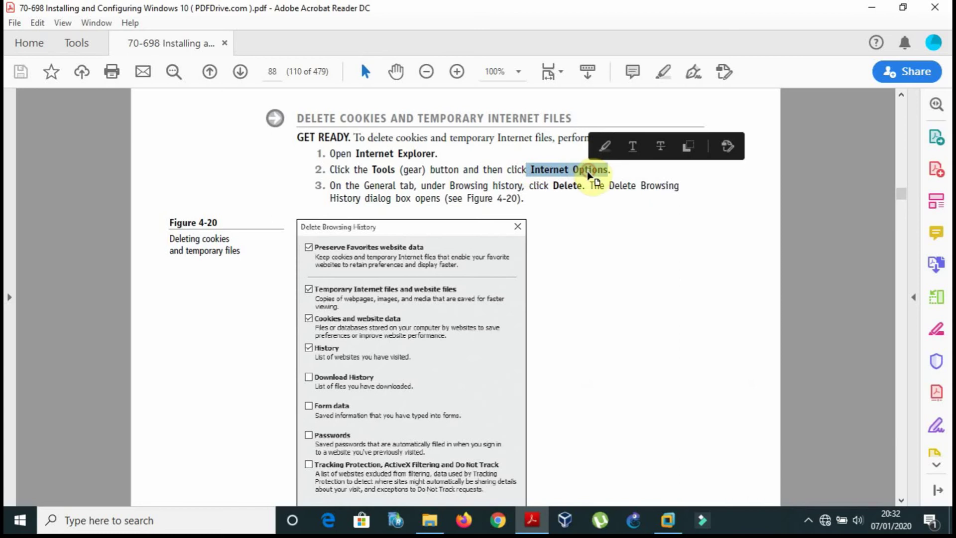
Switch to the VMware virtual machine, and close Registry Editor and the Run dialog
left_click(668, 520)
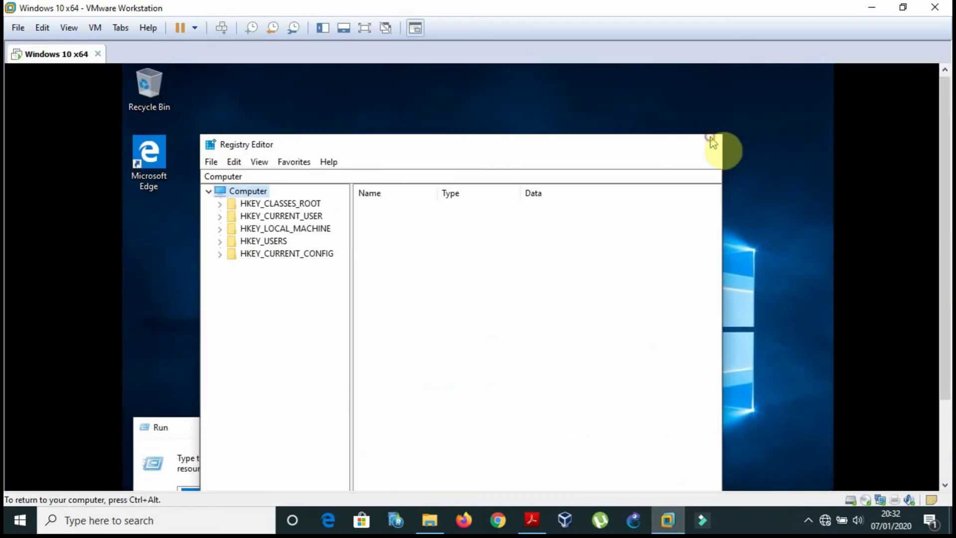
left_click(717, 144)
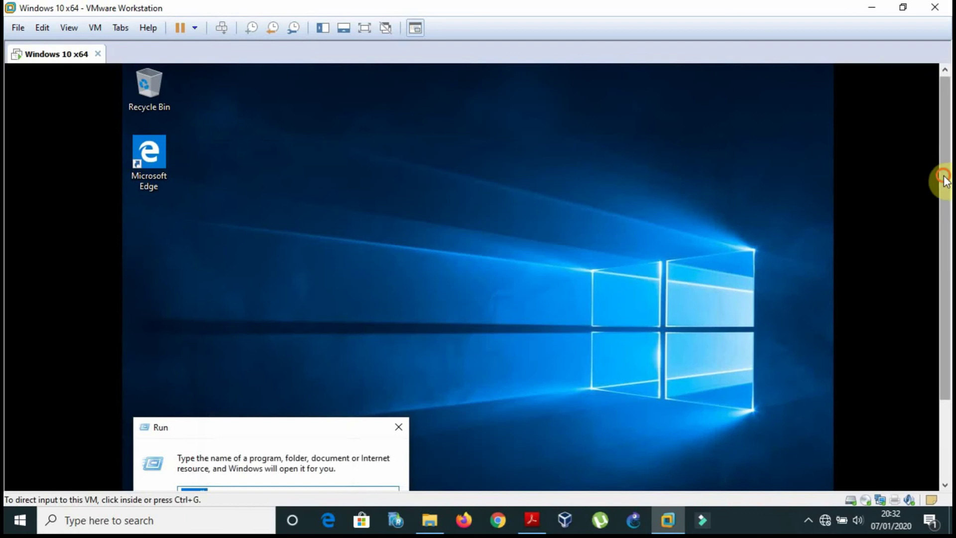
left_click_drag(942, 179, 933, 296)
left_click(399, 325)
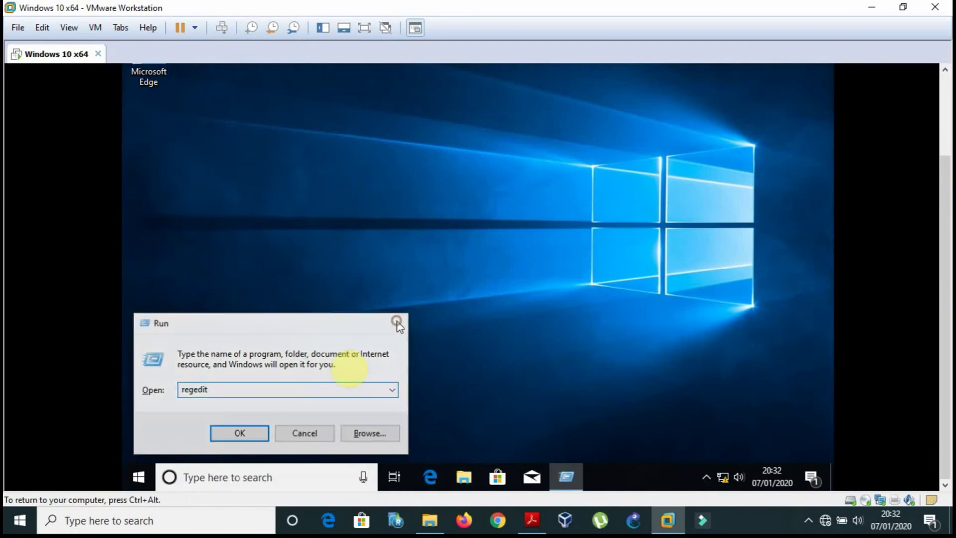
Open Microsoft Edge in the virtual machine, and recheck the Tools and Internet Options step in the Acrobat Reader guide
left_click(434, 481)
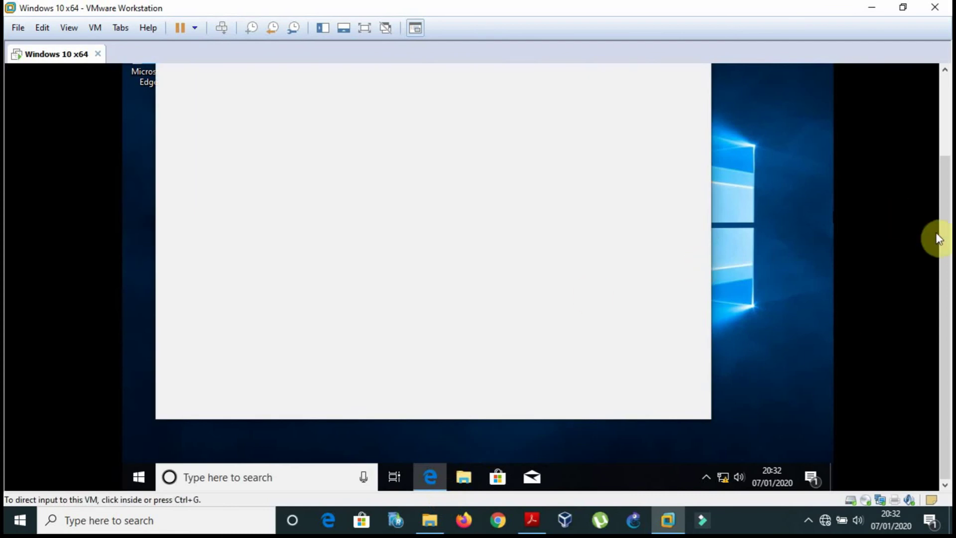
left_click_drag(936, 235, 811, 273)
left_click(529, 523)
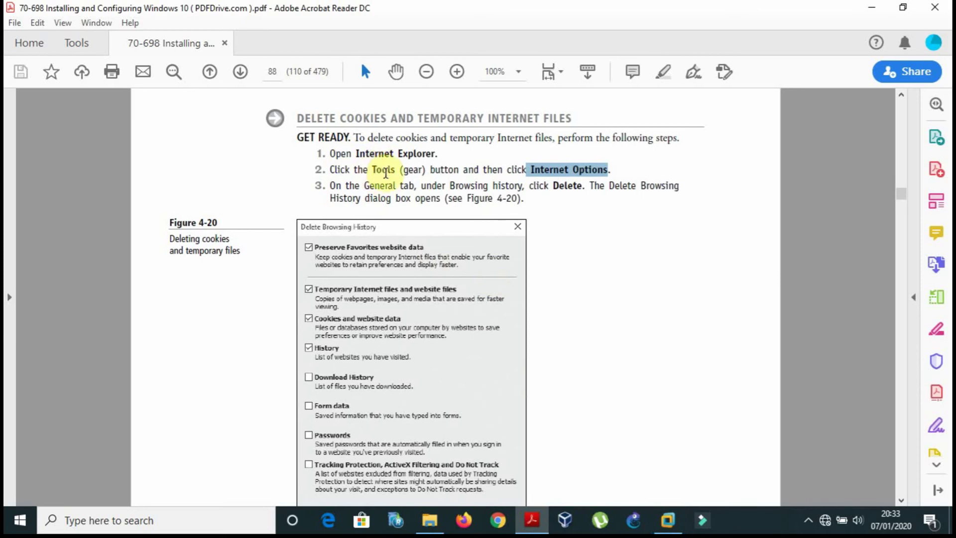
left_click(532, 520)
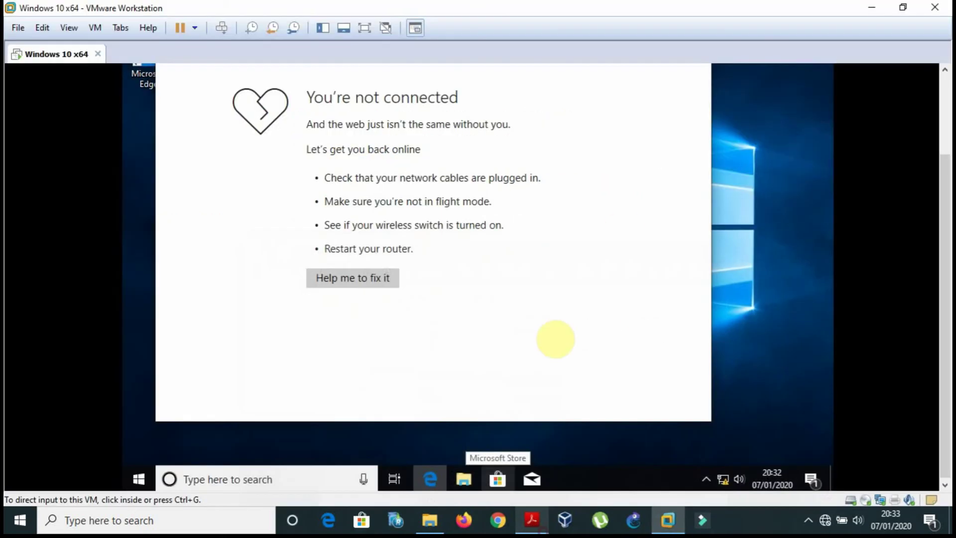
left_click(947, 130)
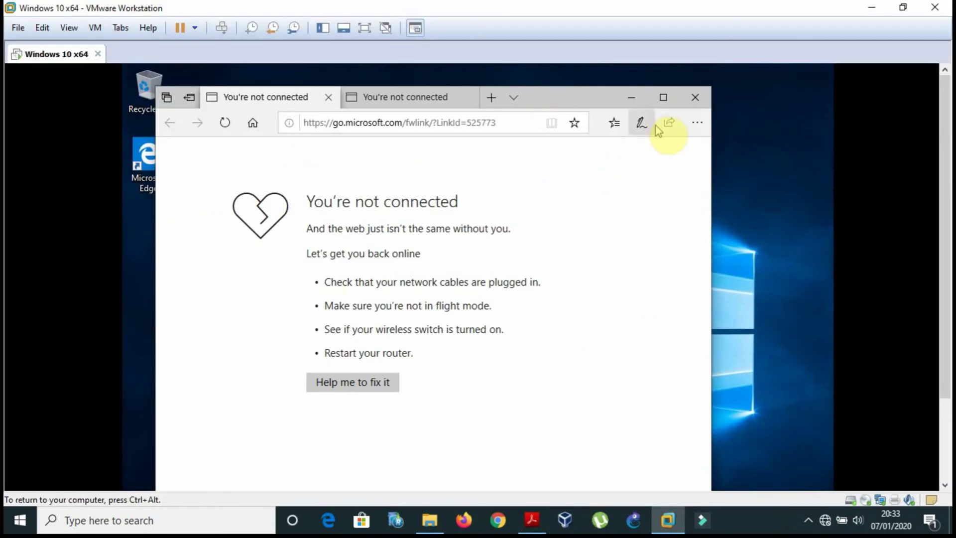
Look for Internet Options among Edge's More tools commands and General settings, comparing them with the PDF guide
left_click(703, 123)
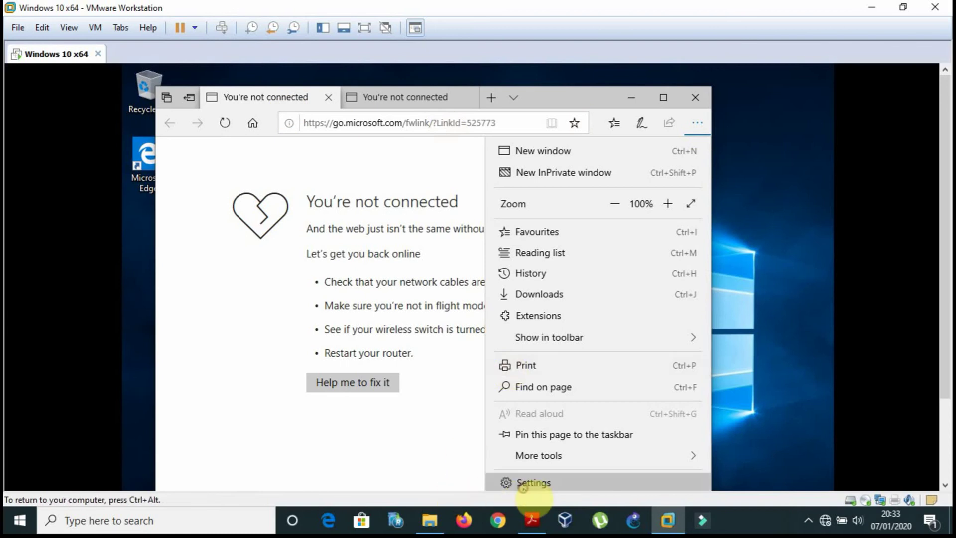
mouse_move(547, 455)
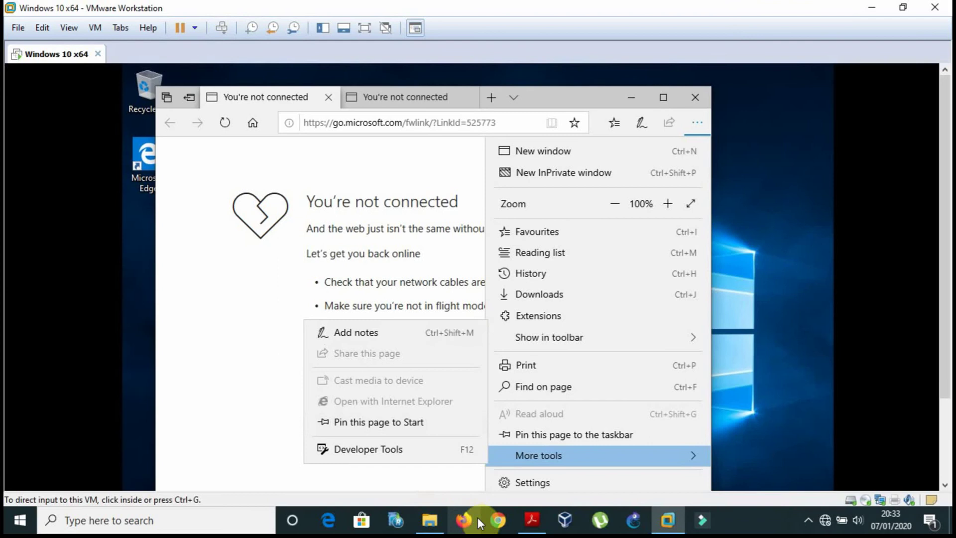
left_click(537, 528)
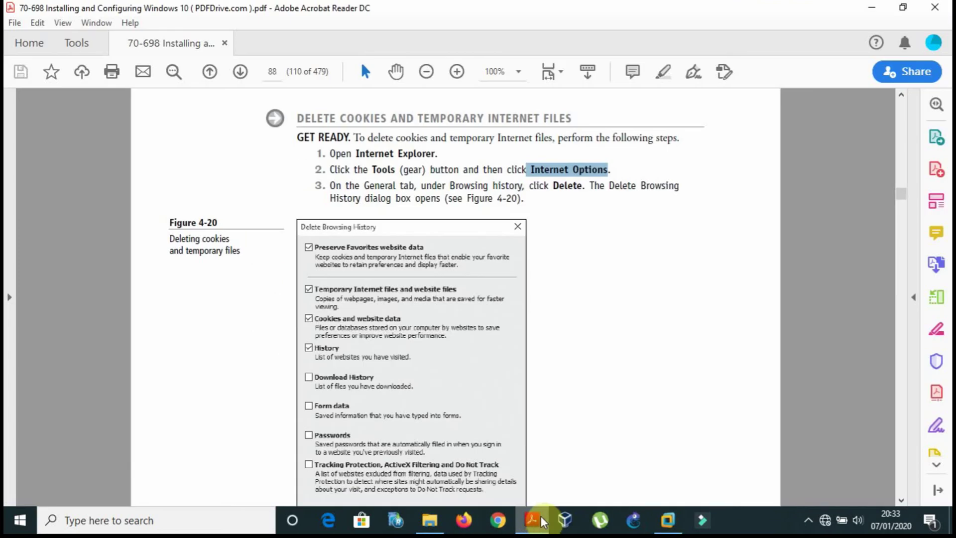
left_click(540, 516)
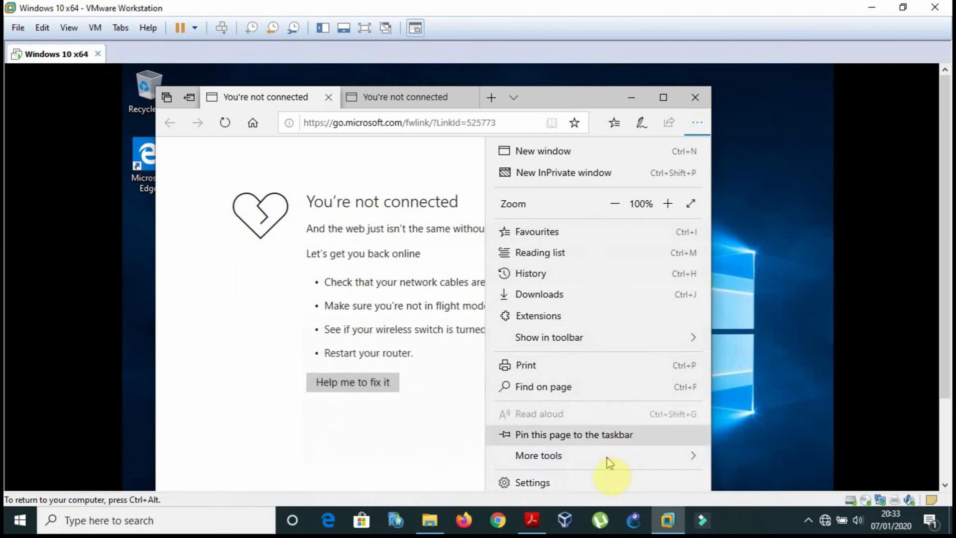
left_click(548, 487)
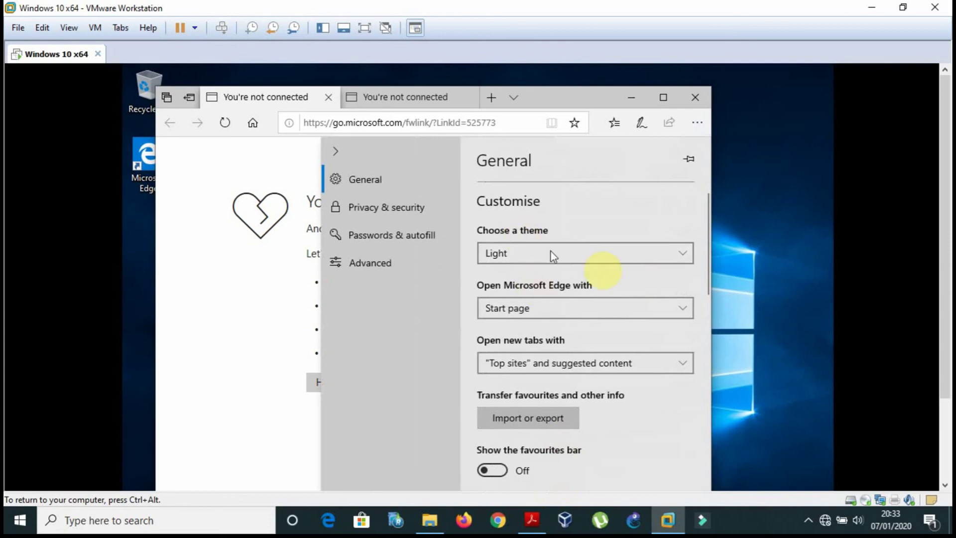
left_click(281, 314)
Look through Edge's Show in toolbar and More tools options for an Internet Options entry
left_click(697, 123)
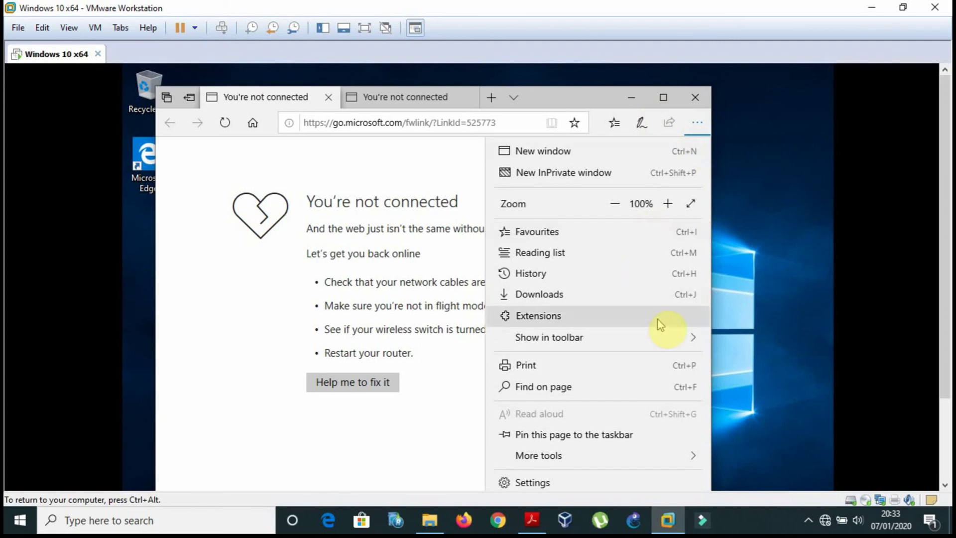
mouse_move(650, 338)
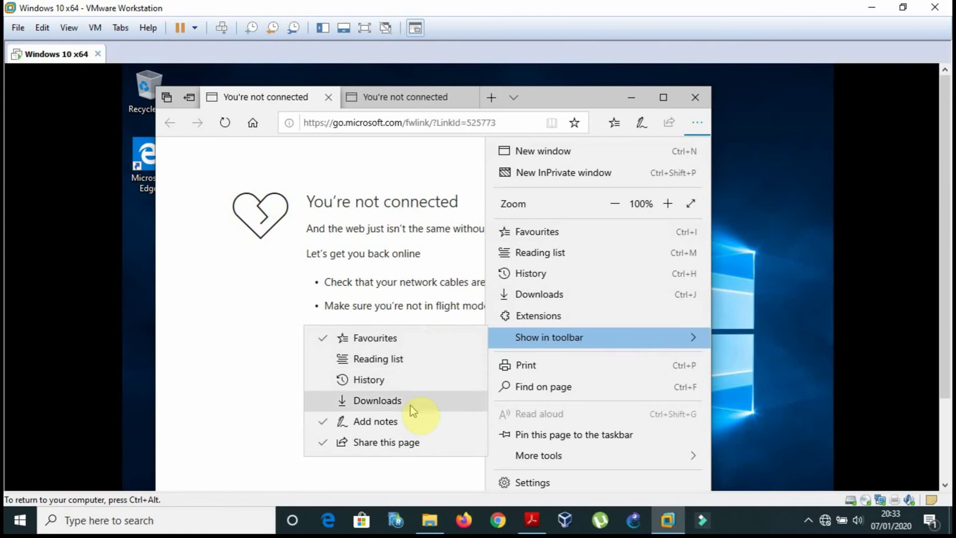
left_click(448, 473)
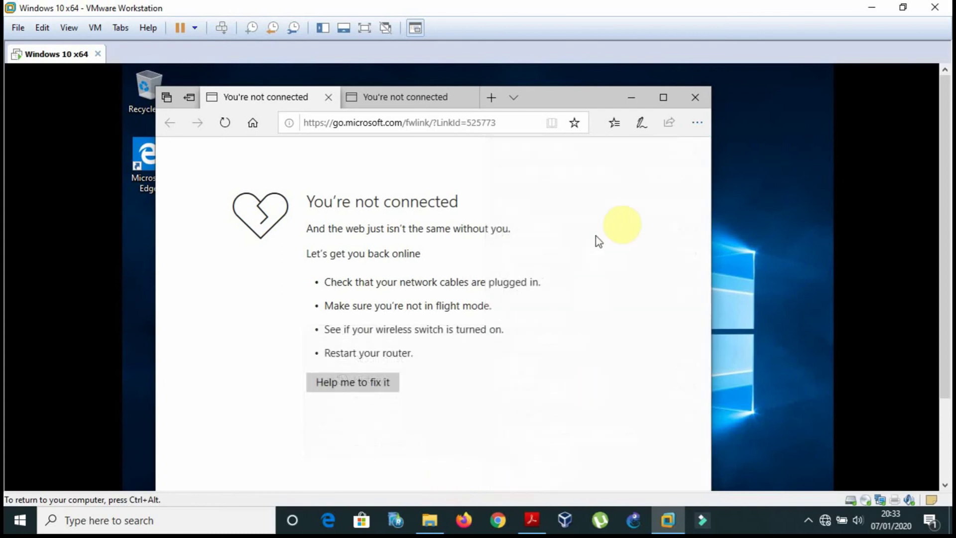
left_click(695, 124)
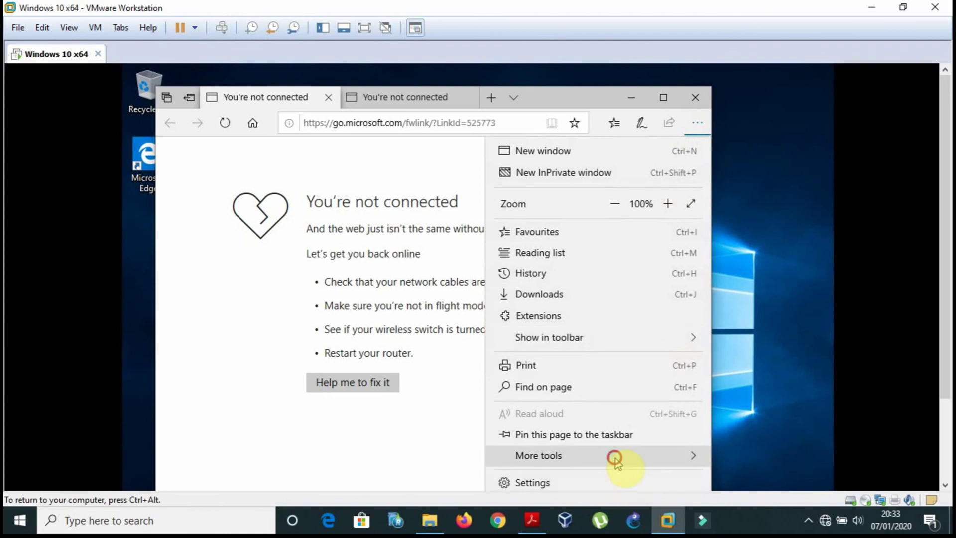
mouse_move(618, 462)
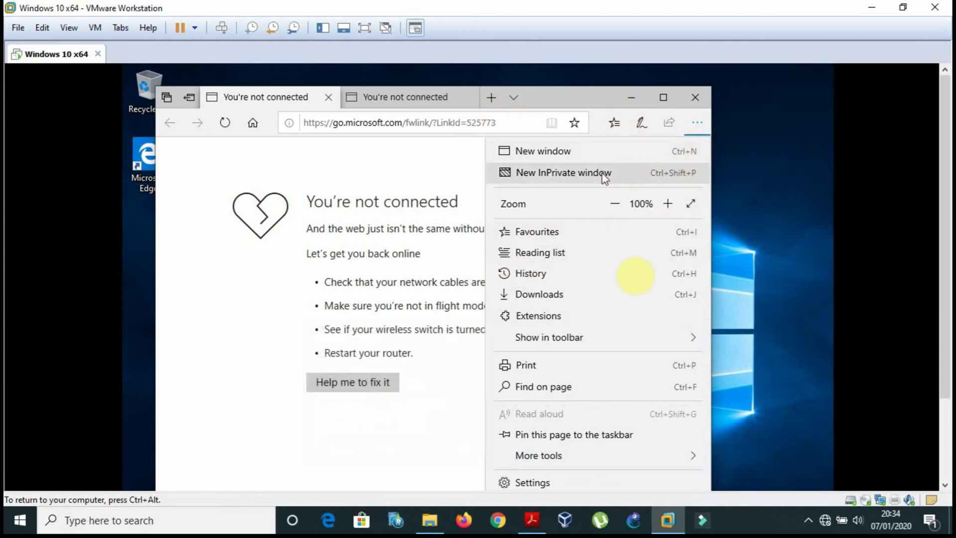
mouse_move(691, 464)
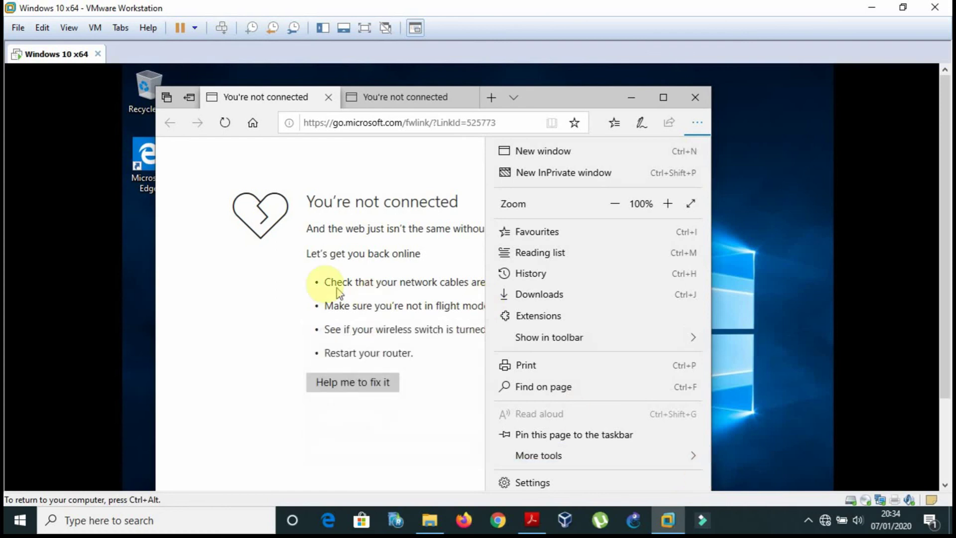
left_click(249, 173)
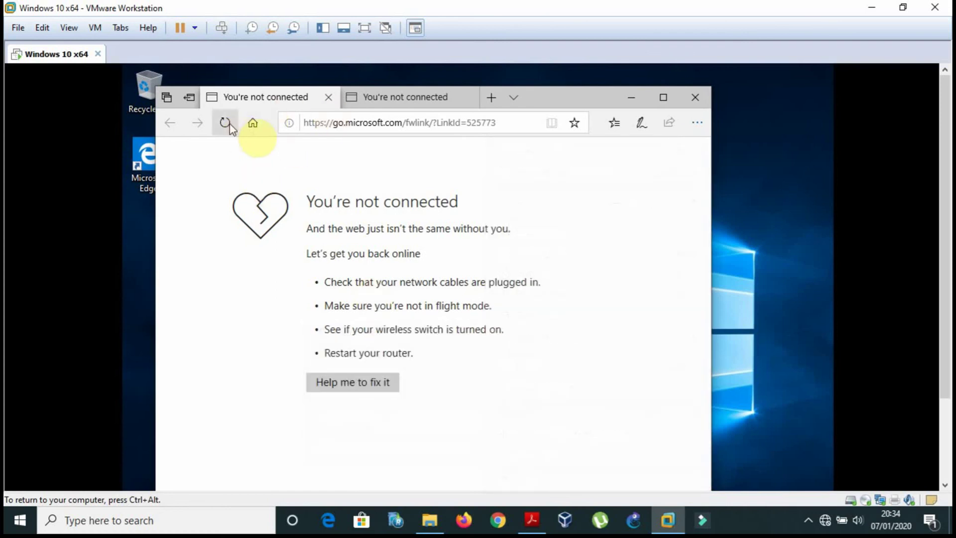
Load Edge's home page, and view the tabs that have been set aside
left_click(253, 123)
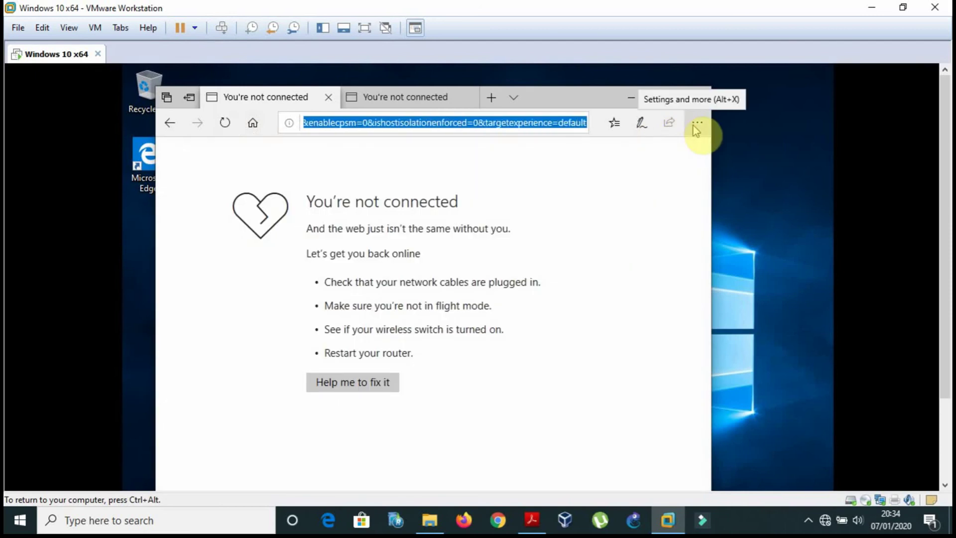
left_click(697, 124)
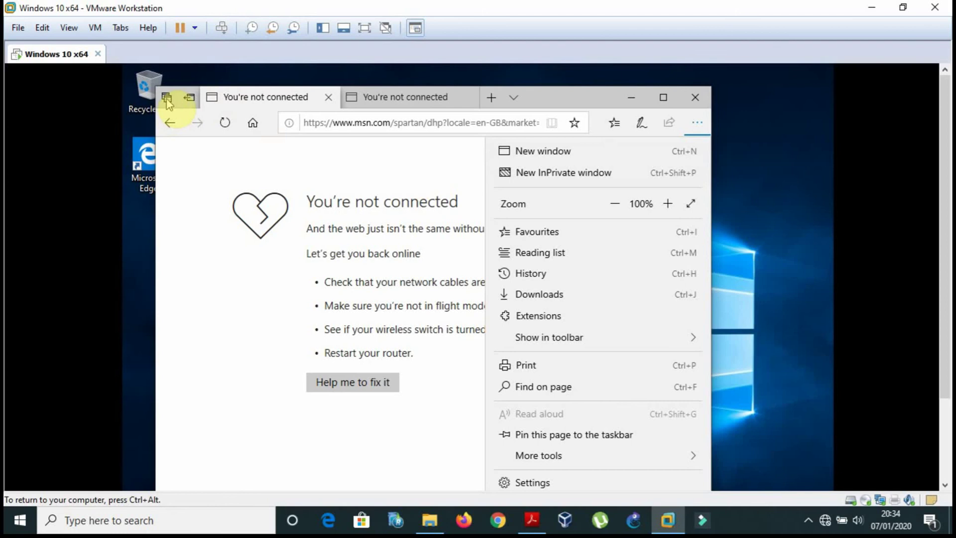
left_click(168, 102)
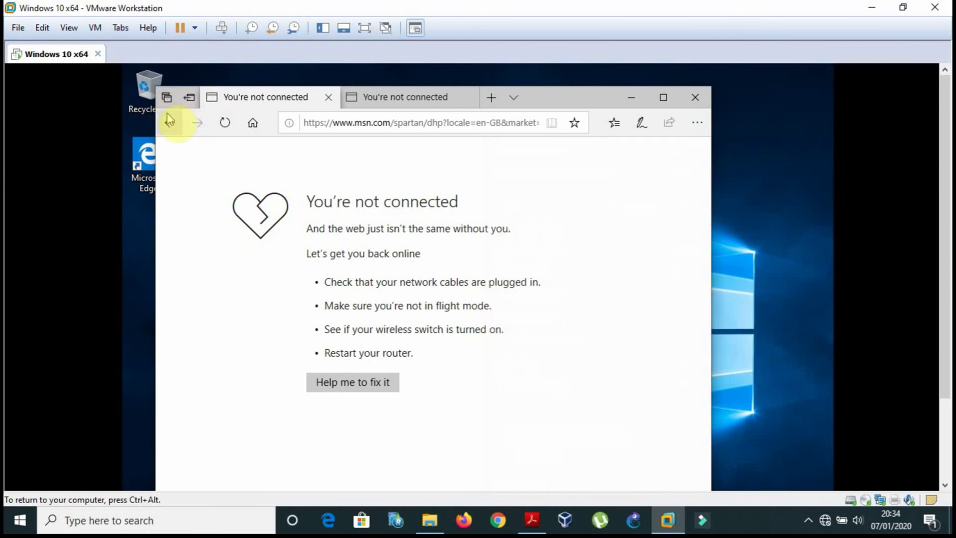
left_click(166, 100)
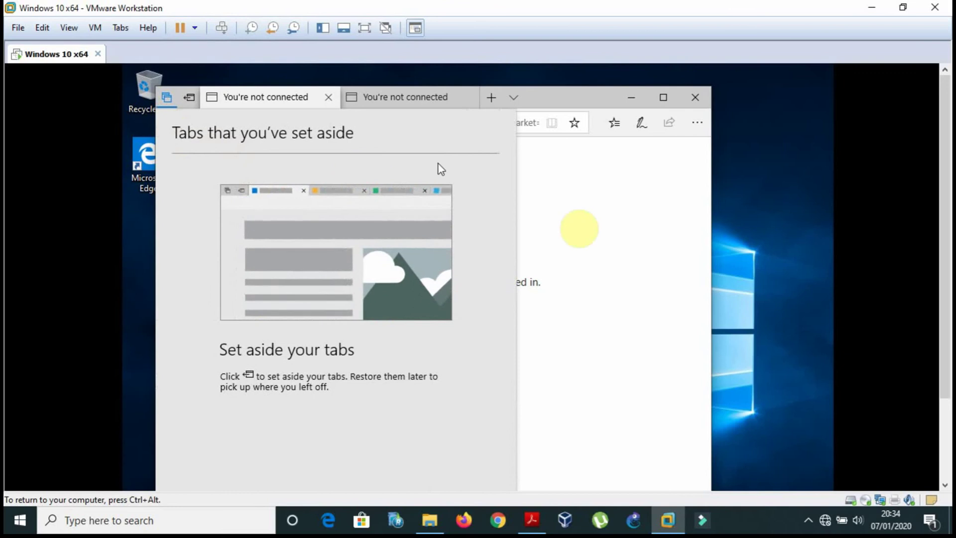
left_click(568, 219)
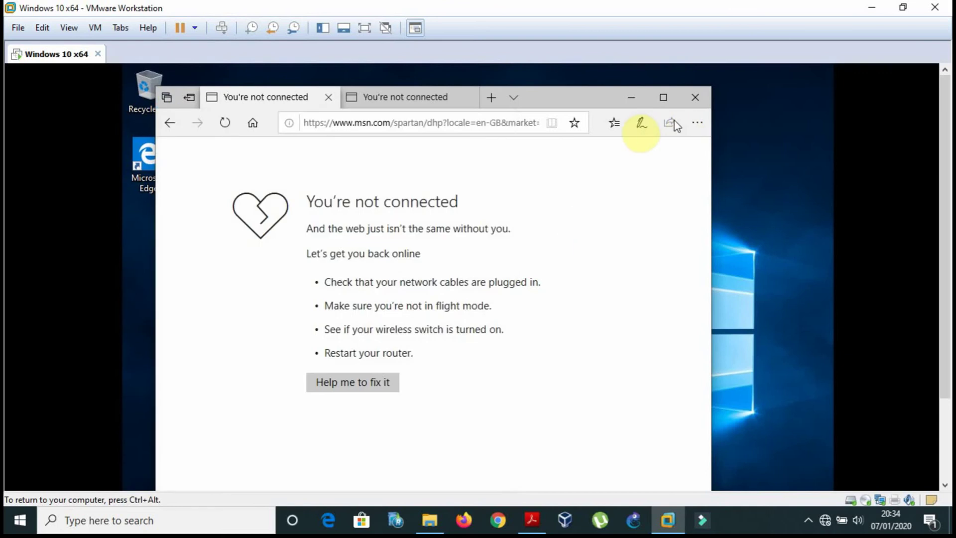
Search the web for "tools" in Edge
left_click(523, 125)
type("tools")
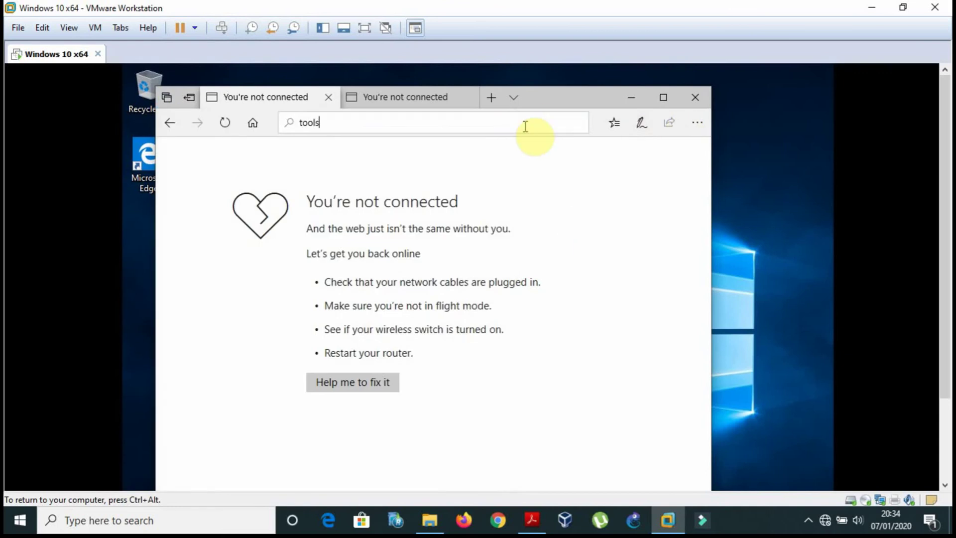
key("Return")
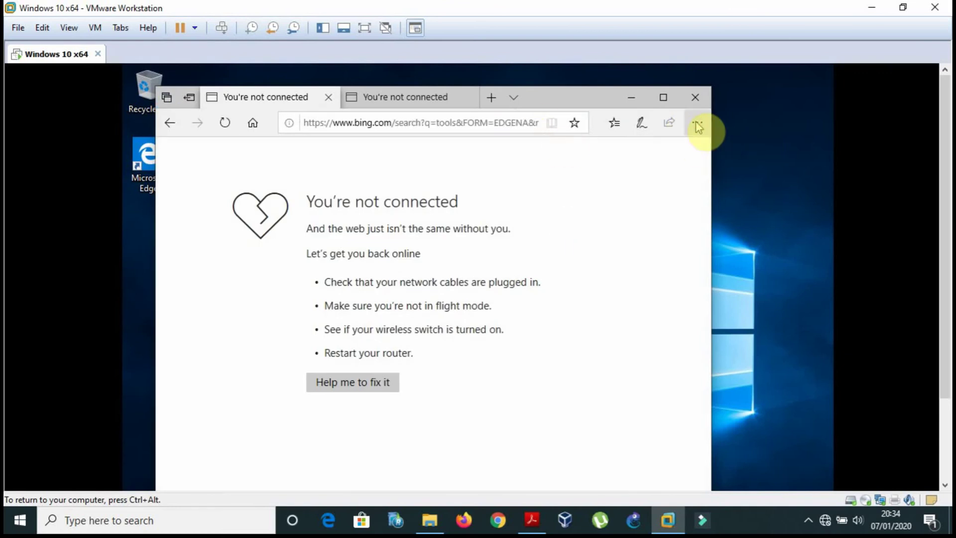
Show the Reading list in the Edge toolbar
left_click(696, 124)
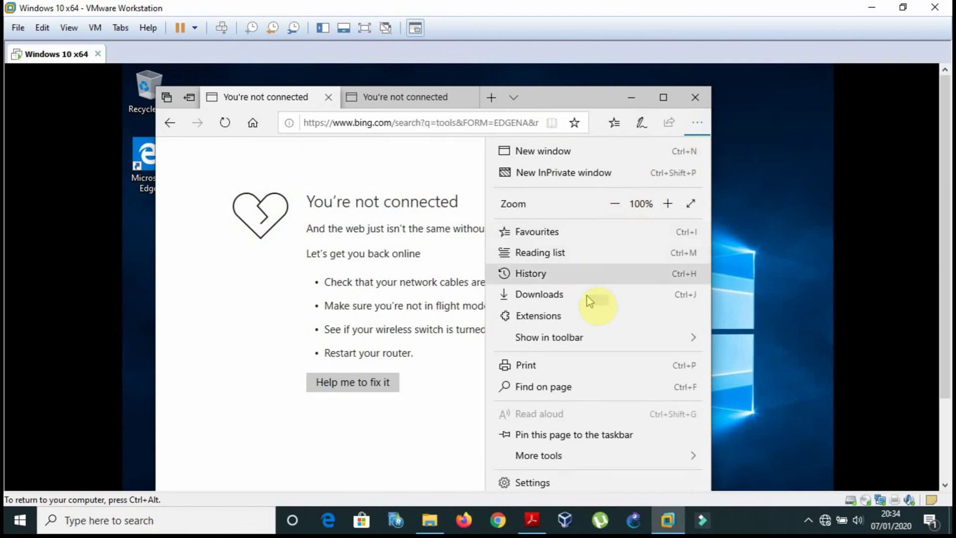
mouse_move(568, 342)
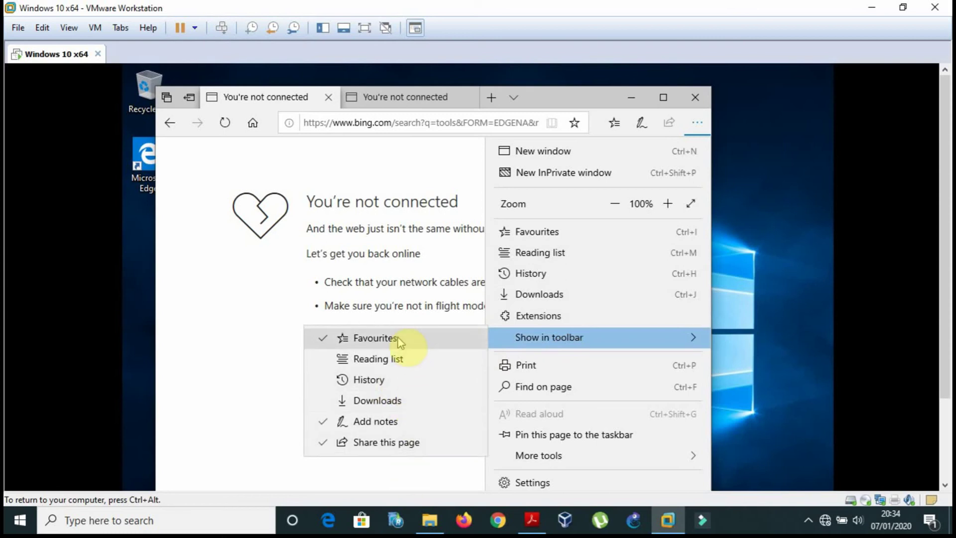
left_click(396, 358)
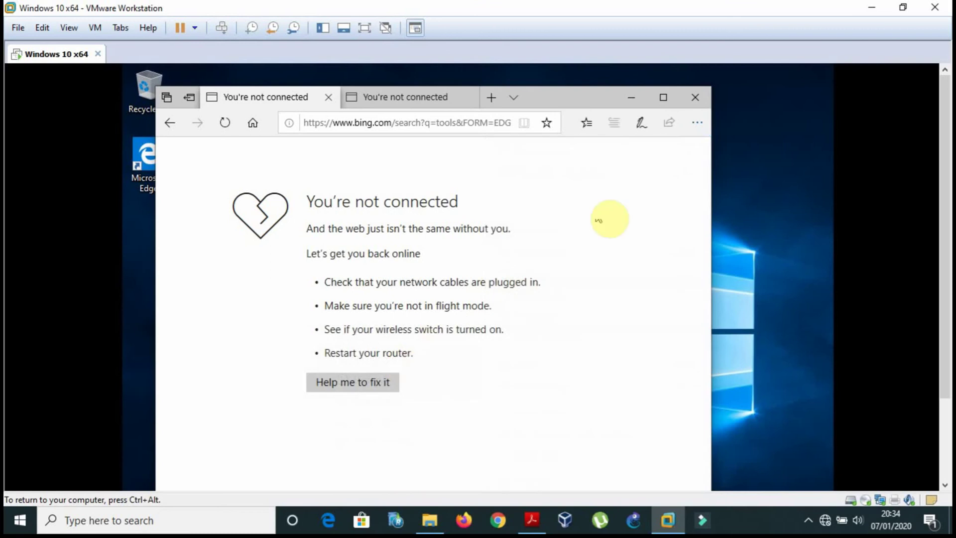
Start closing Edge, reread the Tools button step in the Acrobat Reader guide, and cancel closing all tabs in the virtual machine
left_click(696, 98)
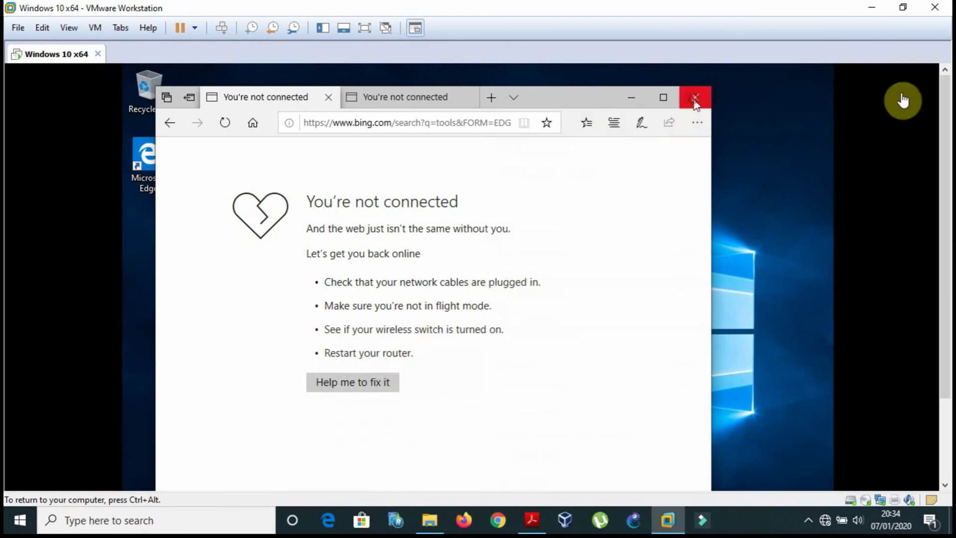
left_click_drag(944, 177, 934, 249)
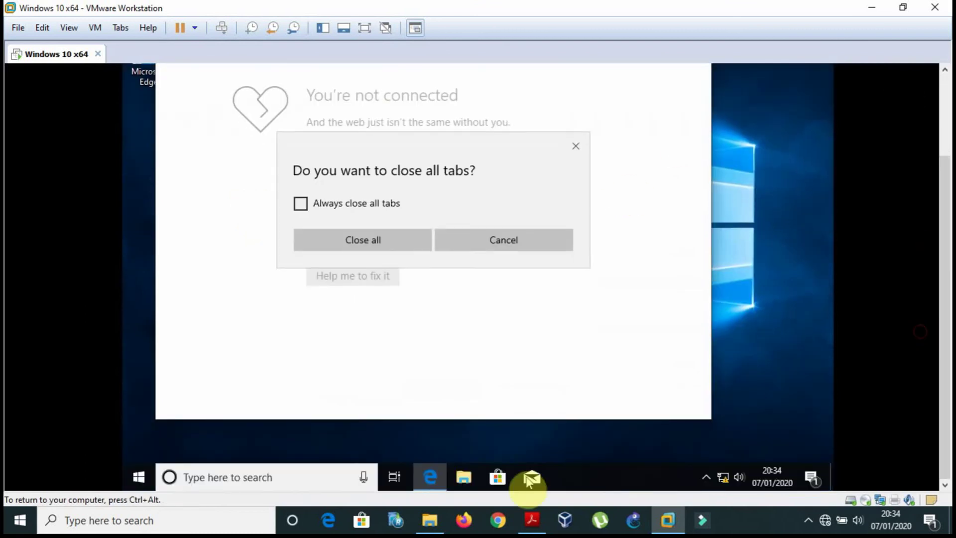
left_click(526, 518)
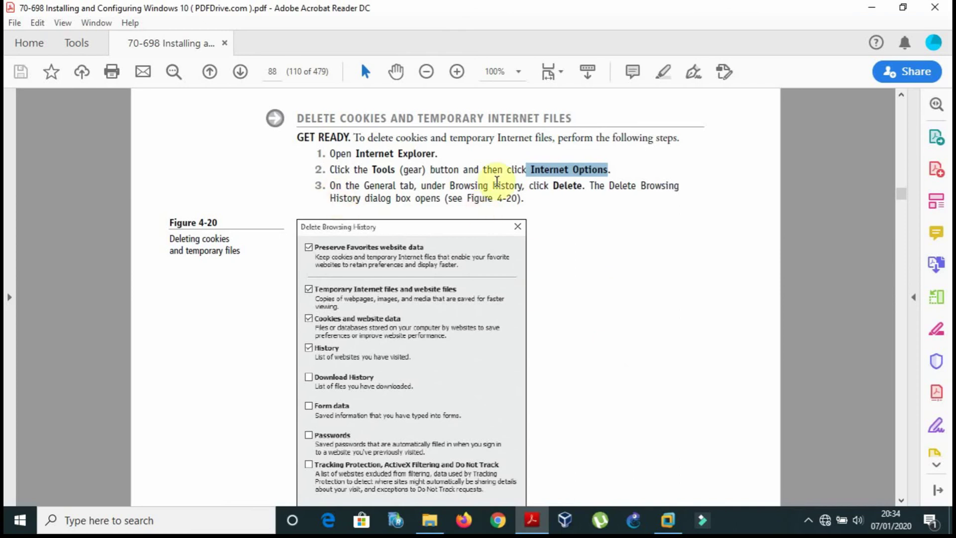
left_click_drag(332, 171, 422, 169)
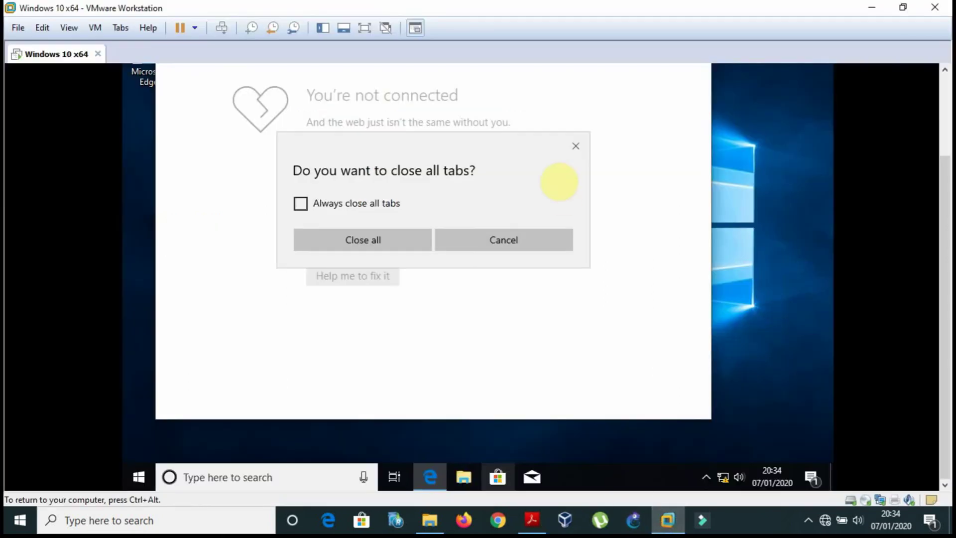
left_click(514, 244)
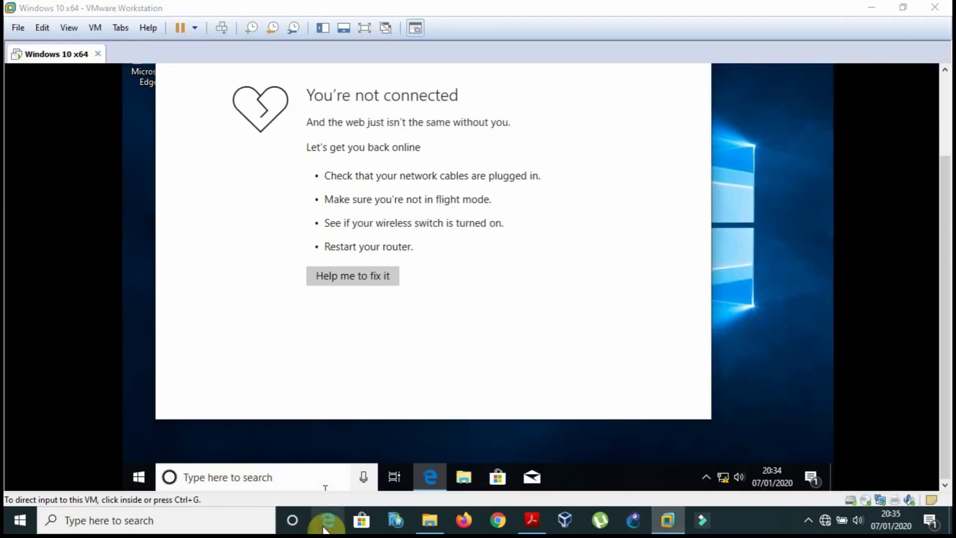
Open Edge on the host computer, look through its settings menu, and close all its tabs
left_click(326, 520)
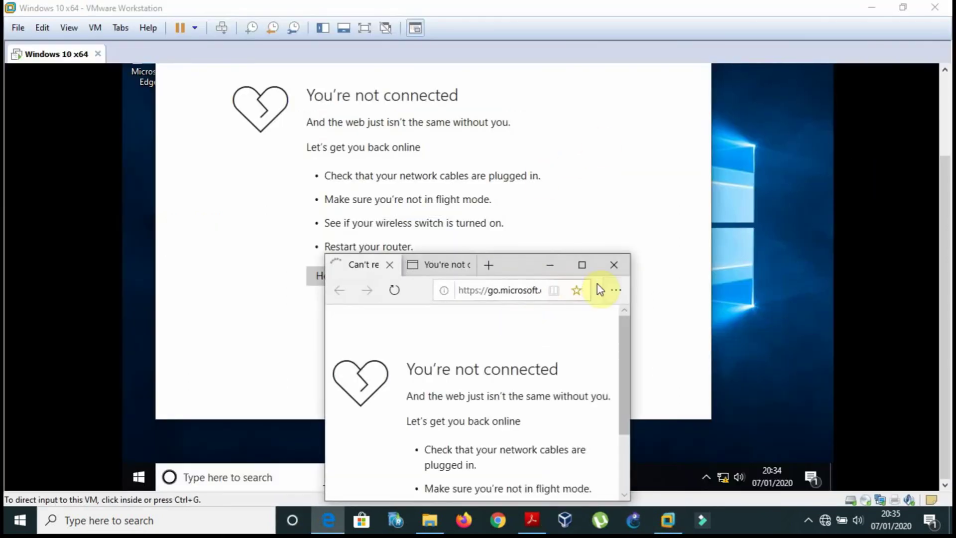
left_click_drag(515, 264, 500, 149)
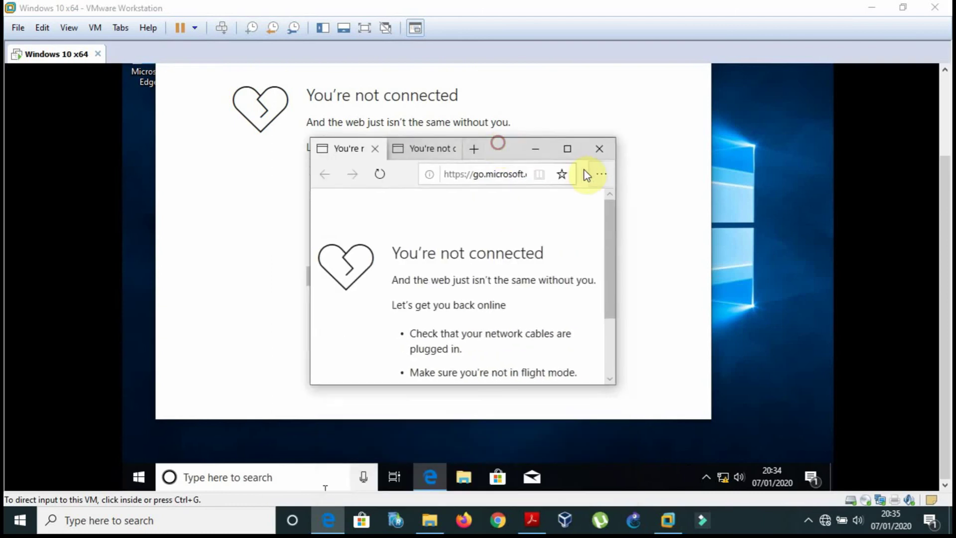
left_click(601, 175)
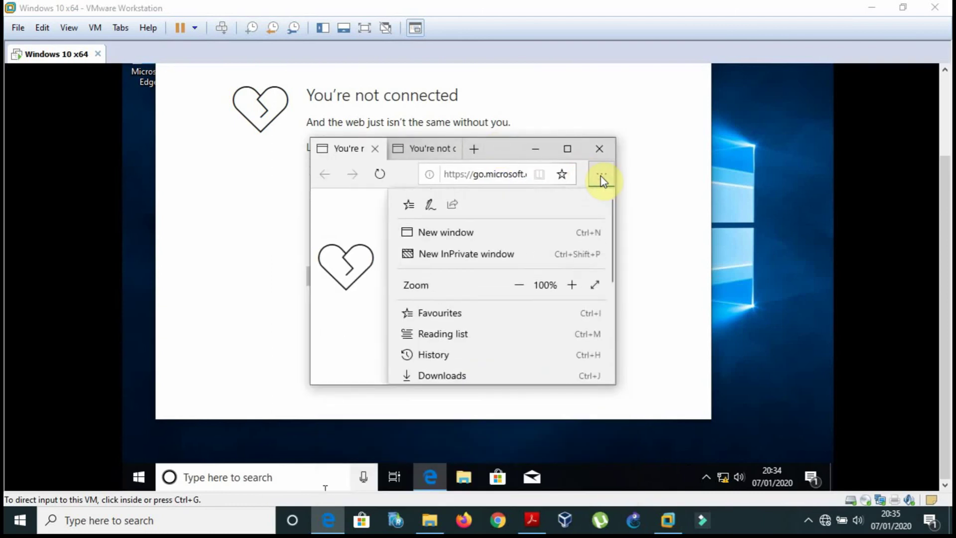
left_click(605, 140)
left_click(599, 148)
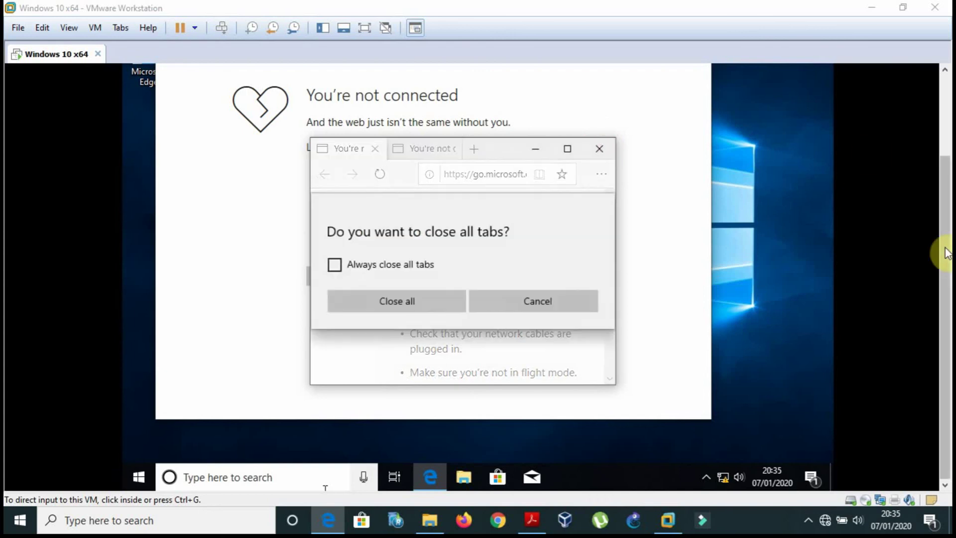
left_click(408, 302)
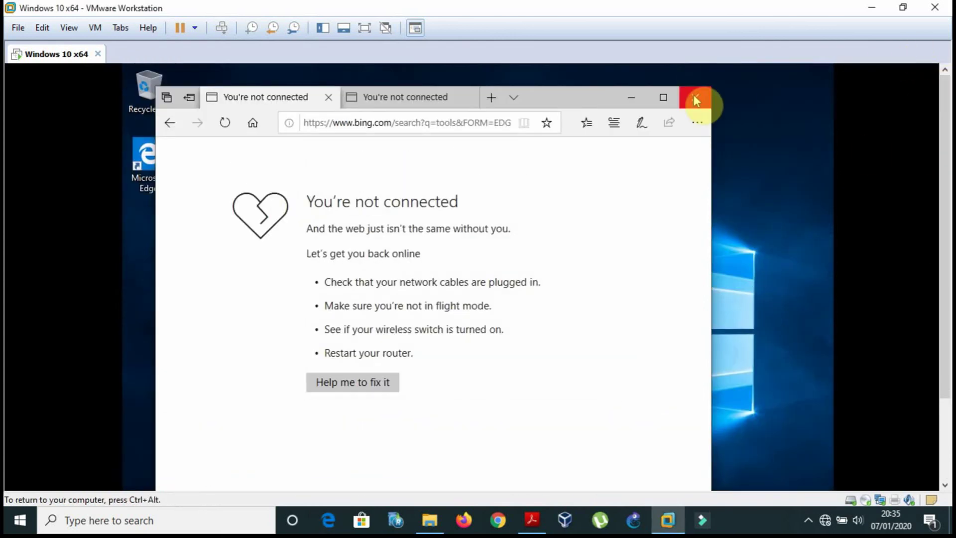
Close all Edge tabs in the virtual machine, and reread the cookie deletion steps in the Acrobat Reader guide
left_click(696, 102)
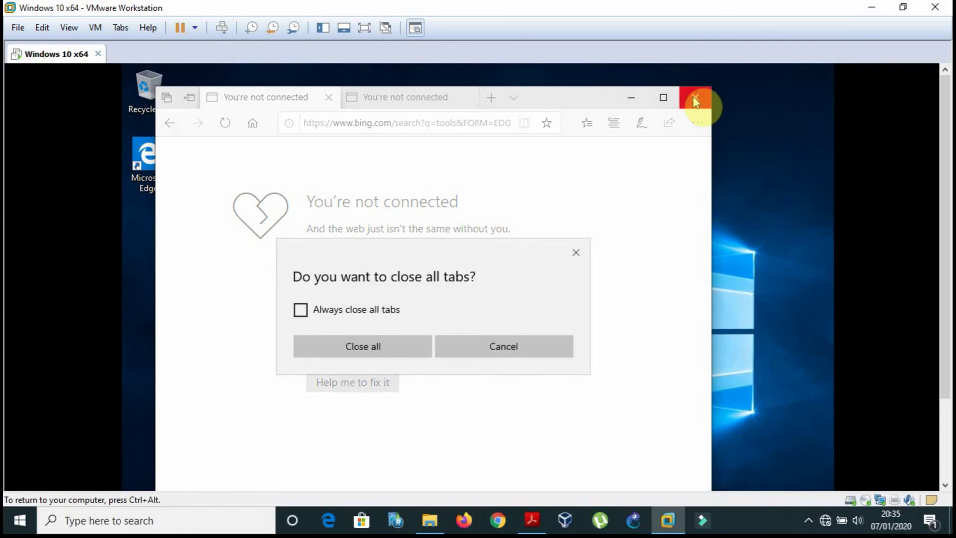
left_click(376, 347)
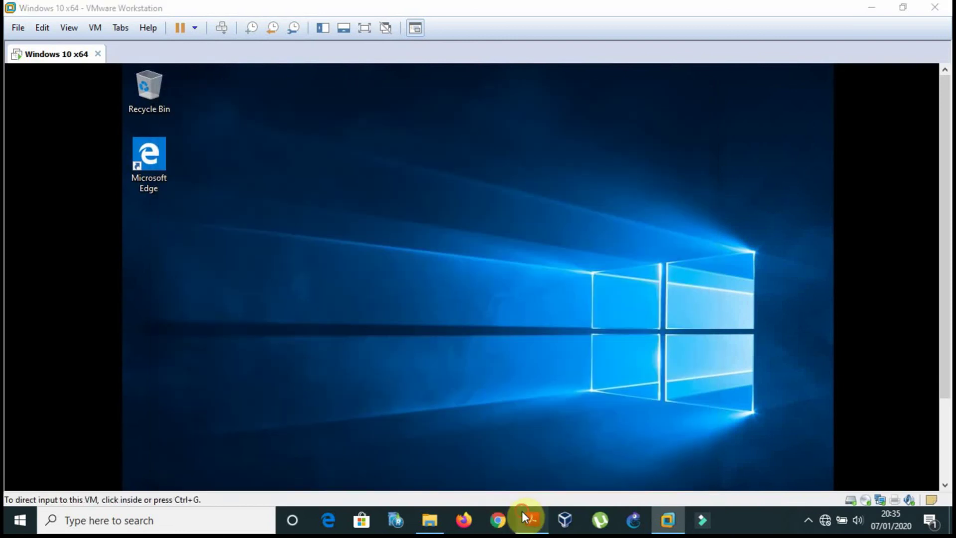
left_click(530, 518)
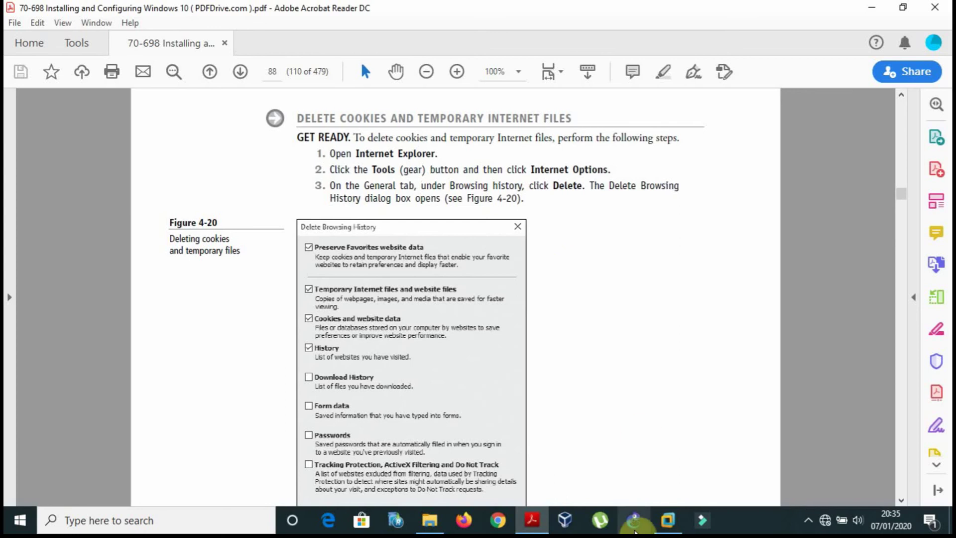
Return to the virtual machine, reopen Edge, and open a new InPrivate window
left_click(668, 520)
left_click_drag(946, 286, 865, 427)
left_click(397, 485)
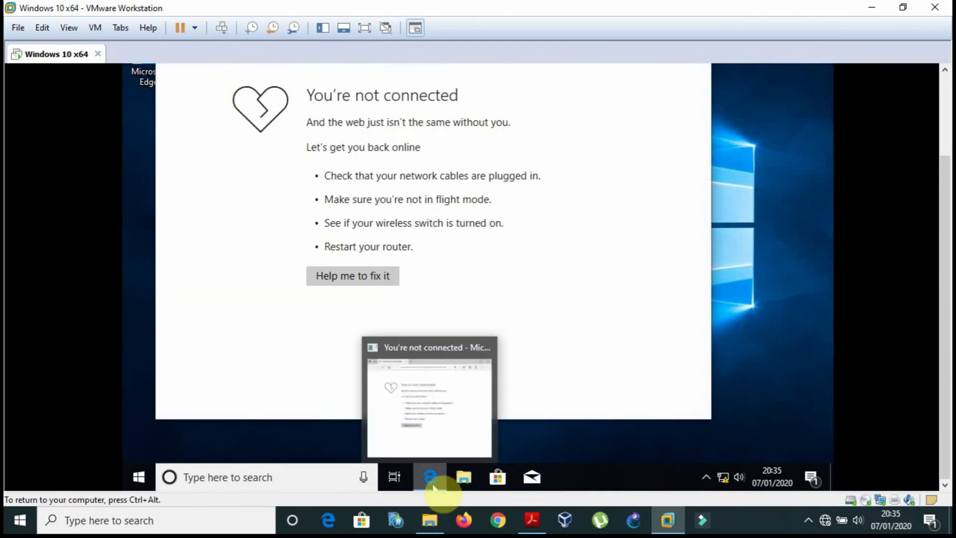
right_click(431, 478)
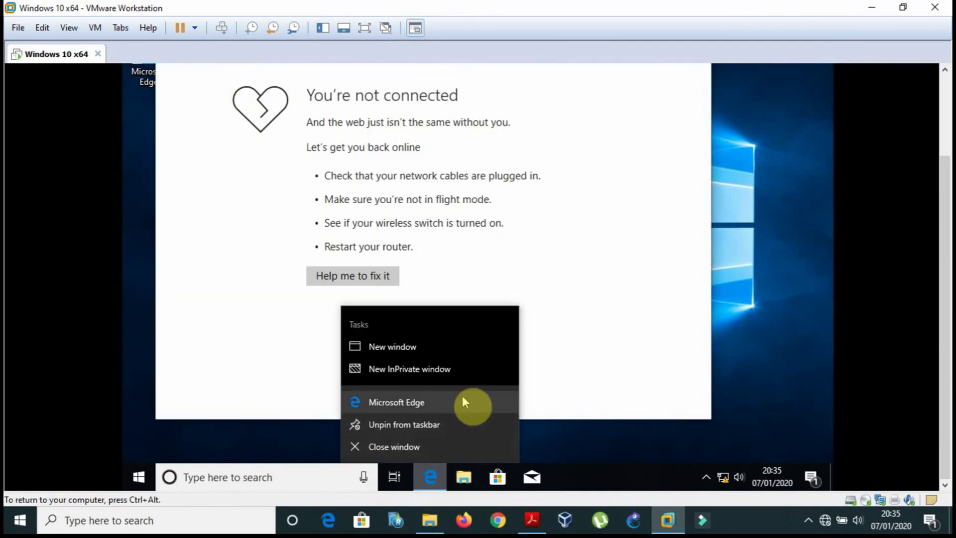
left_click(784, 228)
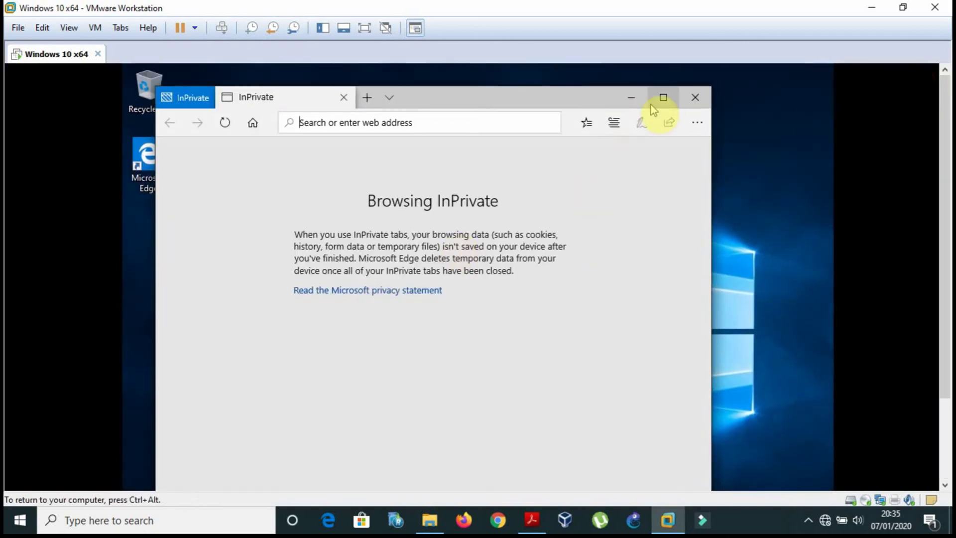
View the Reading list in the InPrivate window, and close the InPrivate tab
left_click(618, 125)
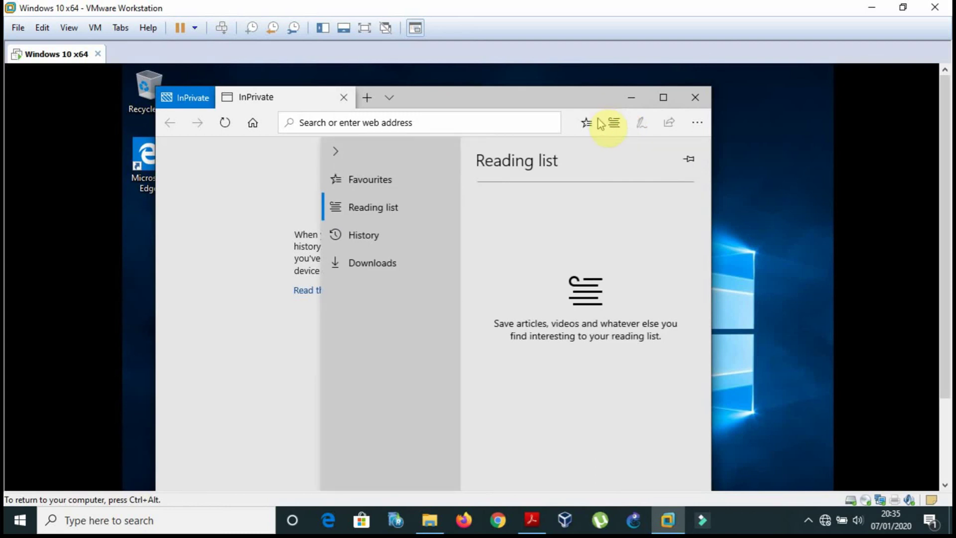
left_click(251, 125)
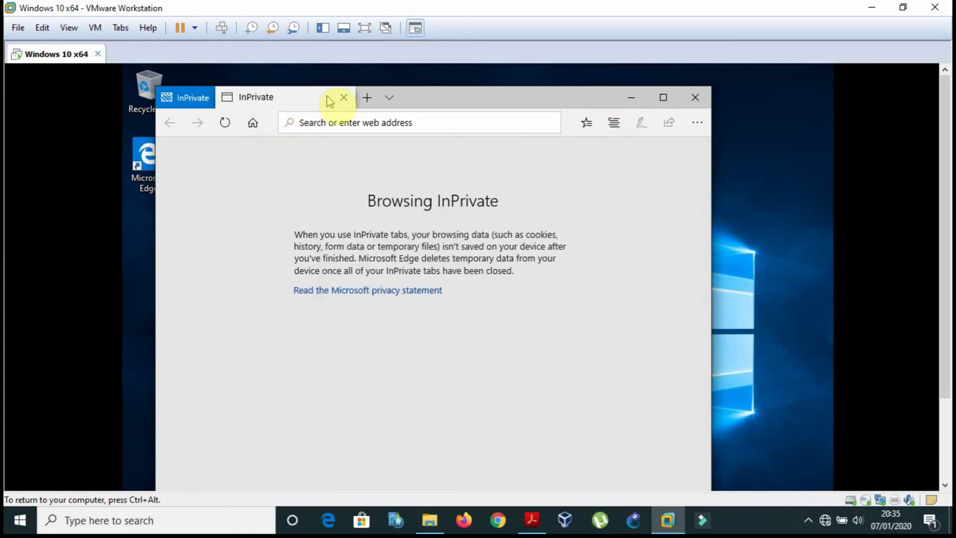
left_click(344, 98)
View the Reading list in the regular Edge window, and look at the General settings before dismissing them
left_click(616, 123)
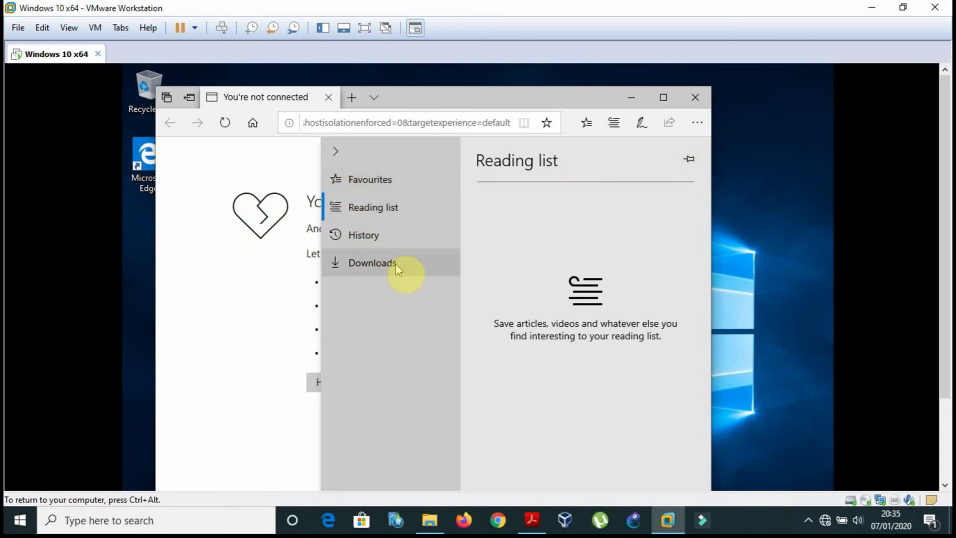
left_click(692, 125)
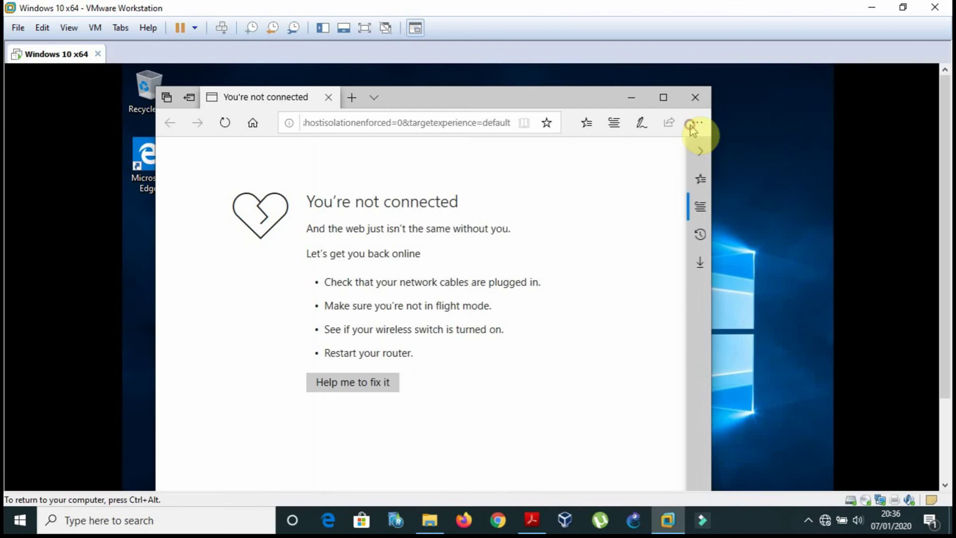
left_click(692, 124)
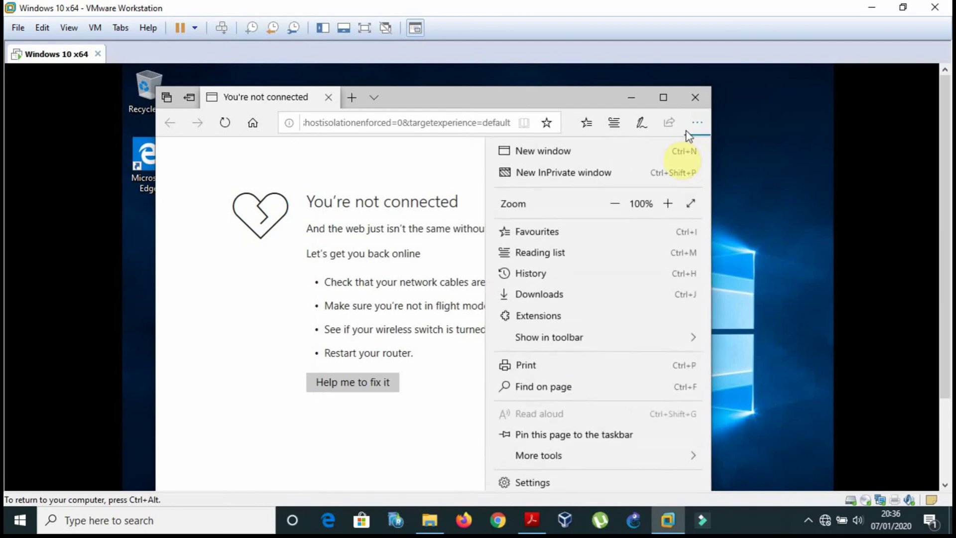
left_click(530, 483)
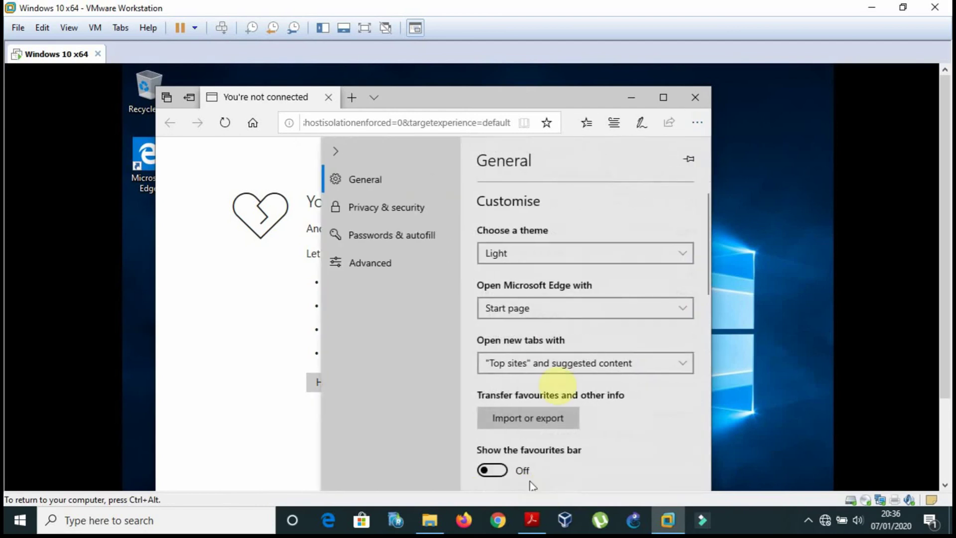
left_click(502, 101)
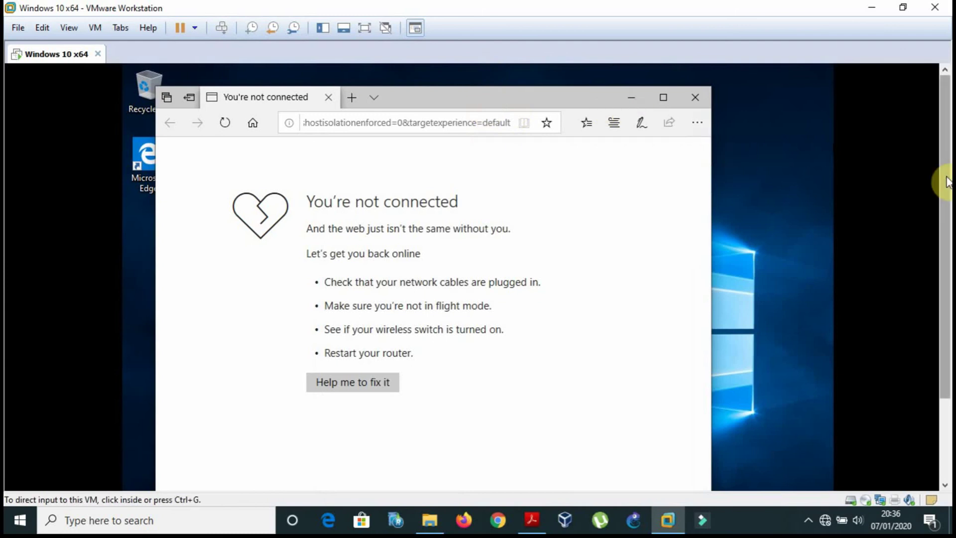
Open Edge's General settings and collapse the settings category list
left_click_drag(941, 179, 939, 337)
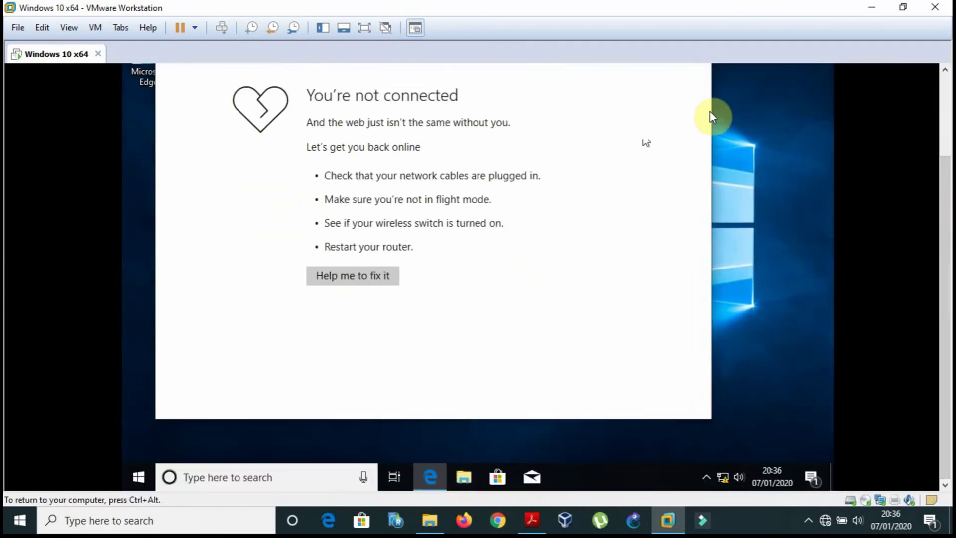
left_click_drag(946, 192, 940, 149)
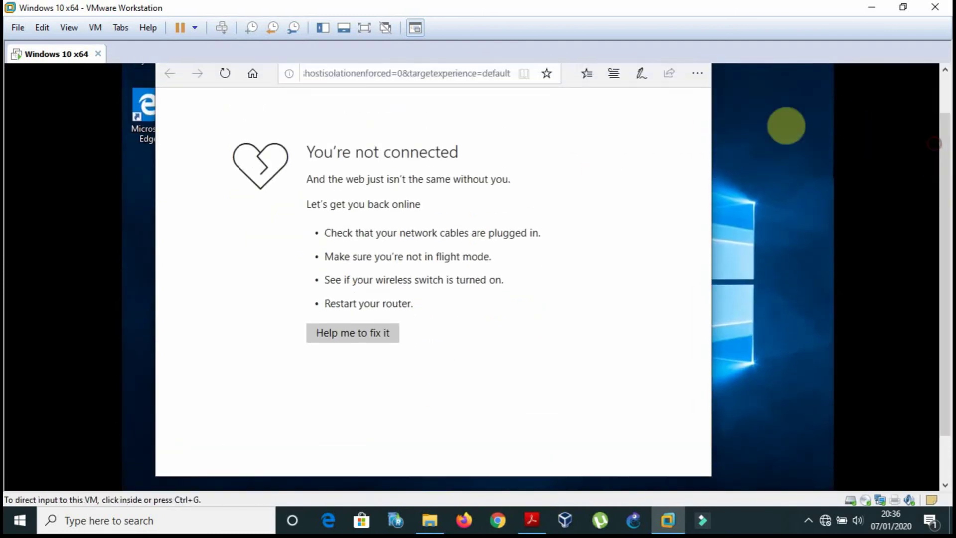
left_click(704, 74)
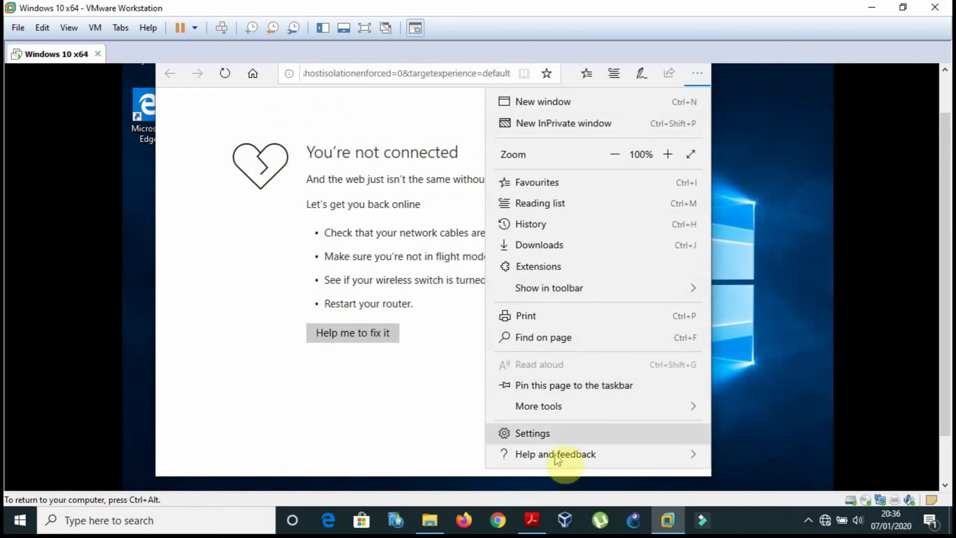
mouse_move(551, 448)
left_click(540, 434)
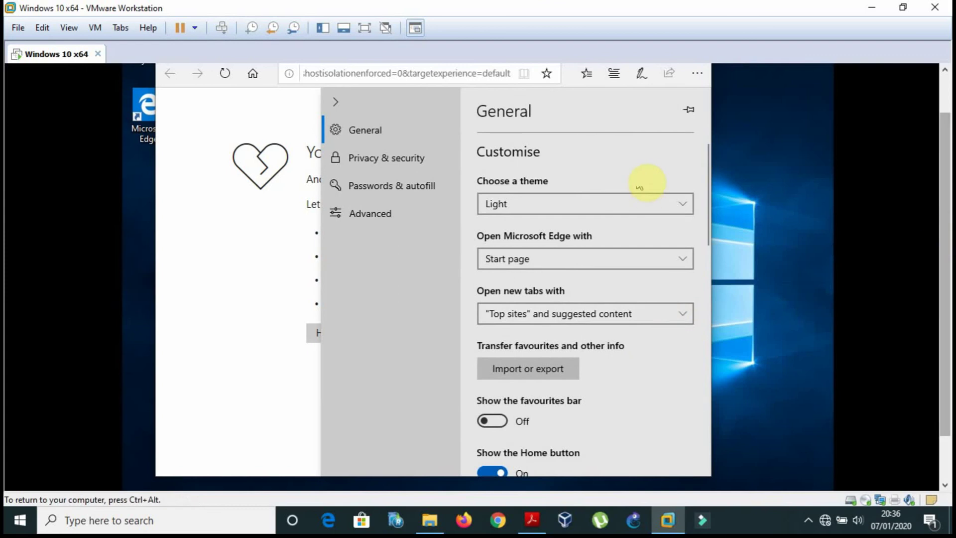
left_click(366, 130)
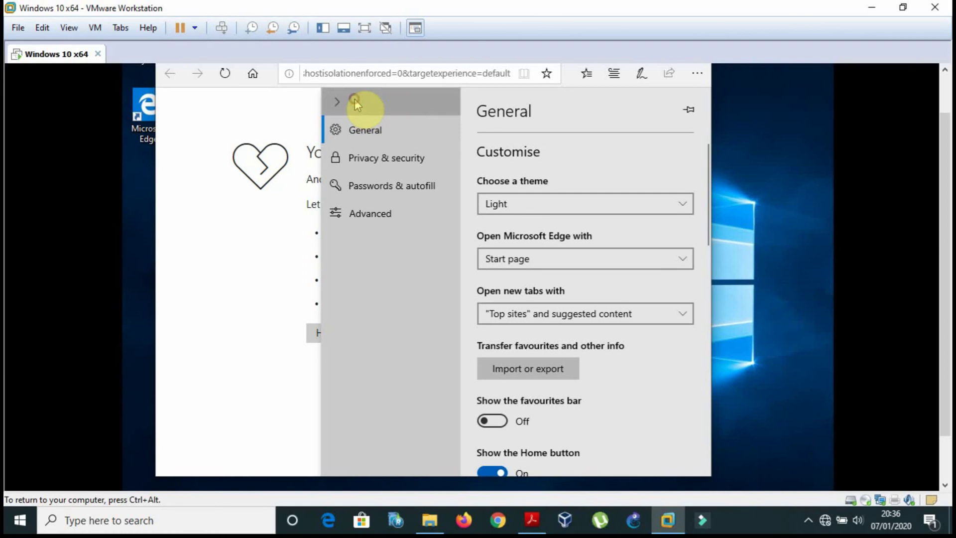
left_click(355, 102)
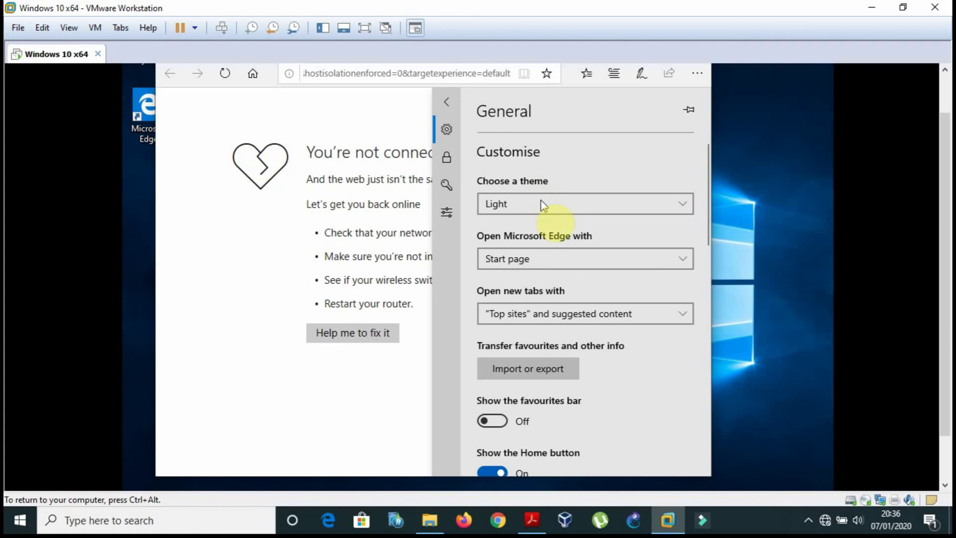
Check the "Open new tabs with" setting, and examine the General settings down to the Account section
left_click(637, 313)
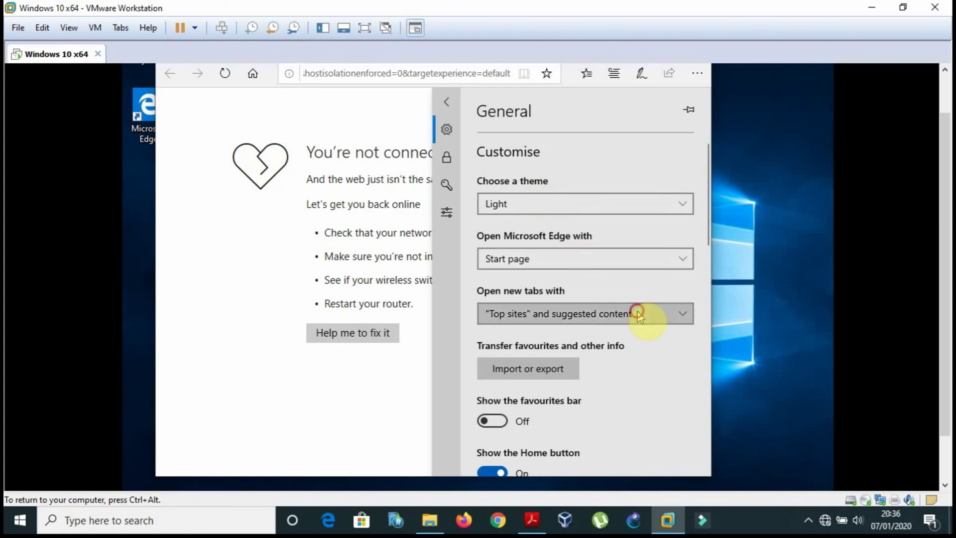
left_click(639, 313)
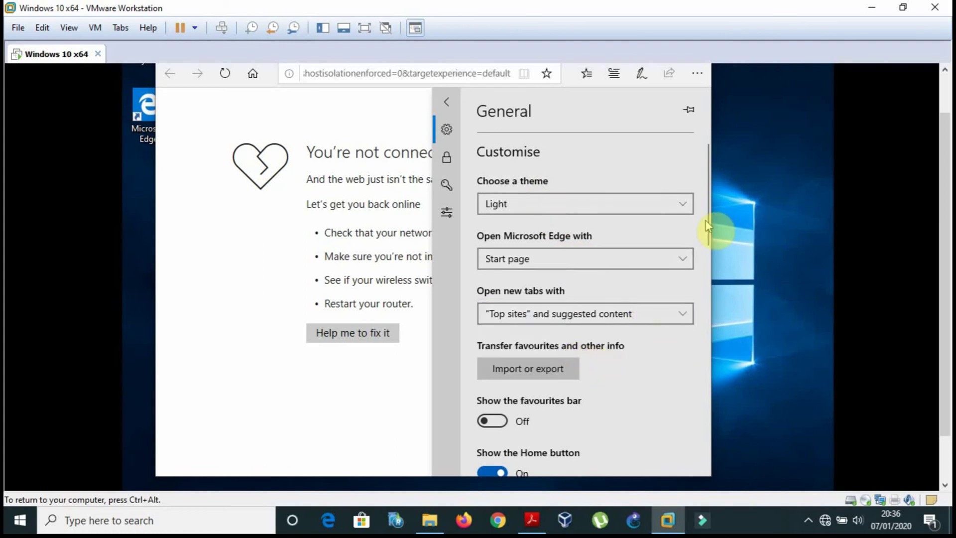
left_click_drag(710, 217, 710, 415)
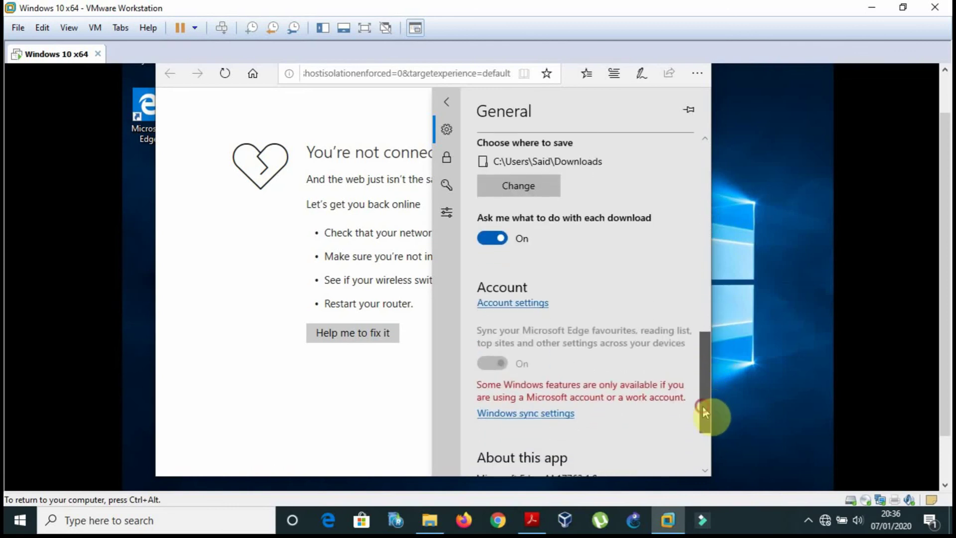
View the Windows account settings linked from Edge, close them, and check the "Open Microsoft Edge with" setting
left_click(499, 304)
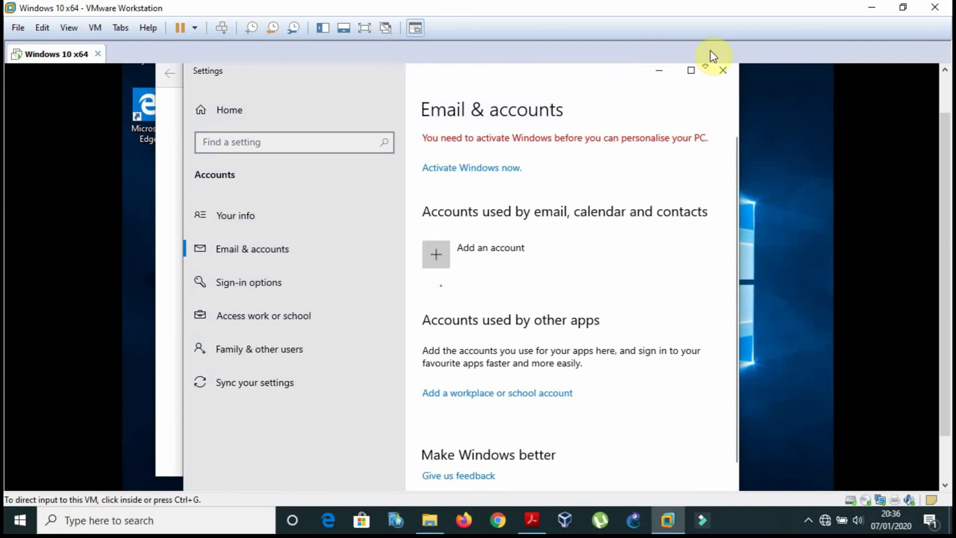
left_click(721, 72)
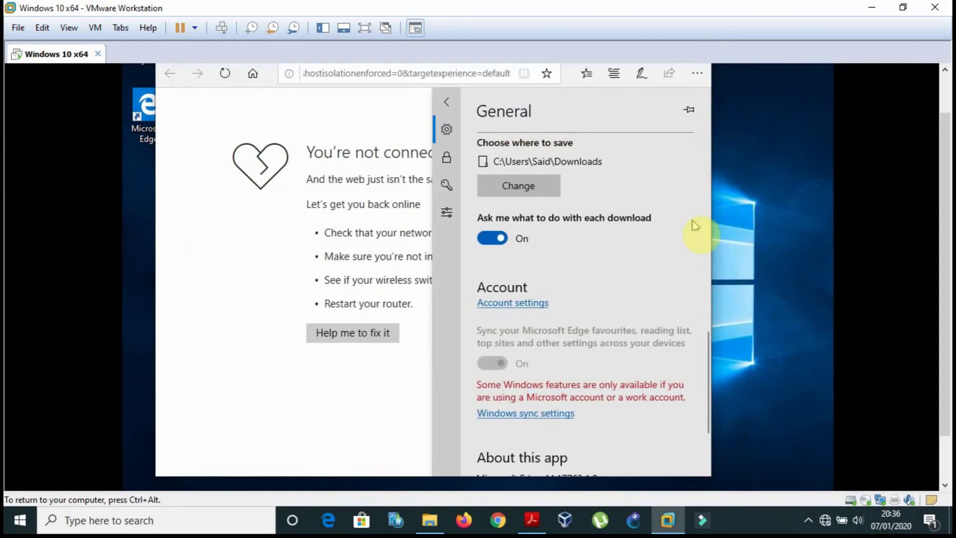
left_click_drag(703, 351, 679, 151)
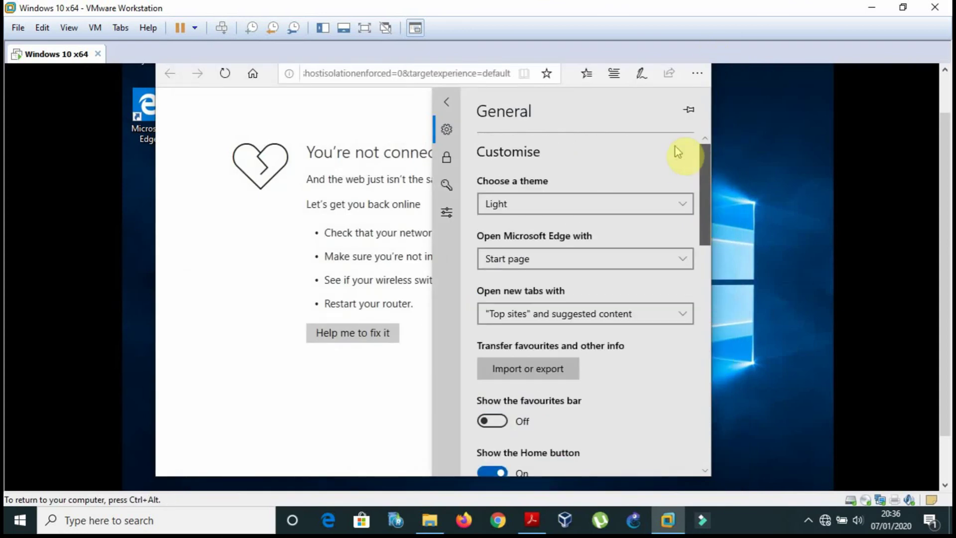
left_click(578, 258)
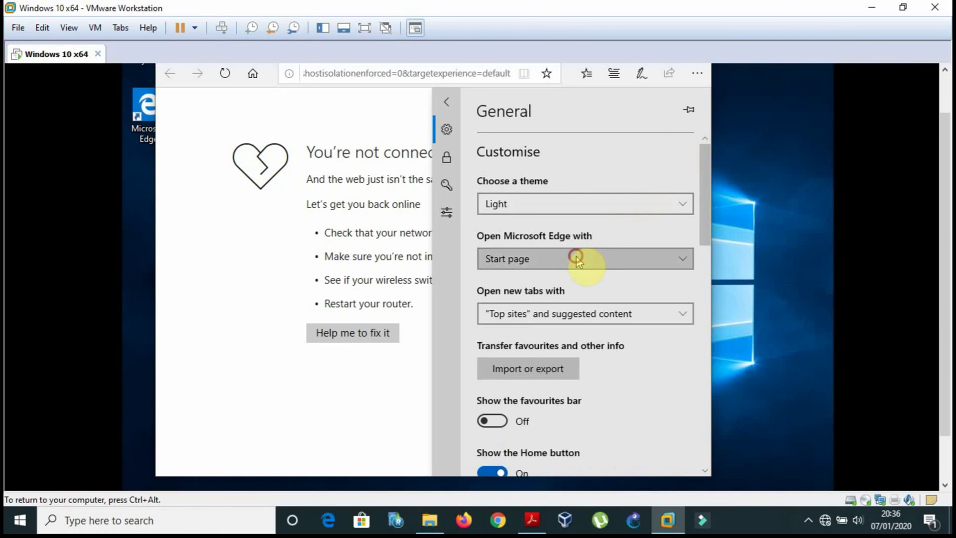
left_click(576, 259)
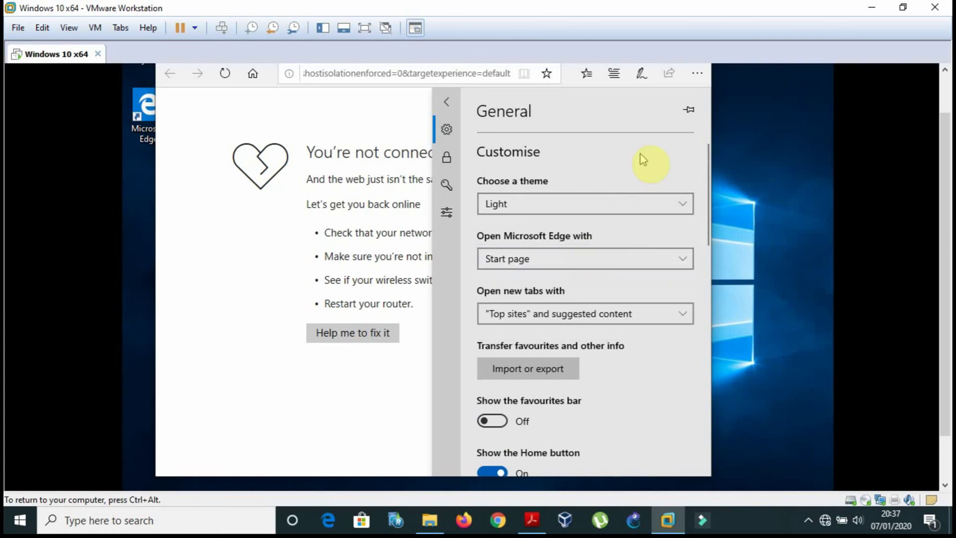
Open Edge's Privacy & security settings
left_click(443, 135)
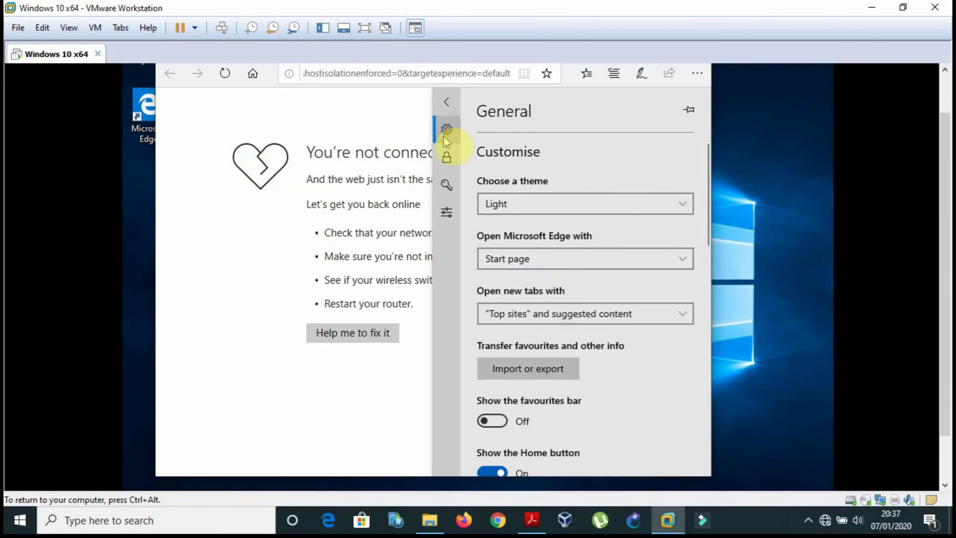
left_click(444, 136)
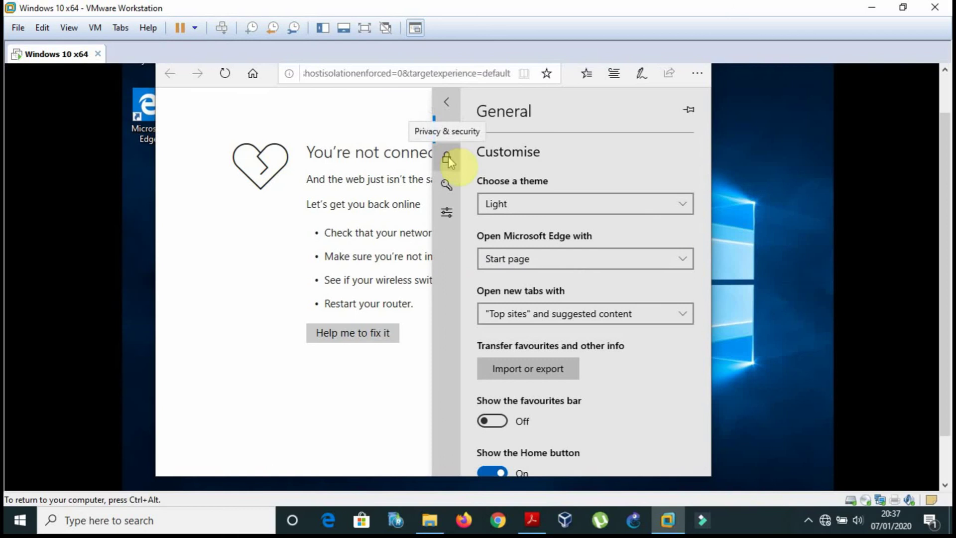
left_click(447, 160)
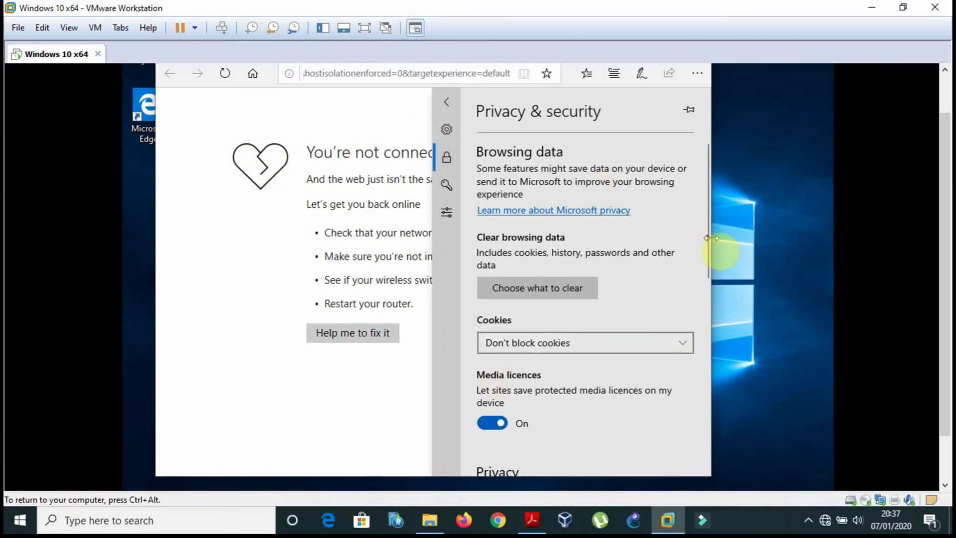
Examine Edge's Privacy & security settings against the PDF guide, and check the available cookie-blocking options
left_click_drag(705, 247, 710, 341)
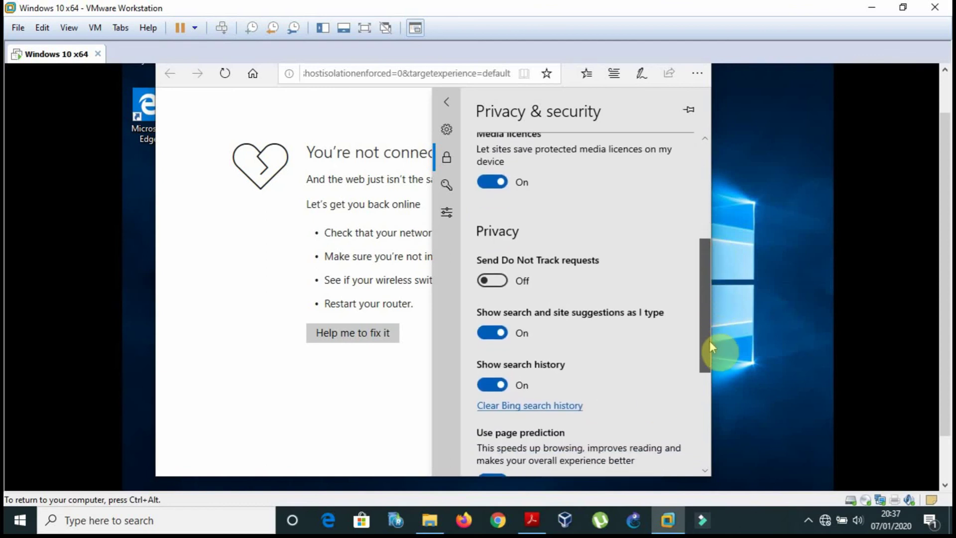
left_click(530, 520)
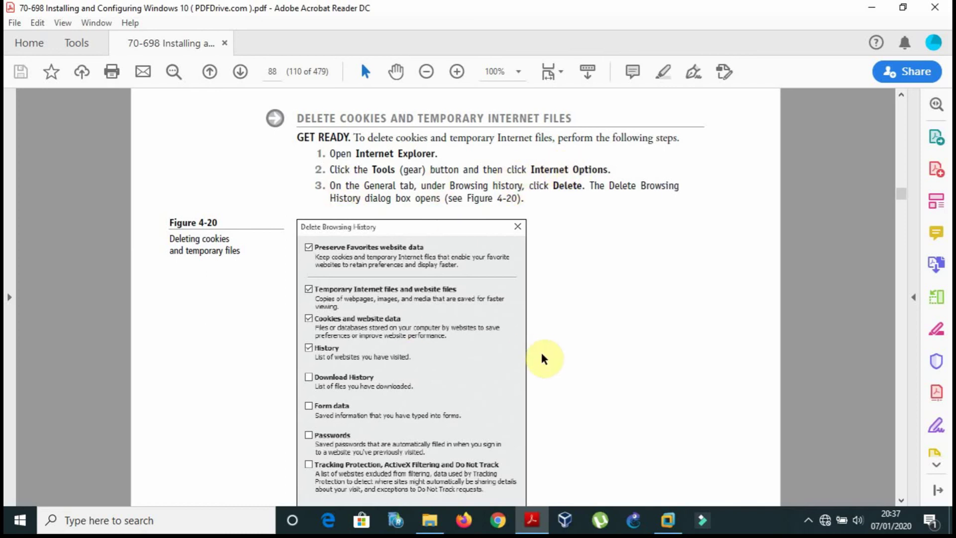
left_click(669, 520)
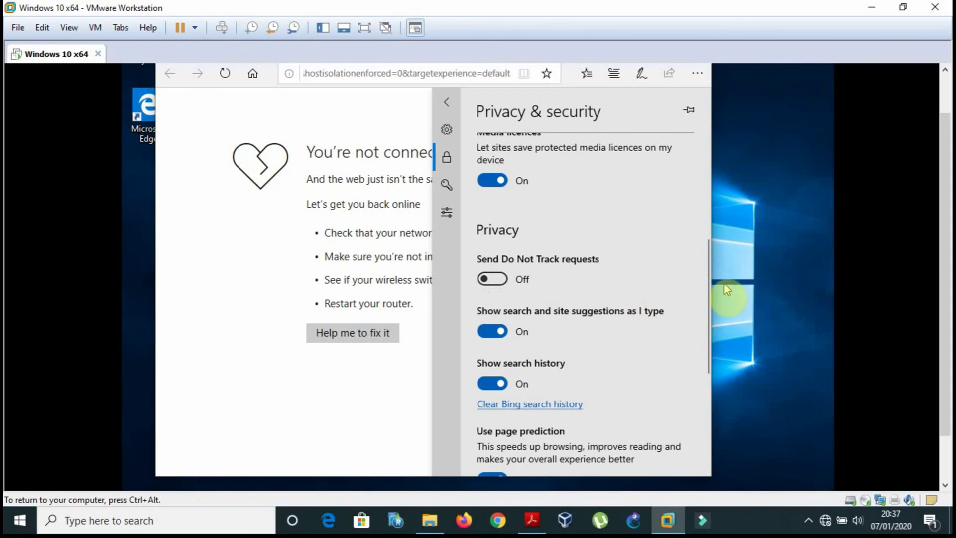
scroll(712, 279, "down", 1)
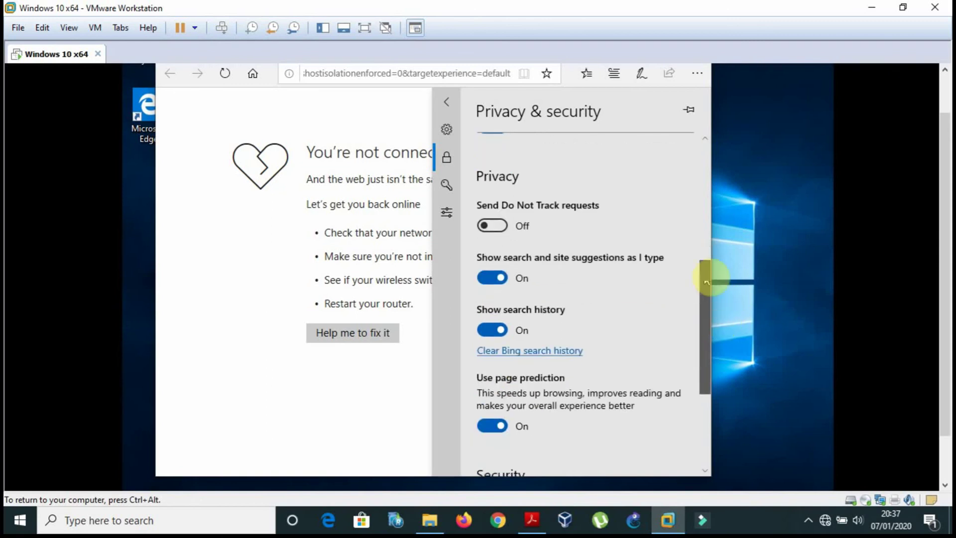
scroll(700, 254, "up", 4)
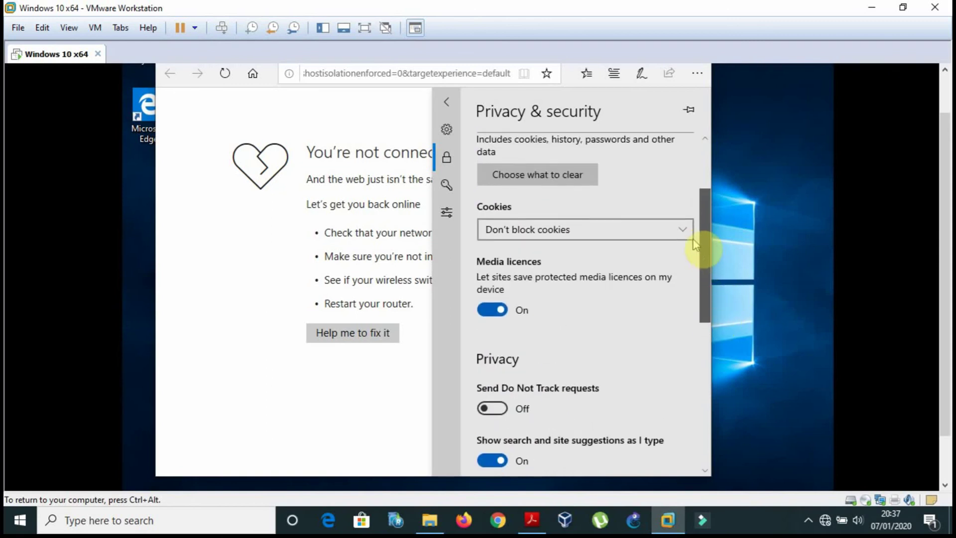
left_click(581, 234)
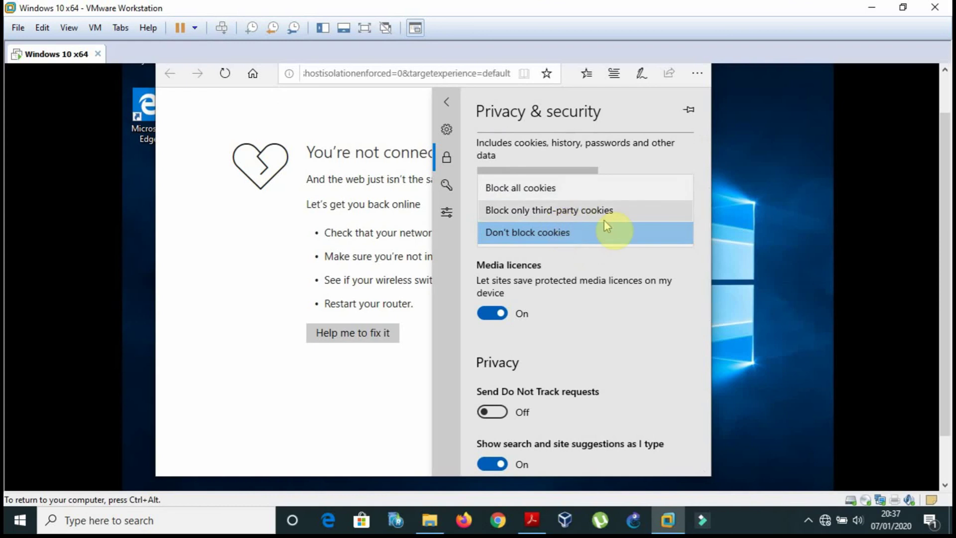
left_click(665, 352)
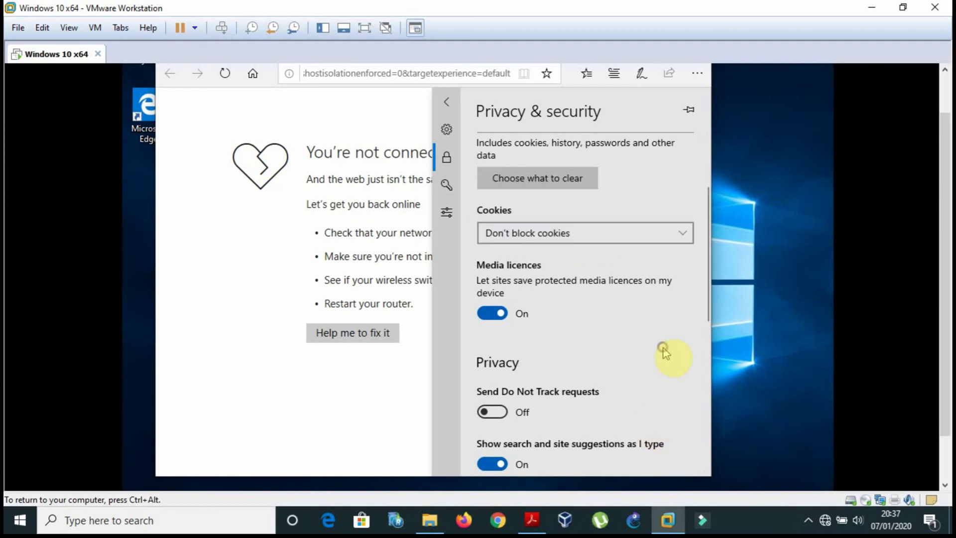
Close the Edge window in the virtual machine
left_click_drag(709, 246, 698, 170)
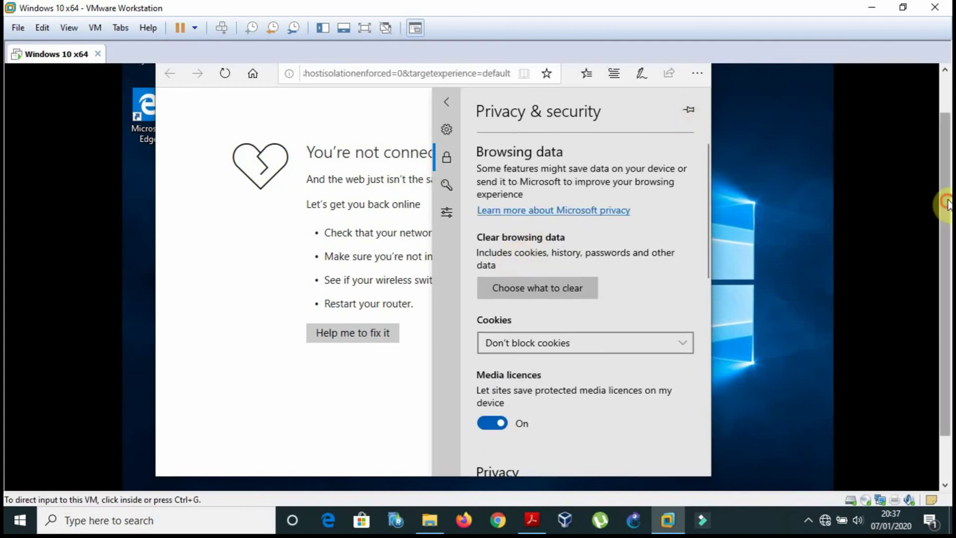
scroll(889, 150, "up", 2)
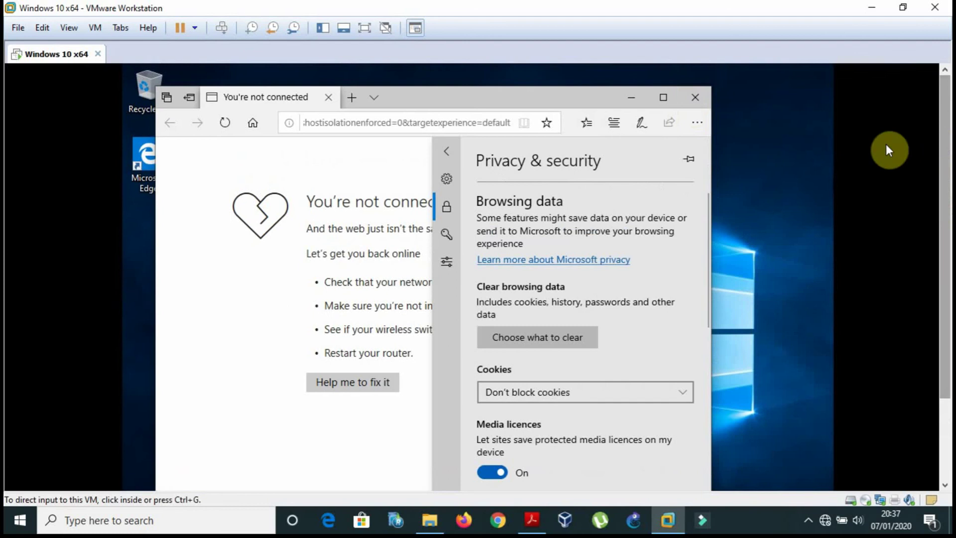
left_click(697, 101)
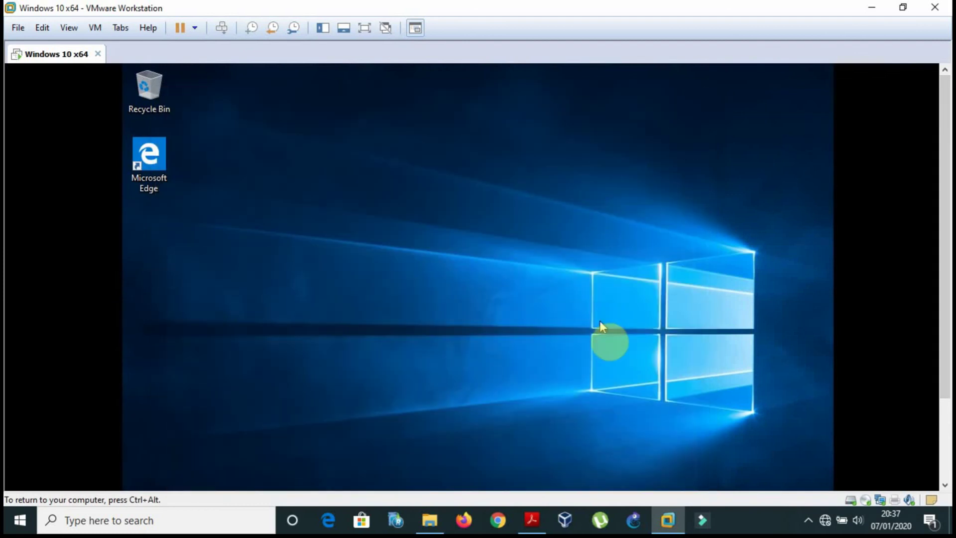
Switch to Acrobat Reader and read the guide's steps for deleting cookies and temporary Internet files
left_click(531, 519)
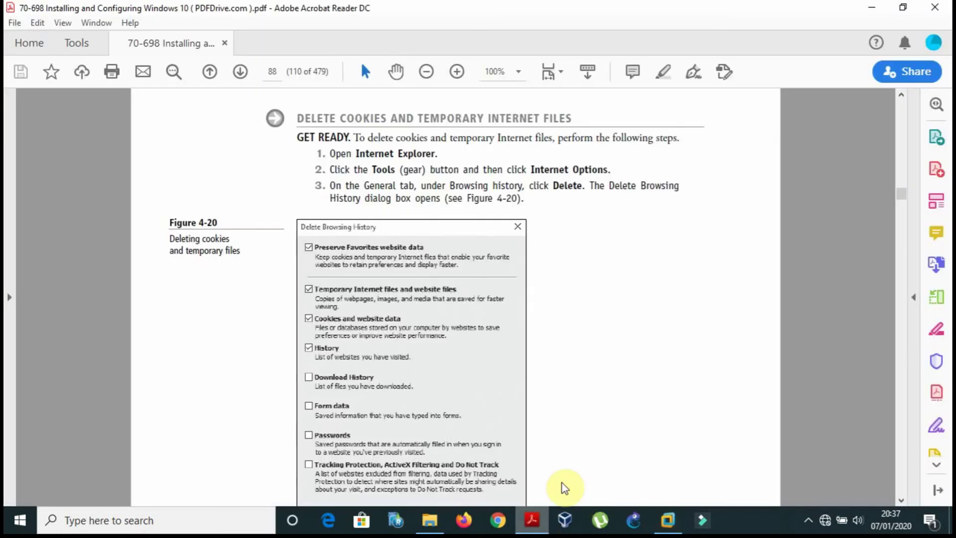
scroll(693, 345, "down", 10)
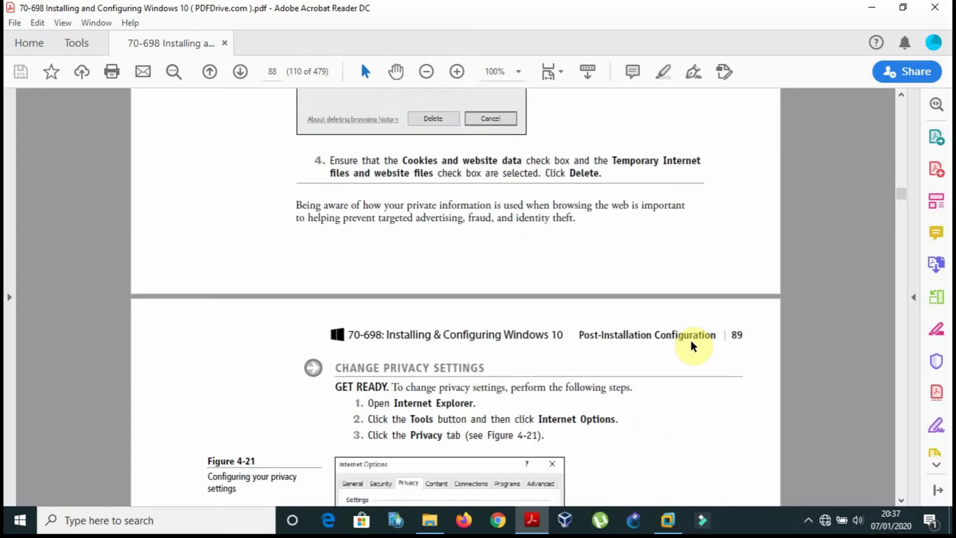
scroll(691, 342, "up", 5)
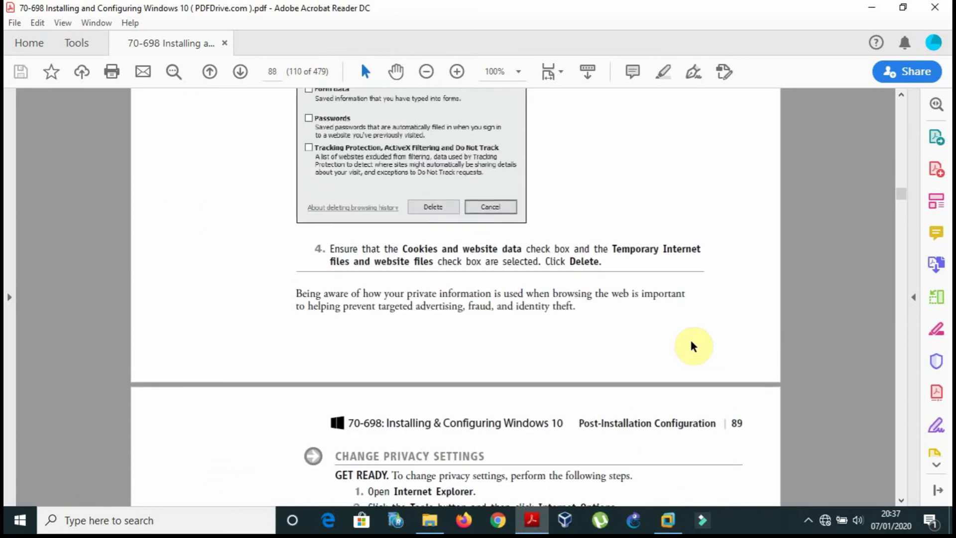
scroll(692, 344, "up", 1)
scroll(692, 344, "up", 2)
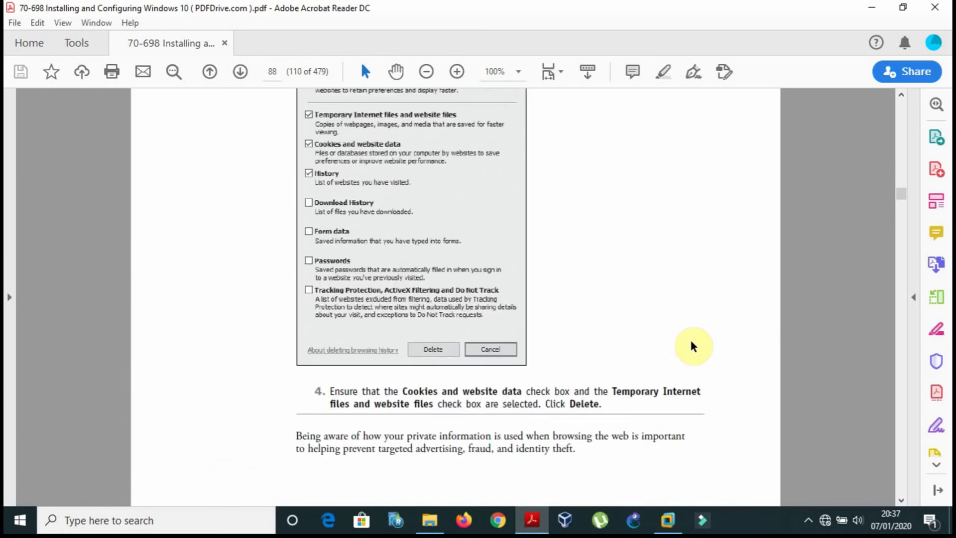
Switch back to the VMware virtual machine, launch Edge and open its settings
left_click(680, 520)
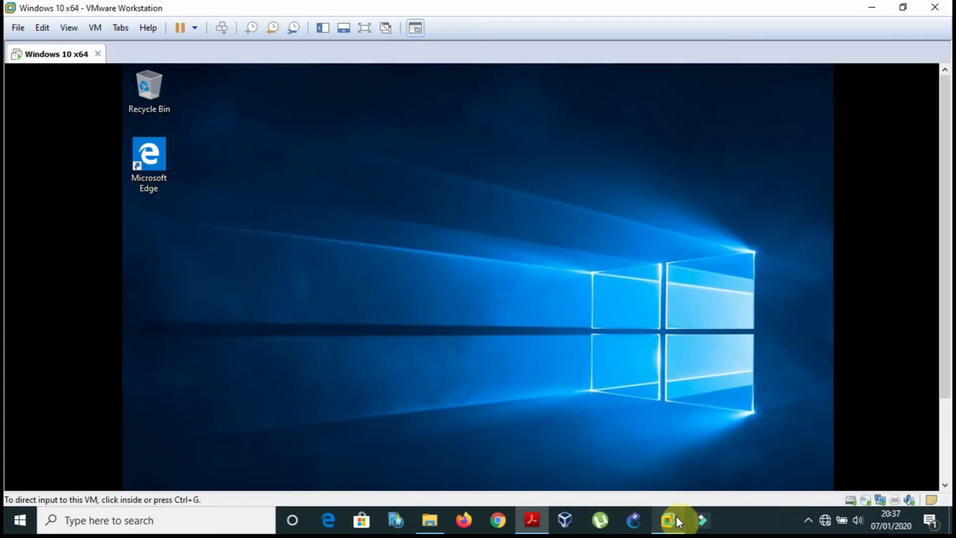
scroll(944, 294, "down", 2)
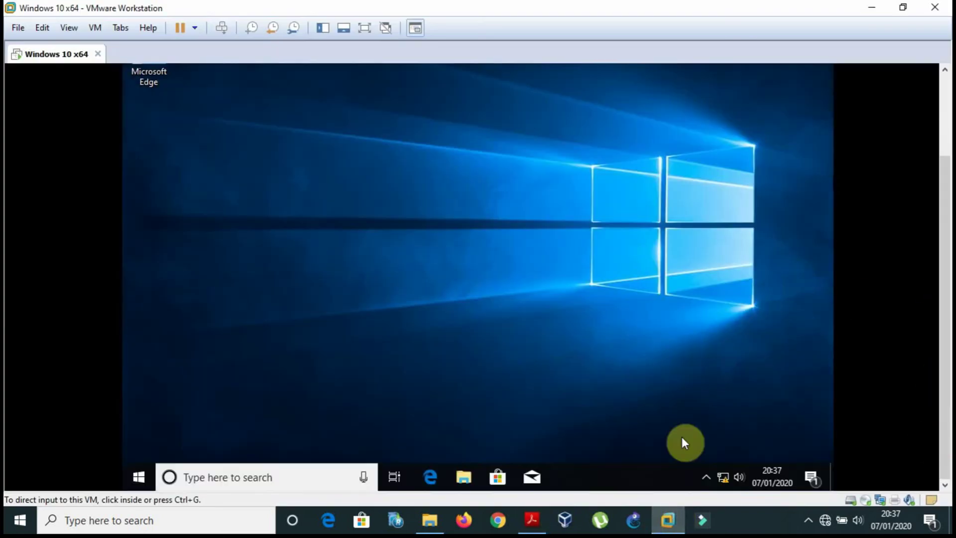
left_click(394, 445)
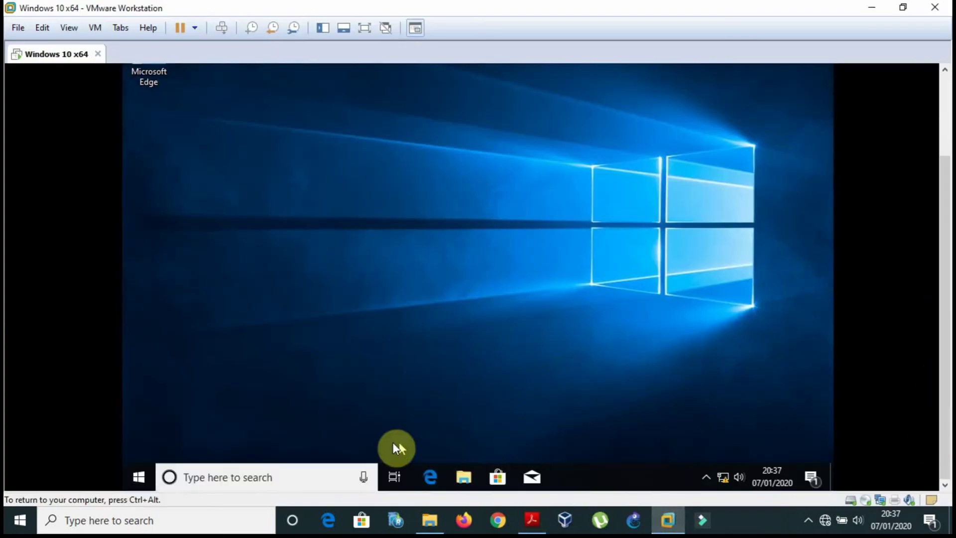
left_click(430, 479)
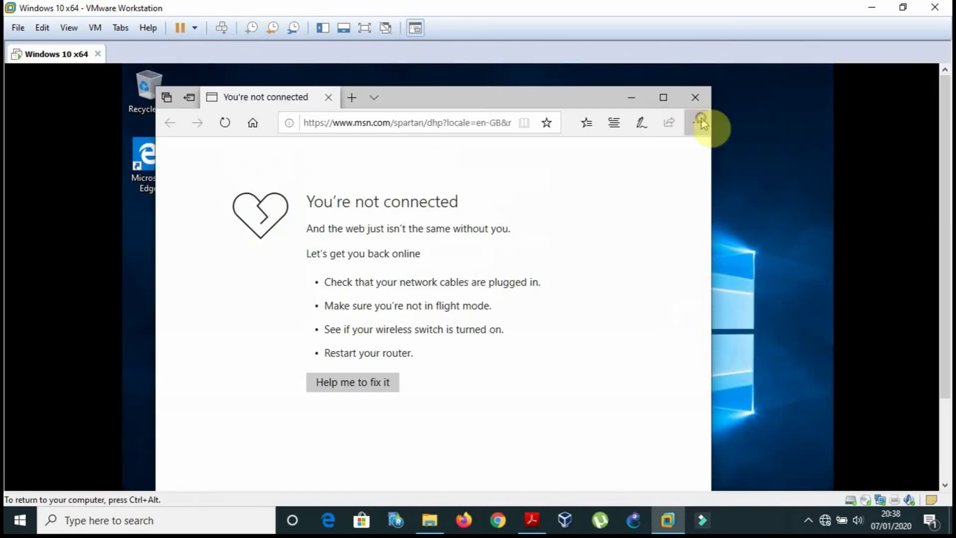
left_click(700, 122)
left_click(532, 482)
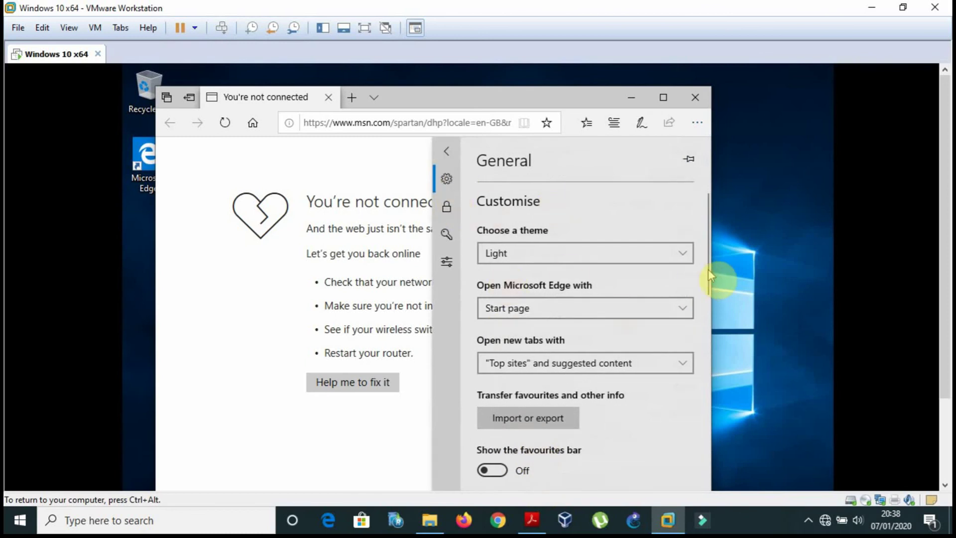
Look through Edge's General settings, and open the Clear browsing data choices in the Privacy & security settings
left_click_drag(713, 274, 695, 432)
left_click_drag(696, 429, 685, 274)
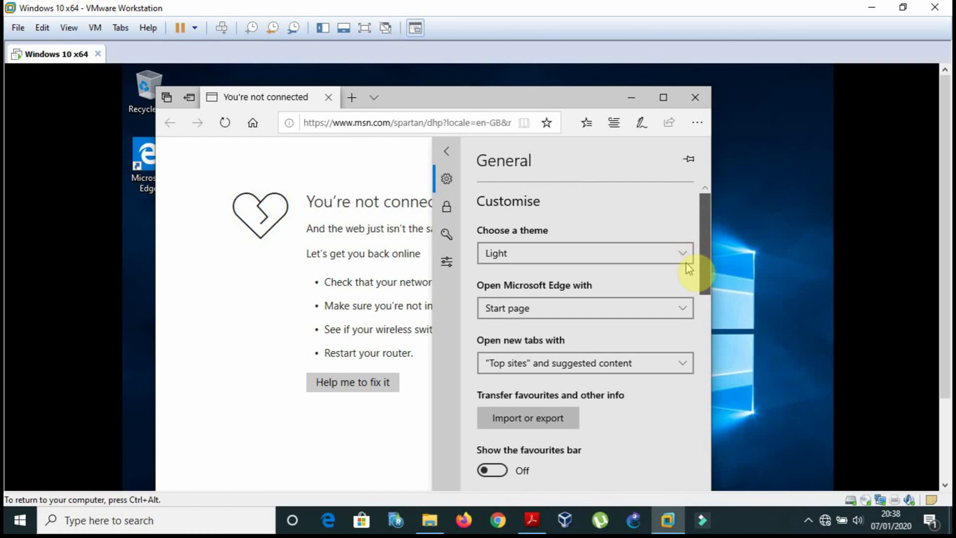
left_click(686, 262)
left_click_drag(708, 259, 670, 229)
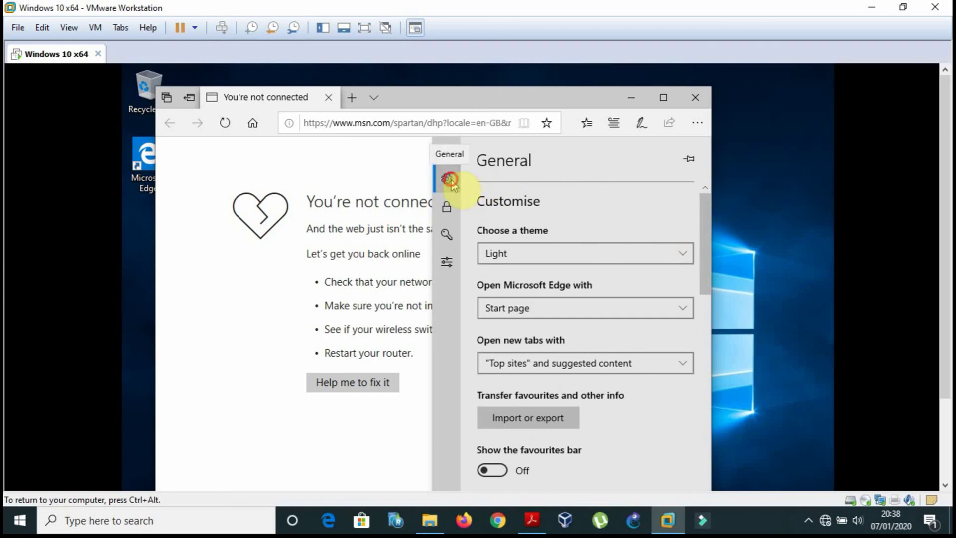
left_click(444, 211)
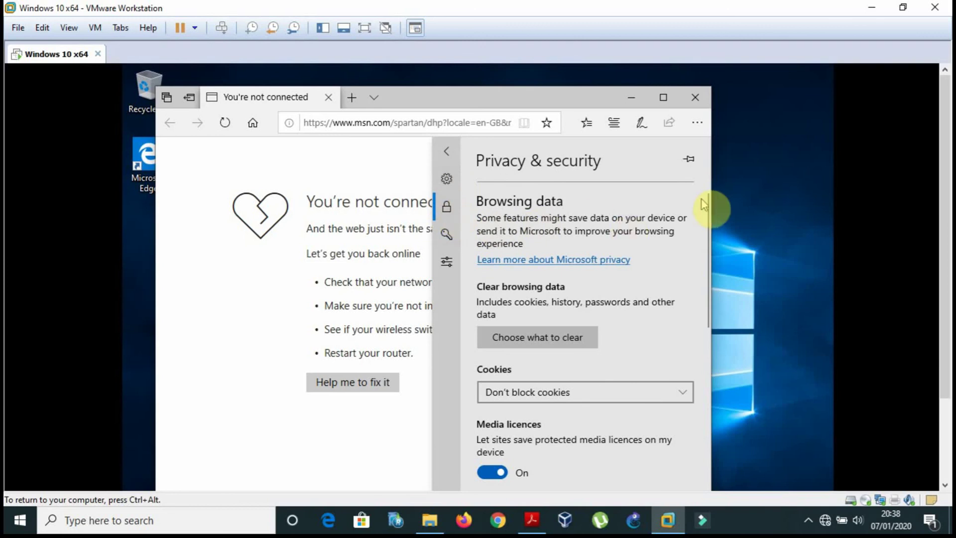
left_click_drag(708, 232, 706, 271)
left_click(529, 215)
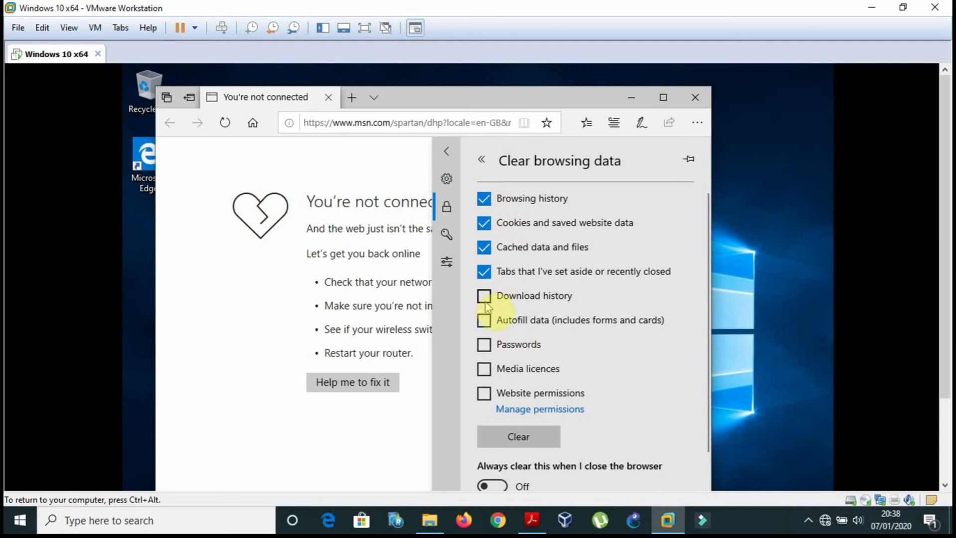
Add download history, autofill data, passwords, media licences and website permissions to the data to clear, and check the guide's figure in Acrobat Reader
left_click(485, 298)
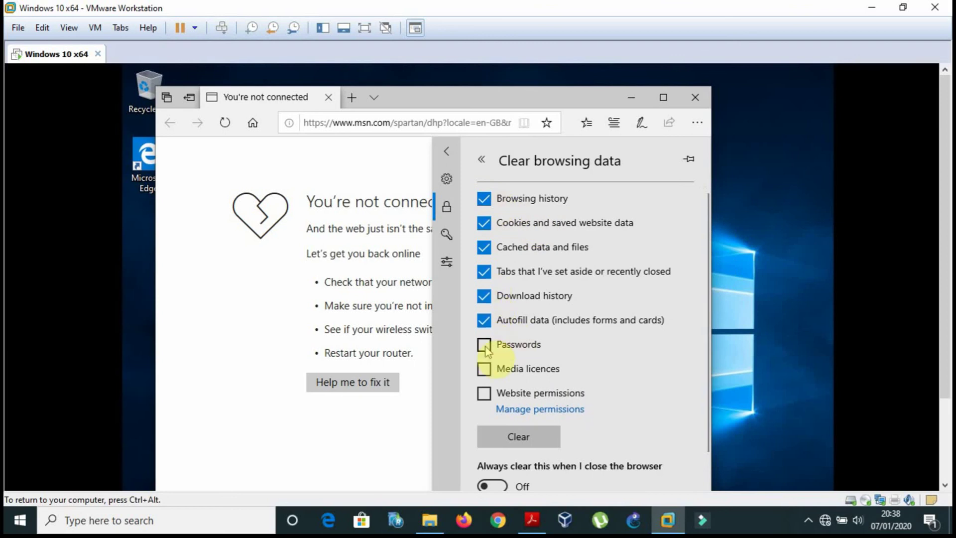
left_click(484, 394)
left_click(532, 520)
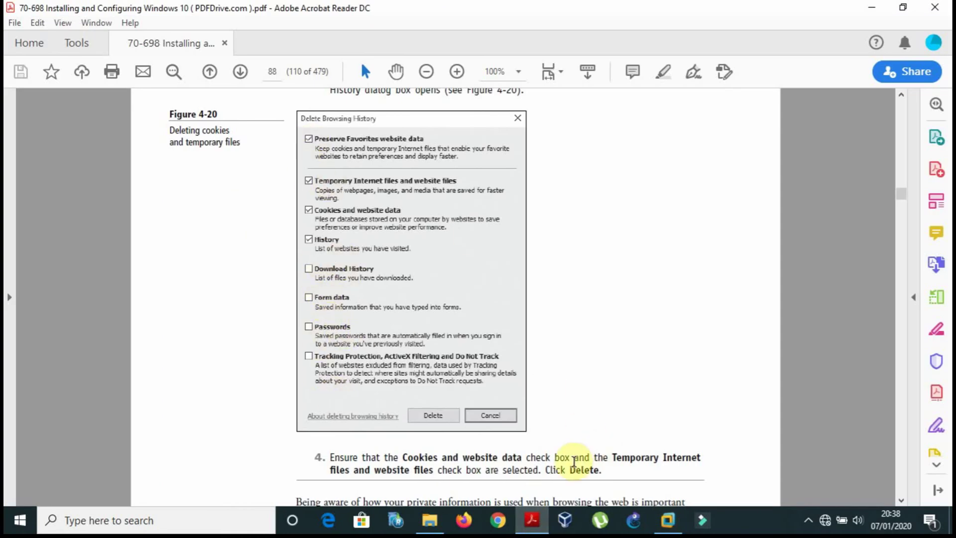
left_click(532, 520)
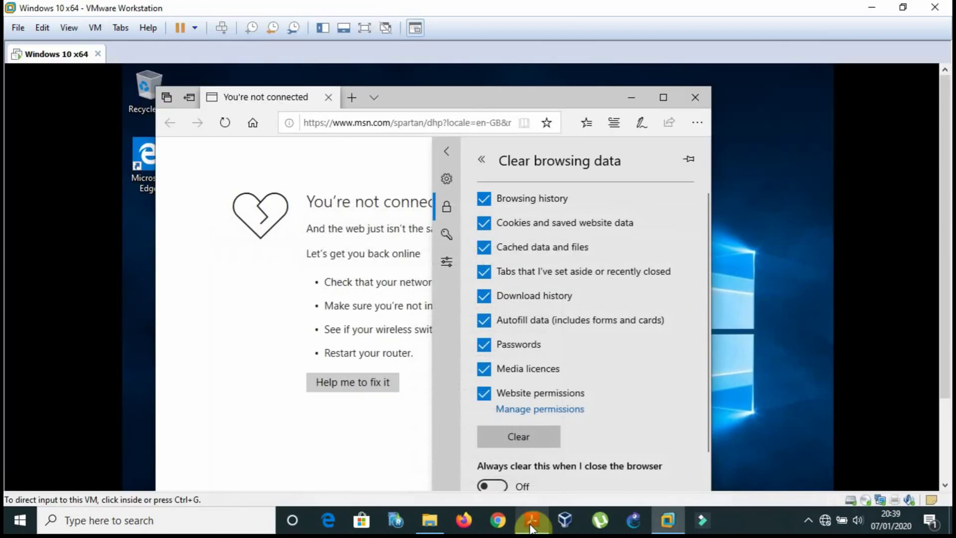
Close Edge in the virtual machine and launch it again
left_click(692, 100)
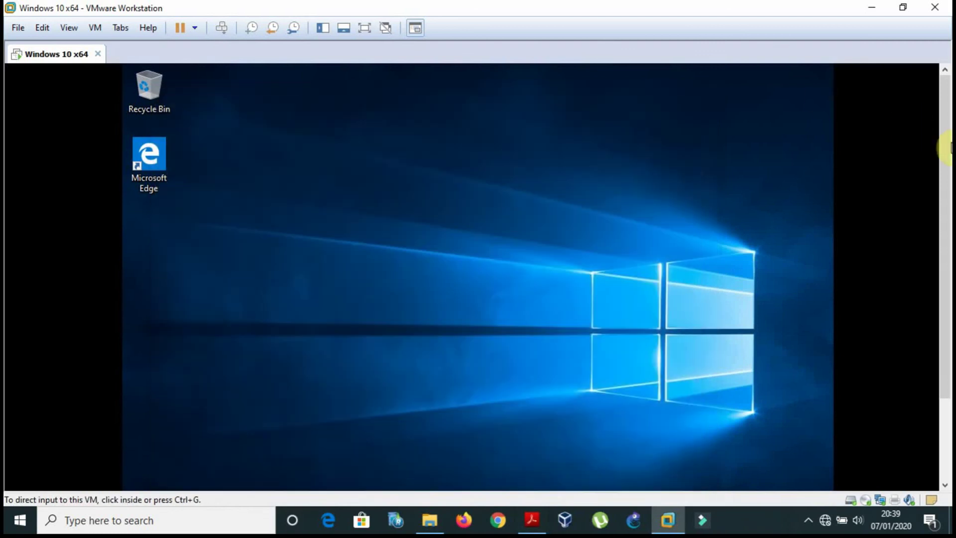
left_click_drag(941, 143, 939, 240)
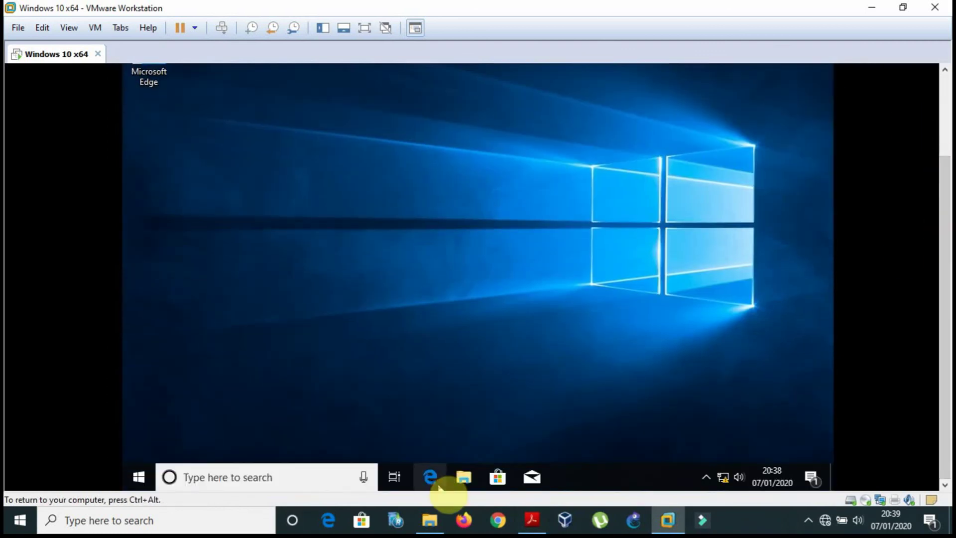
left_click(445, 461)
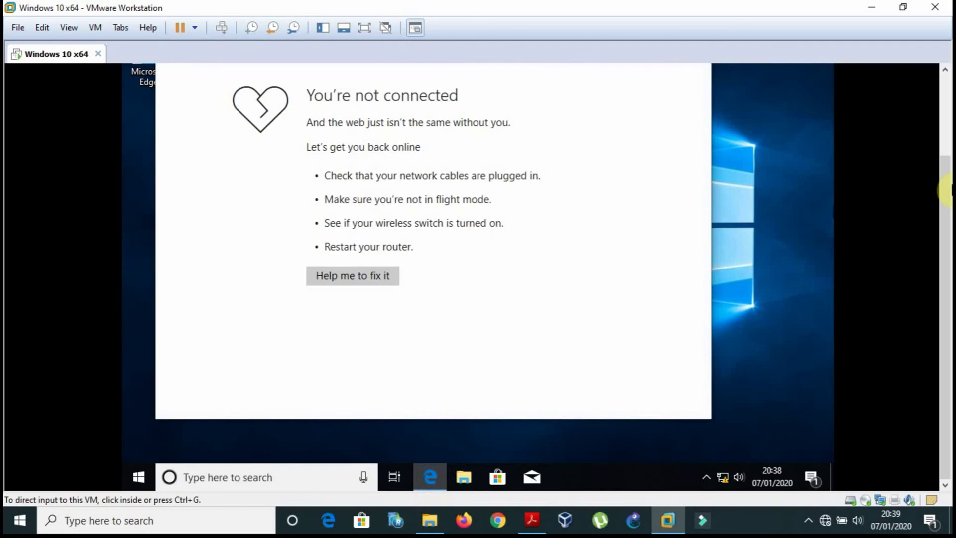
left_click_drag(938, 191, 937, 107)
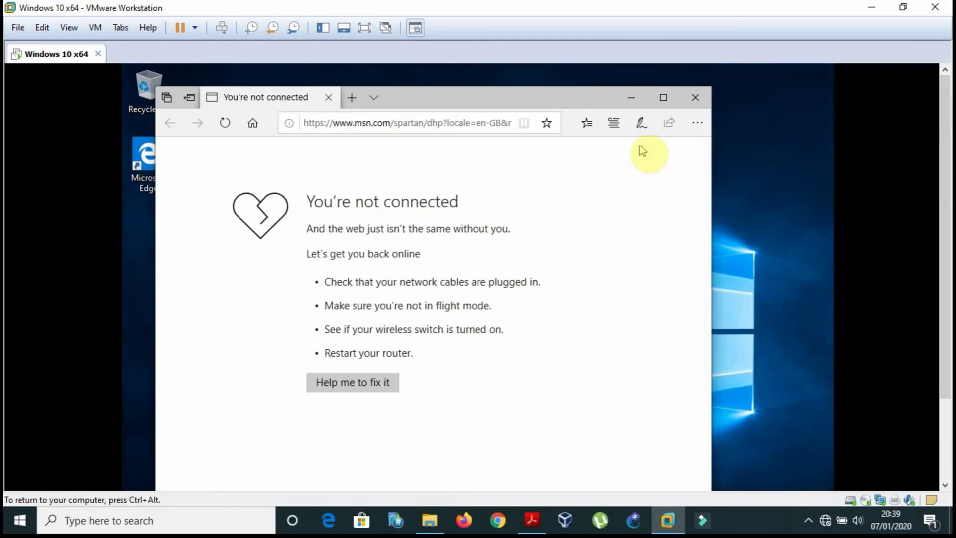
Reopen the Clear browsing data choices from Edge's Privacy & security settings and review them down to the option for always clearing on close
left_click(703, 123)
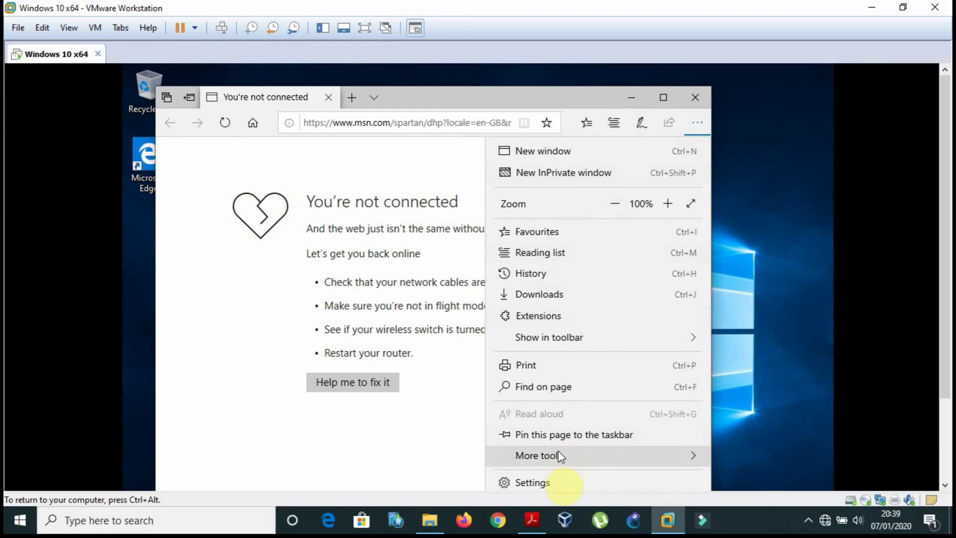
left_click(542, 483)
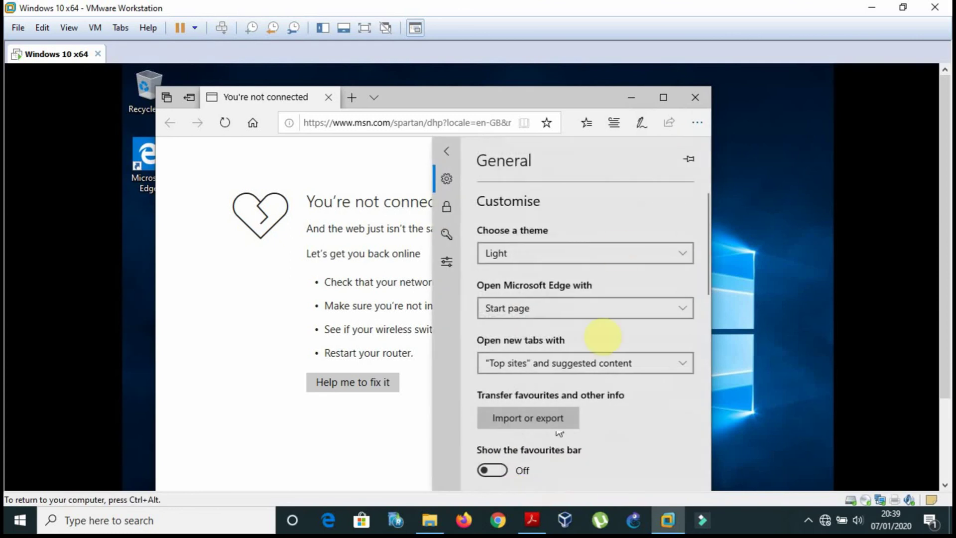
left_click(446, 205)
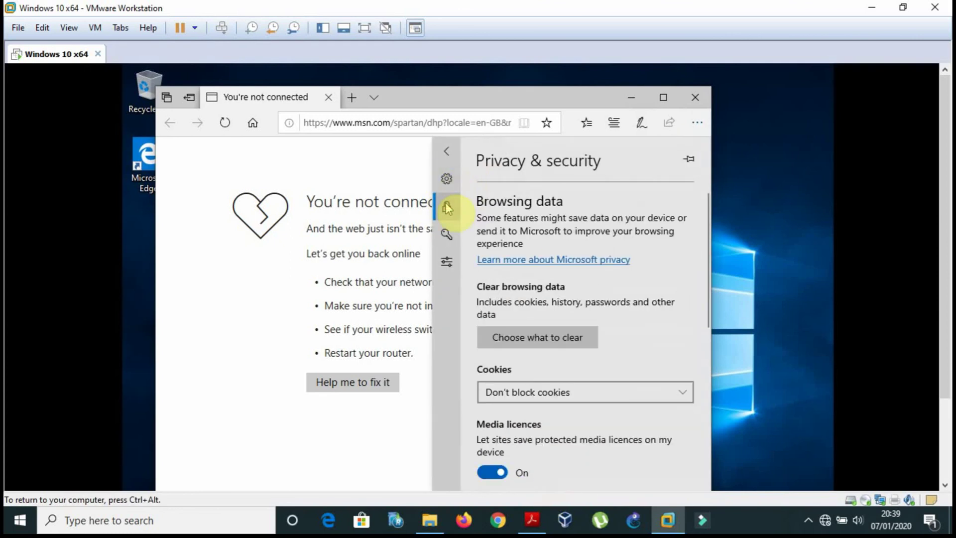
left_click(557, 341)
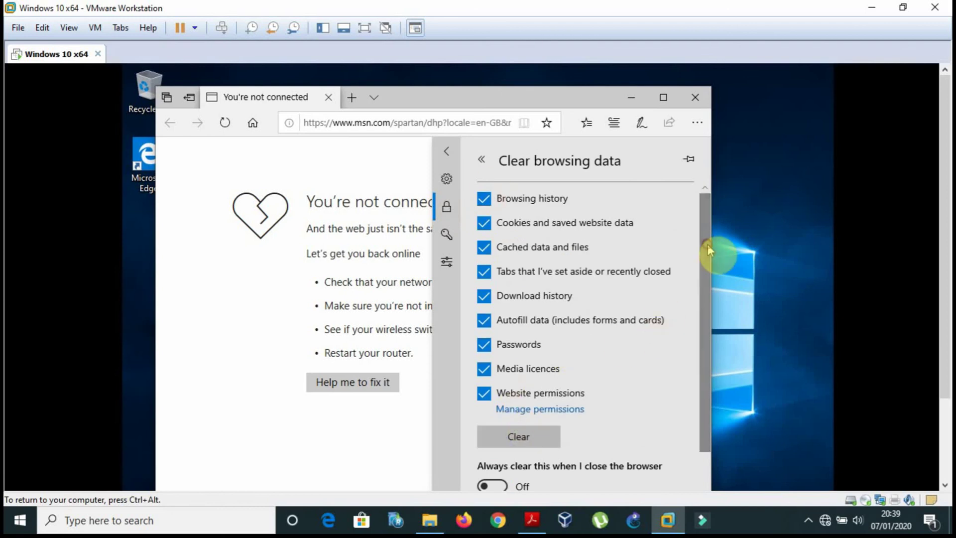
scroll(706, 269, "down", 2)
left_click_drag(704, 304, 704, 397)
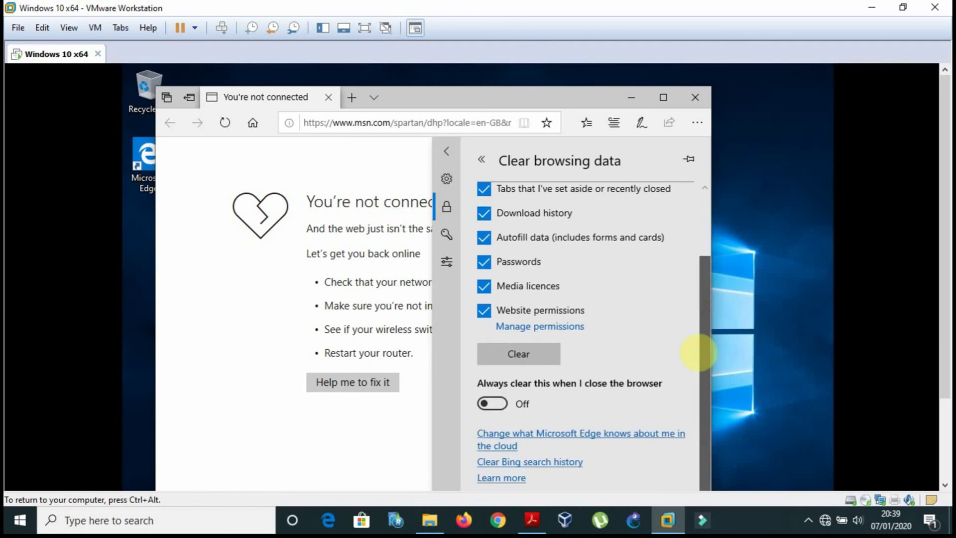
Return to Edge's Privacy & security settings and examine the cookie-blocking choices and the security options further down
scroll(667, 261, "up", 2)
left_click(447, 214)
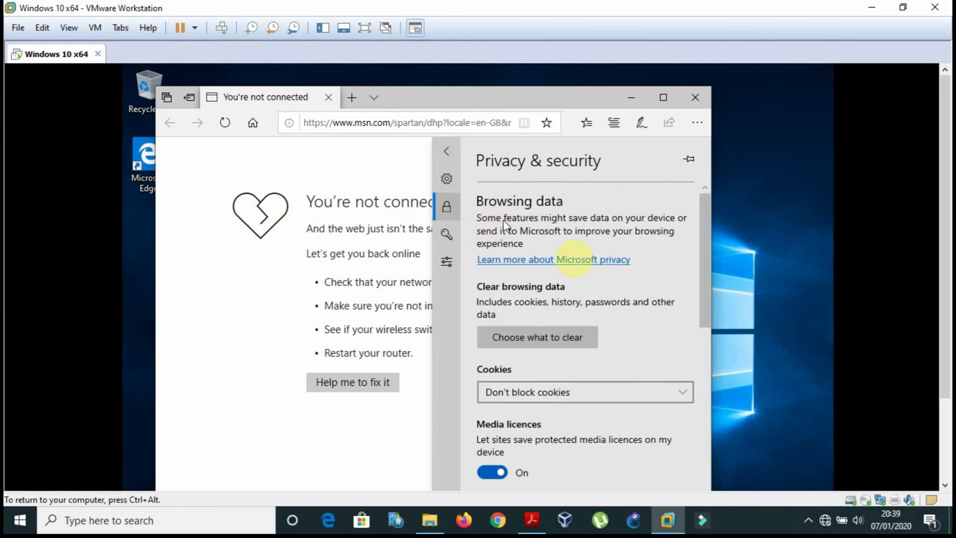
left_click(568, 393)
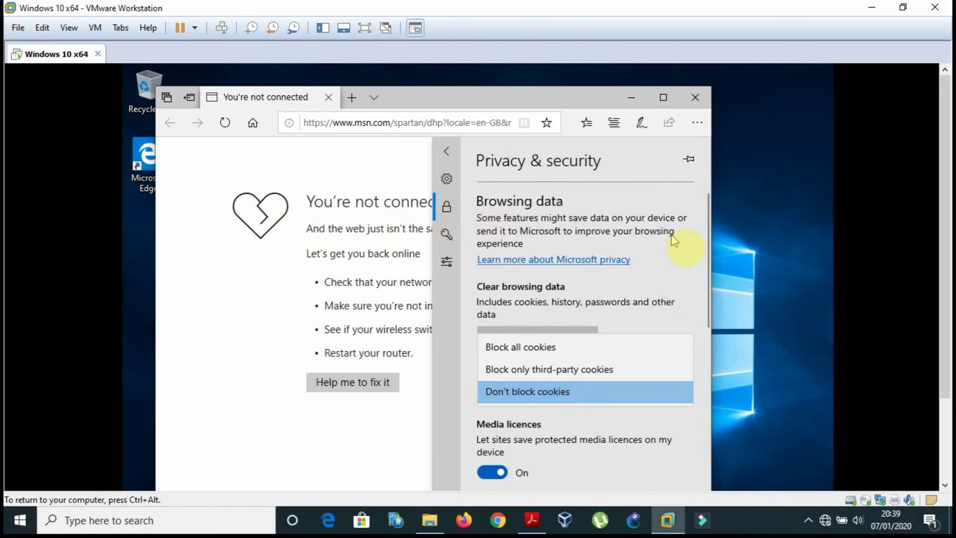
left_click_drag(709, 245, 710, 425)
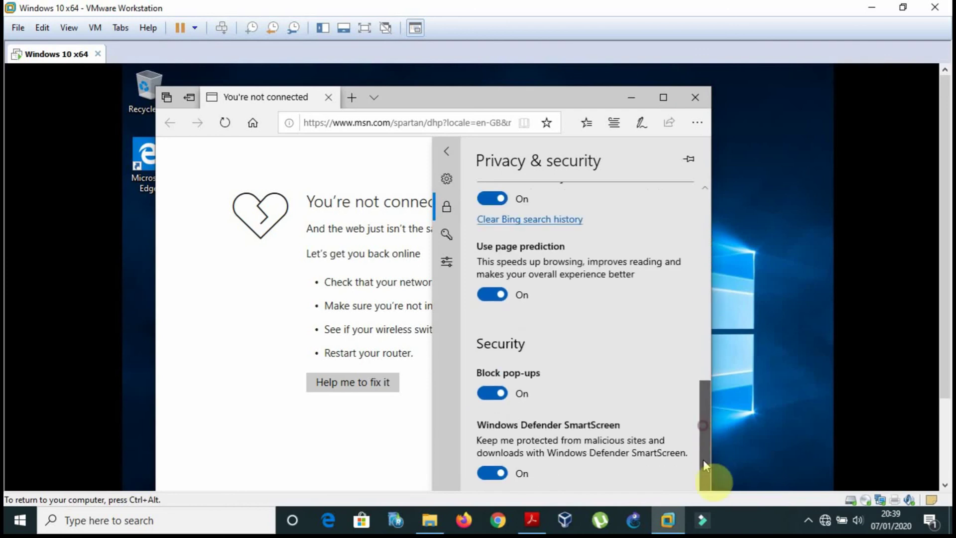
Look through Edge's General settings down to the About this app section, and close Edge
left_click(447, 180)
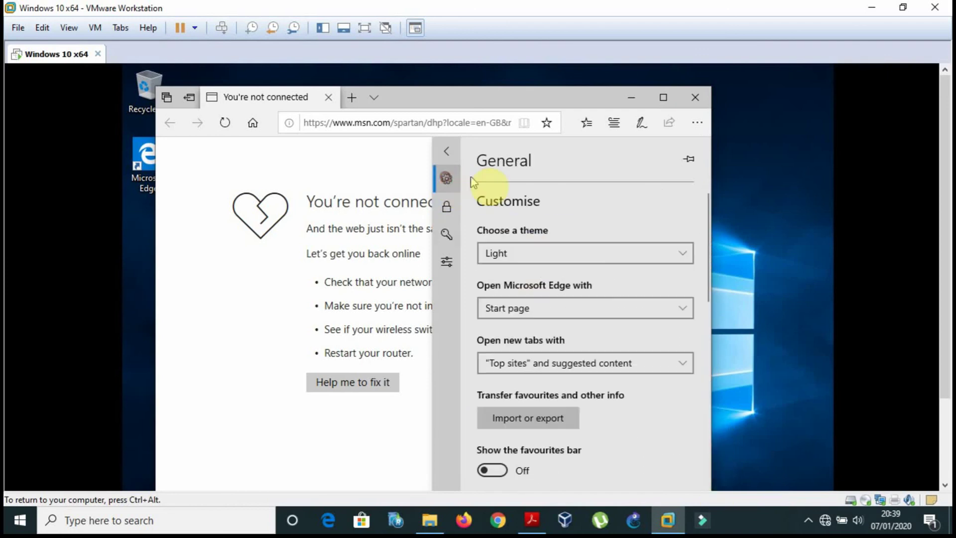
left_click_drag(707, 257, 715, 473)
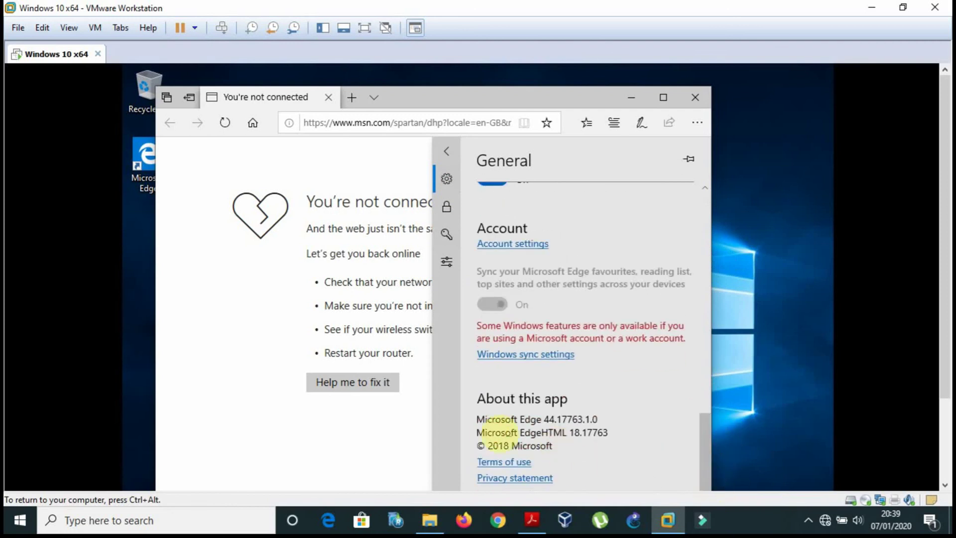
left_click(476, 417)
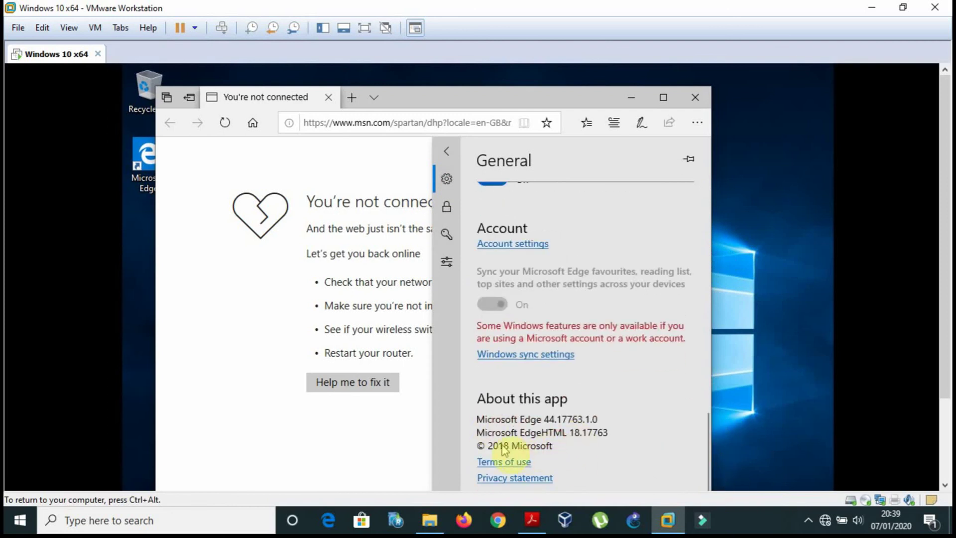
left_click(527, 448)
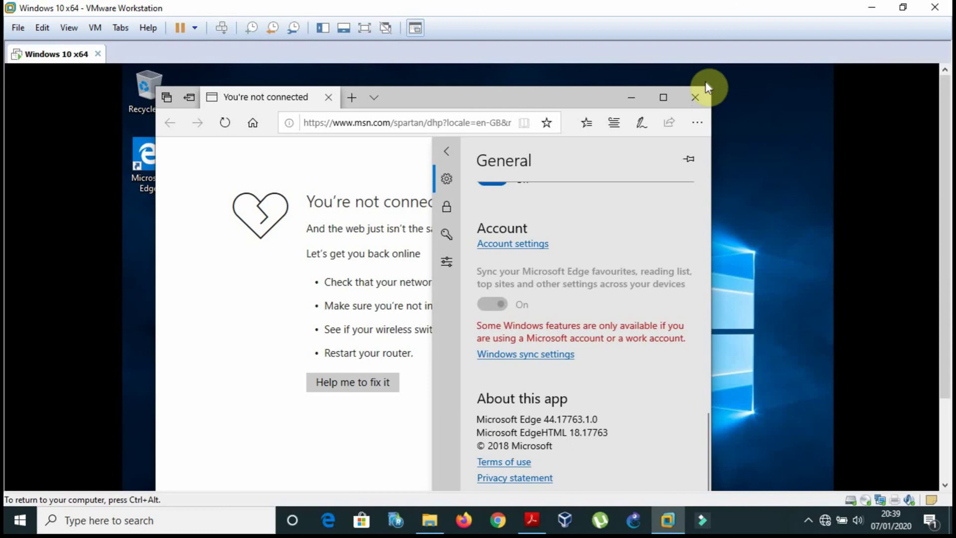
left_click(699, 98)
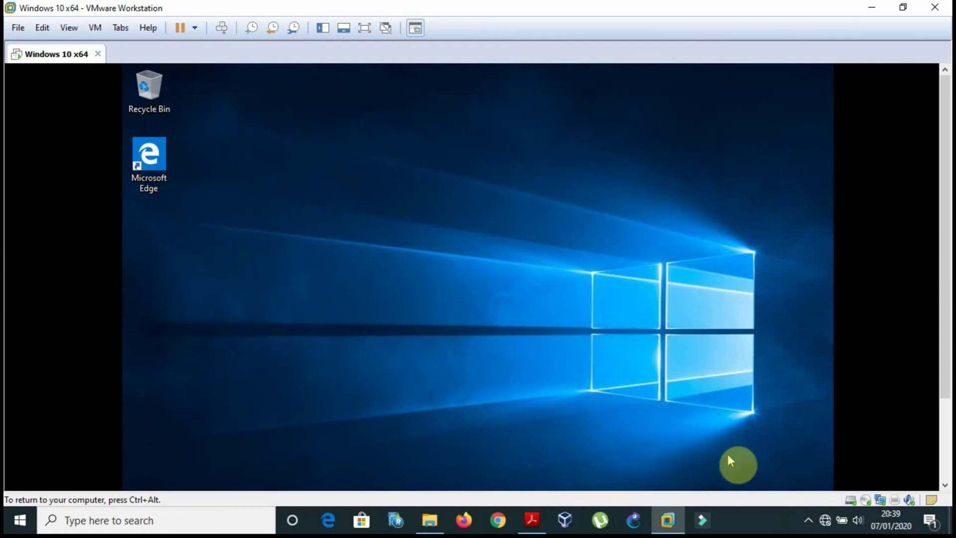
Switch to Acrobat Reader and read the guide's sections on privacy settings, InPrivate Browsing and Tracking Protection down to Figure 4-22
left_click(667, 522)
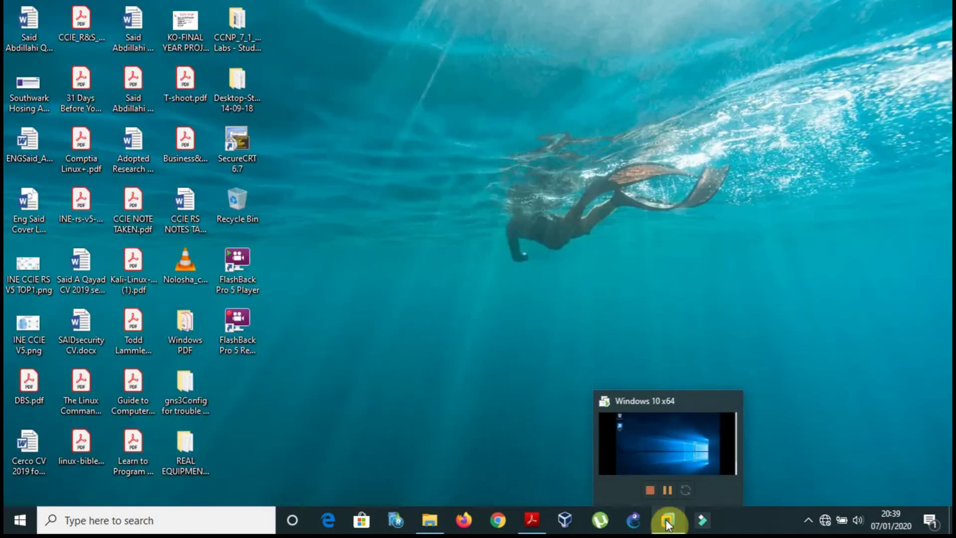
left_click(667, 522)
left_click(543, 521)
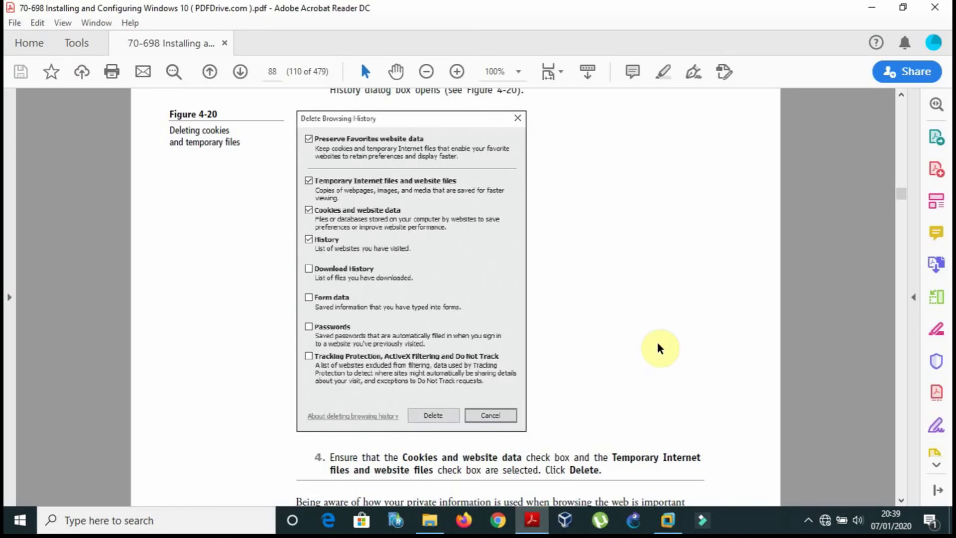
scroll(660, 348, "down", 10)
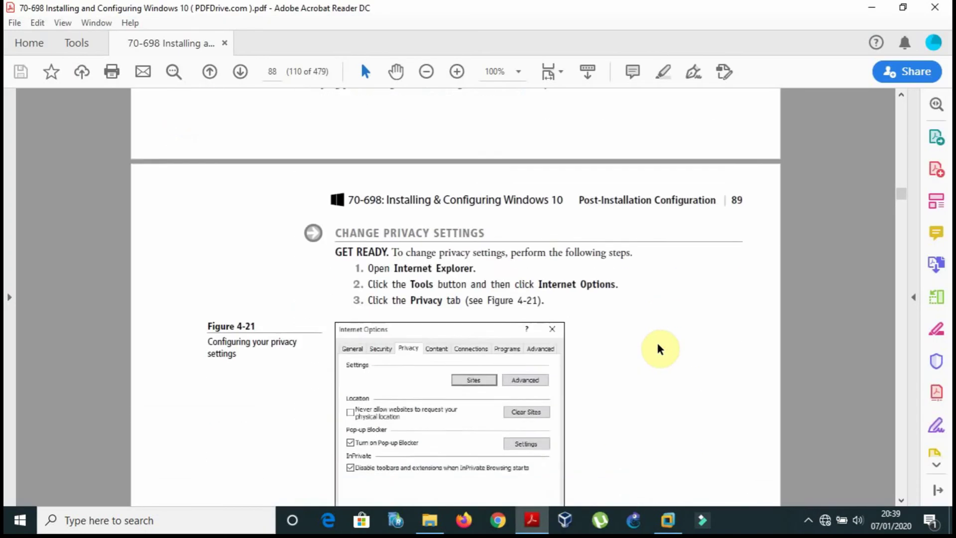
scroll(659, 349, "down", 12)
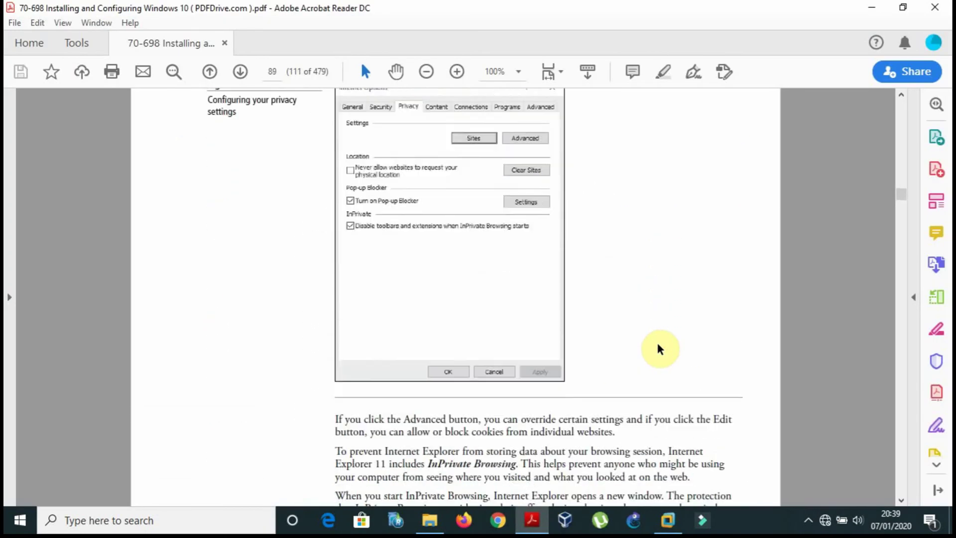
scroll(660, 349, "down", 4)
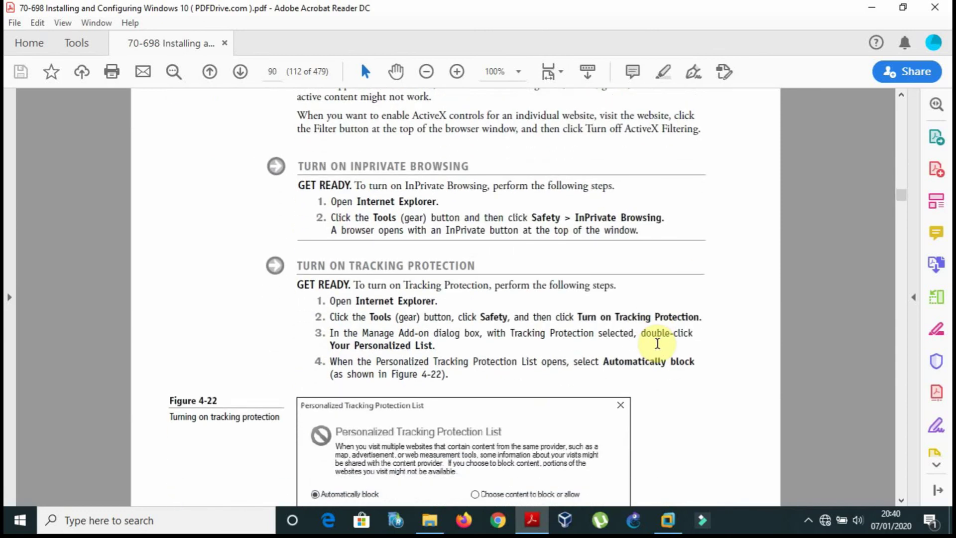
scroll(658, 343, "up", 1)
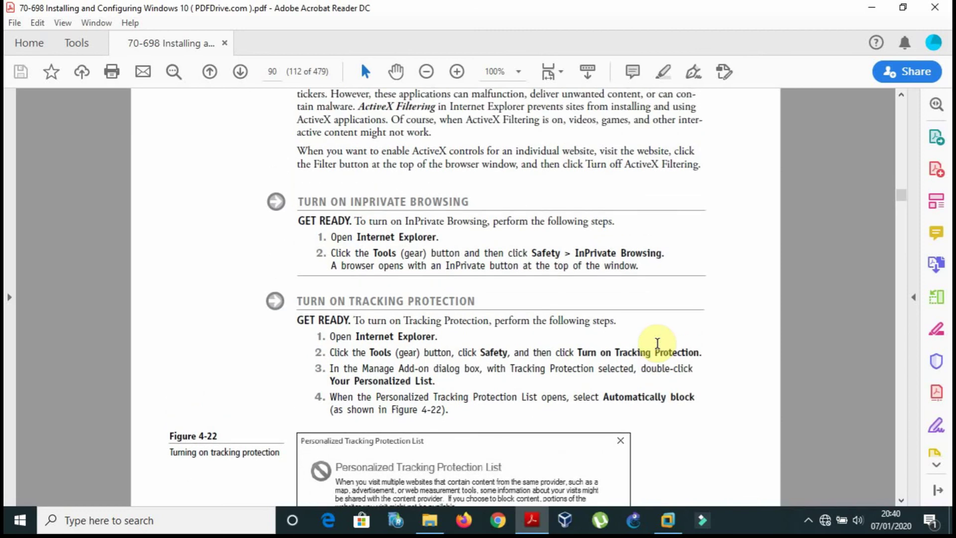
scroll(658, 344, "down", 5)
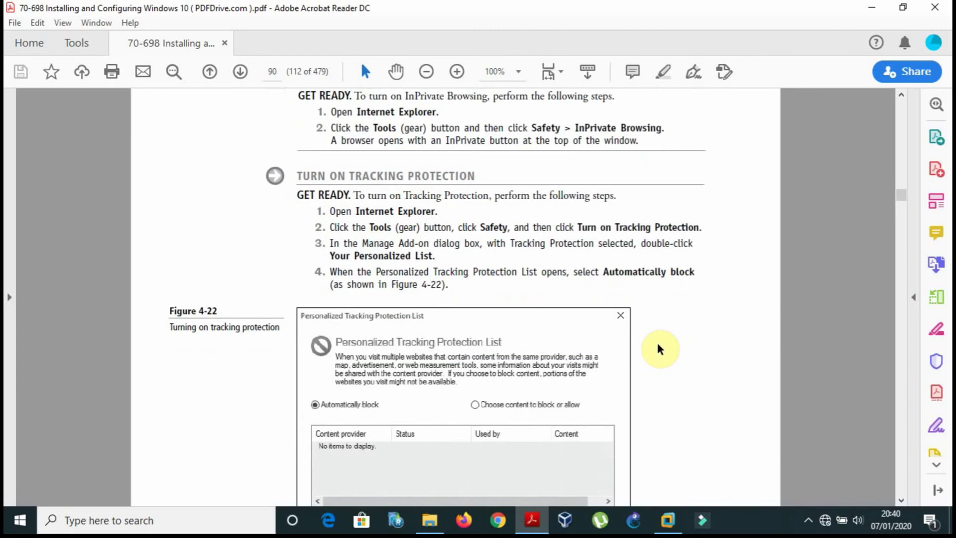
scroll(660, 349, "down", 5)
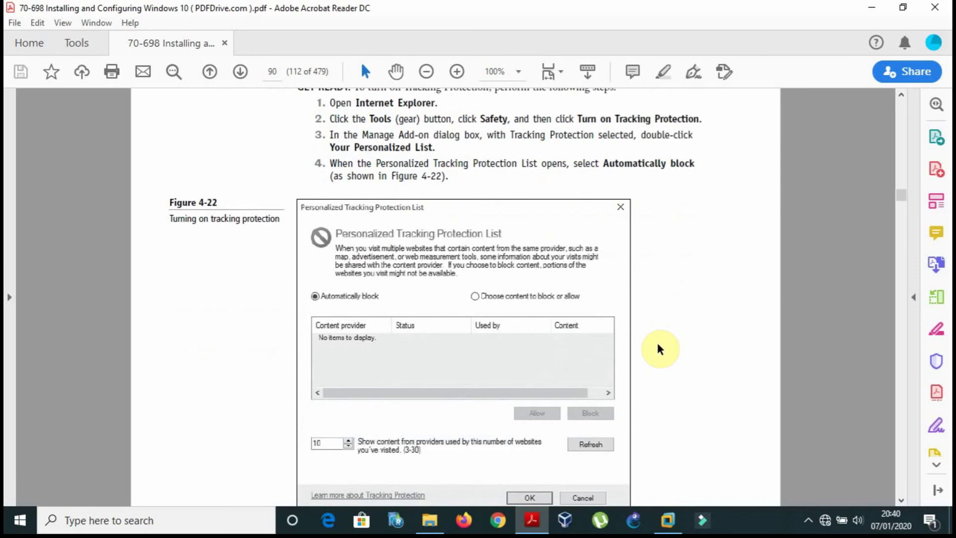
scroll(660, 349, "down", 1)
Switch back to the Windows 10 virtual machine in VMware Workstation and launch Edge, checking the guide's Tracking Protection figure meanwhile
left_click(667, 519)
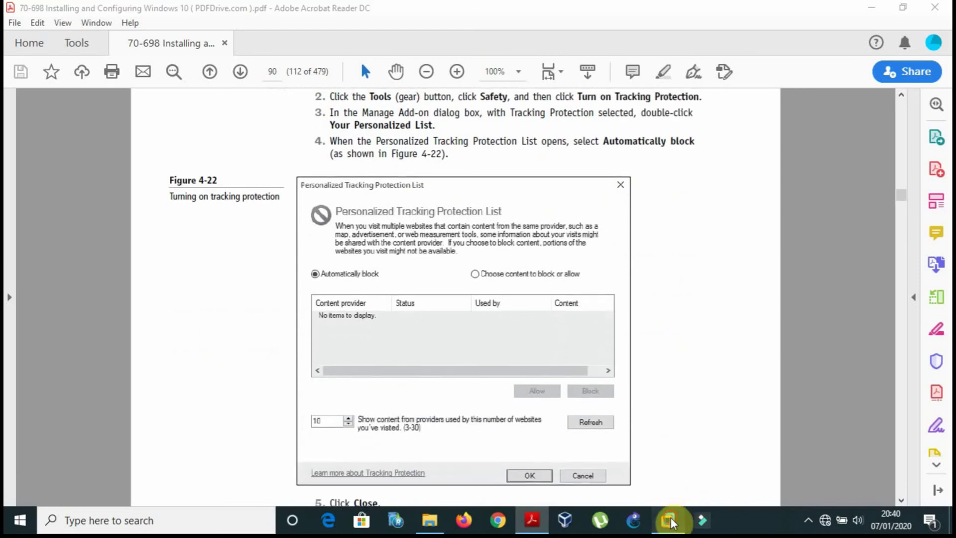
left_click_drag(946, 284, 935, 448)
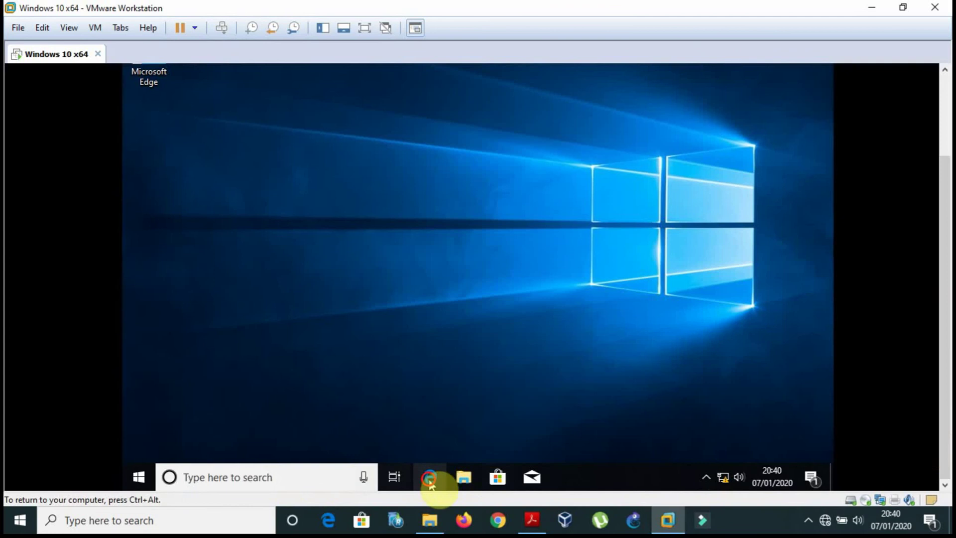
left_click(531, 520)
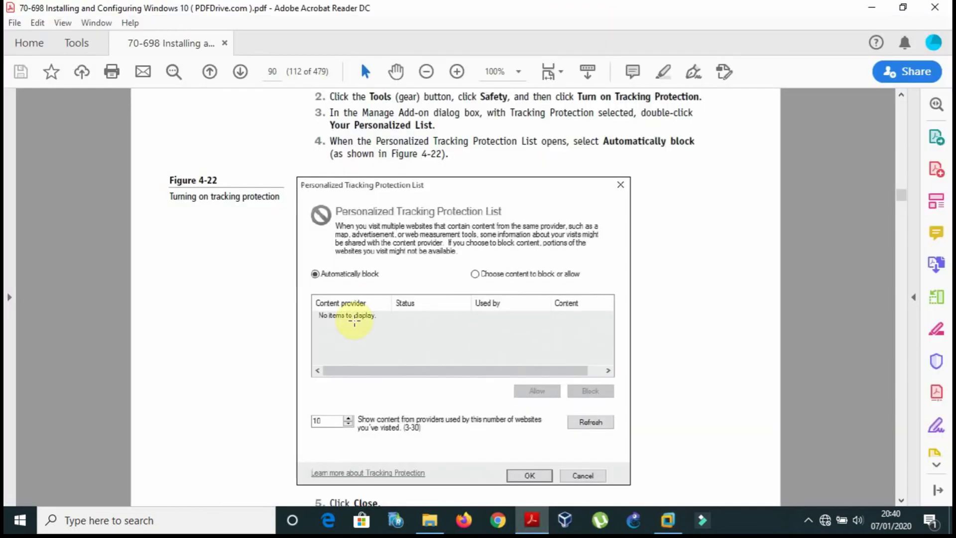
left_click(531, 520)
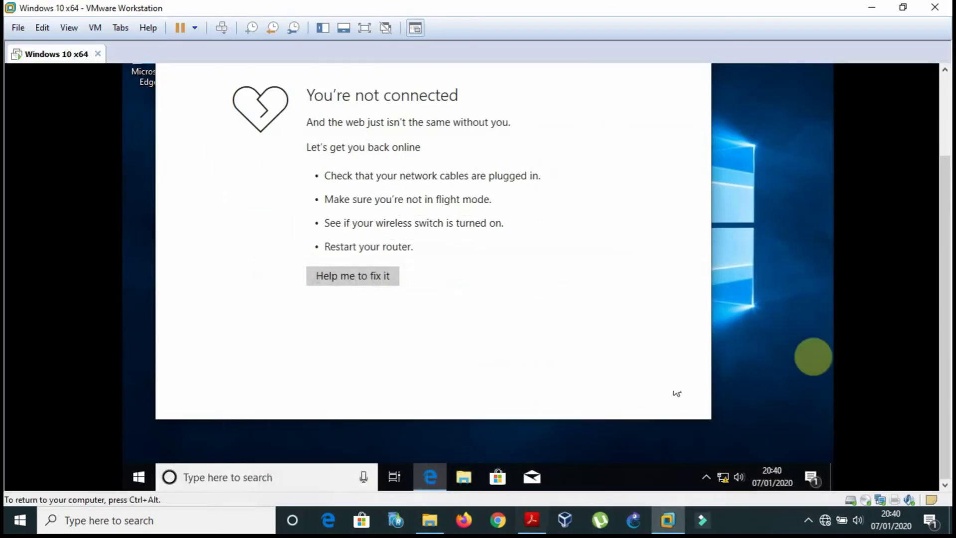
left_click(943, 160)
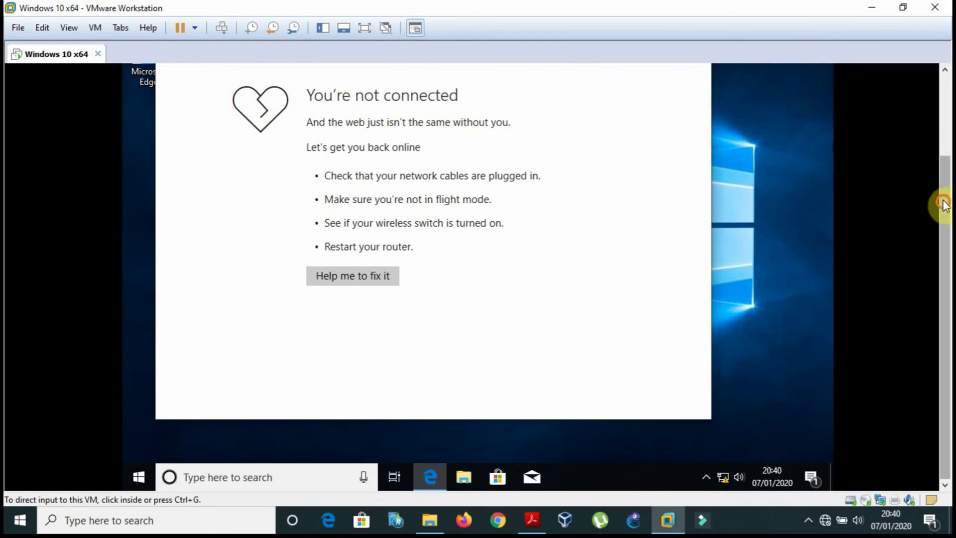
left_click_drag(941, 205, 930, 118)
Open Edge's Privacy & security settings and examine them down to the pop-up blocking and Windows Defender SmartScreen options
left_click(697, 123)
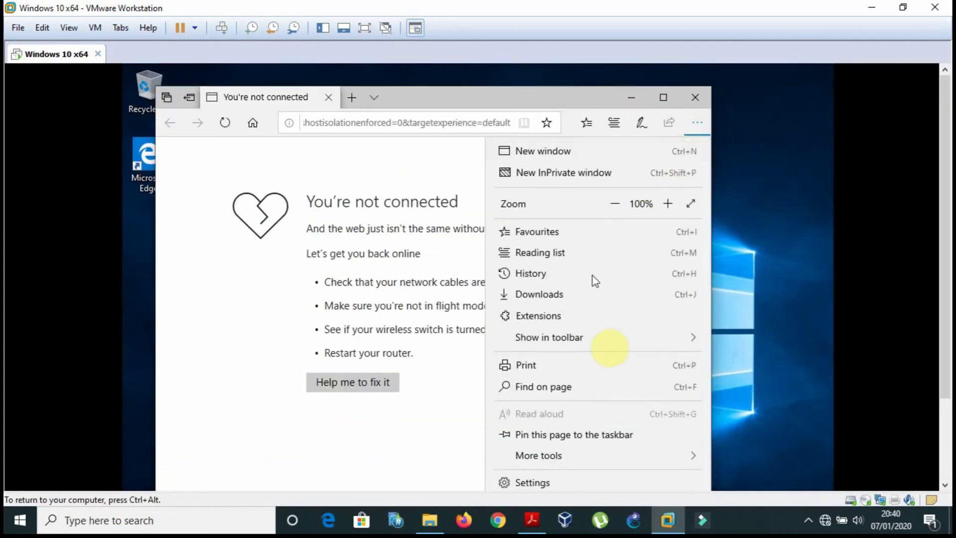
left_click(555, 484)
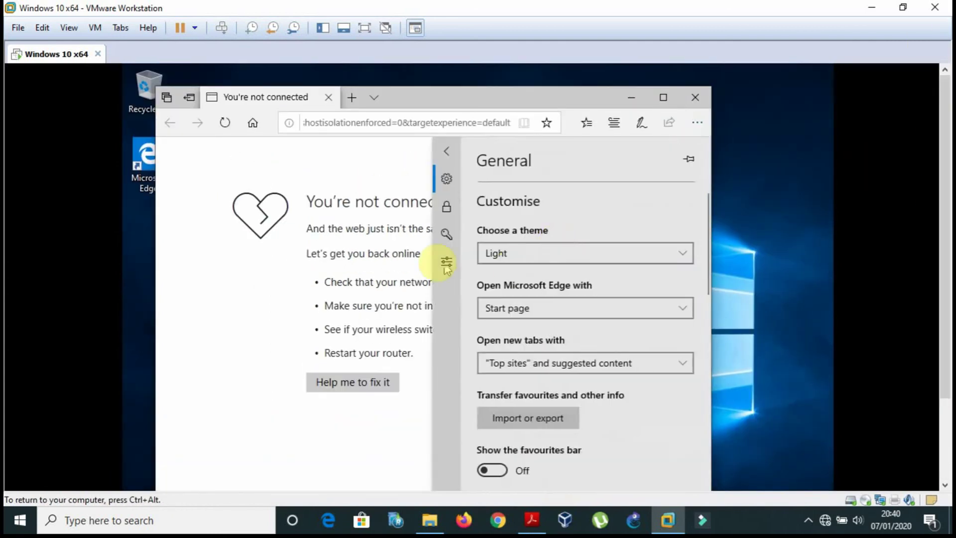
left_click(445, 204)
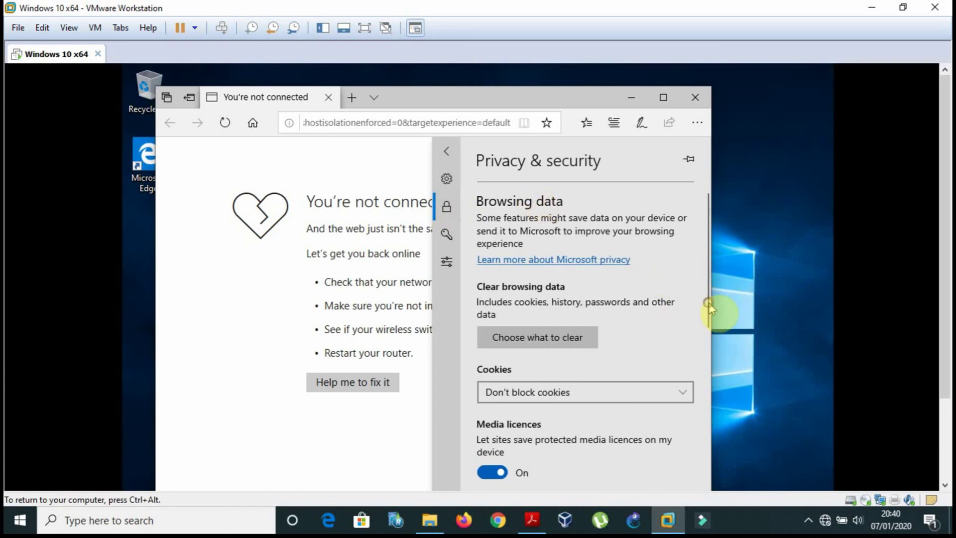
left_click_drag(709, 306, 714, 489)
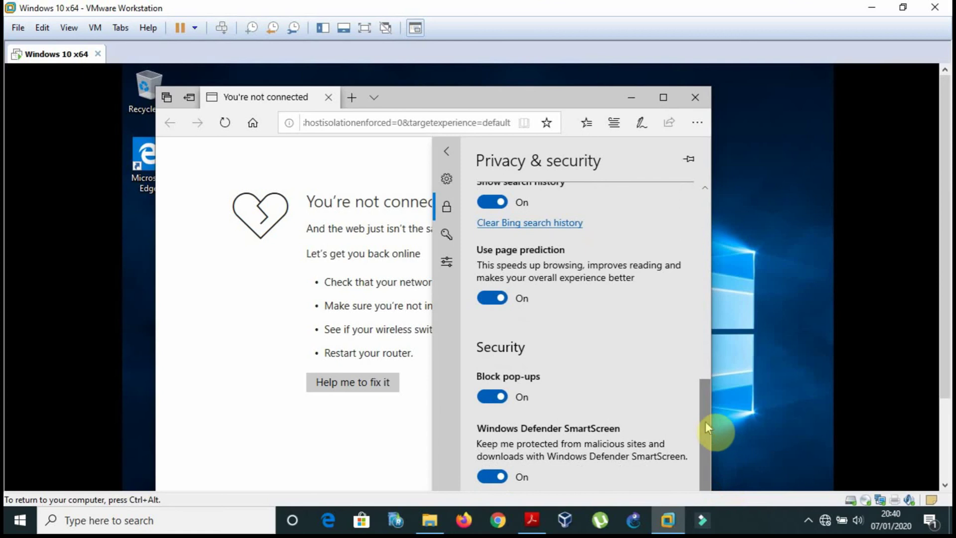
scroll(705, 421, "down", 1)
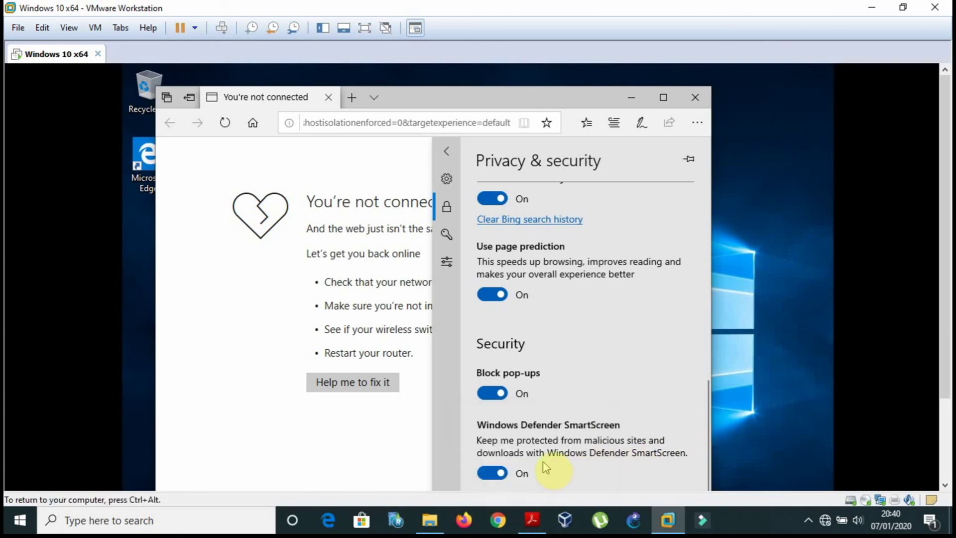
Compare the guide's Tracking Protection steps in Acrobat Reader with Edge's Privacy & security settings in the virtual machine
left_click(532, 520)
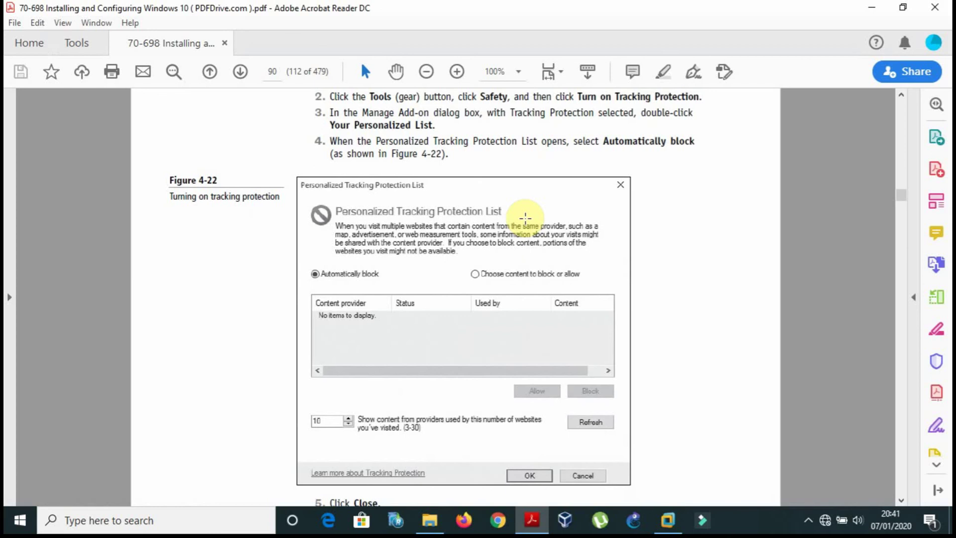
left_click(651, 260)
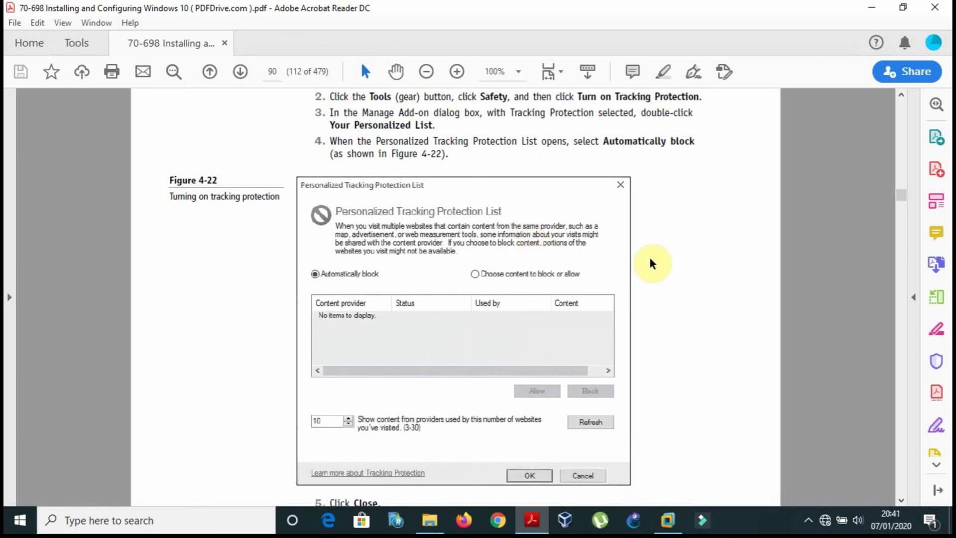
scroll(653, 263, "up", 5)
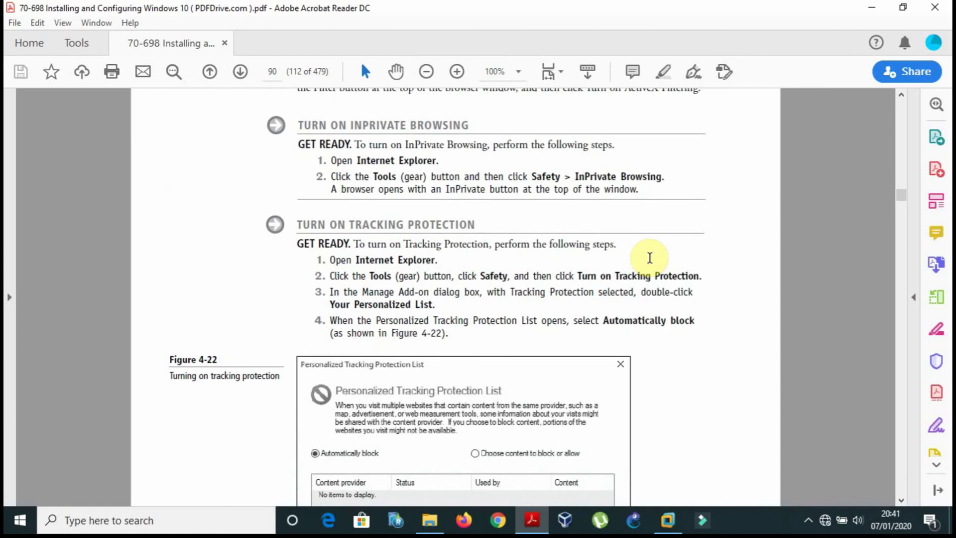
scroll(650, 257, "down", 2)
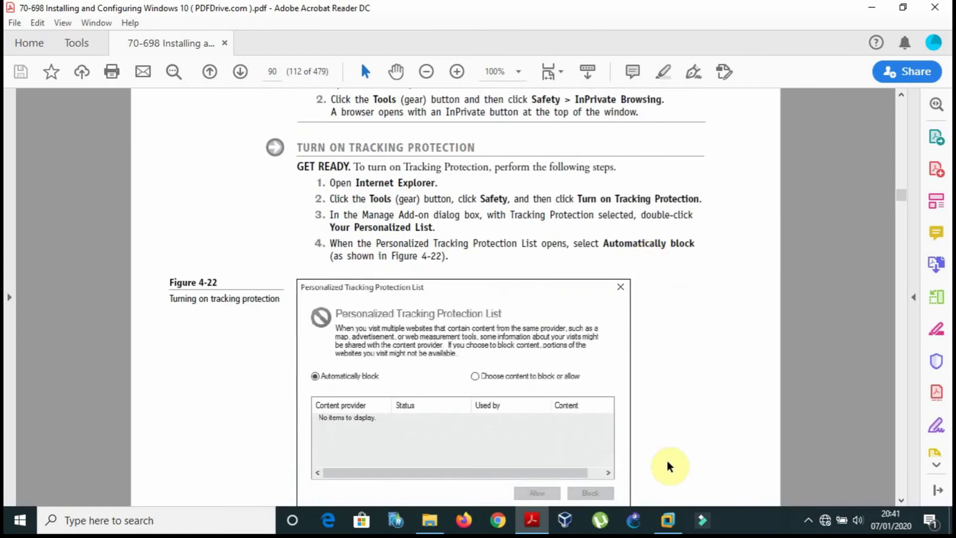
left_click(668, 520)
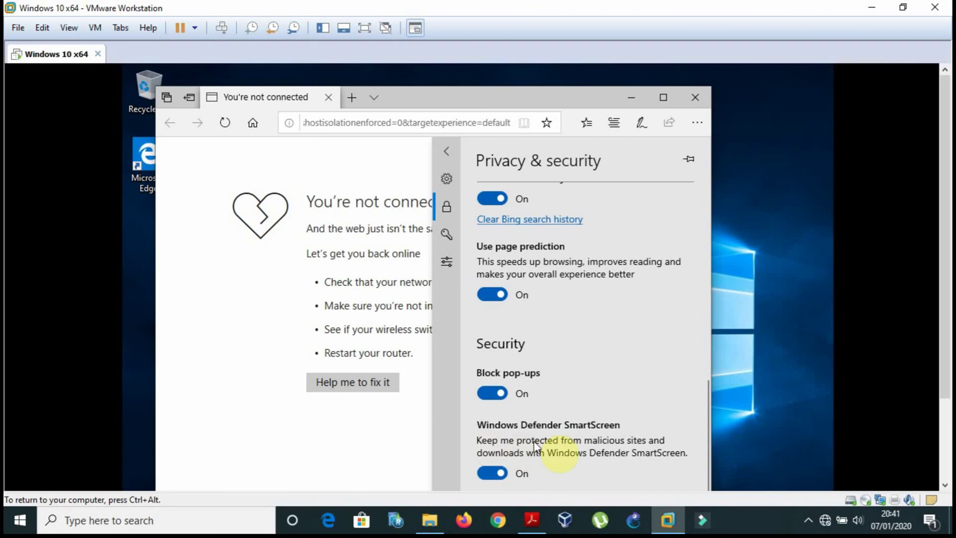
left_click(532, 520)
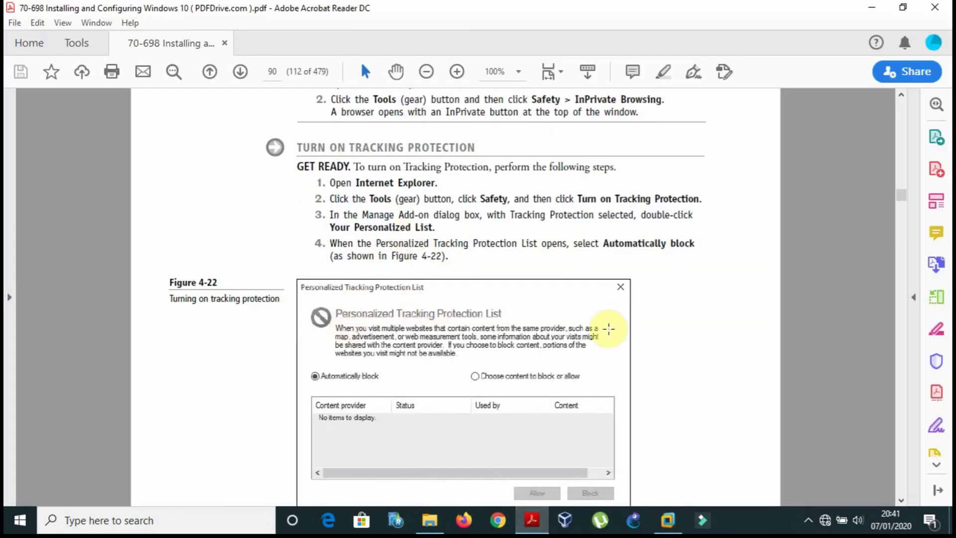
Read on in the guide past ActiveX Filtering and Configuring Security Zones to Figure 4-23
scroll(721, 339, "down", 15)
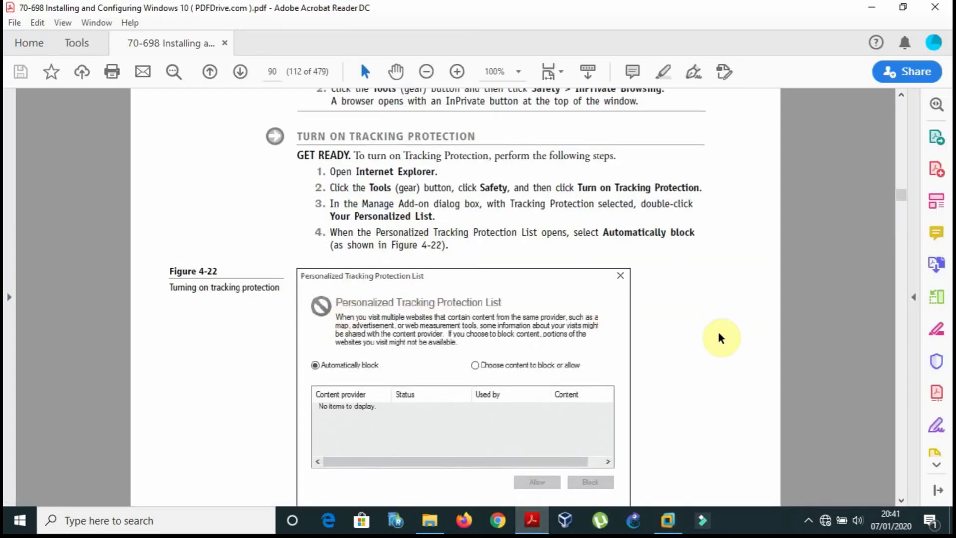
scroll(718, 332, "down", 15)
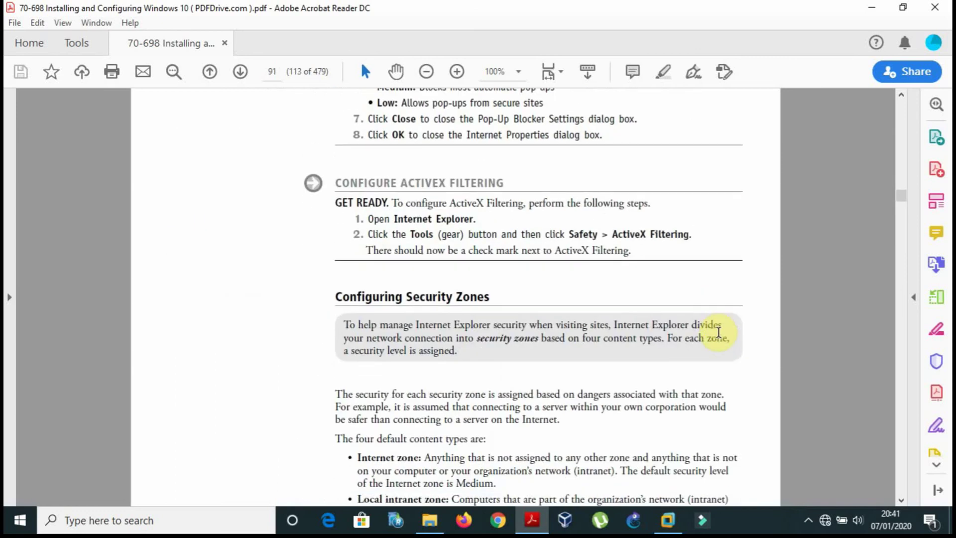
scroll(719, 332, "down", 6)
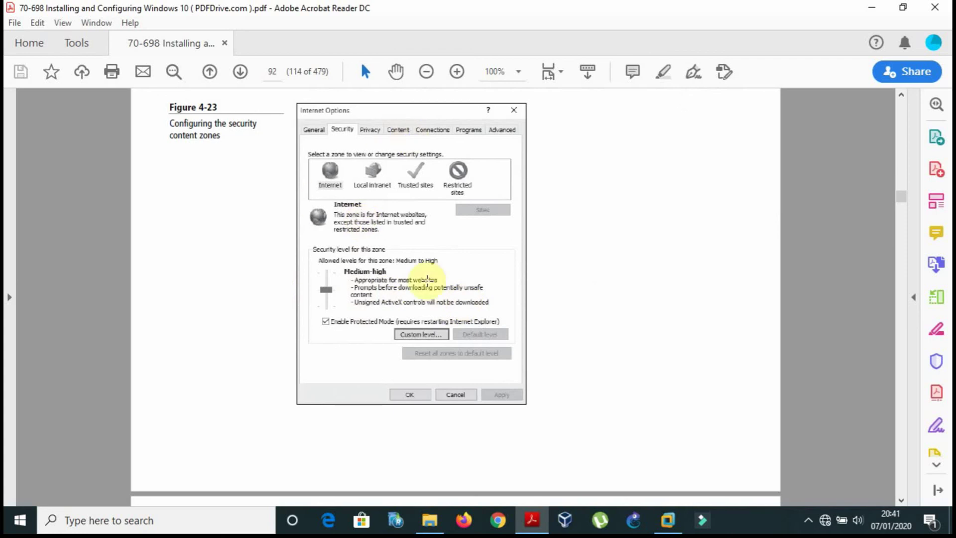
Switch to the Windows 10 virtual machine in VMware Workstation and look through Edge's Passwords & autofill, Advanced and General settings
left_click(680, 523)
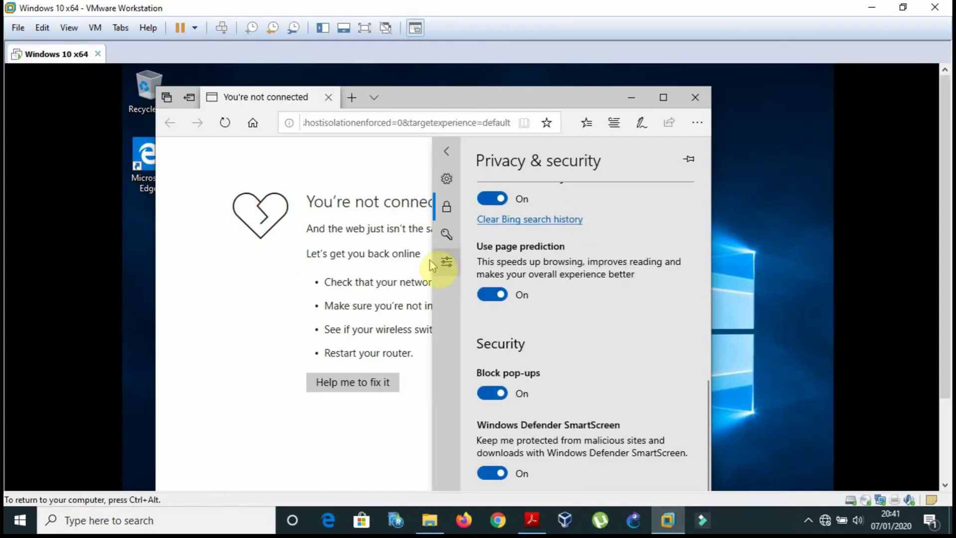
left_click(446, 235)
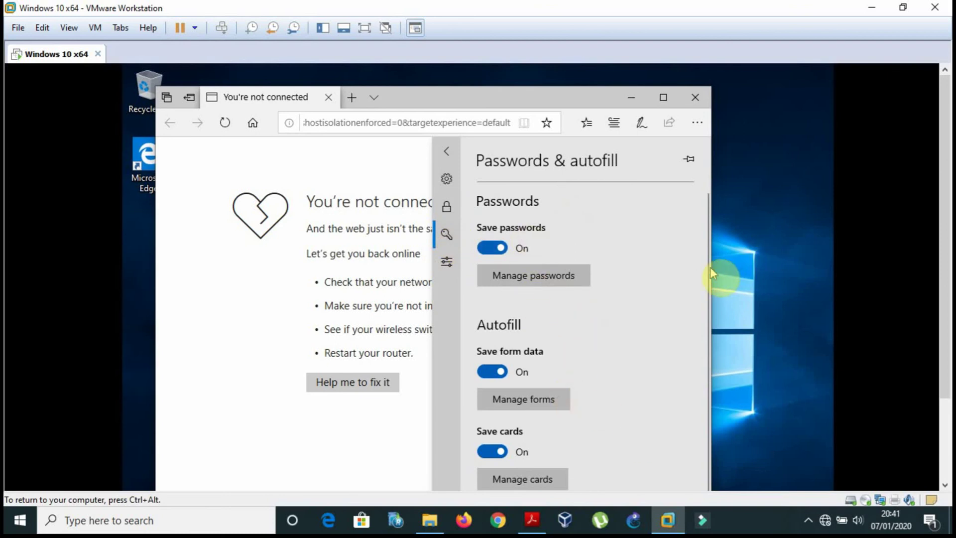
scroll(717, 348, "down", 1)
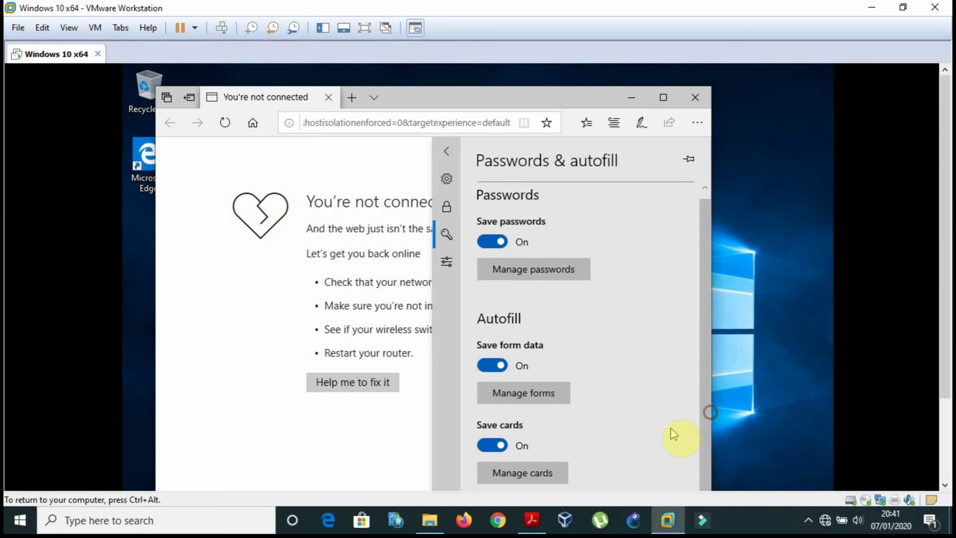
left_click(447, 262)
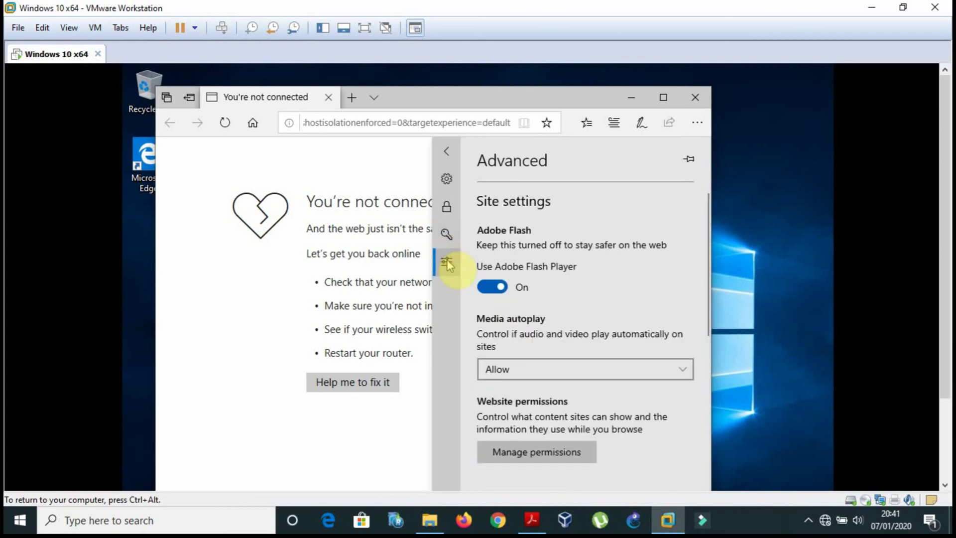
left_click(446, 206)
left_click(446, 175)
Expand the settings category names in Edge and examine the Advanced settings down to Cortana and Address bar search
left_click(447, 159)
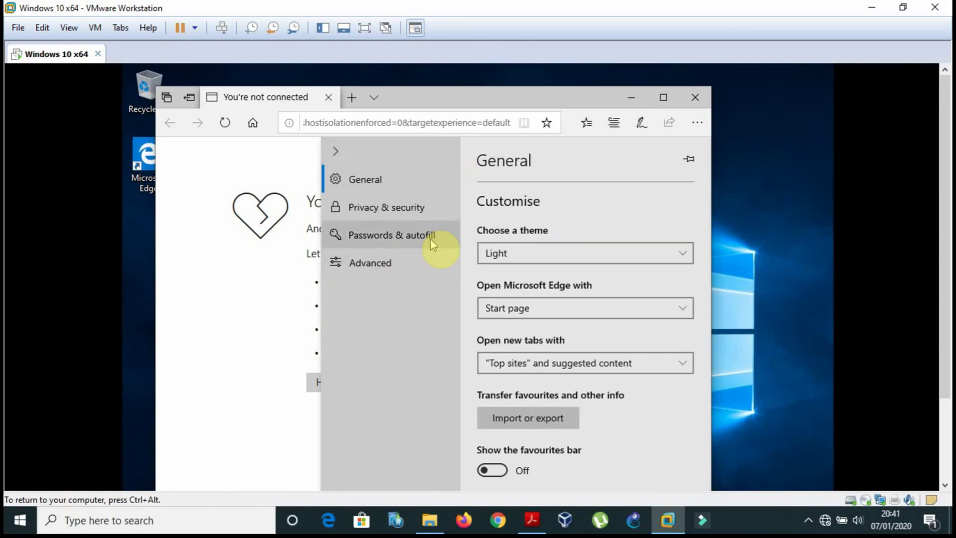
left_click(379, 269)
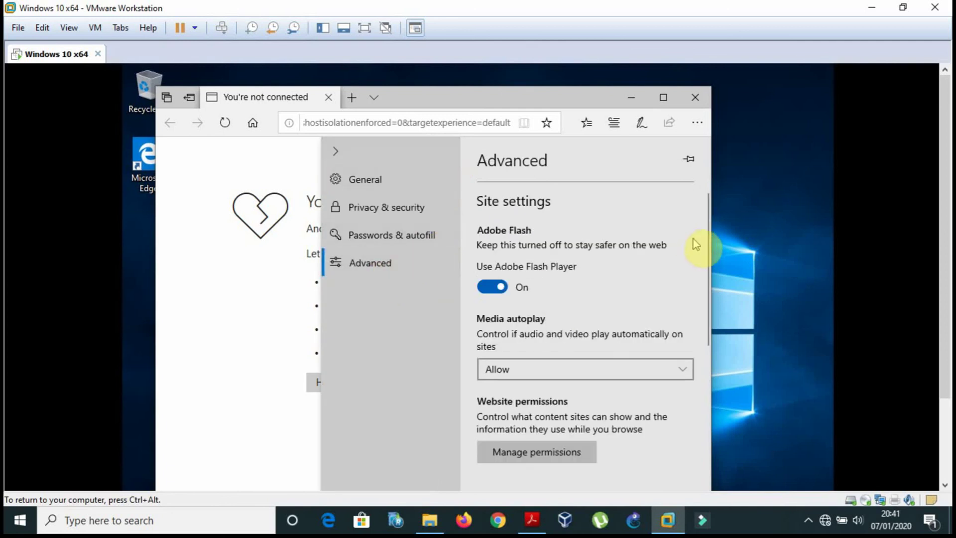
left_click_drag(704, 284, 699, 470)
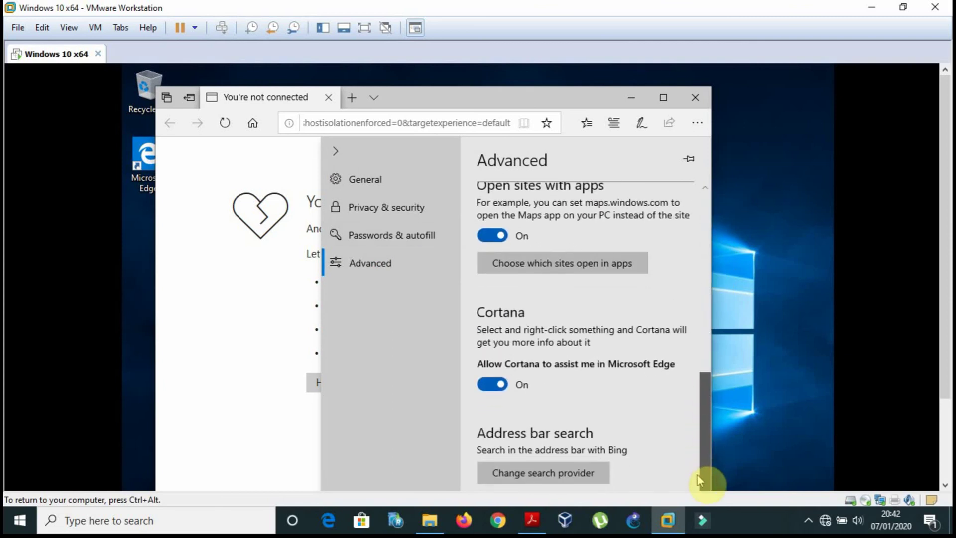
left_click_drag(697, 479, 698, 483)
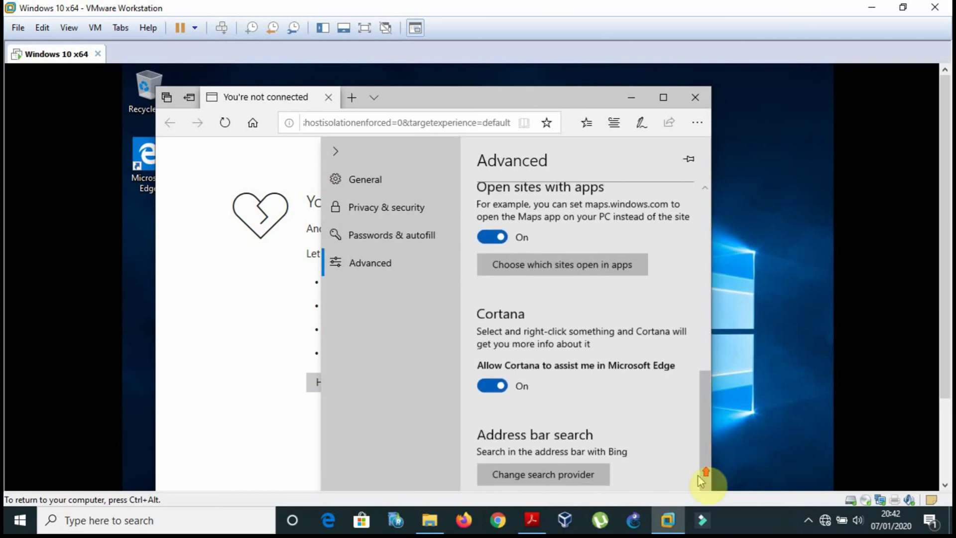
Return to the guide in Acrobat Reader and read on from Figure 4-23 through security zones and dynamic security to the add-ons section
left_click(531, 521)
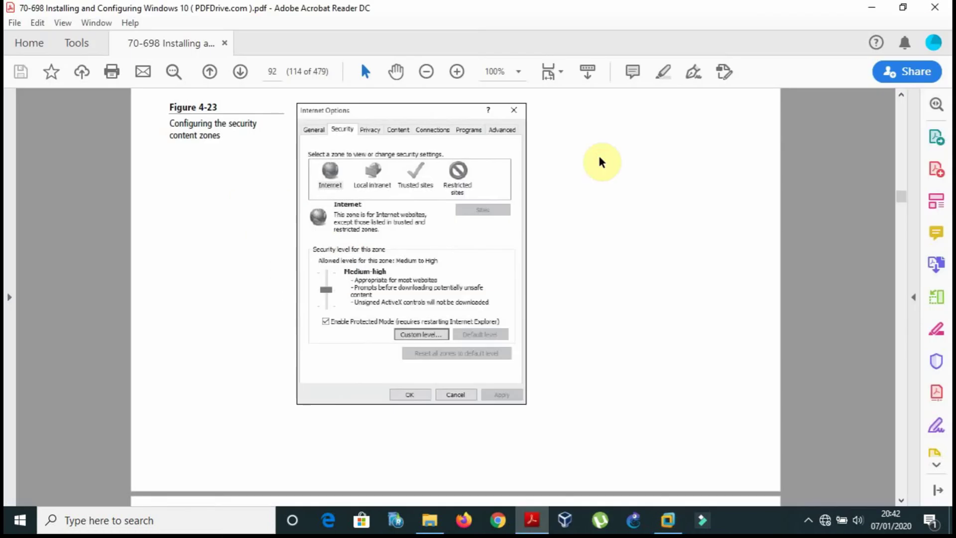
scroll(601, 161, "down", 15)
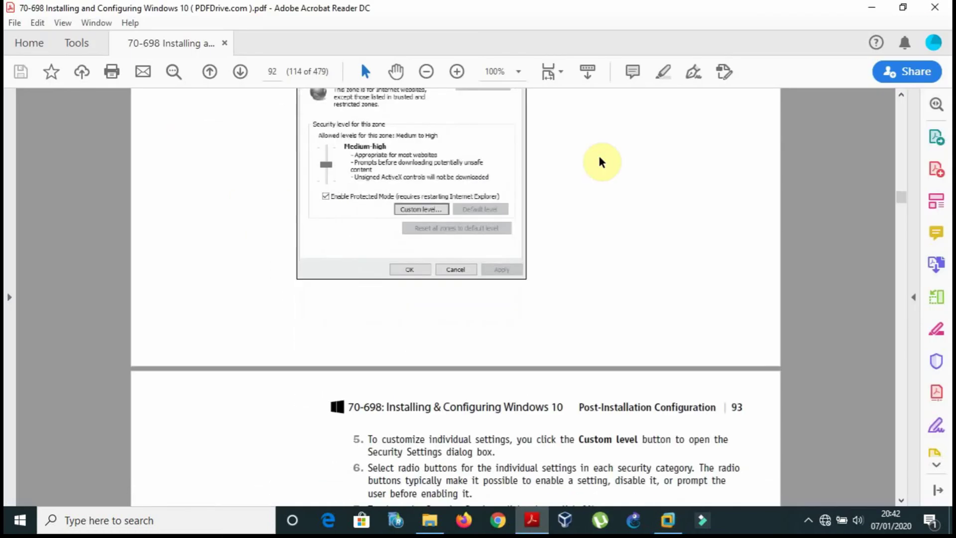
scroll(600, 159, "down", 6)
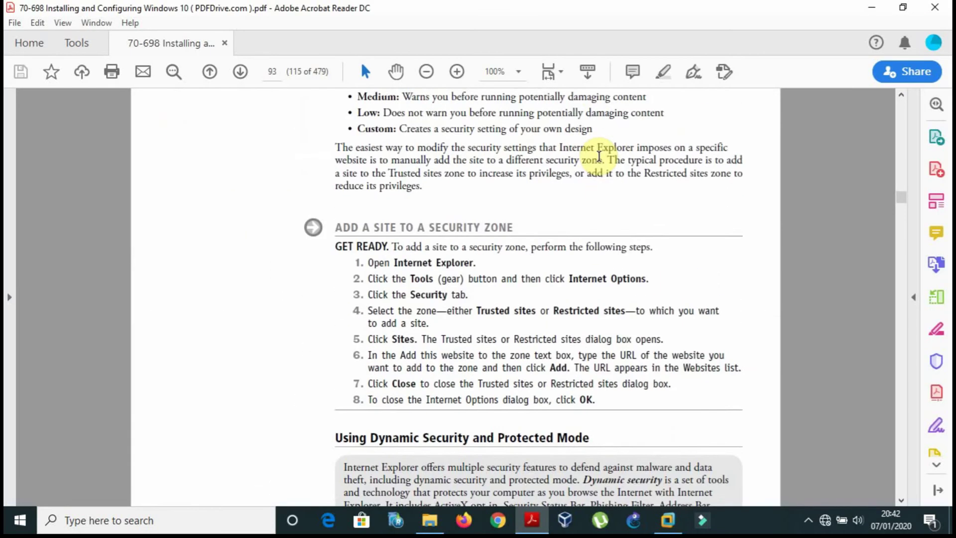
scroll(600, 157, "down", 15)
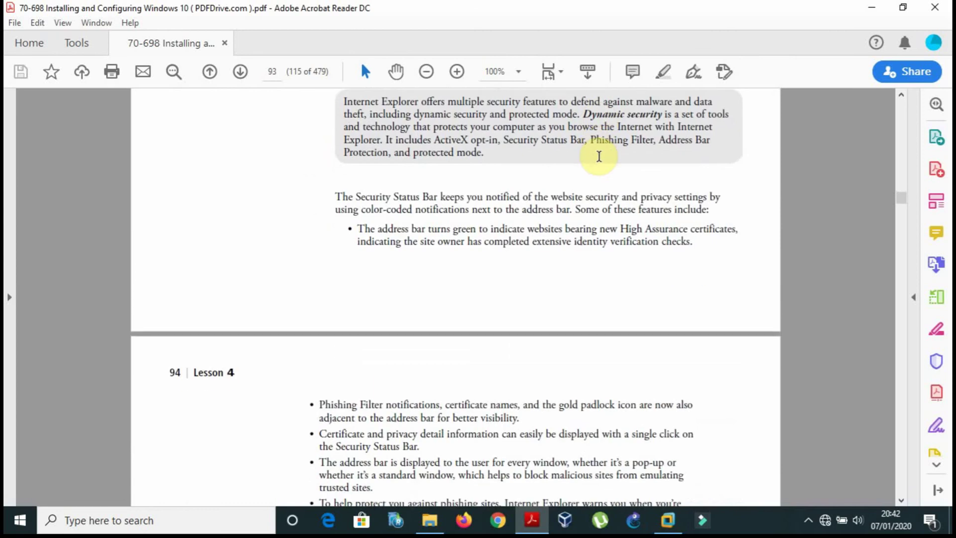
scroll(599, 156, "down", 20)
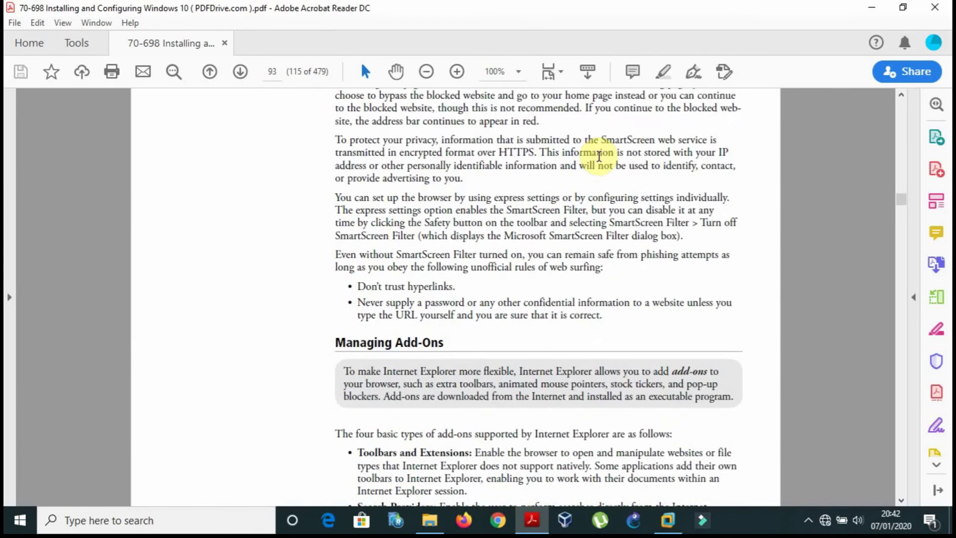
scroll(599, 157, "down", 15)
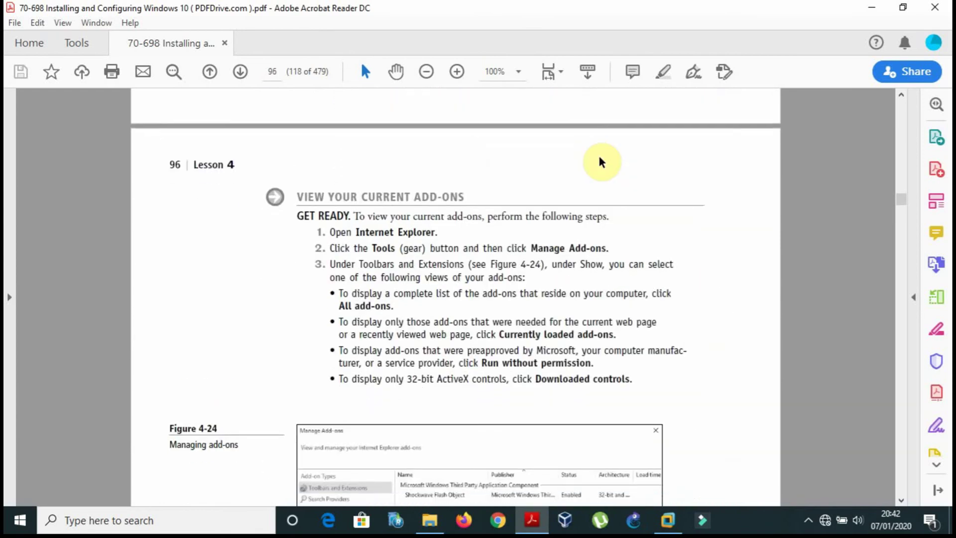
Review the guide's add-on management, ActiveX control deletion and Compatibility View instructions, including Figures 4-24 and 4-25
scroll(601, 160, "down", 10)
scroll(601, 160, "up", 3)
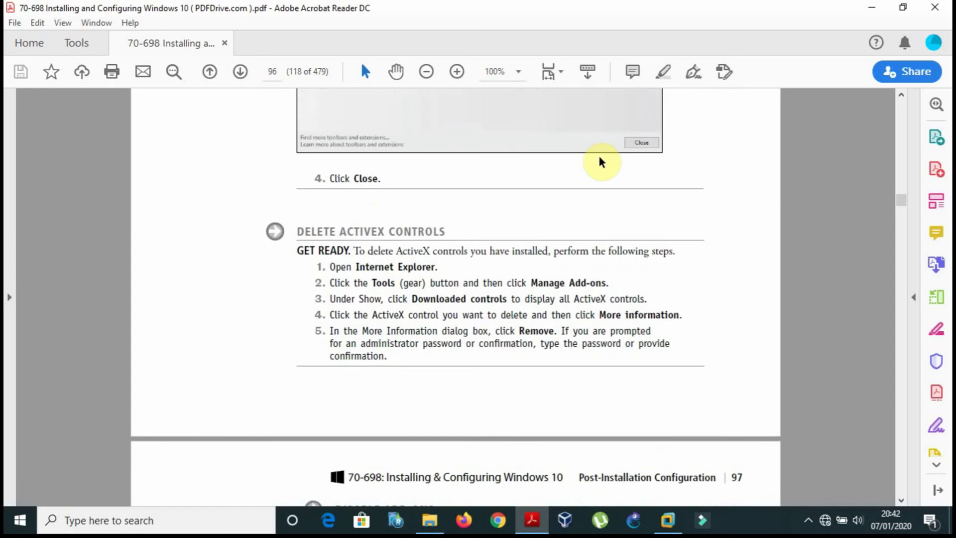
scroll(601, 162, "up", 10)
scroll(599, 157, "down", 6)
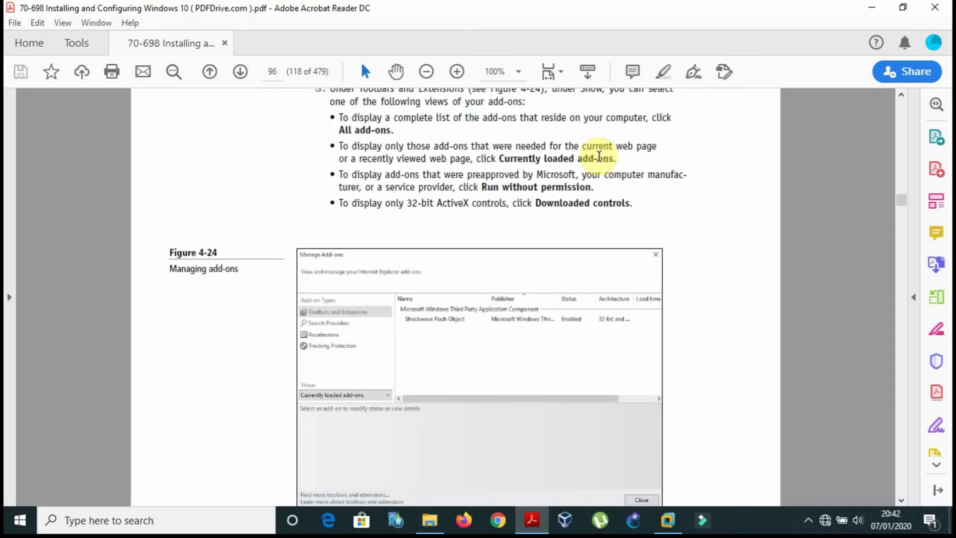
scroll(599, 157, "down", 15)
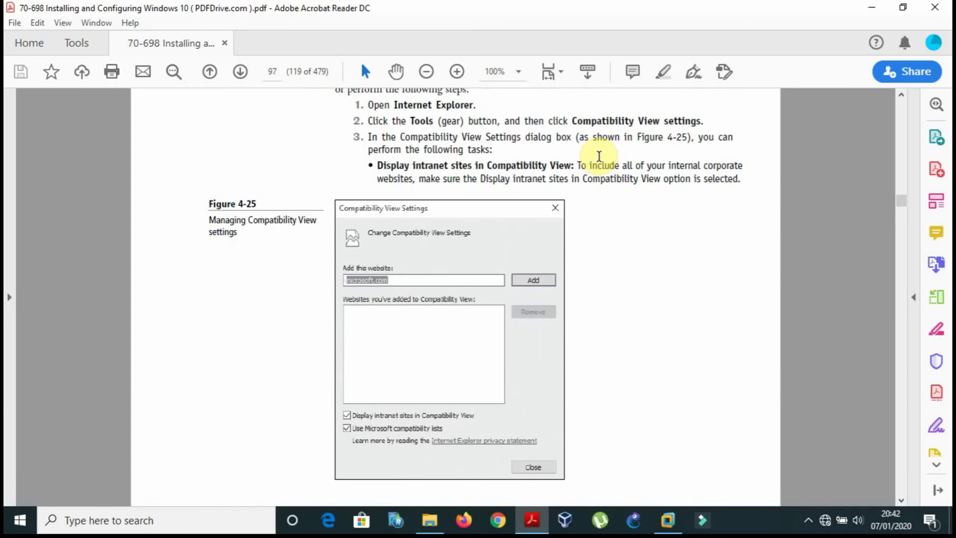
scroll(600, 158, "up", 10)
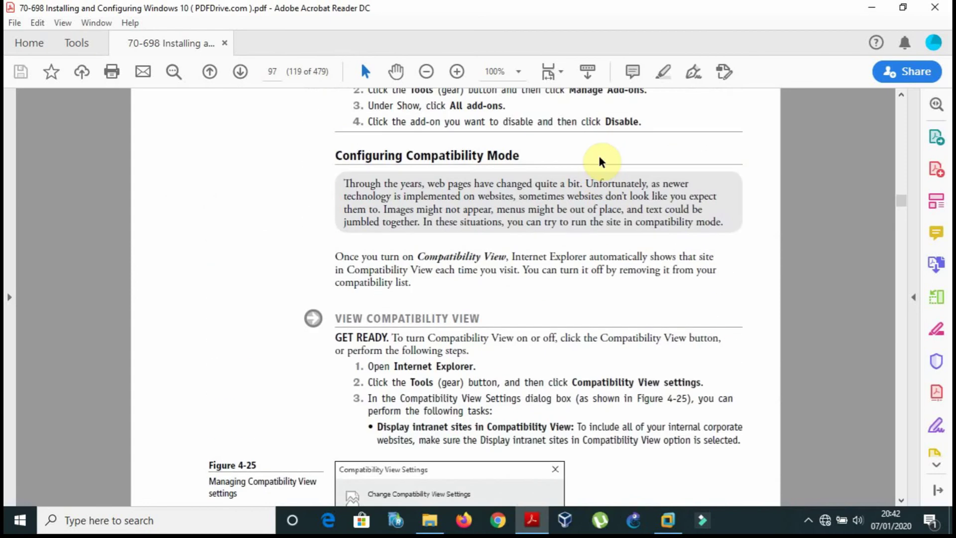
scroll(600, 160, "up", 3)
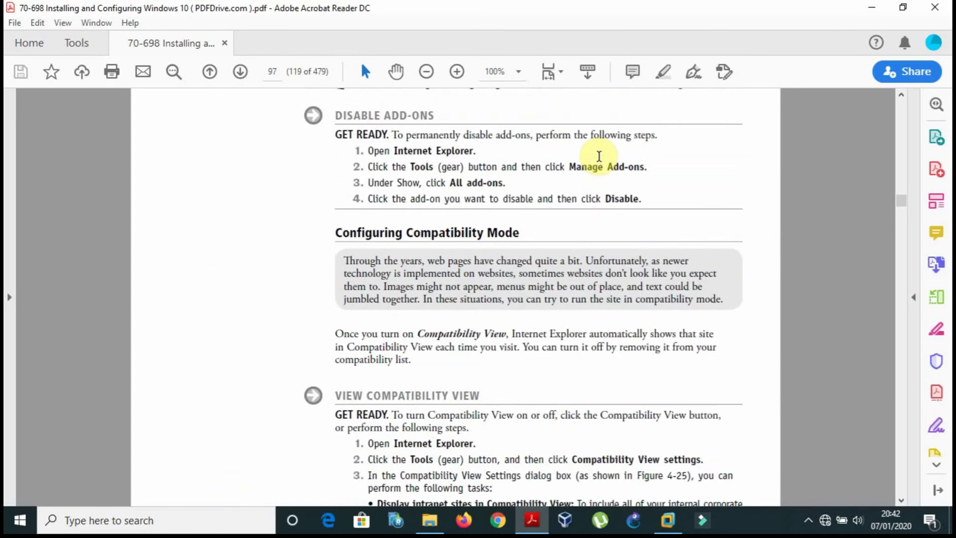
Read on through the guide's SSL and certificates, favorites, LAN and proxy settings sections to Configuring Hyper-V
scroll(599, 157, "down", 20)
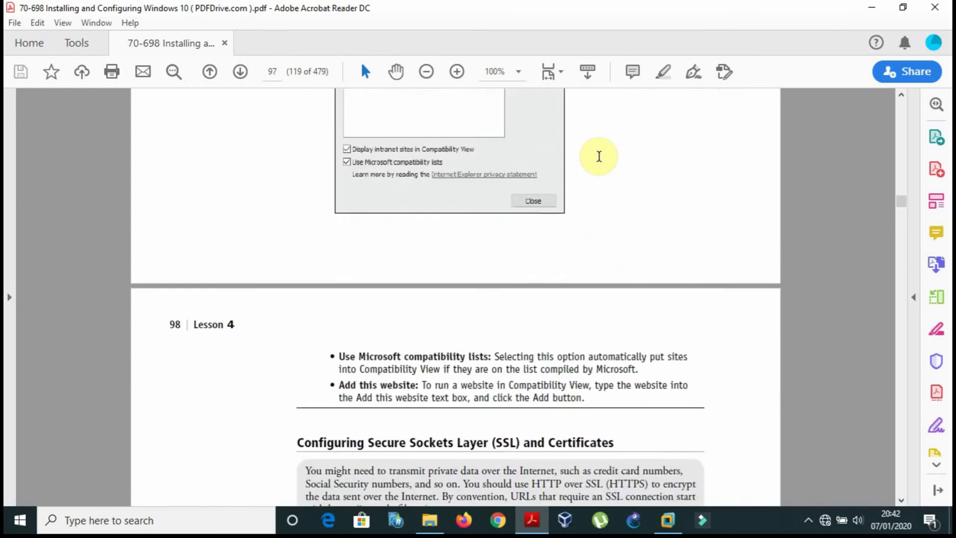
scroll(599, 156, "down", 20)
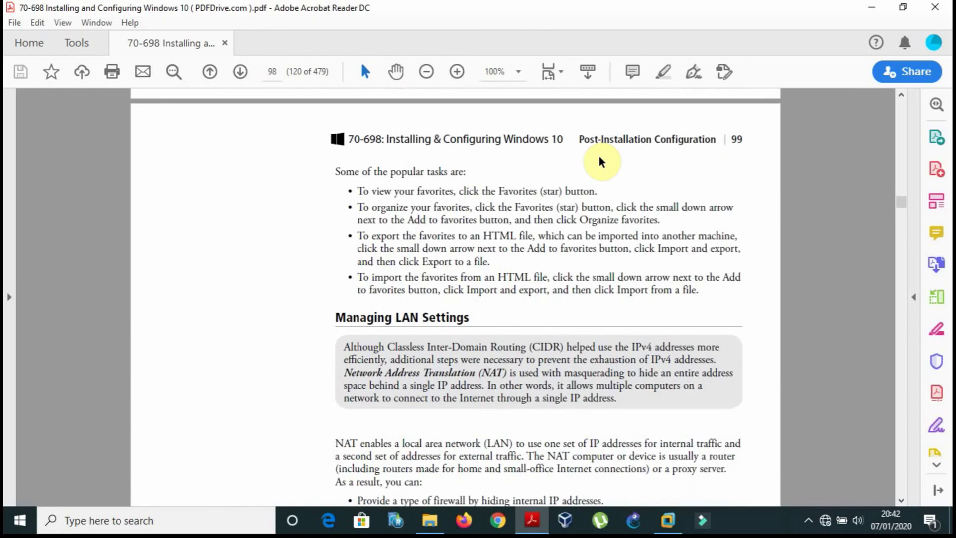
scroll(600, 160, "down", 20)
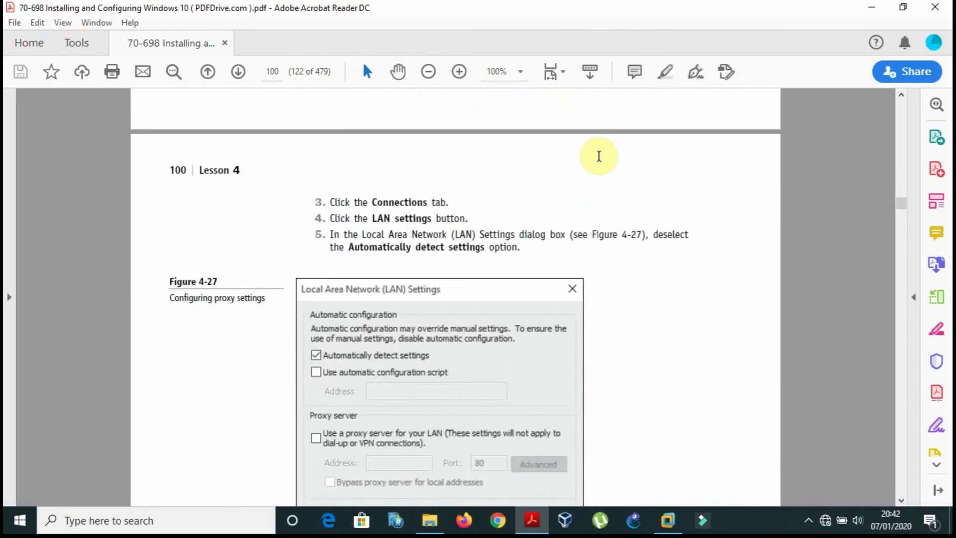
scroll(600, 159, "down", 20)
scroll(600, 160, "down", 5)
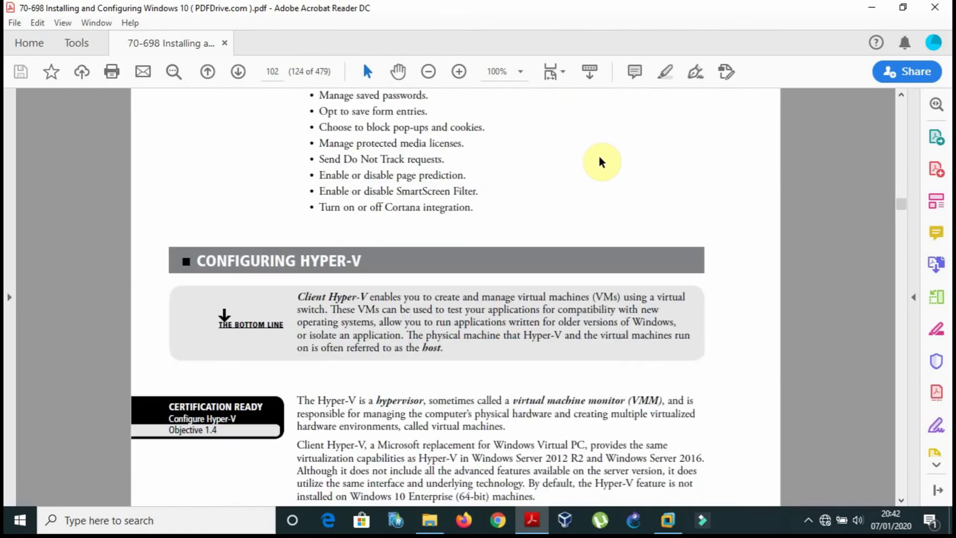
Go back to the guide's Microsoft Edge section on pages 100 and 101, and read forward to the Hyper-V requirements
scroll(600, 161, "up", 15)
scroll(601, 160, "up", 20)
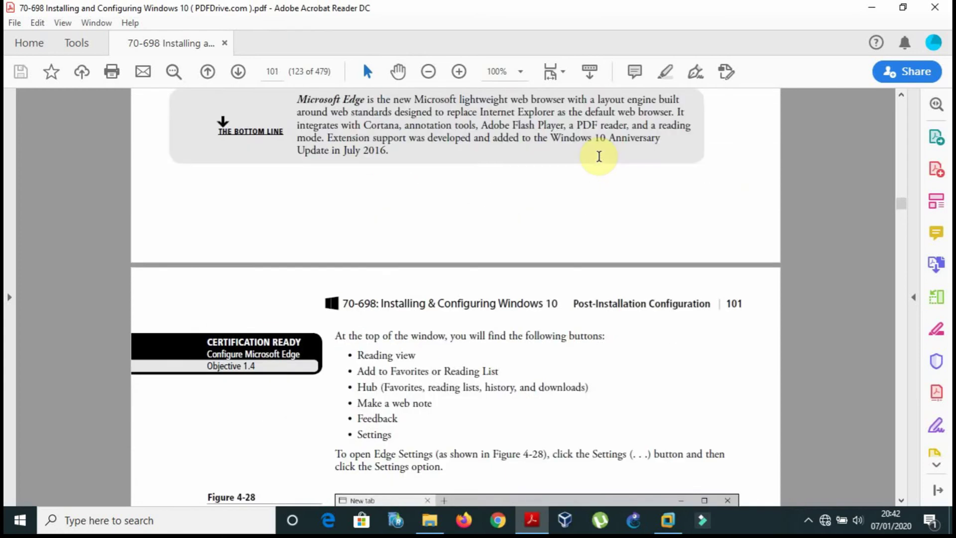
scroll(601, 161, "down", 20)
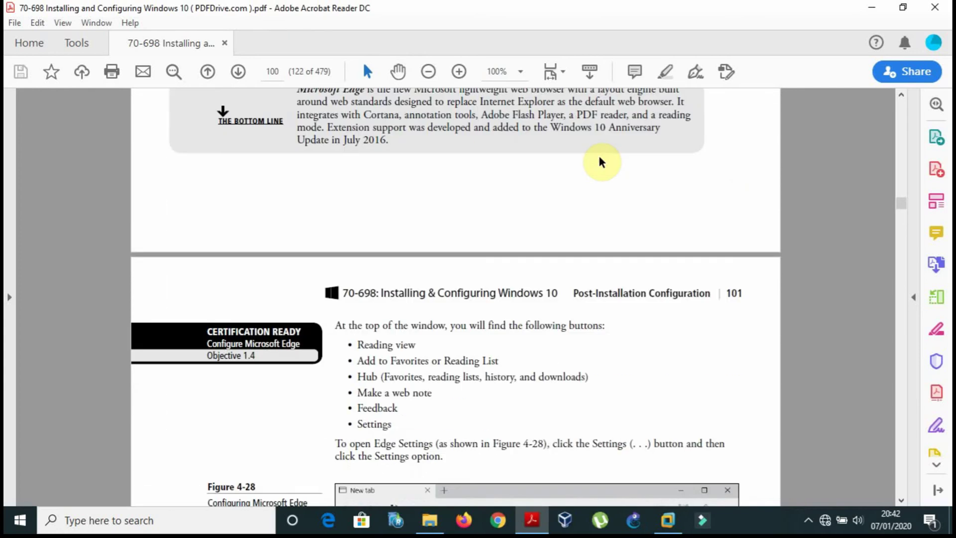
scroll(600, 160, "down", 20)
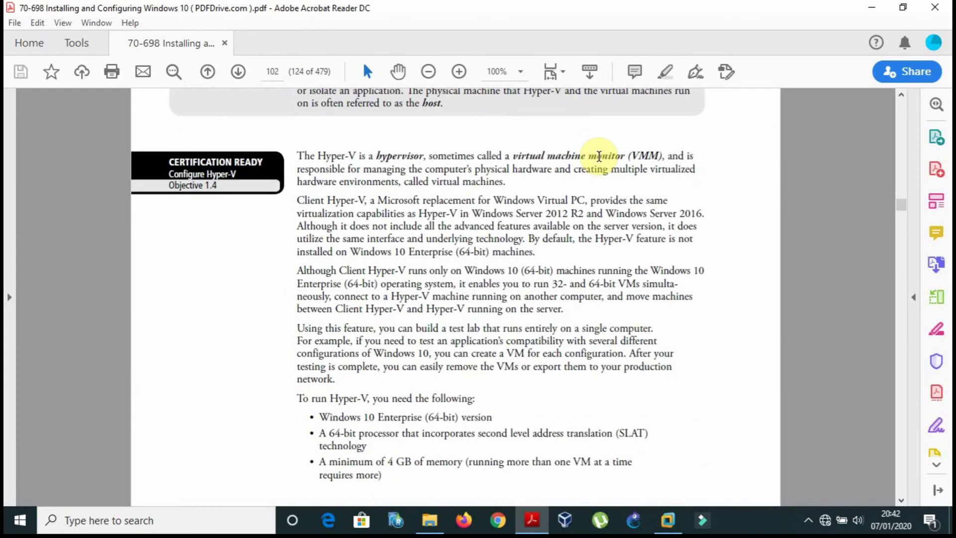
Examine the guide's Hyper-V installation and virtual machine creation steps, ending at the Hyper-V Manager console in Figure 4-30
scroll(600, 159, "down", 15)
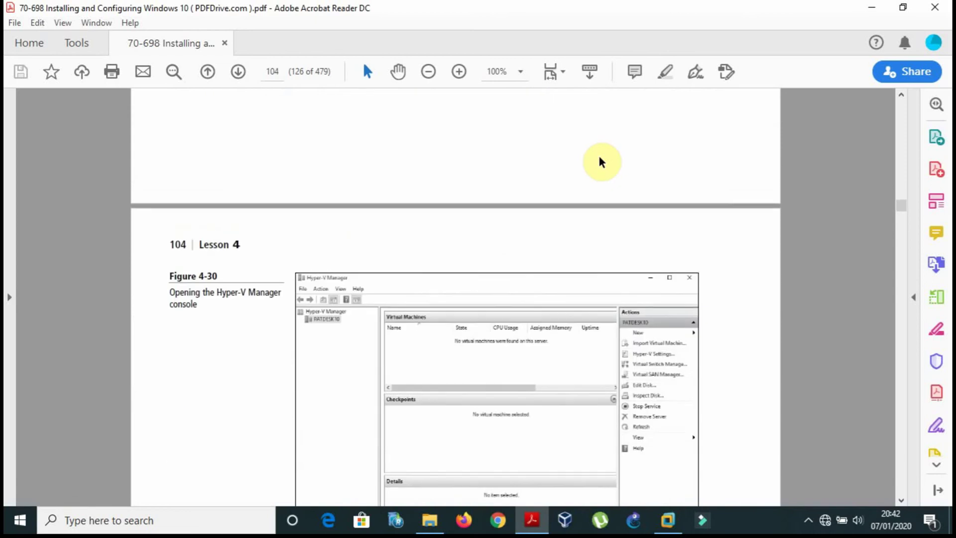
scroll(600, 161, "up", 5)
scroll(600, 160, "up", 1)
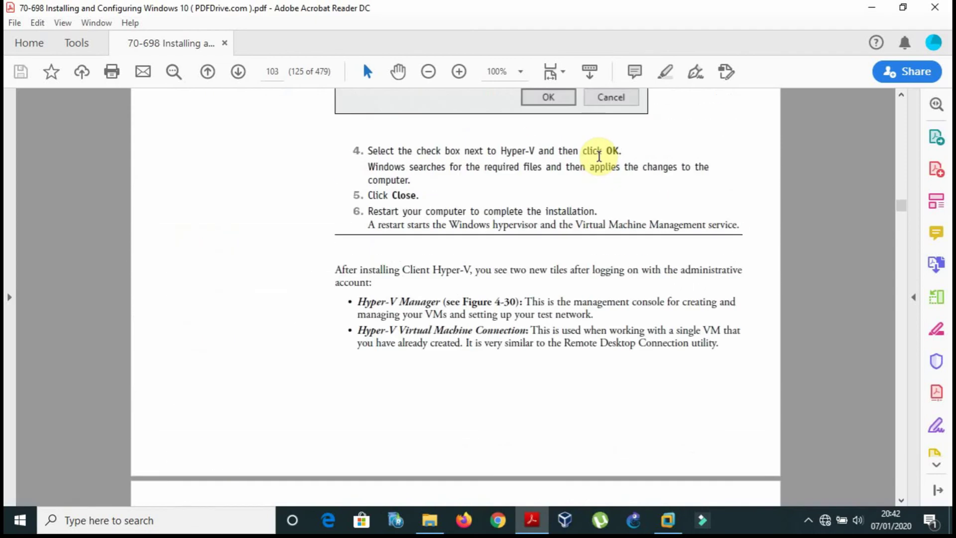
scroll(599, 156, "down", 20)
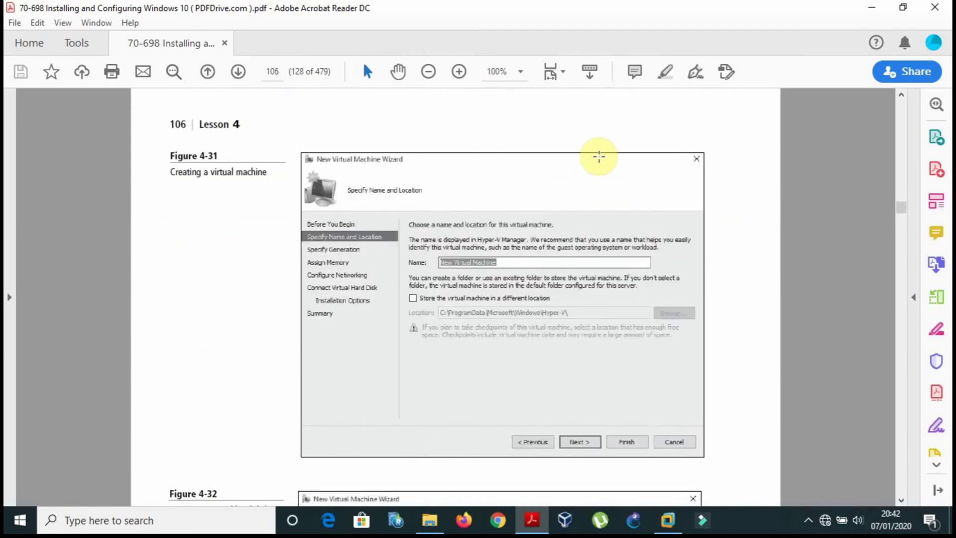
scroll(599, 157, "up", 12)
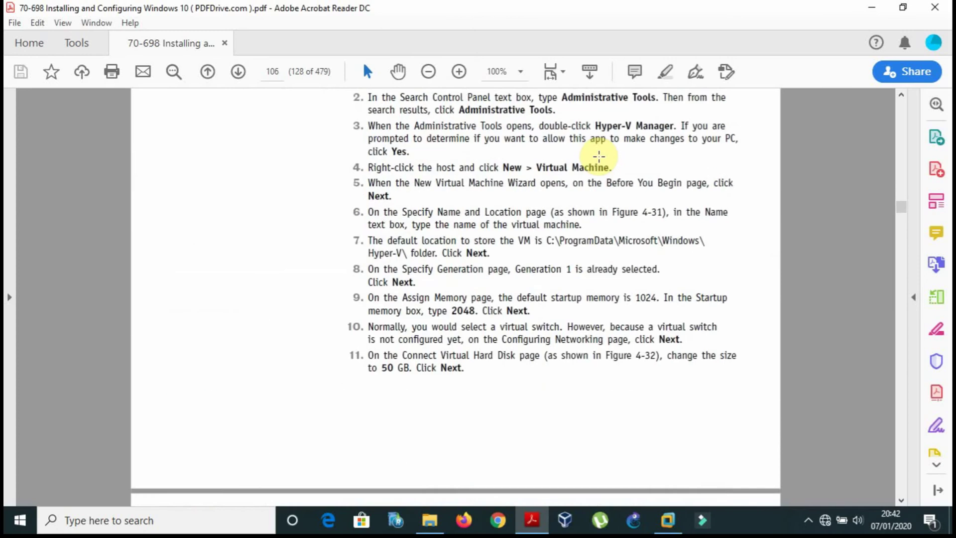
scroll(599, 156, "up", 18)
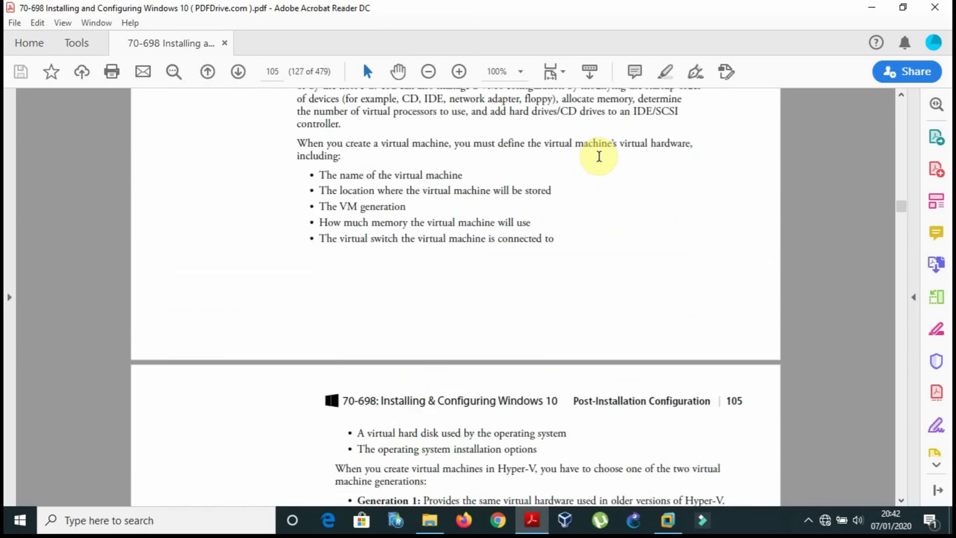
scroll(599, 156, "up", 7)
scroll(602, 162, "down", 3)
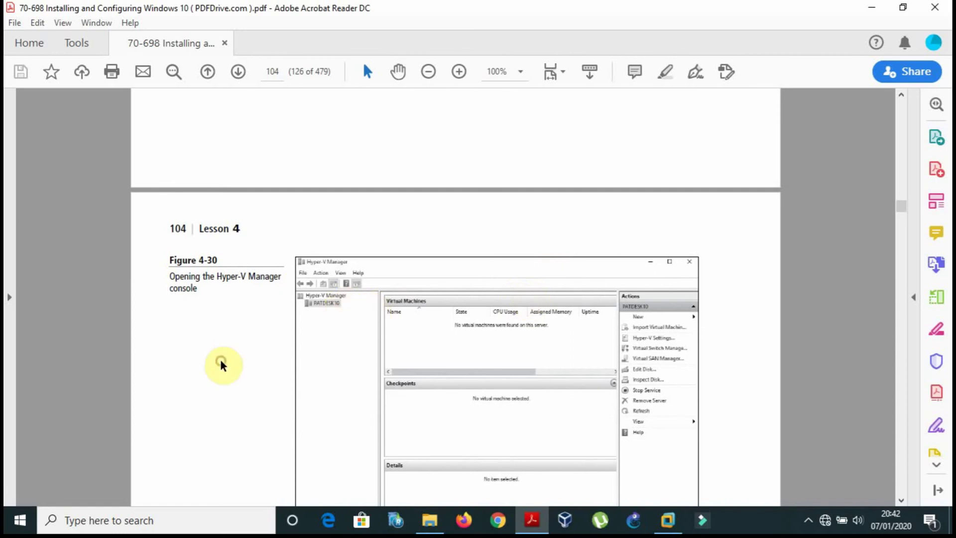
scroll(221, 365, "down", 3)
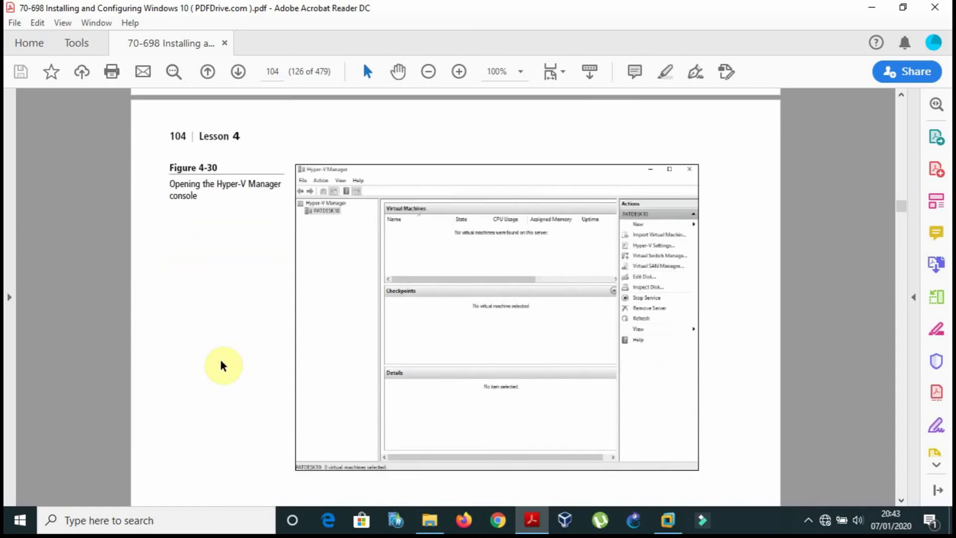
Page forward through the rest of Lesson 4, past virtual switches and the Skill Summary, to the Lesson 5 title page
key("Right")
key("Right")
key("Right")
key("Right")
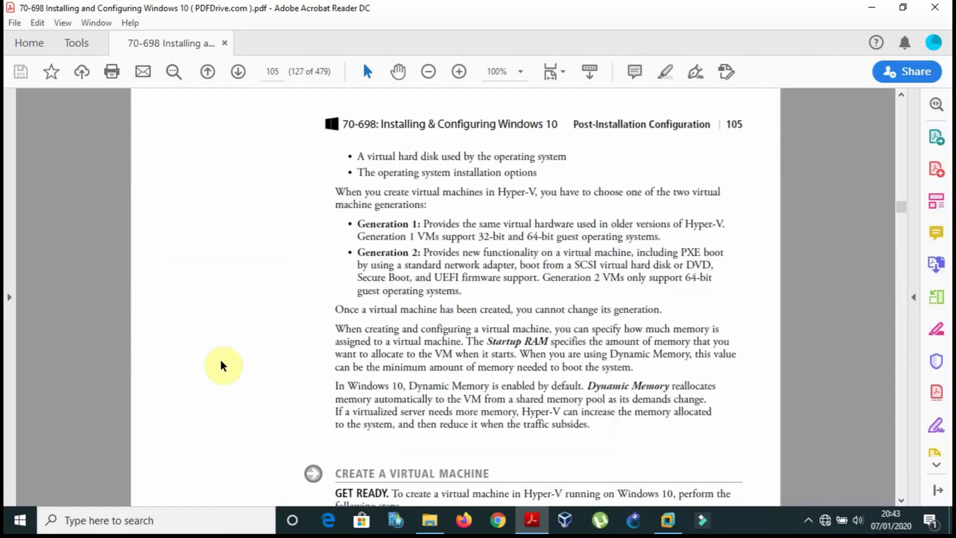
key("Right")
key("Right")
key("Right")
key("Right")
key("Right")
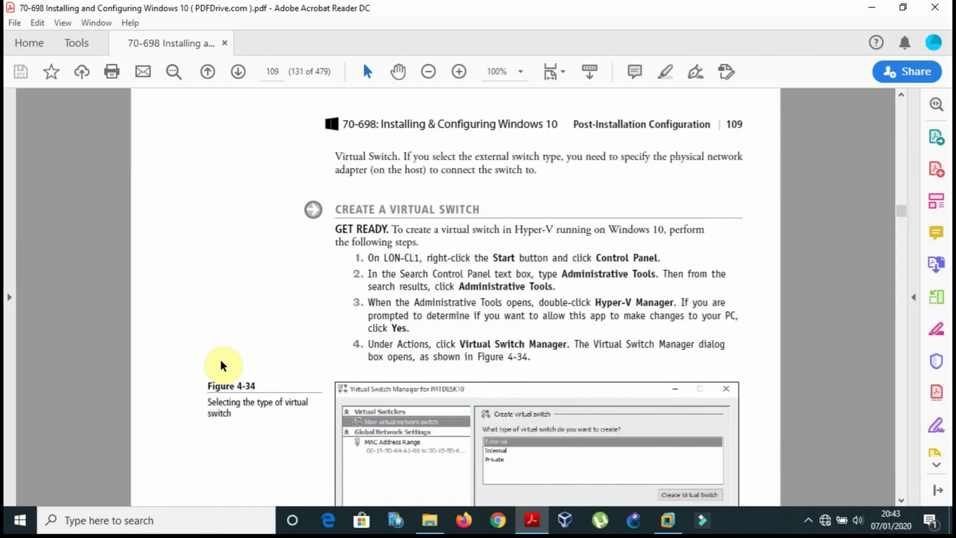
key("Right")
key("Right")
key("Right")
key("Right")
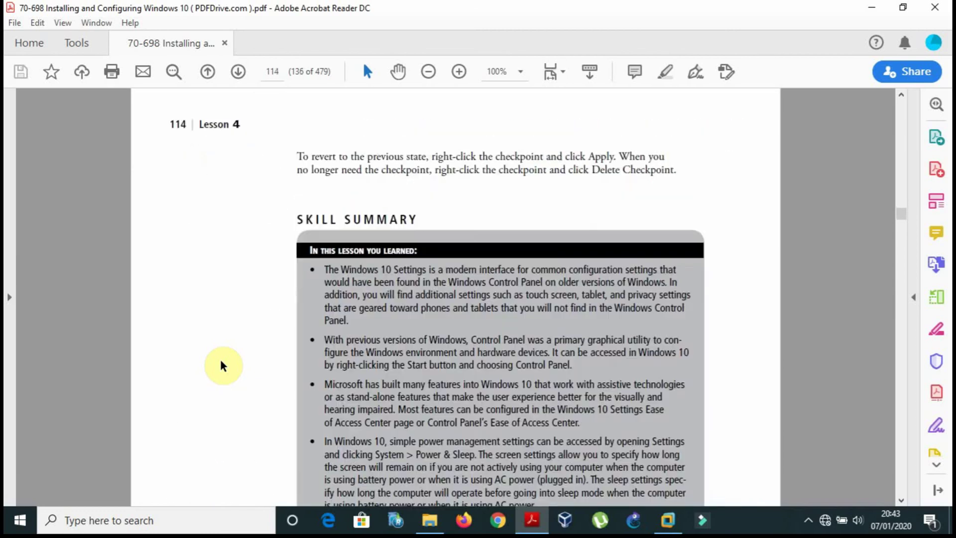
key("Right")
key("Right")
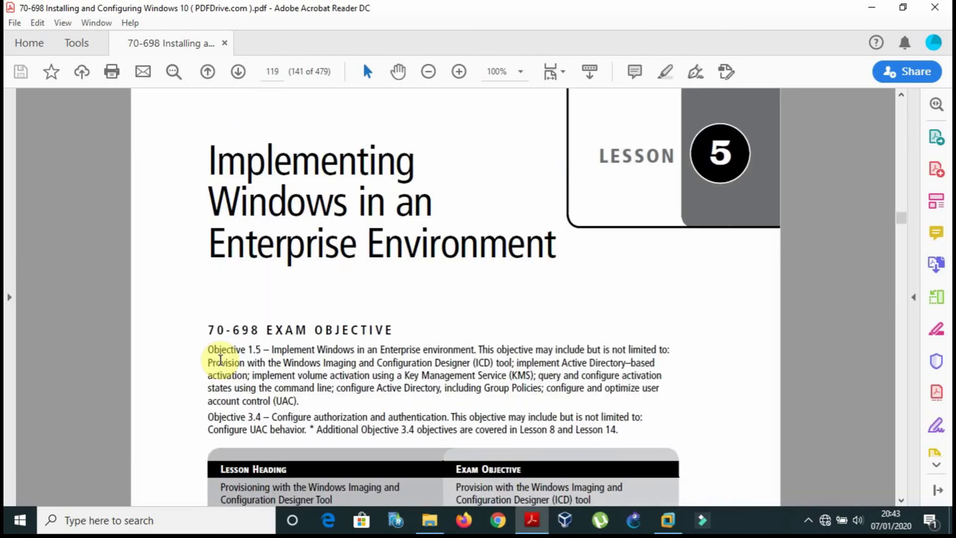